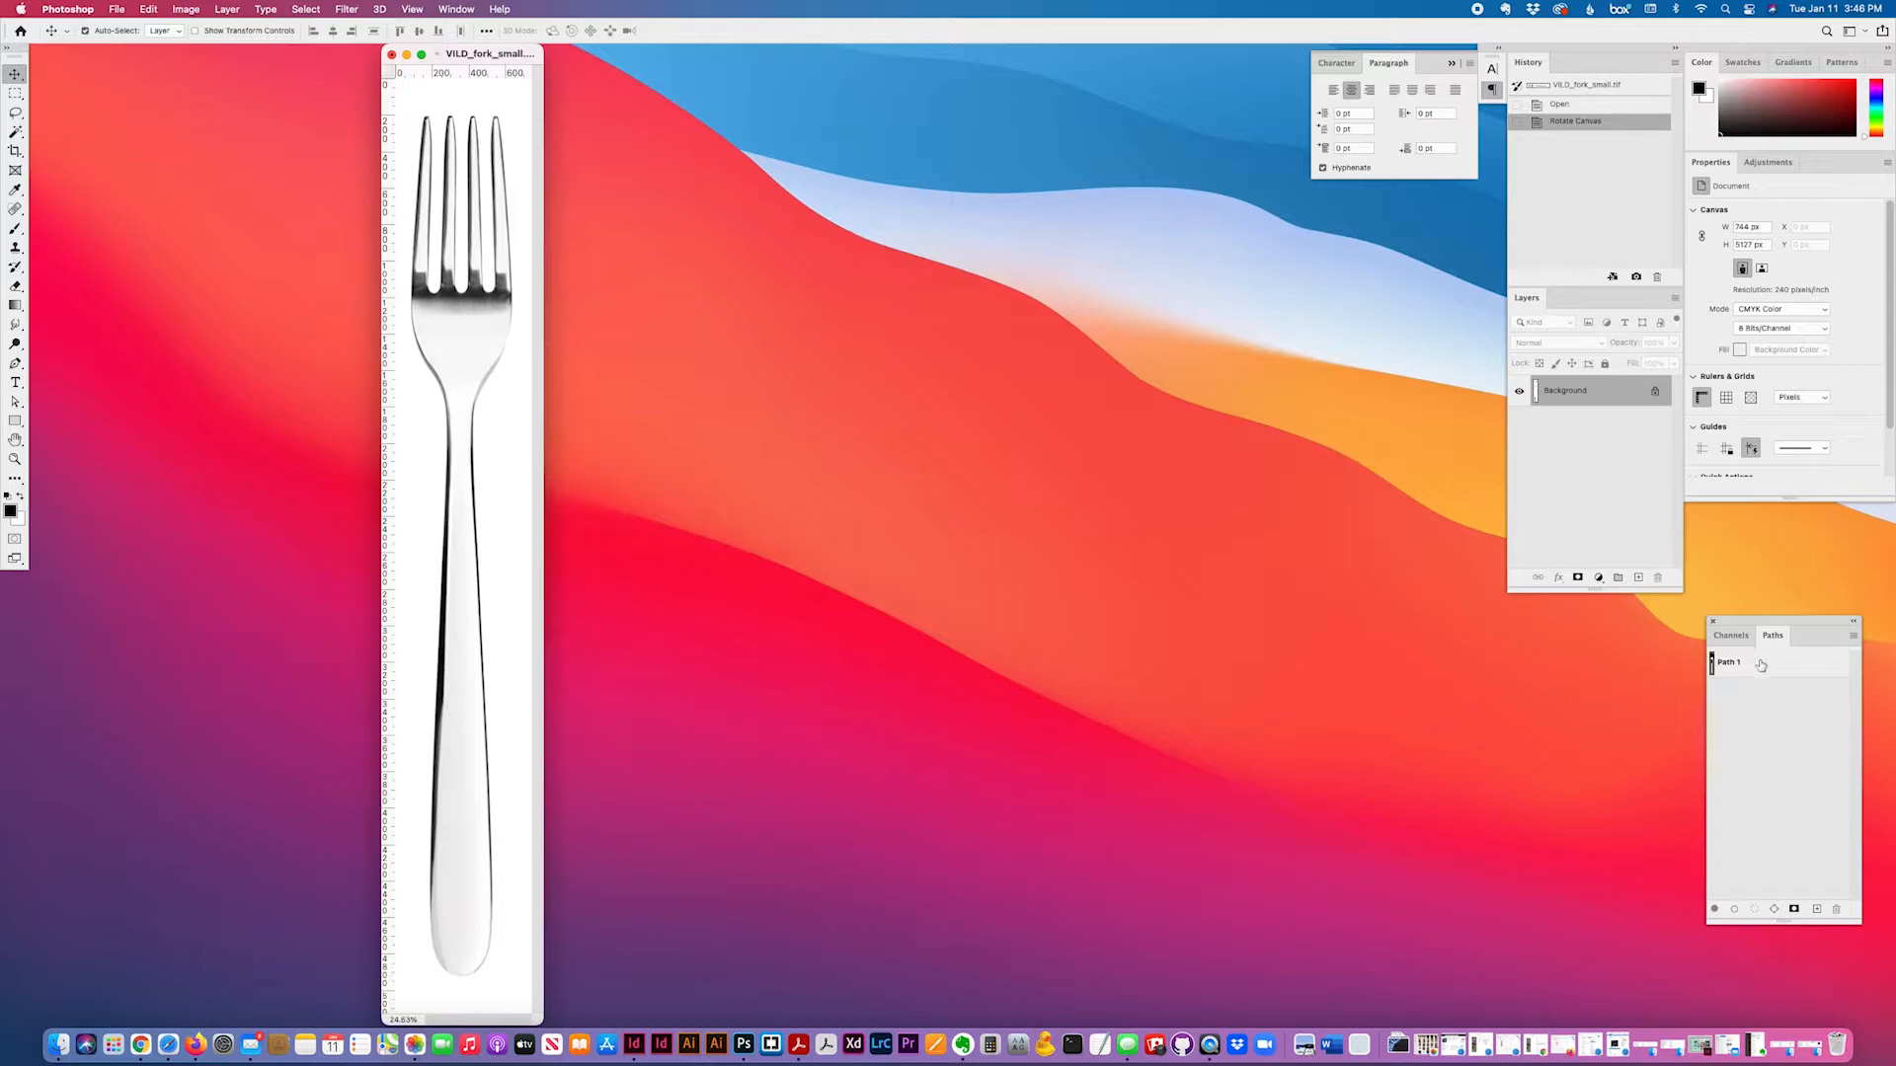
- Display the existing Path 1, move the Paths panel closer to the image, and create a new path named Path 2
left_click(1757, 665)
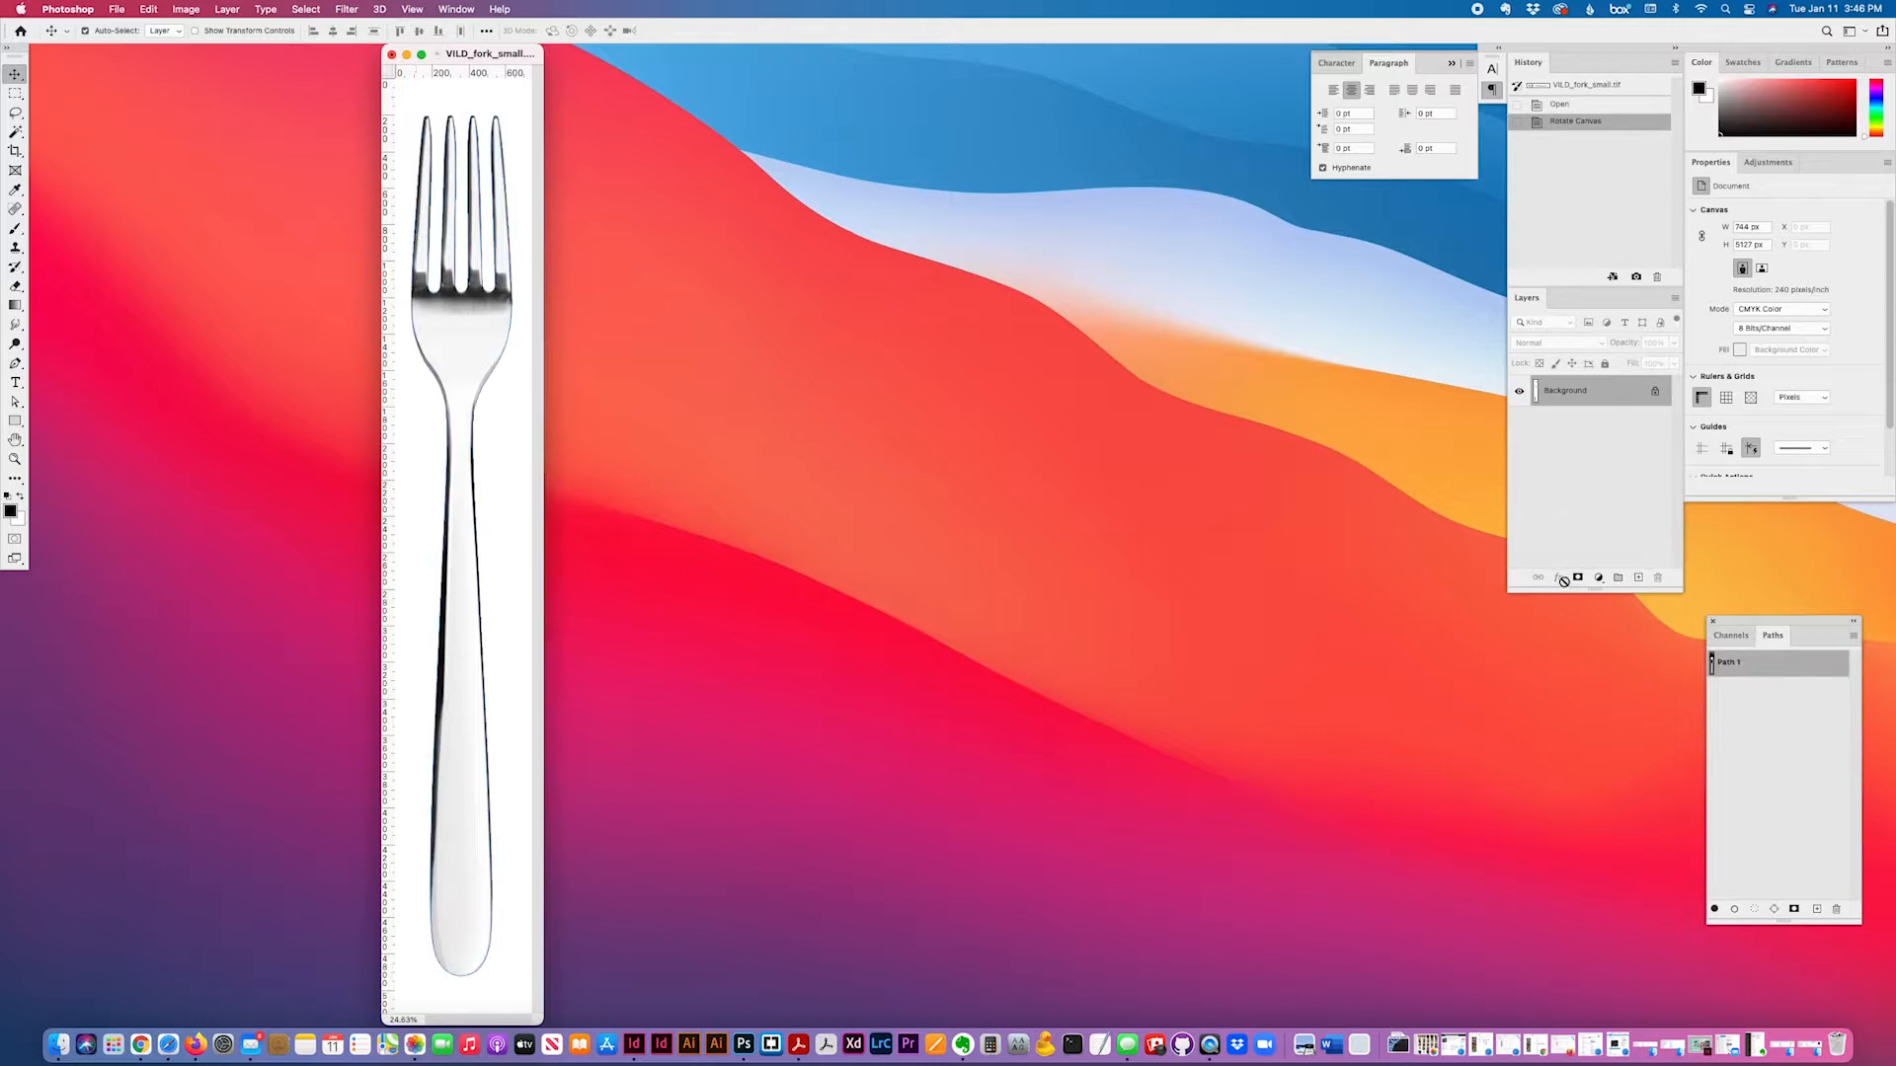
left_click_drag(1824, 622, 1234, 370)
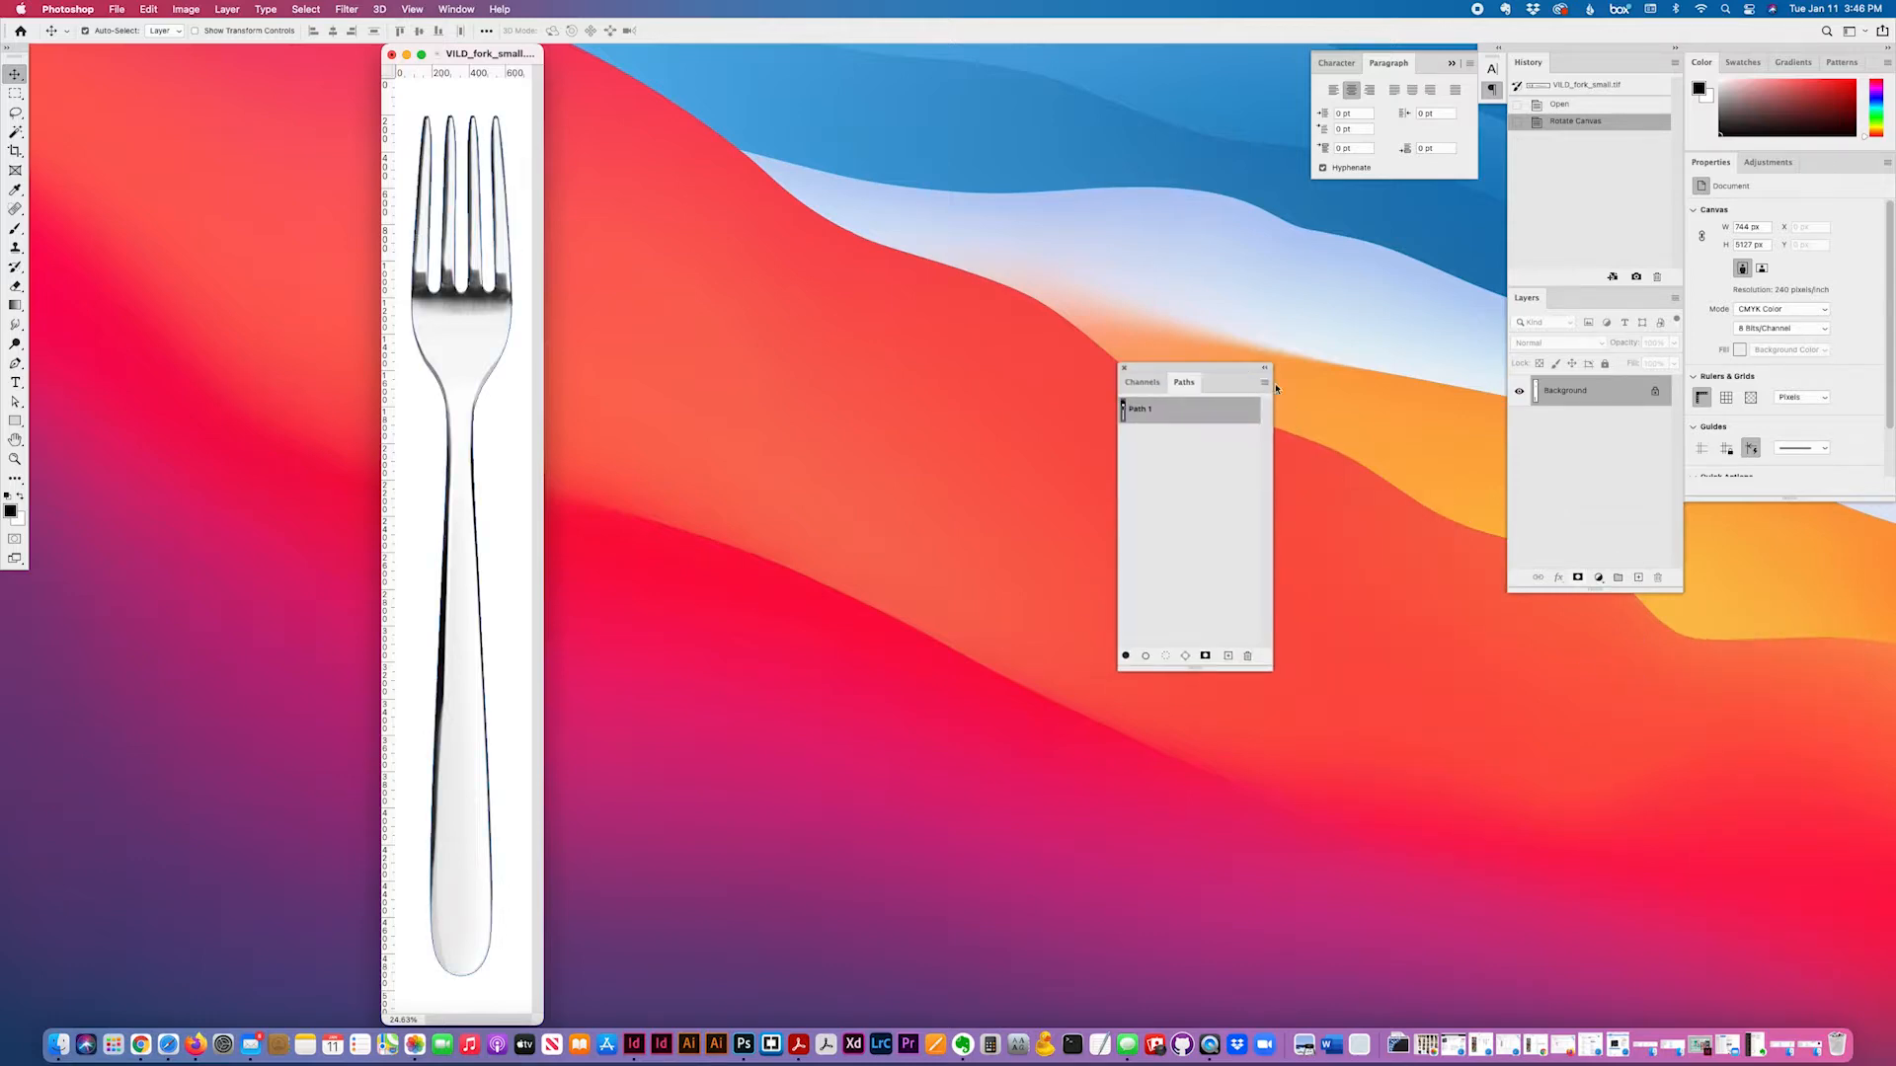
left_click(1264, 386)
left_click(1293, 390)
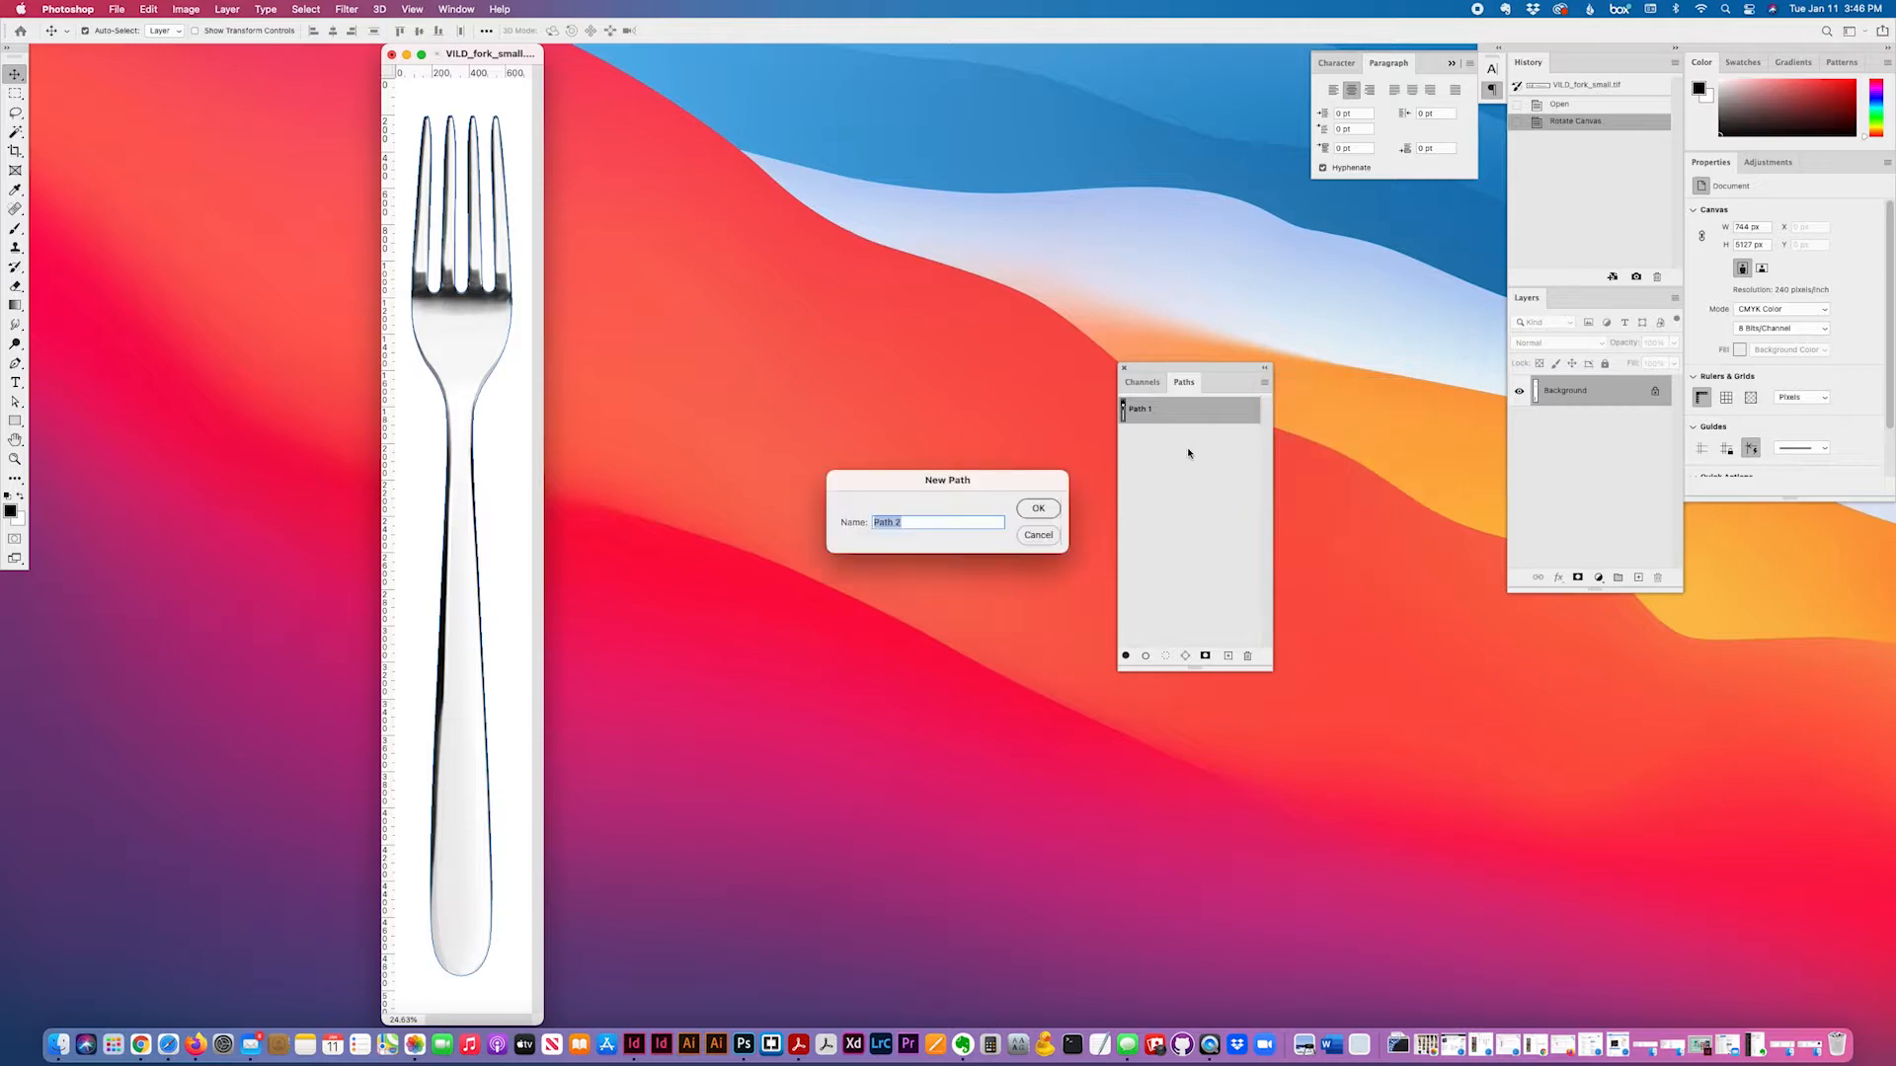
left_click(1037, 509)
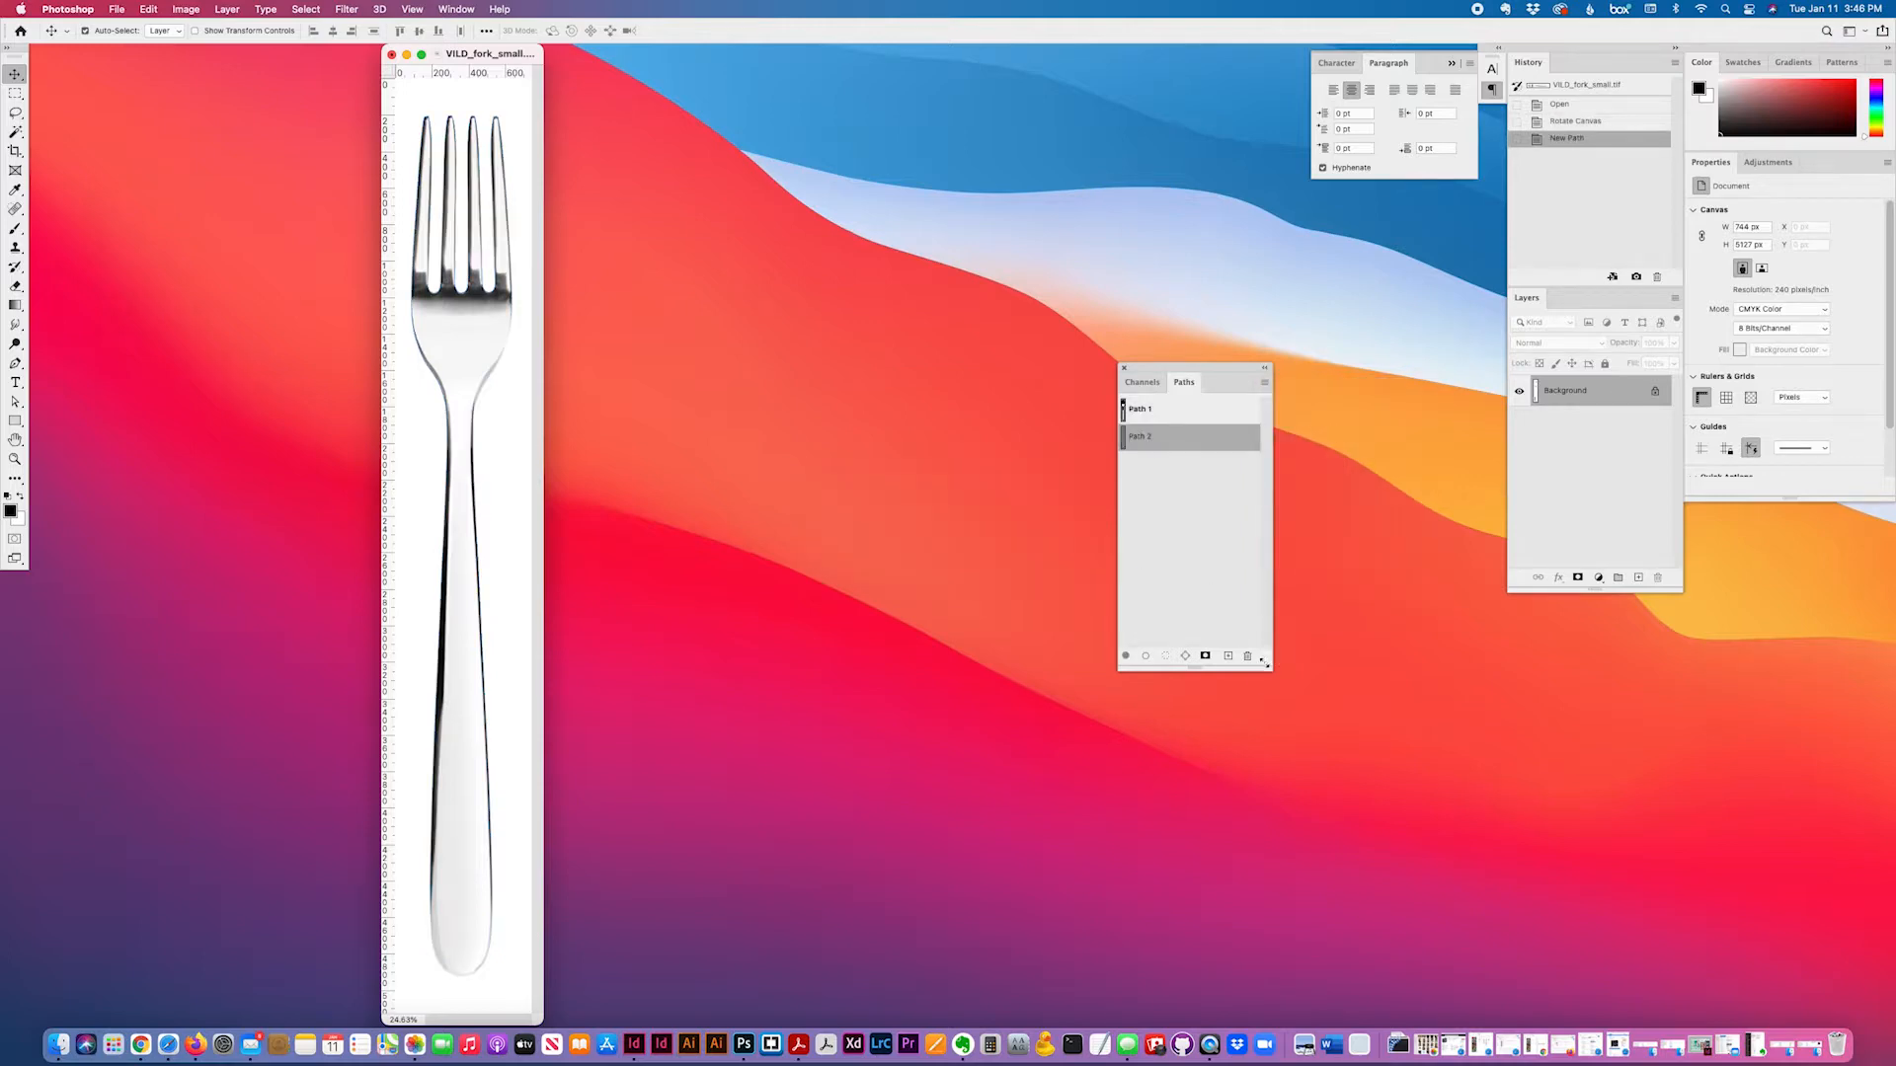
- Enlarge the Paths panel, zoom the fork image to 25%, and widen its window to leave empty space around the canvas
left_click_drag(1264, 662, 1437, 774)
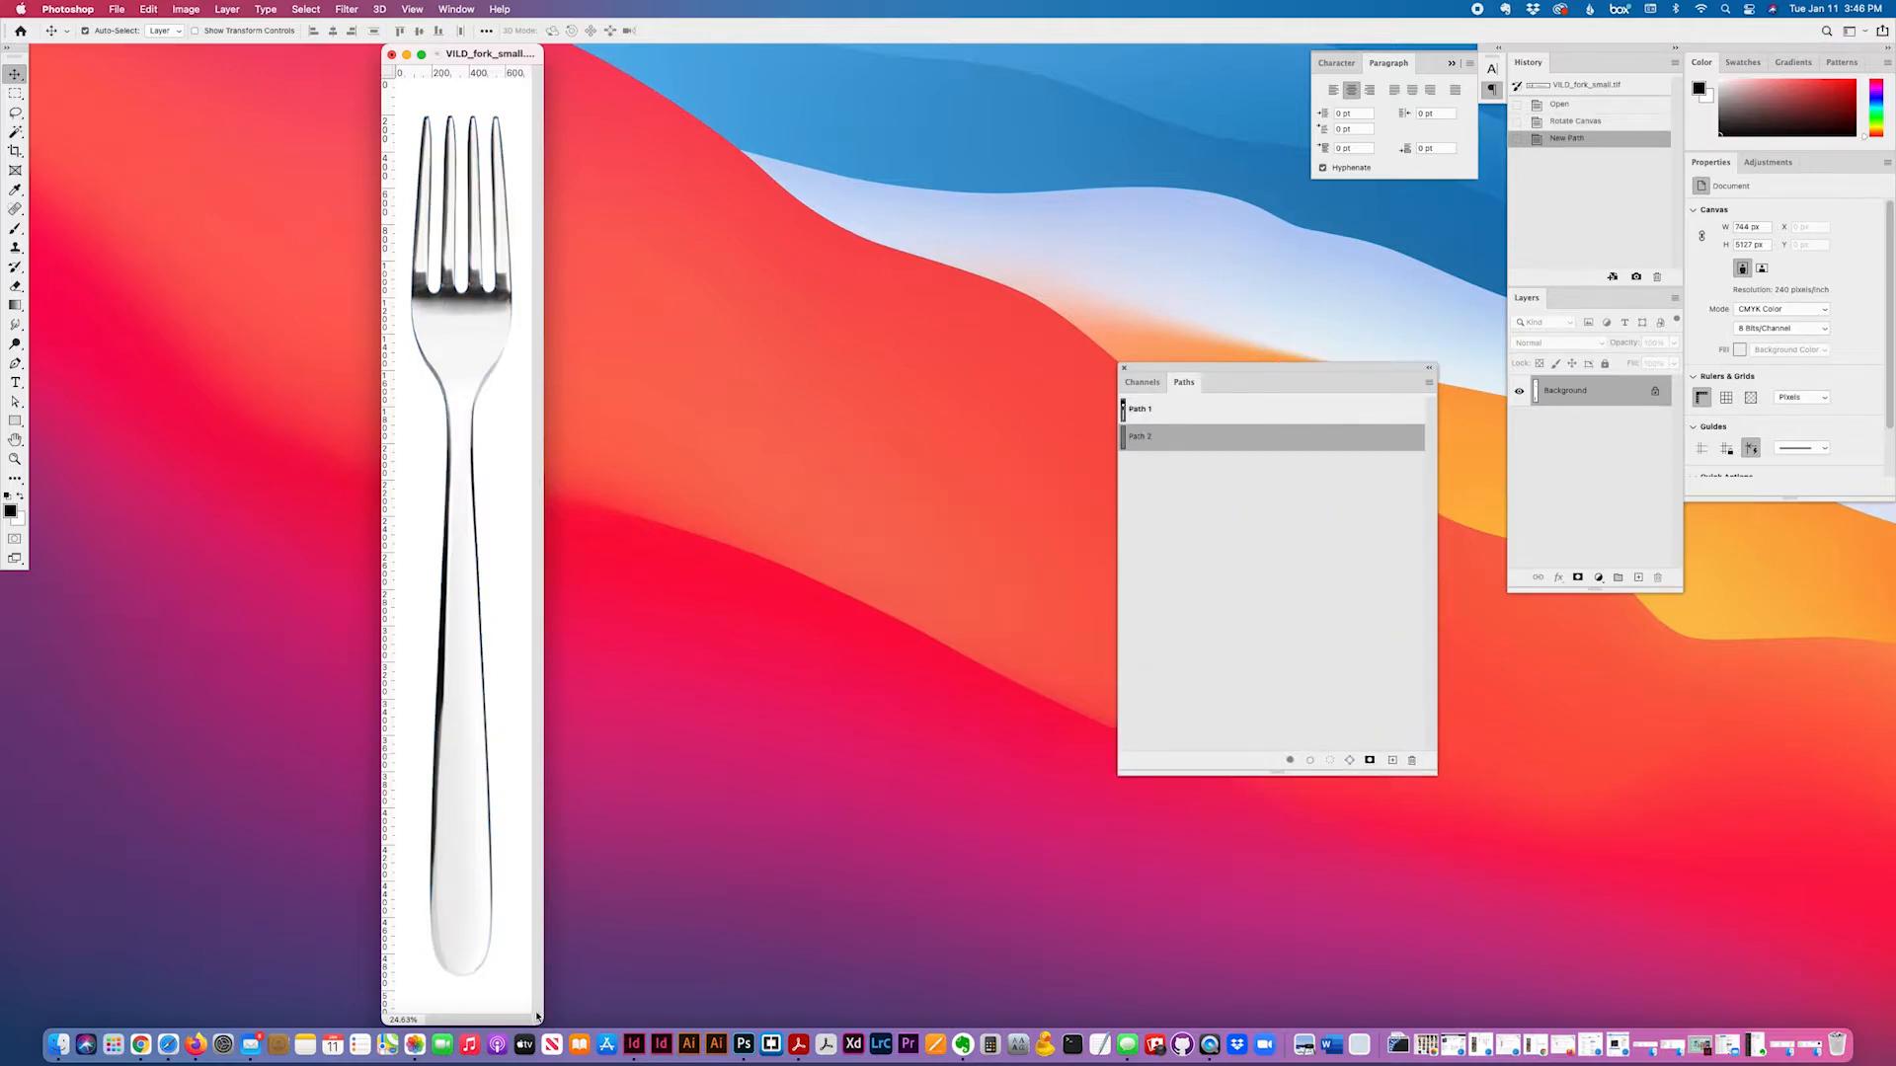
left_click_drag(537, 1017, 864, 1021)
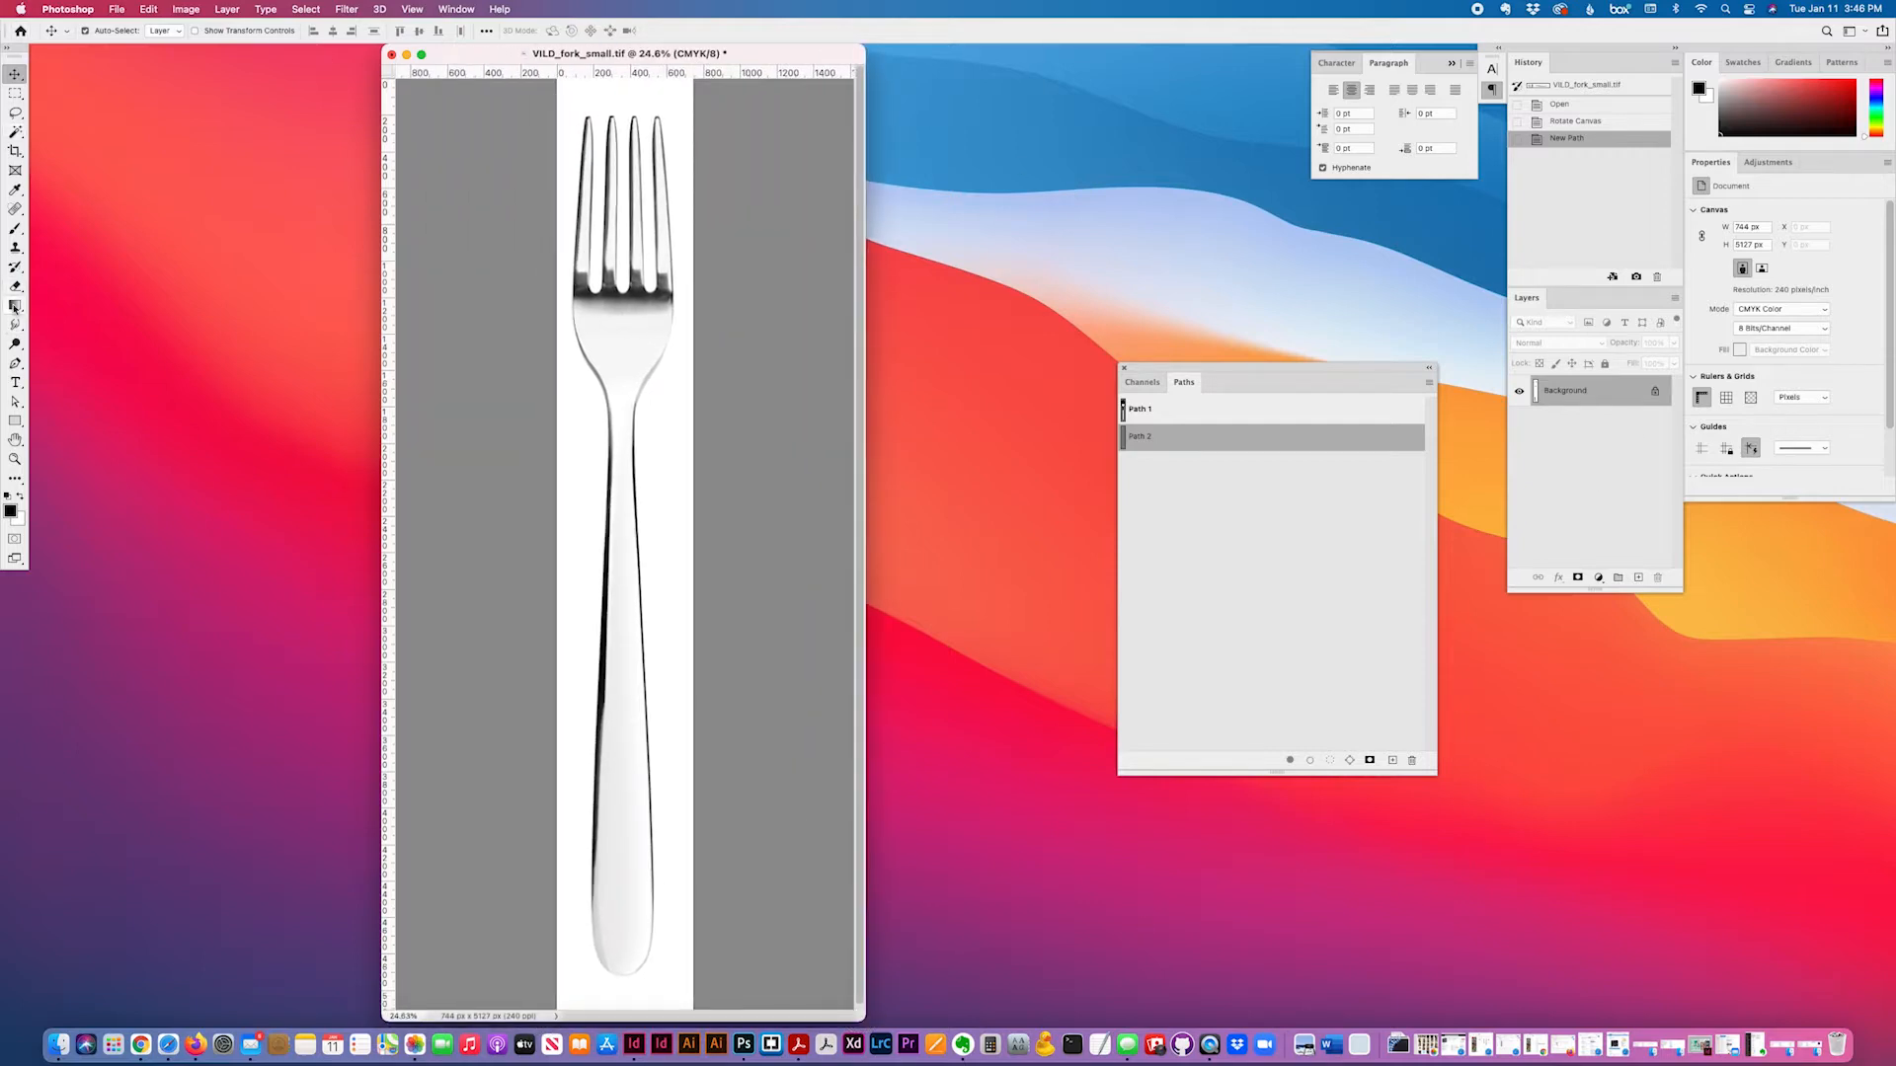
left_click(15, 364)
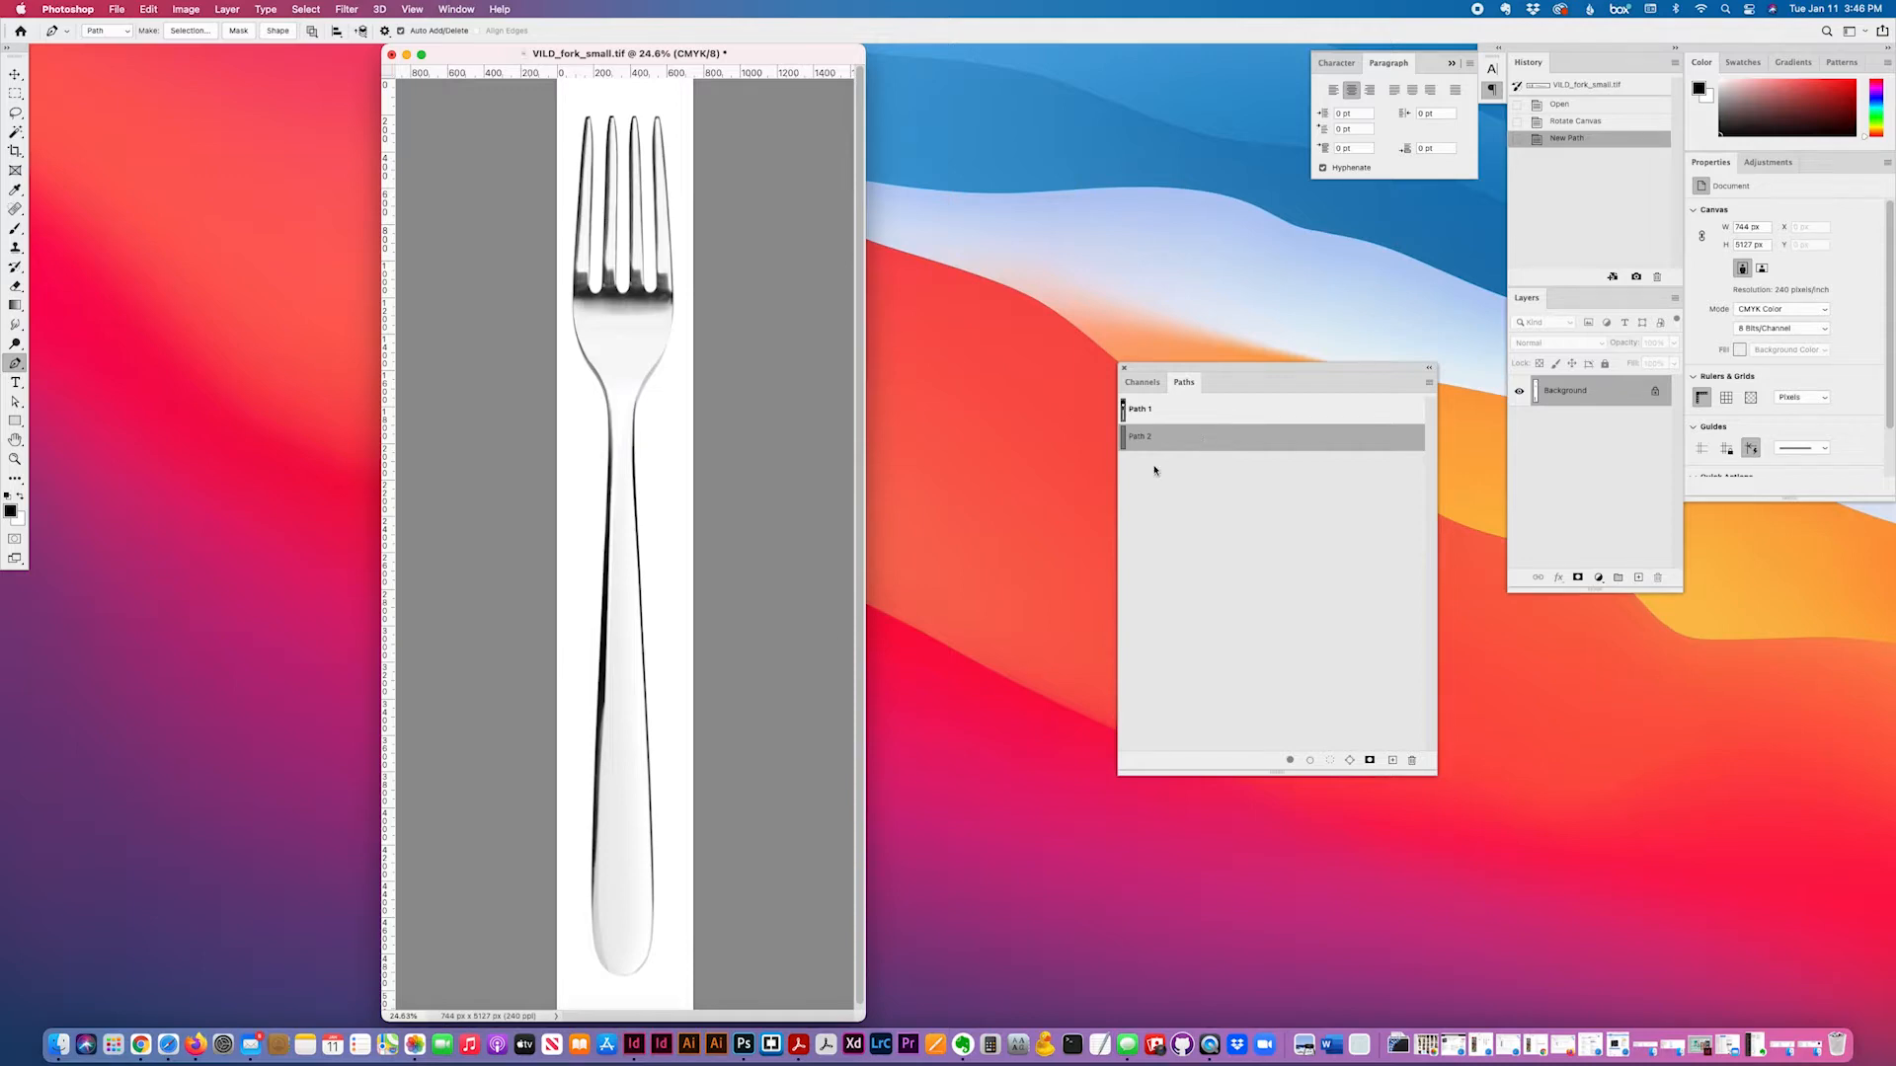
key("z")
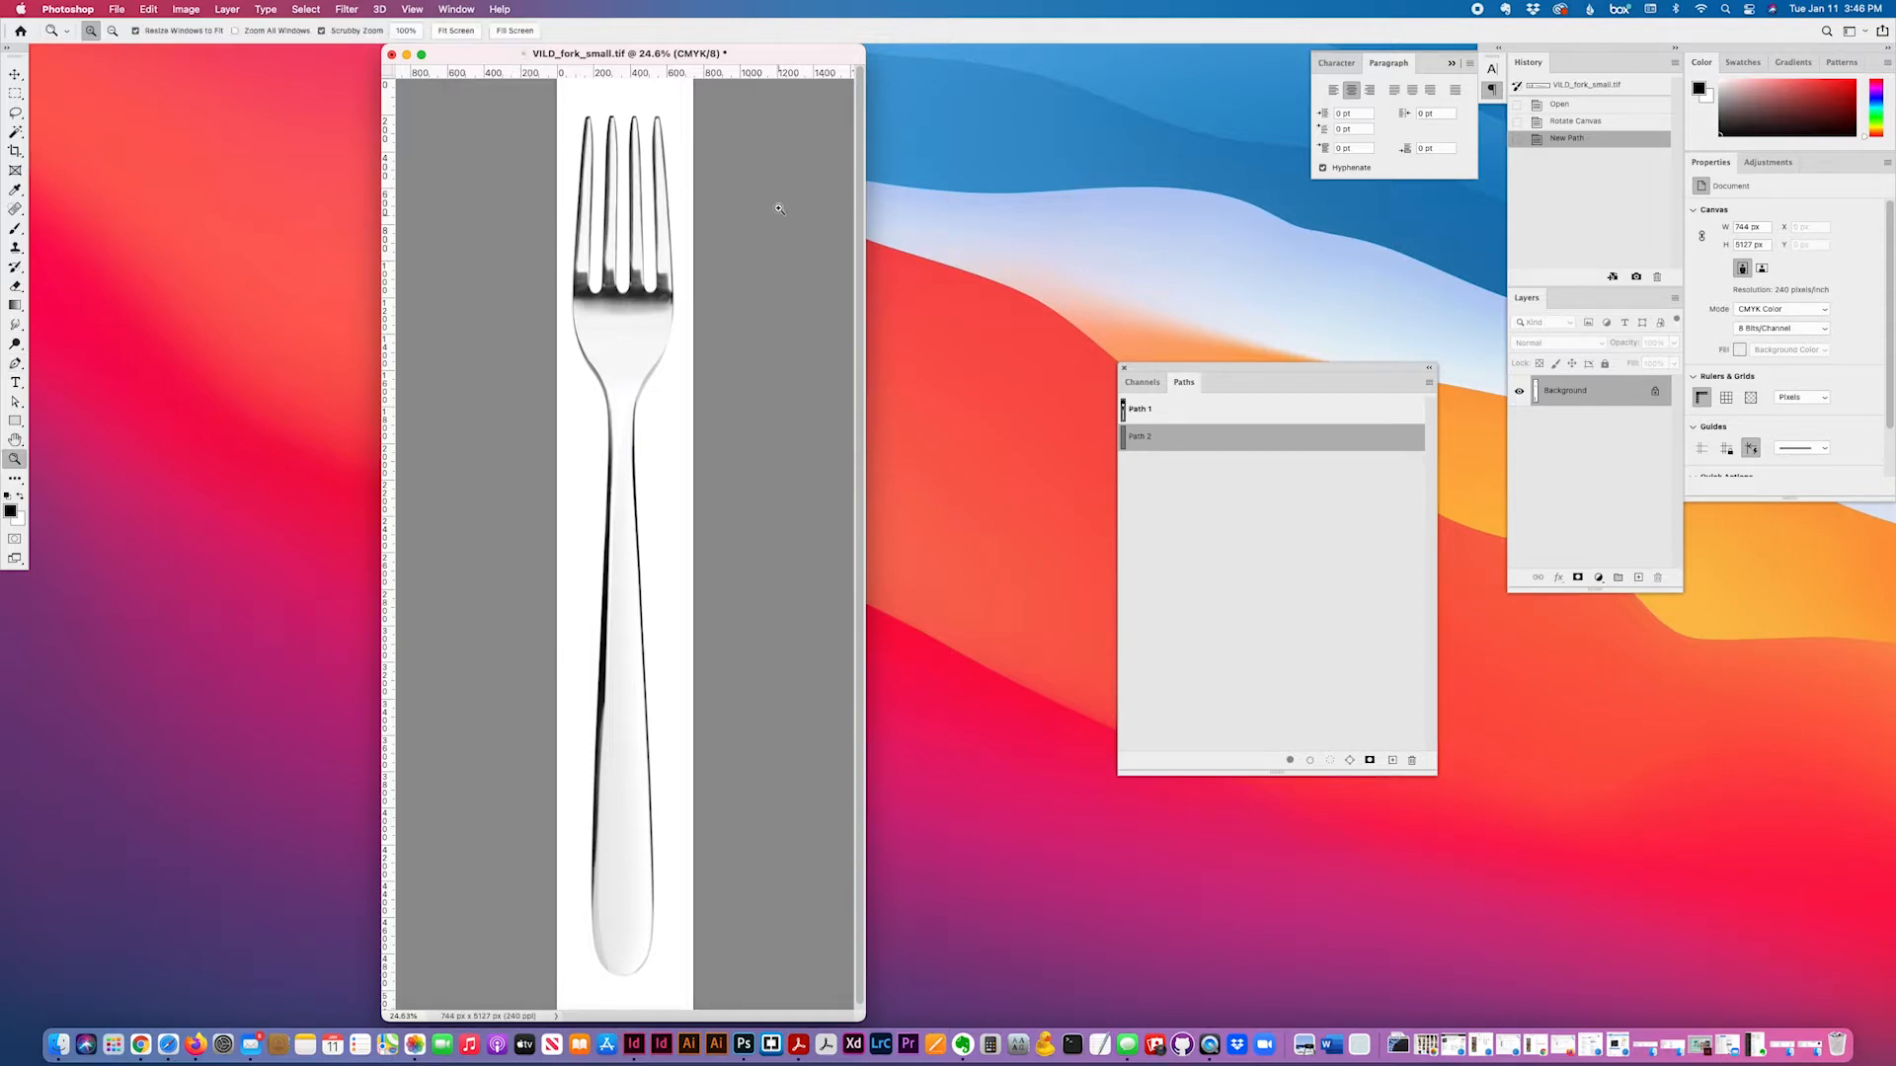
left_click(634, 265)
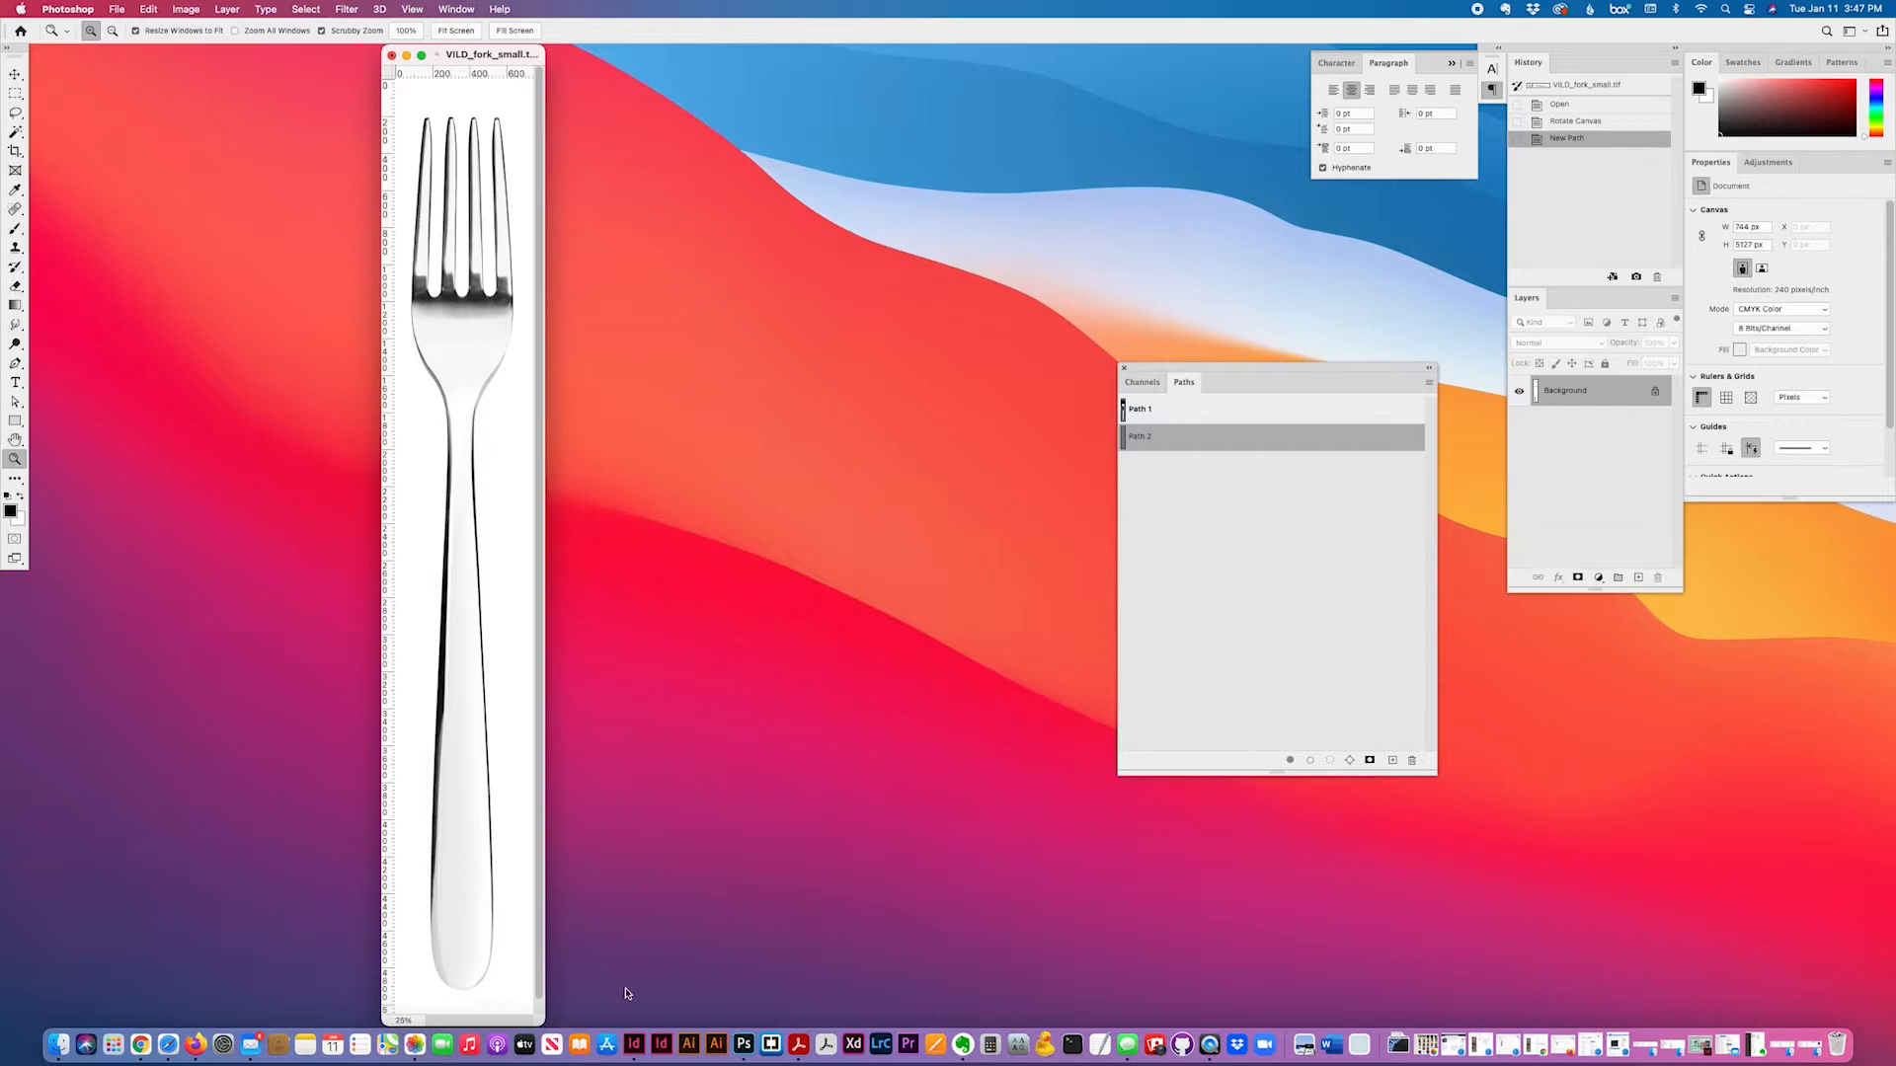
left_click_drag(543, 1019, 999, 1017)
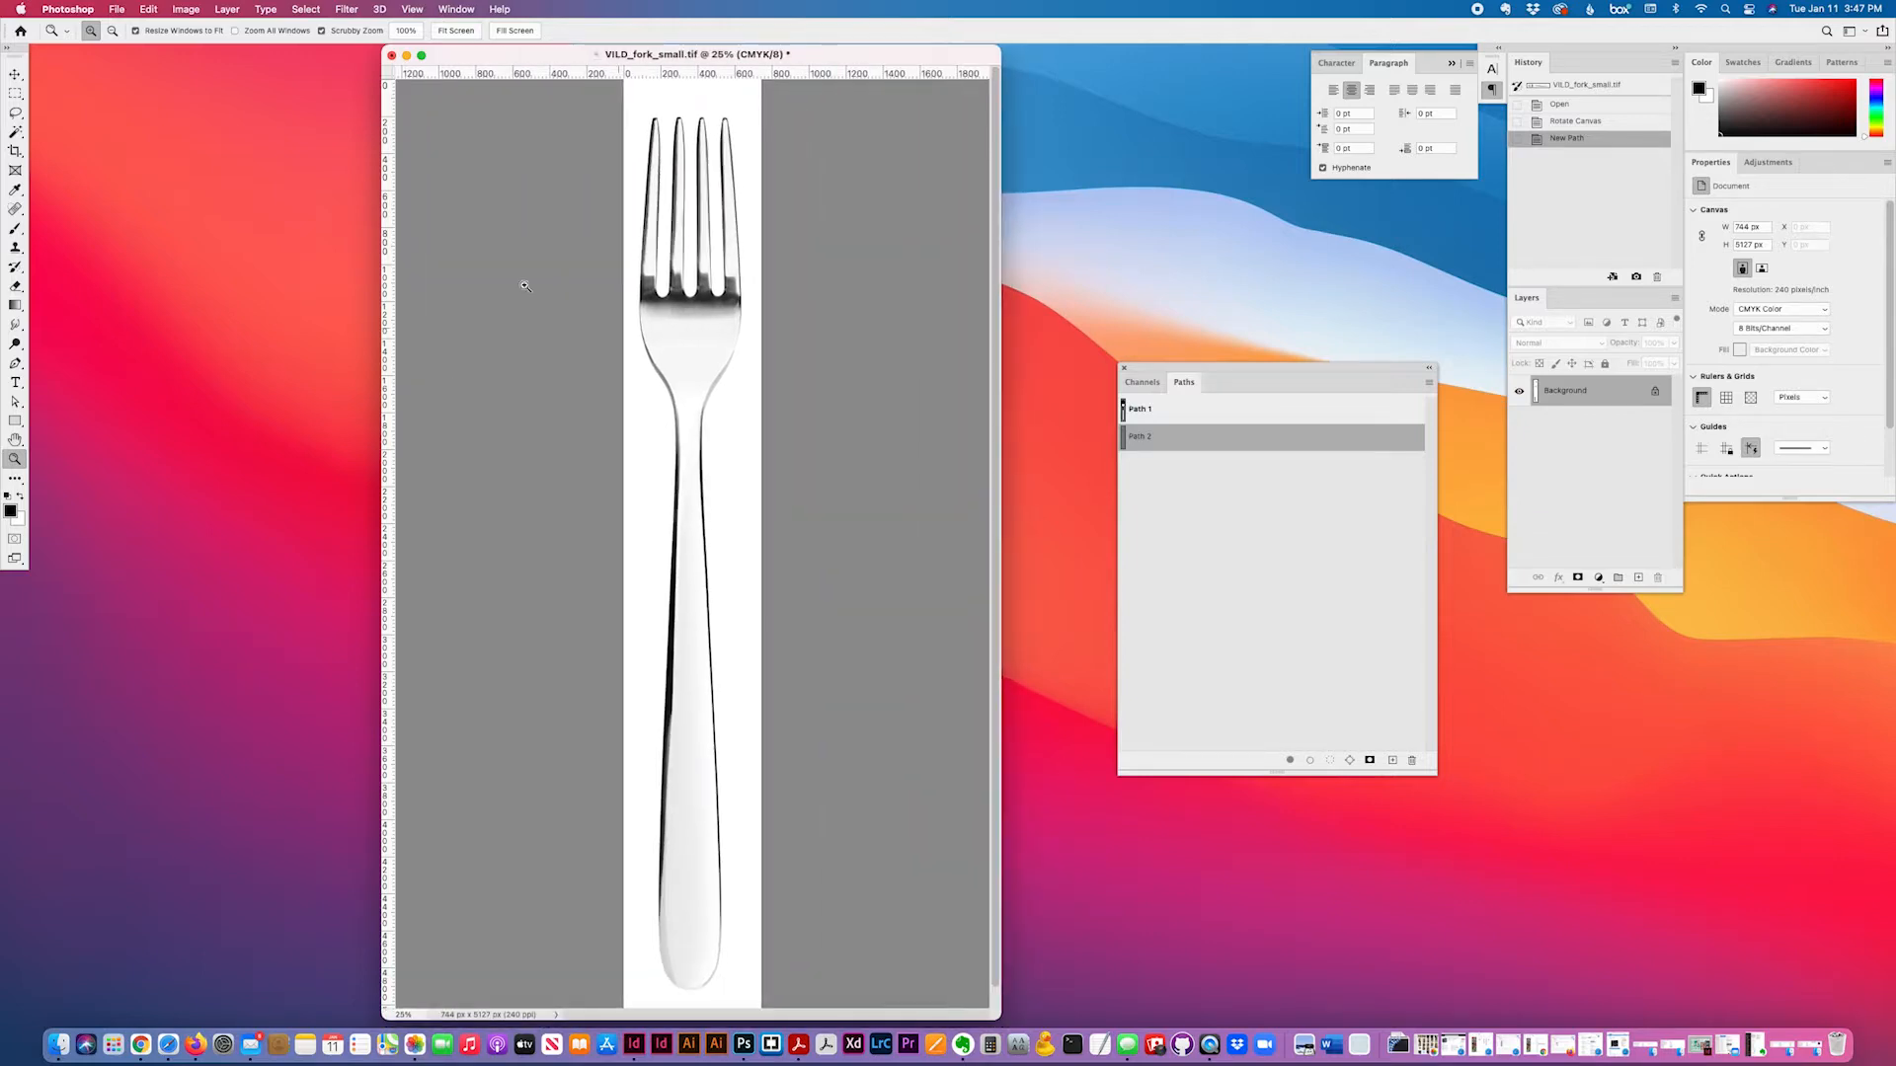
- With the Pen tool, start Path 2 around the first tine's tip and the top of its right edge, nudging the last anchor left
left_click_drag(661, 156, 767, 315)
scroll(767, 315, "up", 5)
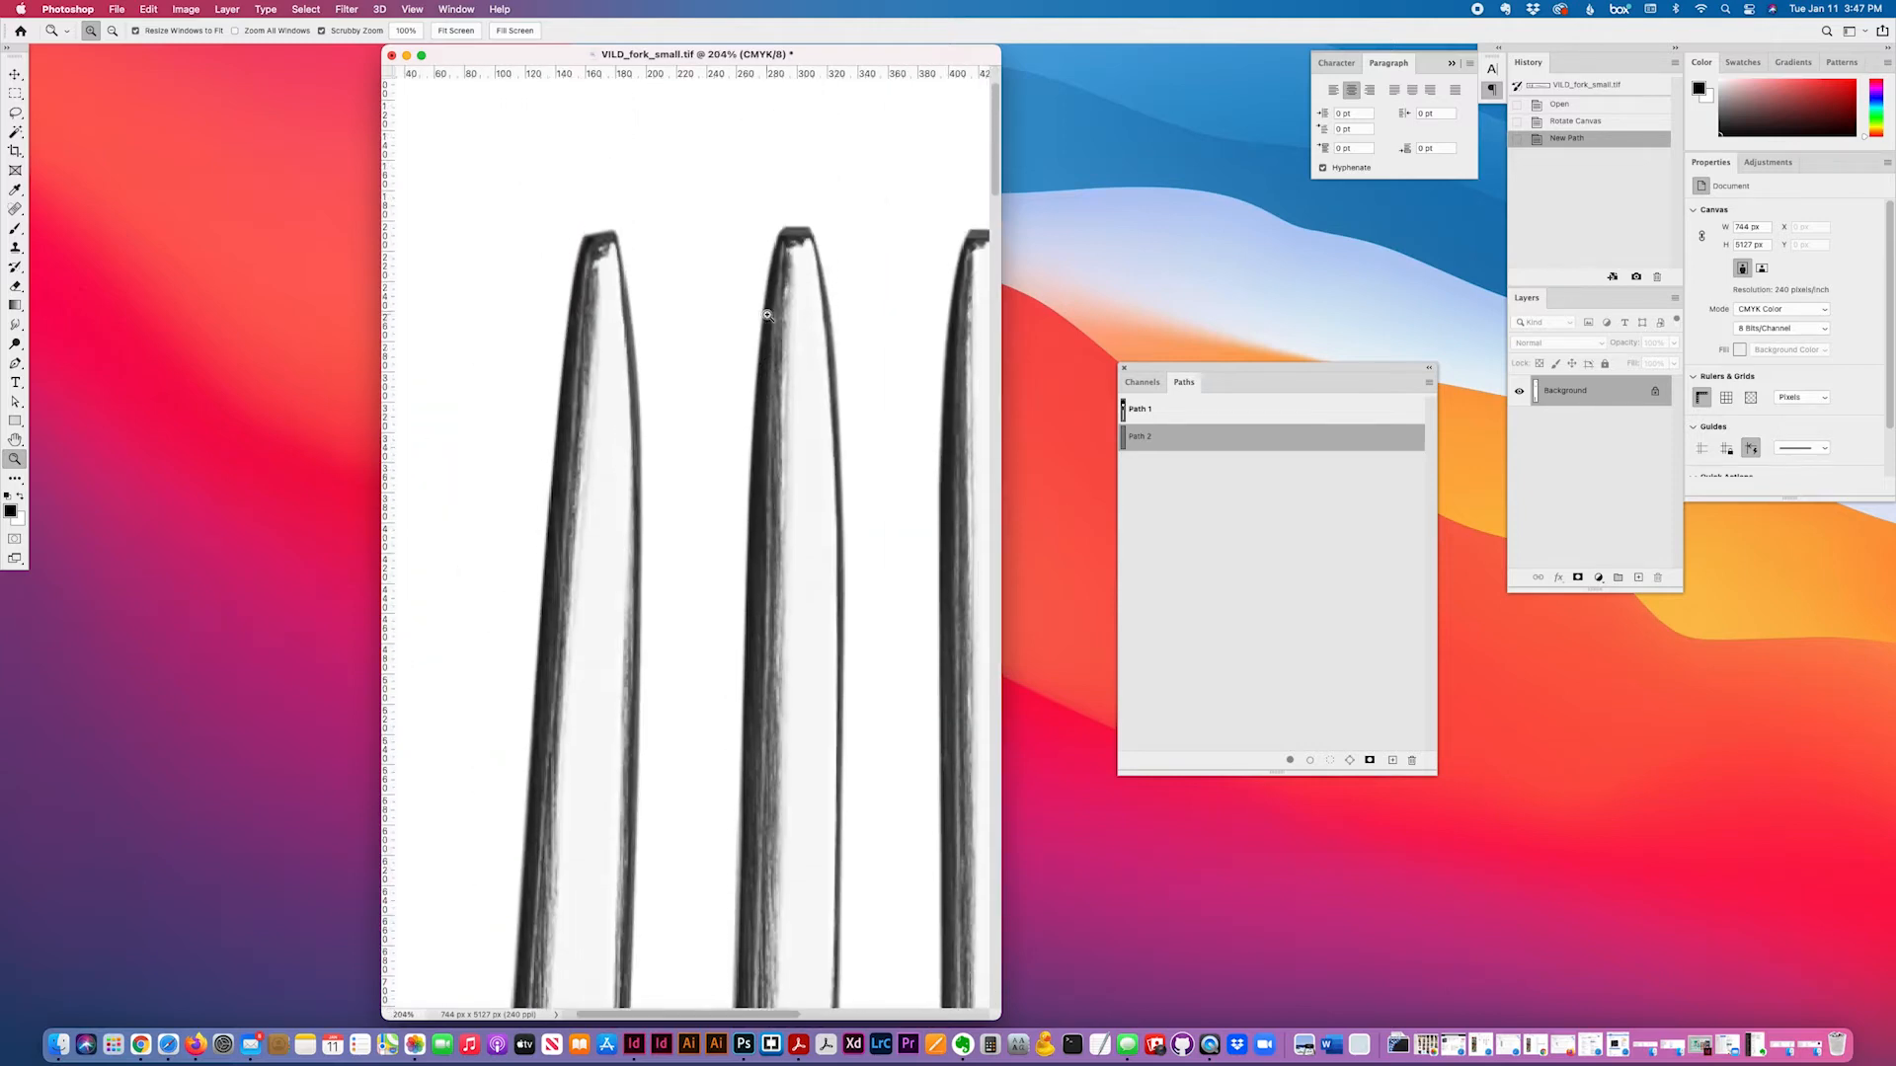
left_click_drag(537, 300, 655, 376)
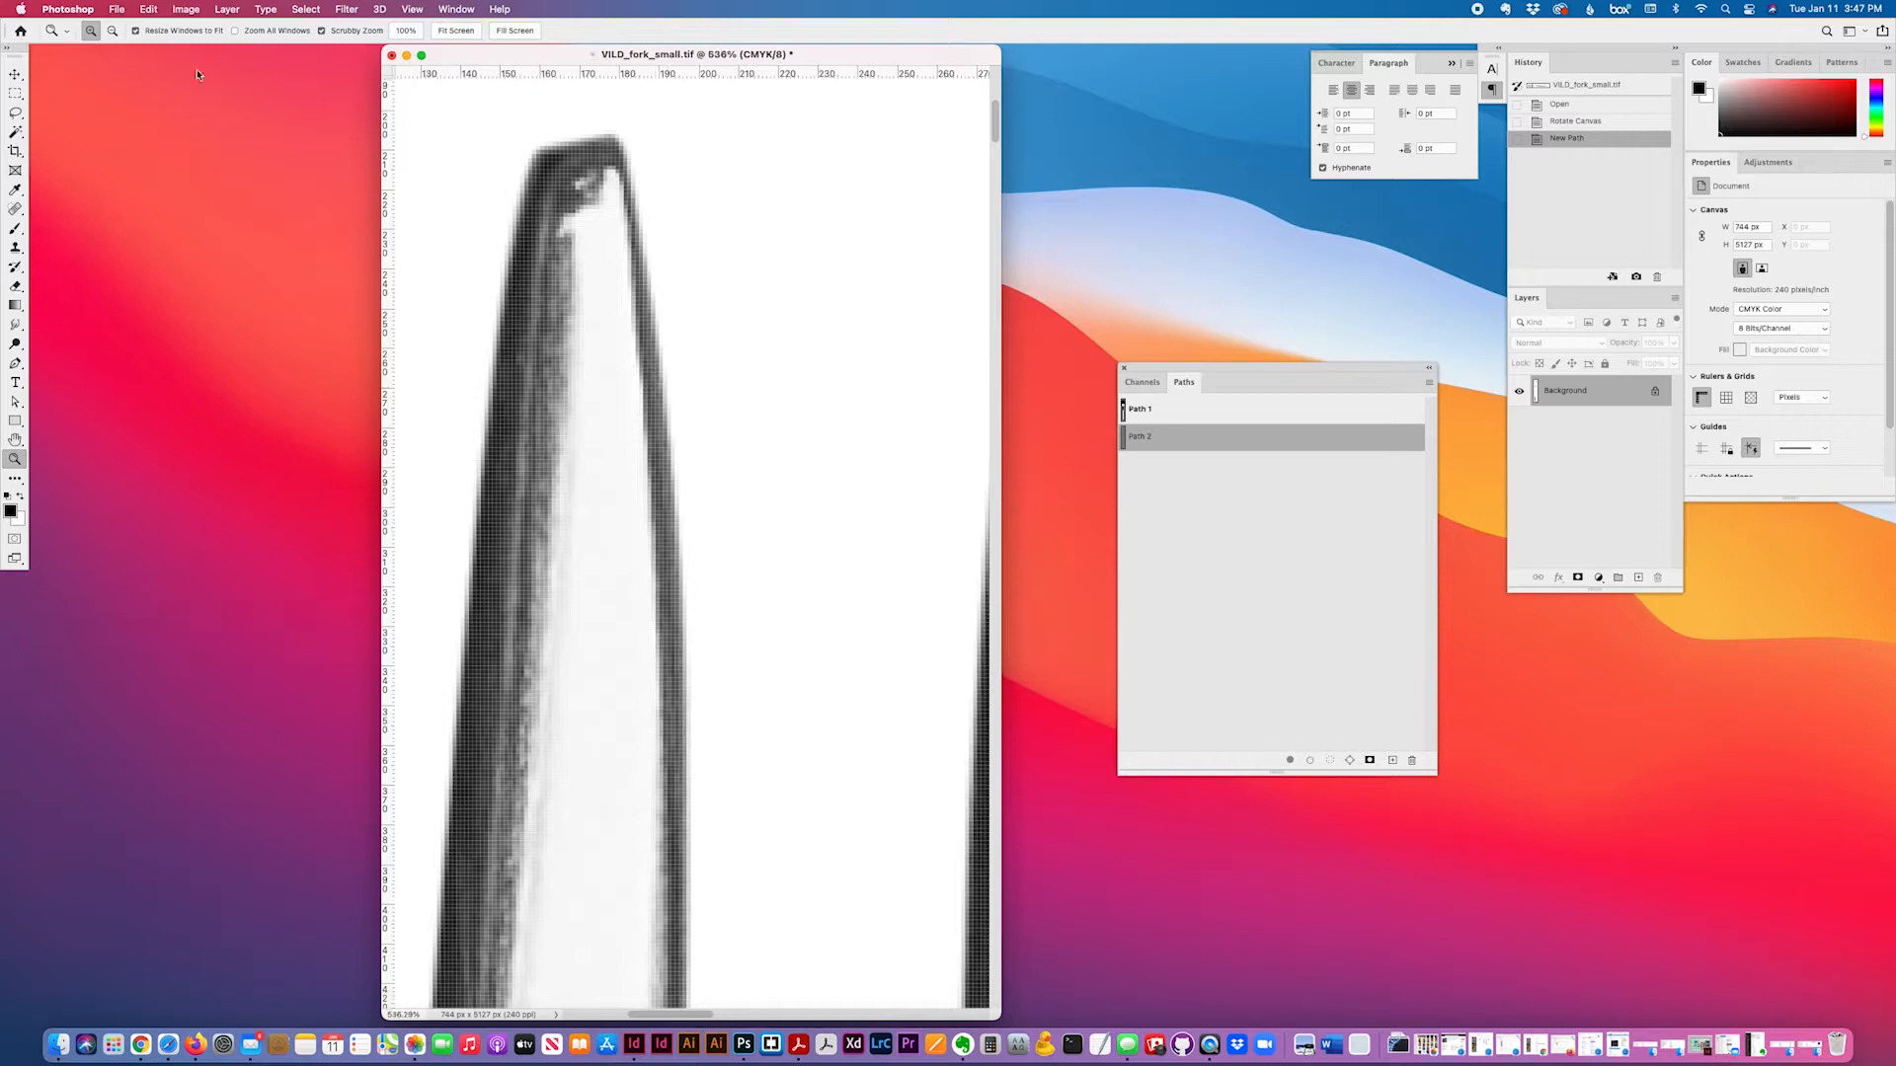
left_click(14, 366)
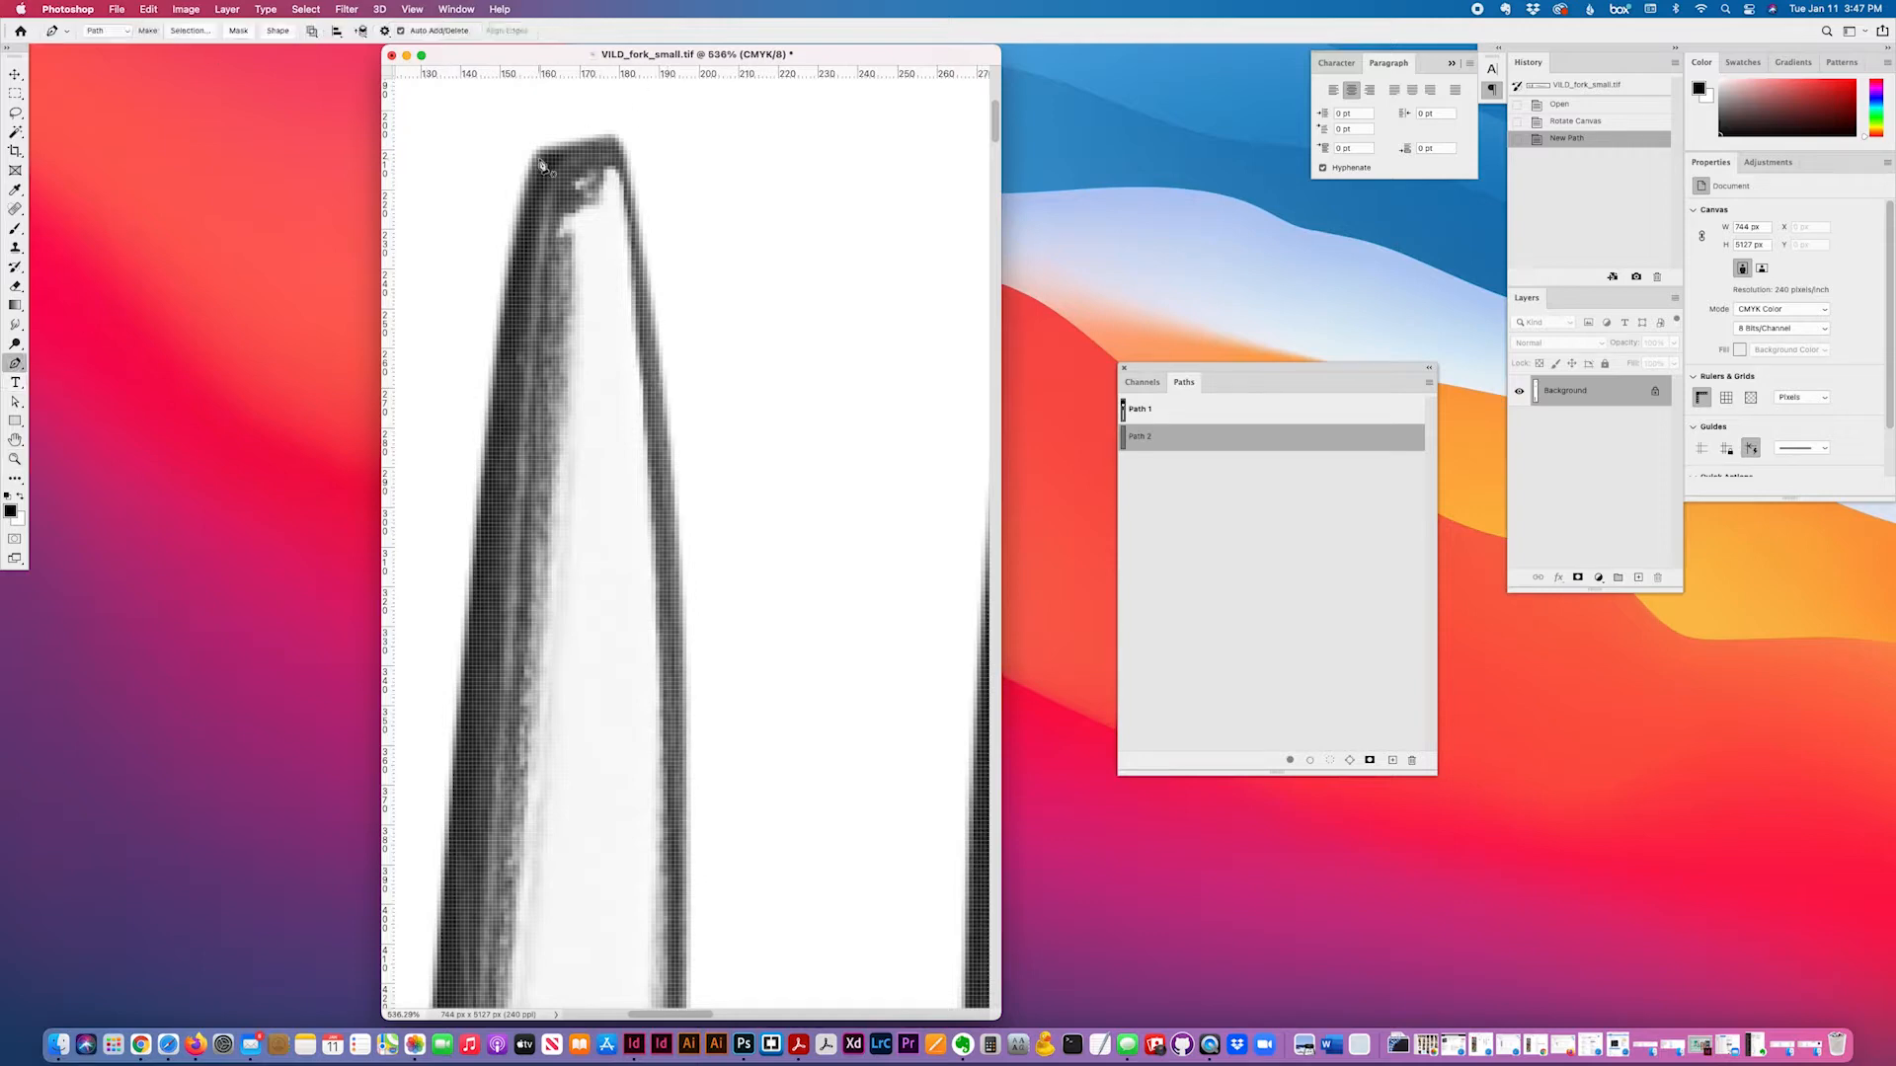
left_click_drag(537, 156, 633, 204)
left_click_drag(671, 433, 681, 514)
key("Left")
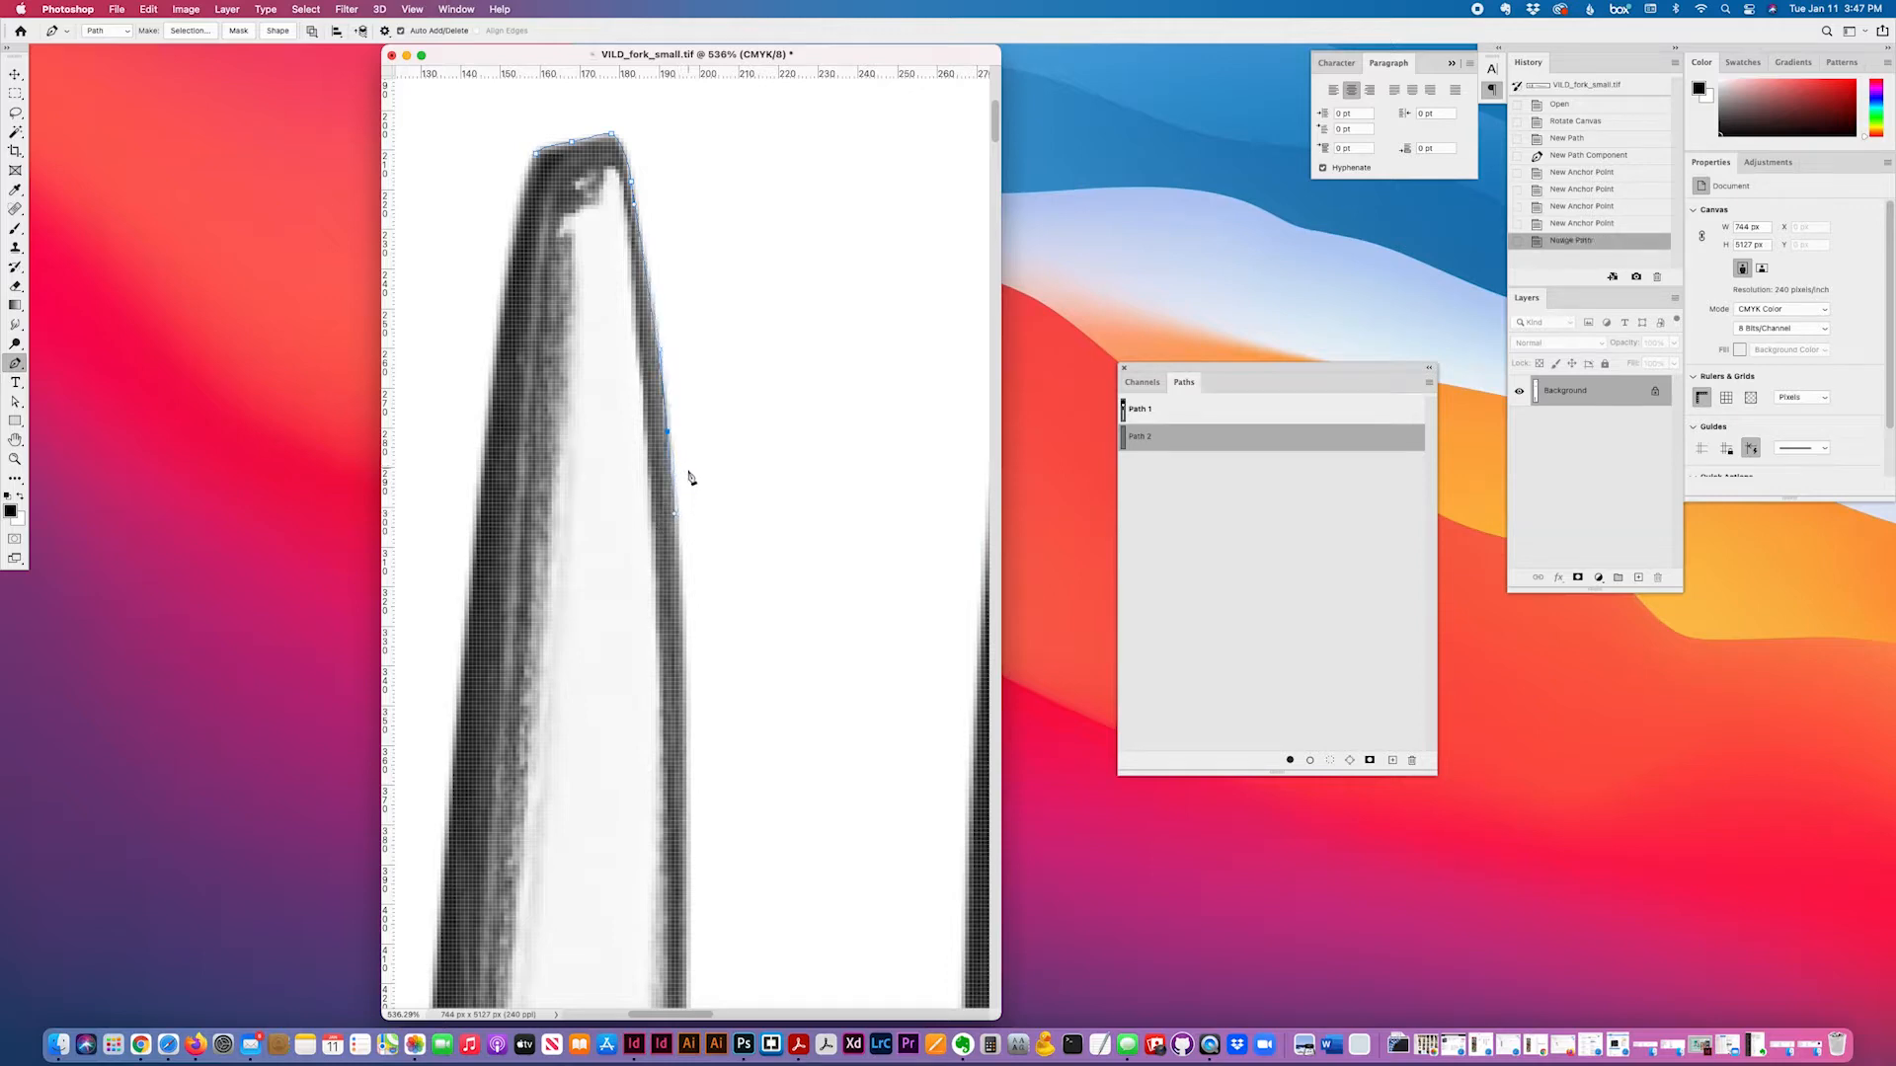
- Continue the path with smooth anchor points down the upper part of the first tine's right edge
scroll(693, 522, "down", 4)
left_click_drag(686, 440, 685, 605)
scroll(697, 551, "down", 2)
scroll(697, 551, "down", 2)
scroll(698, 593, "down", 10)
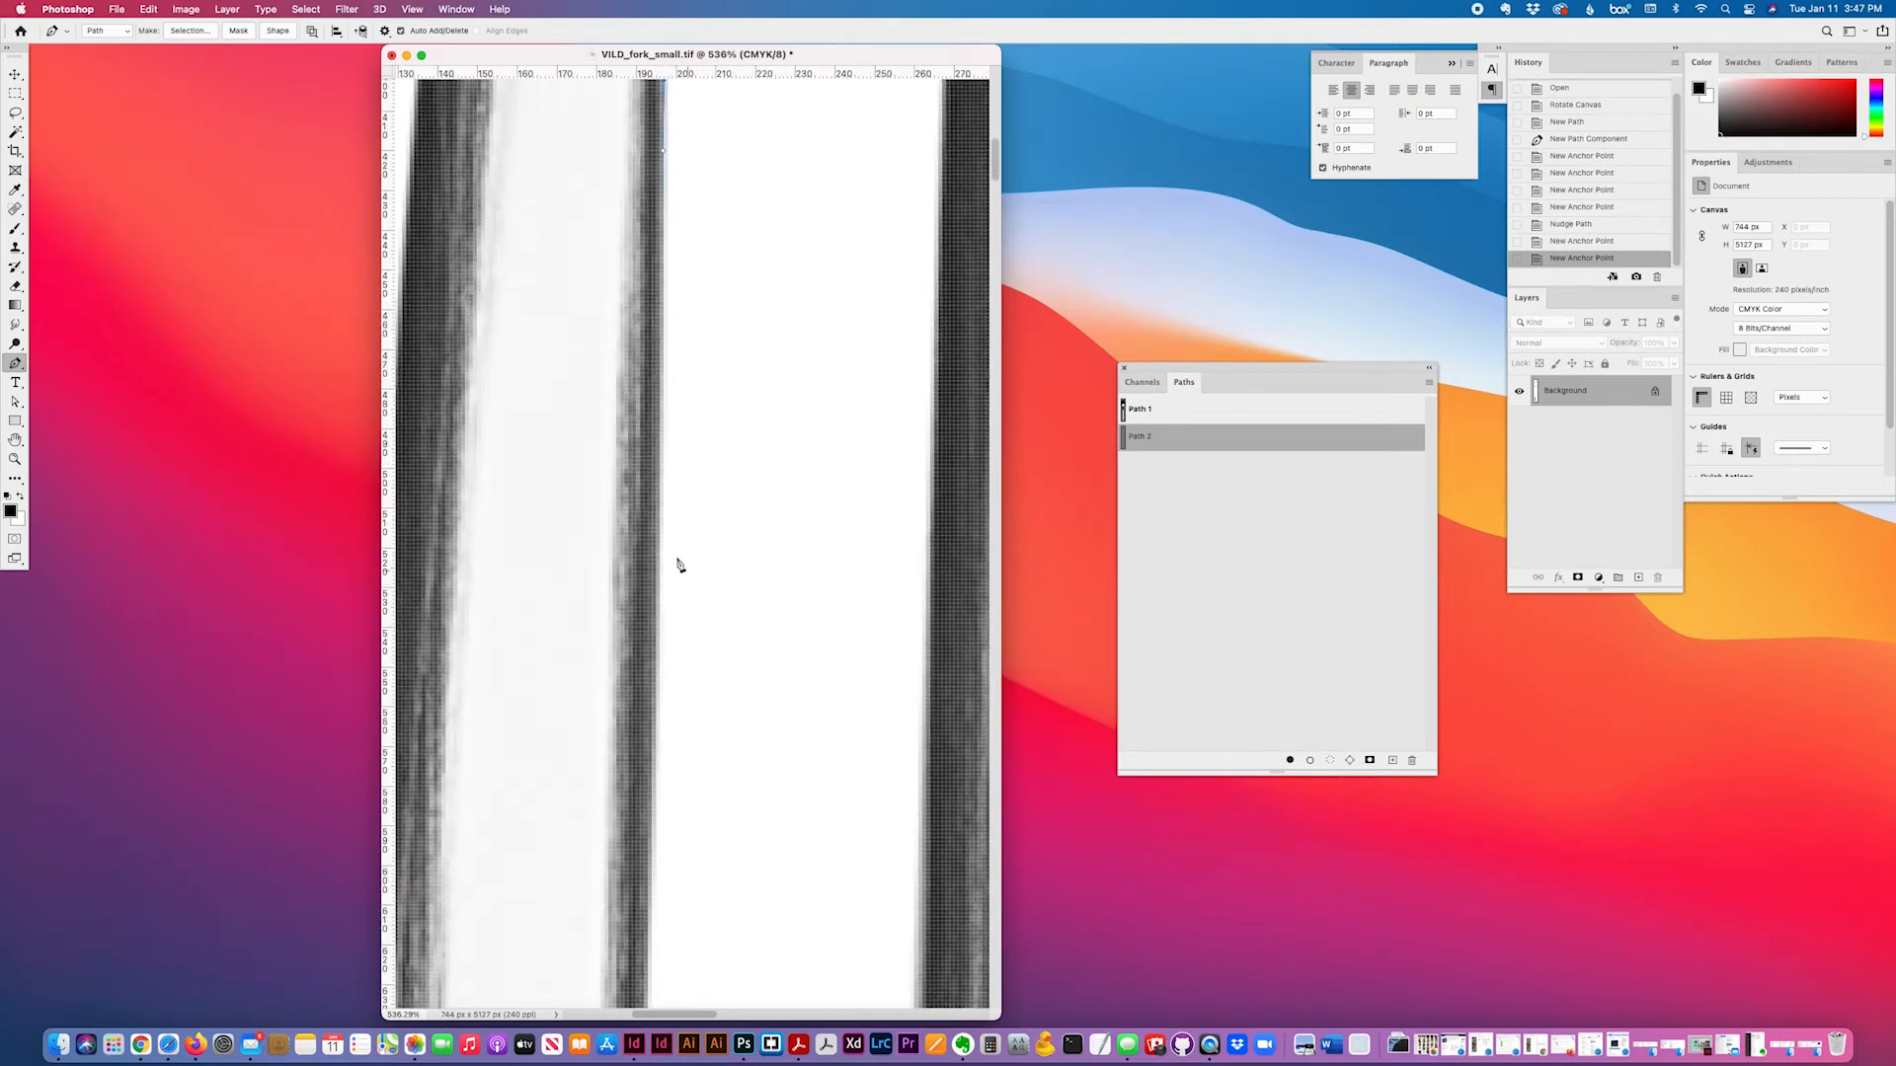
left_click_drag(661, 488, 647, 602)
- Add smooth anchor points along the middle stretch of the first tine's right edge
scroll(716, 554, "down", 8)
scroll(702, 584, "down", 8)
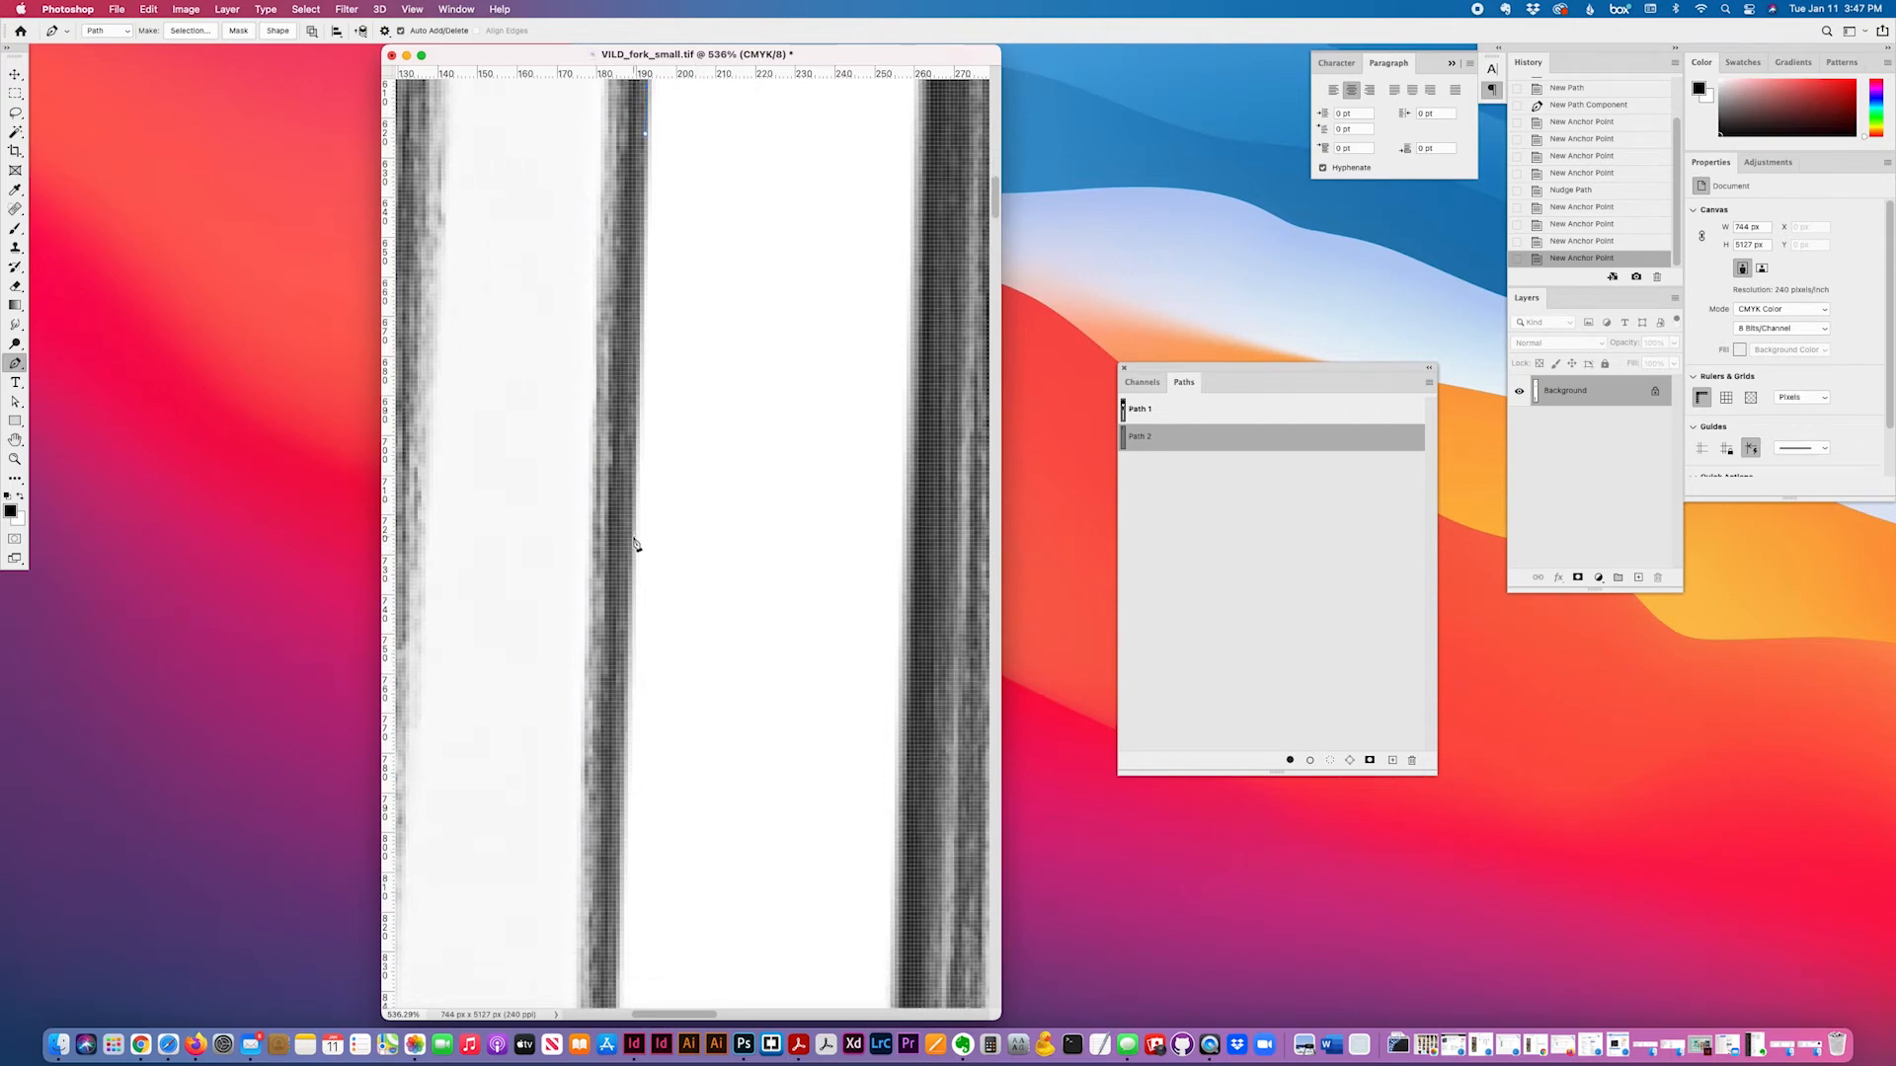
left_click_drag(636, 544, 627, 600)
scroll(689, 576, "down", 5)
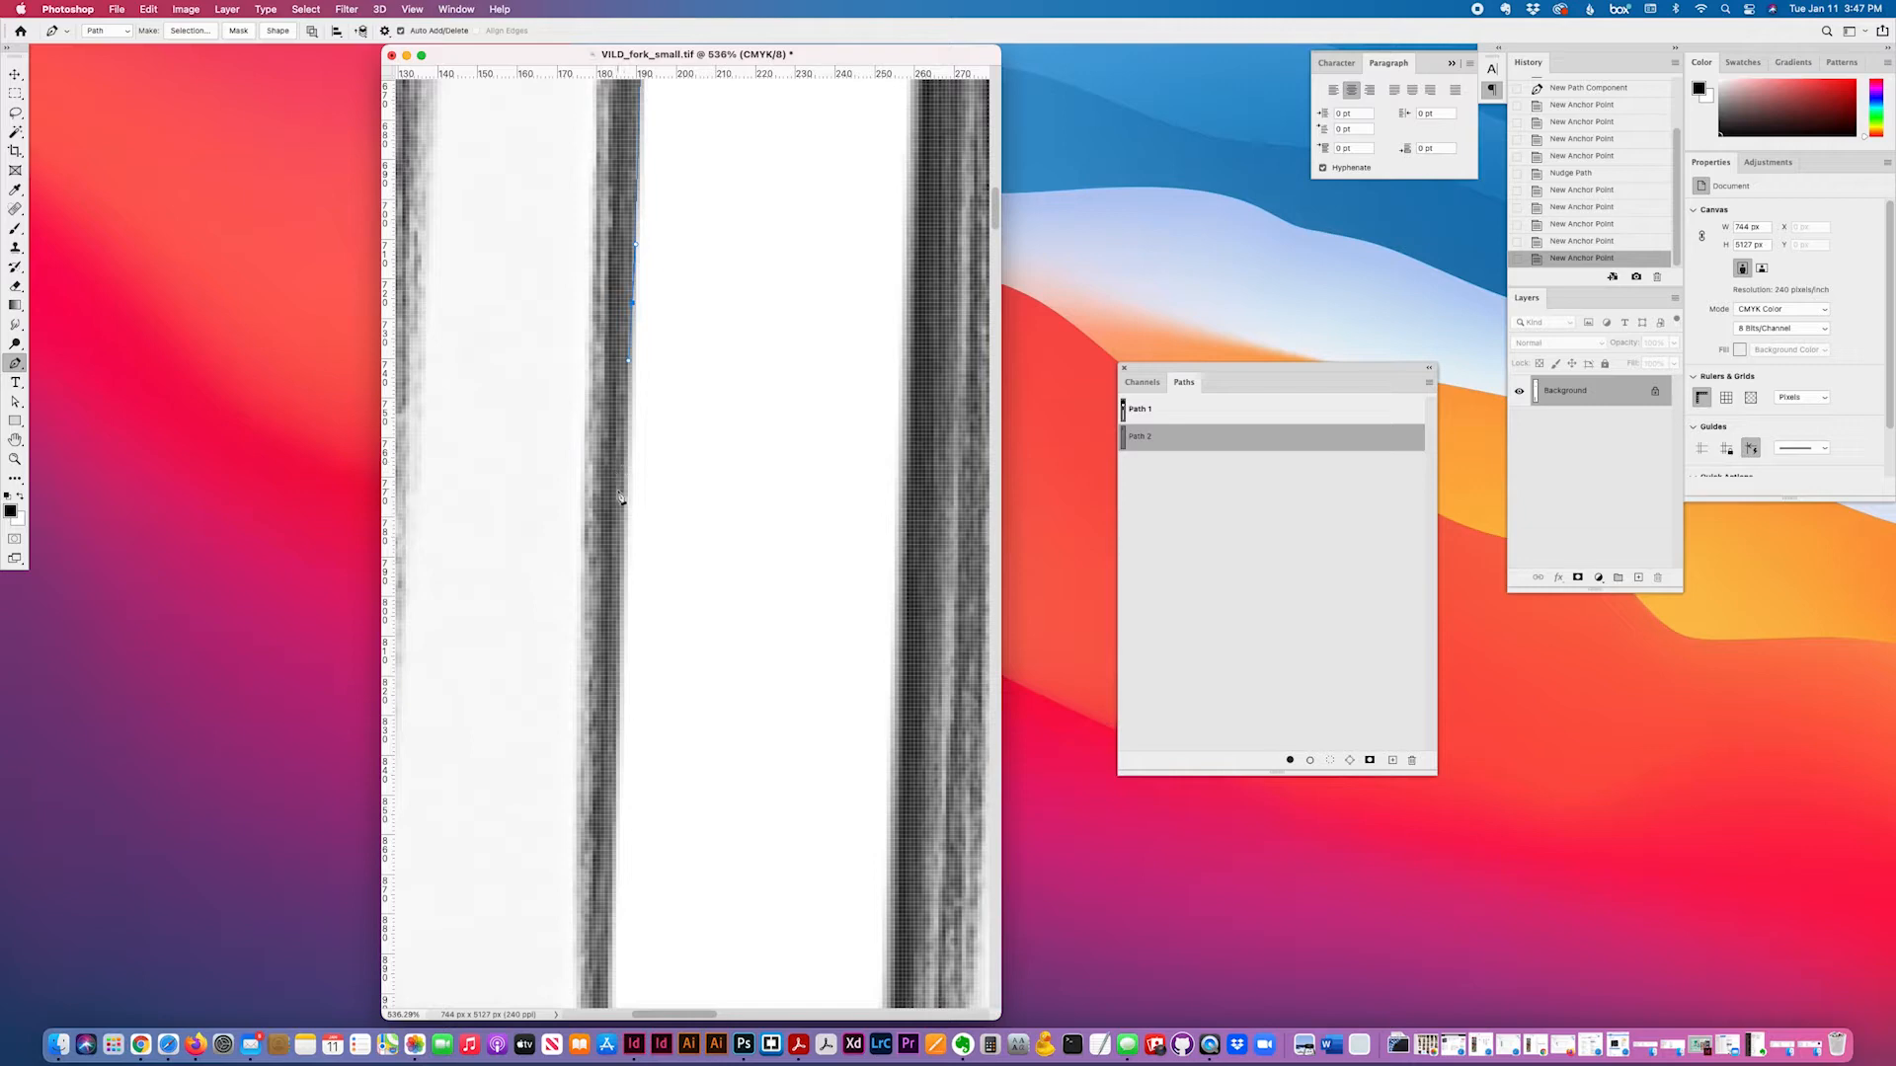
left_click_drag(628, 497, 622, 543)
scroll(623, 649, "down", 3)
scroll(623, 649, "down", 2)
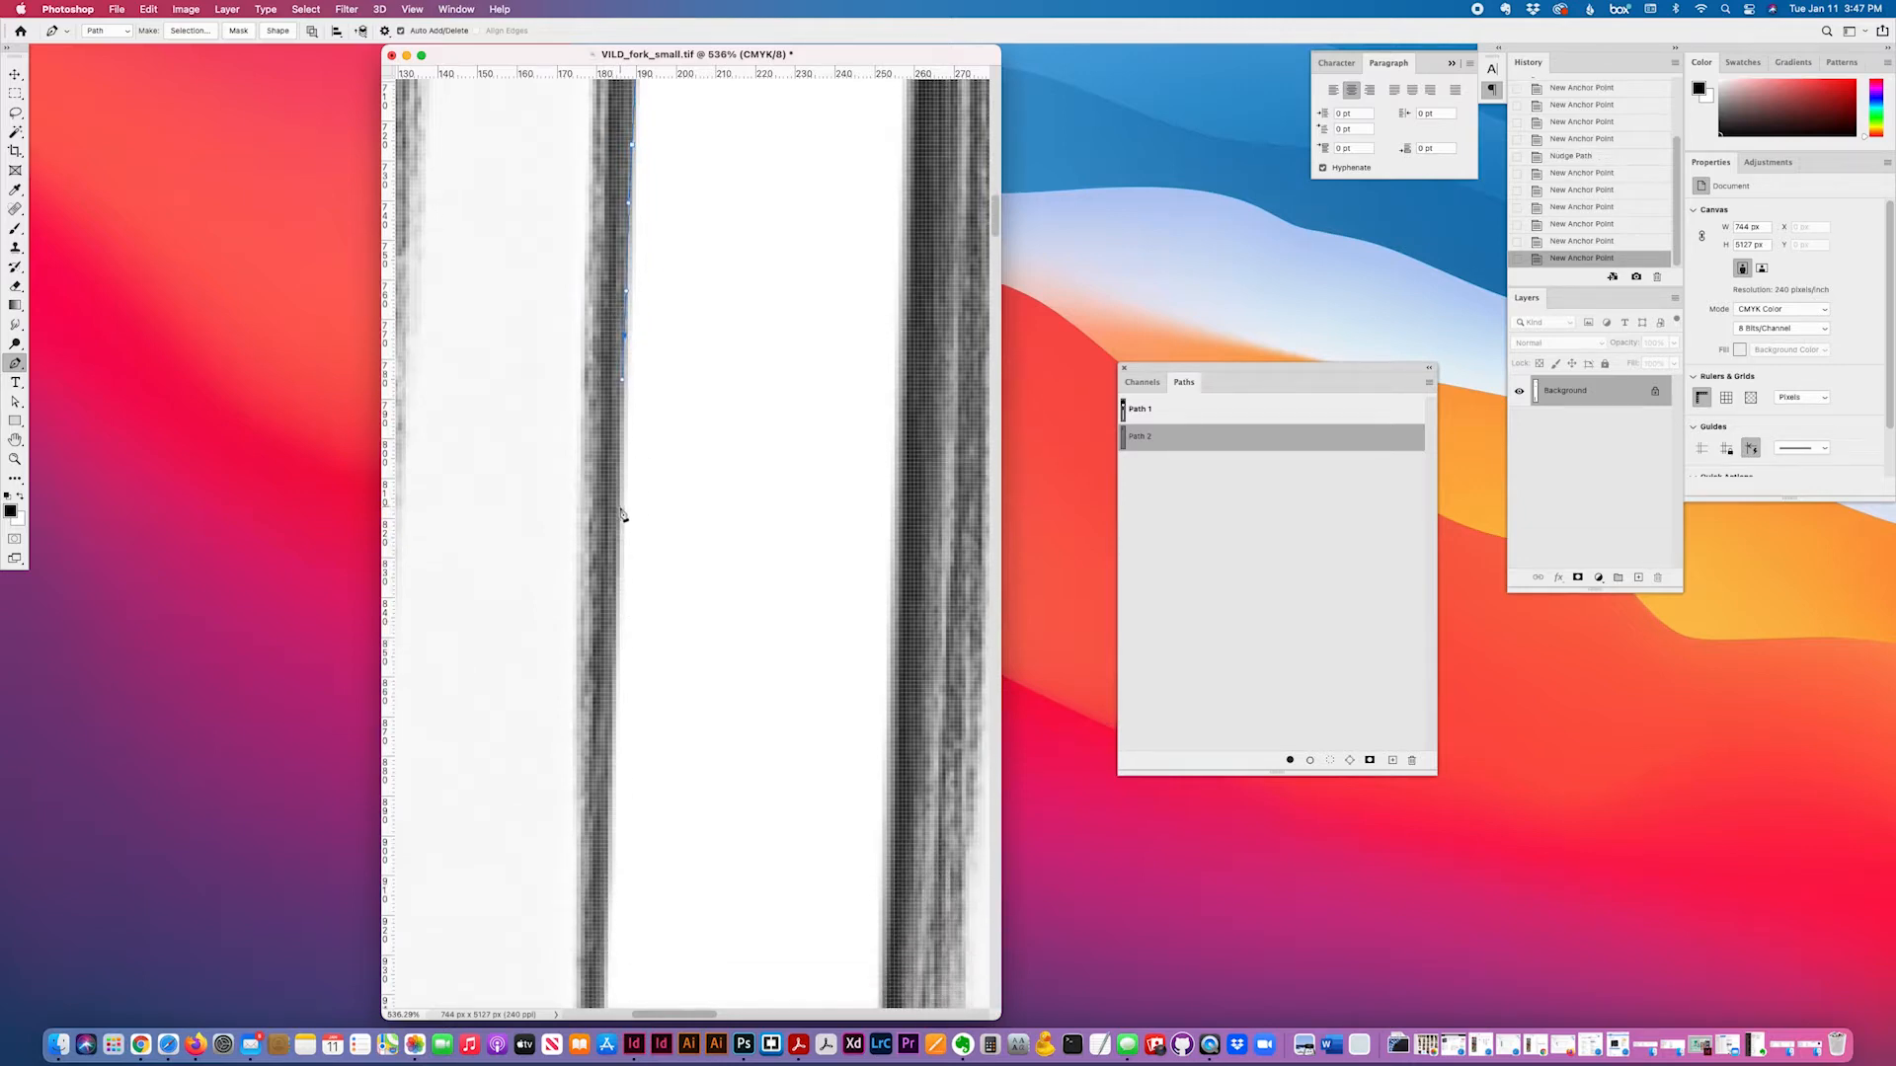
left_click_drag(621, 511, 620, 558)
- Extend the path down the lower part of the first tine's right edge, towards the rounded gap
scroll(628, 553, "down", 6)
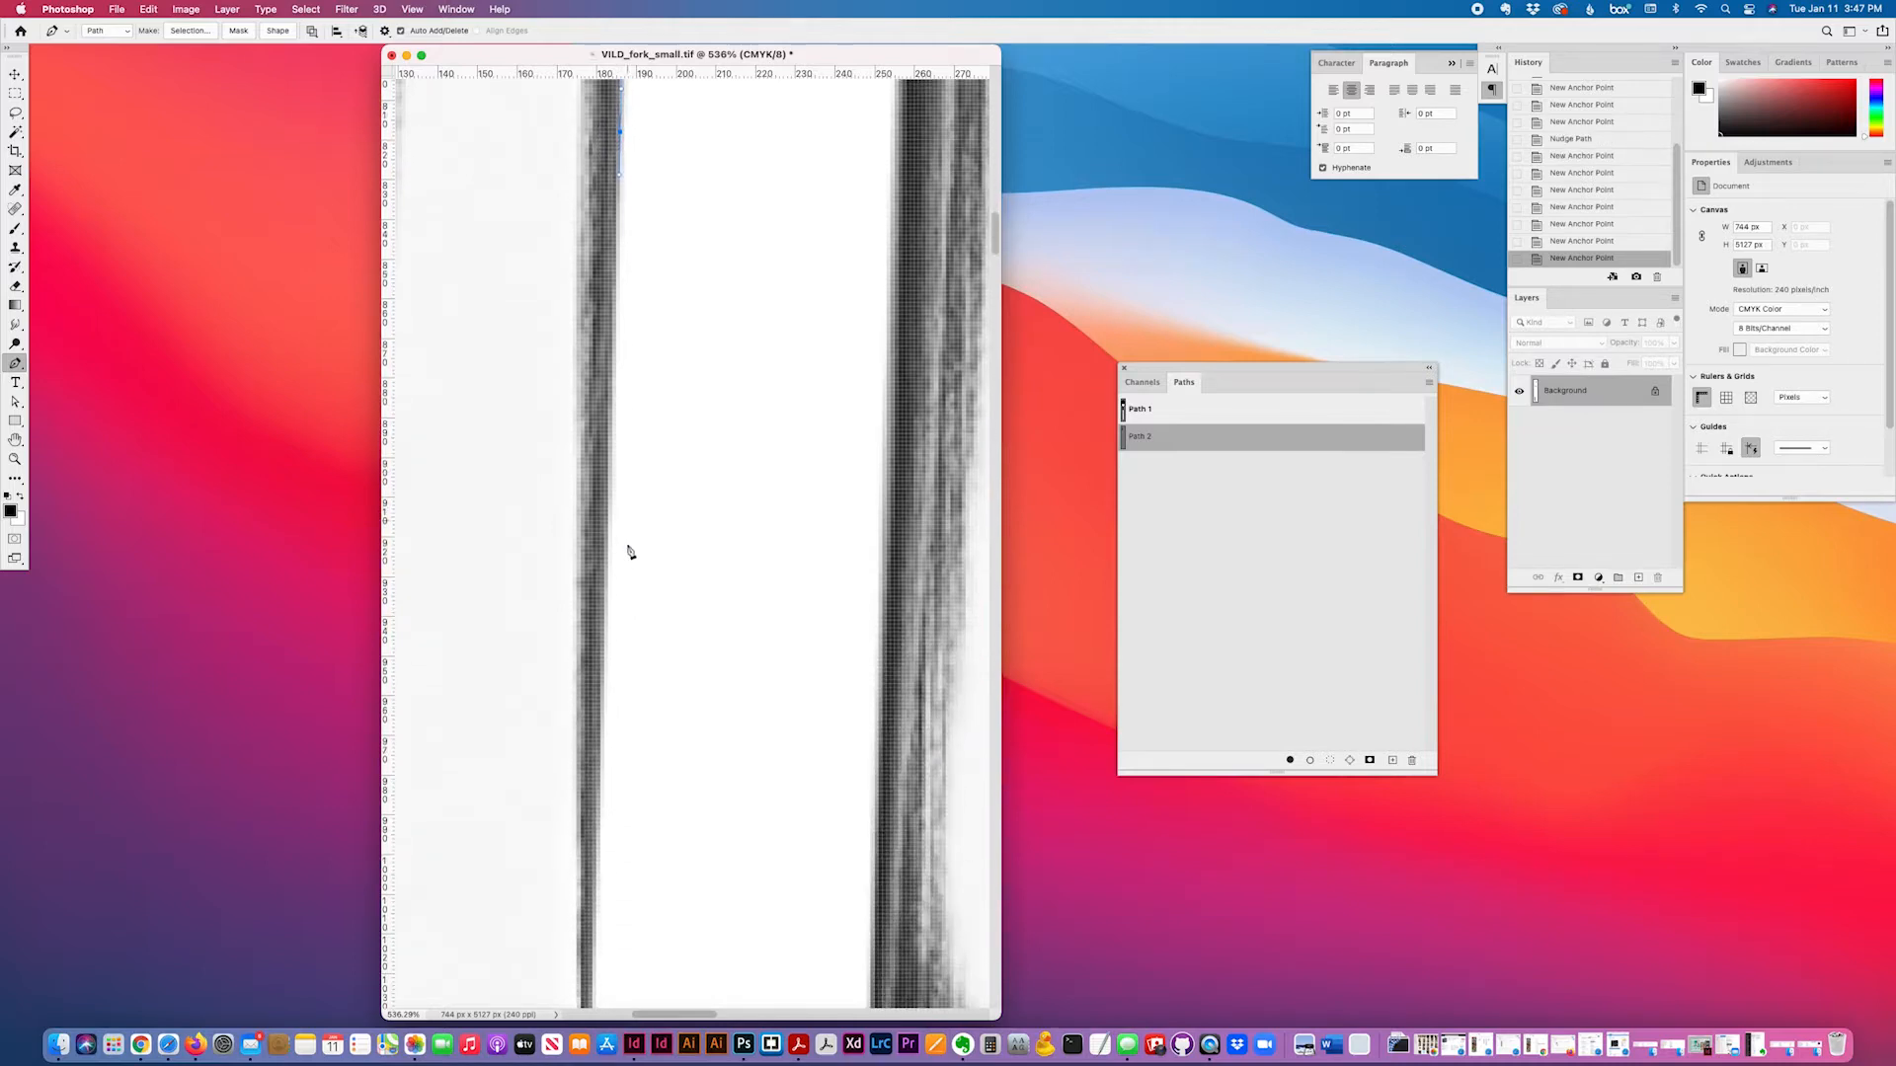
left_click(605, 572)
scroll(632, 592, "down", 5)
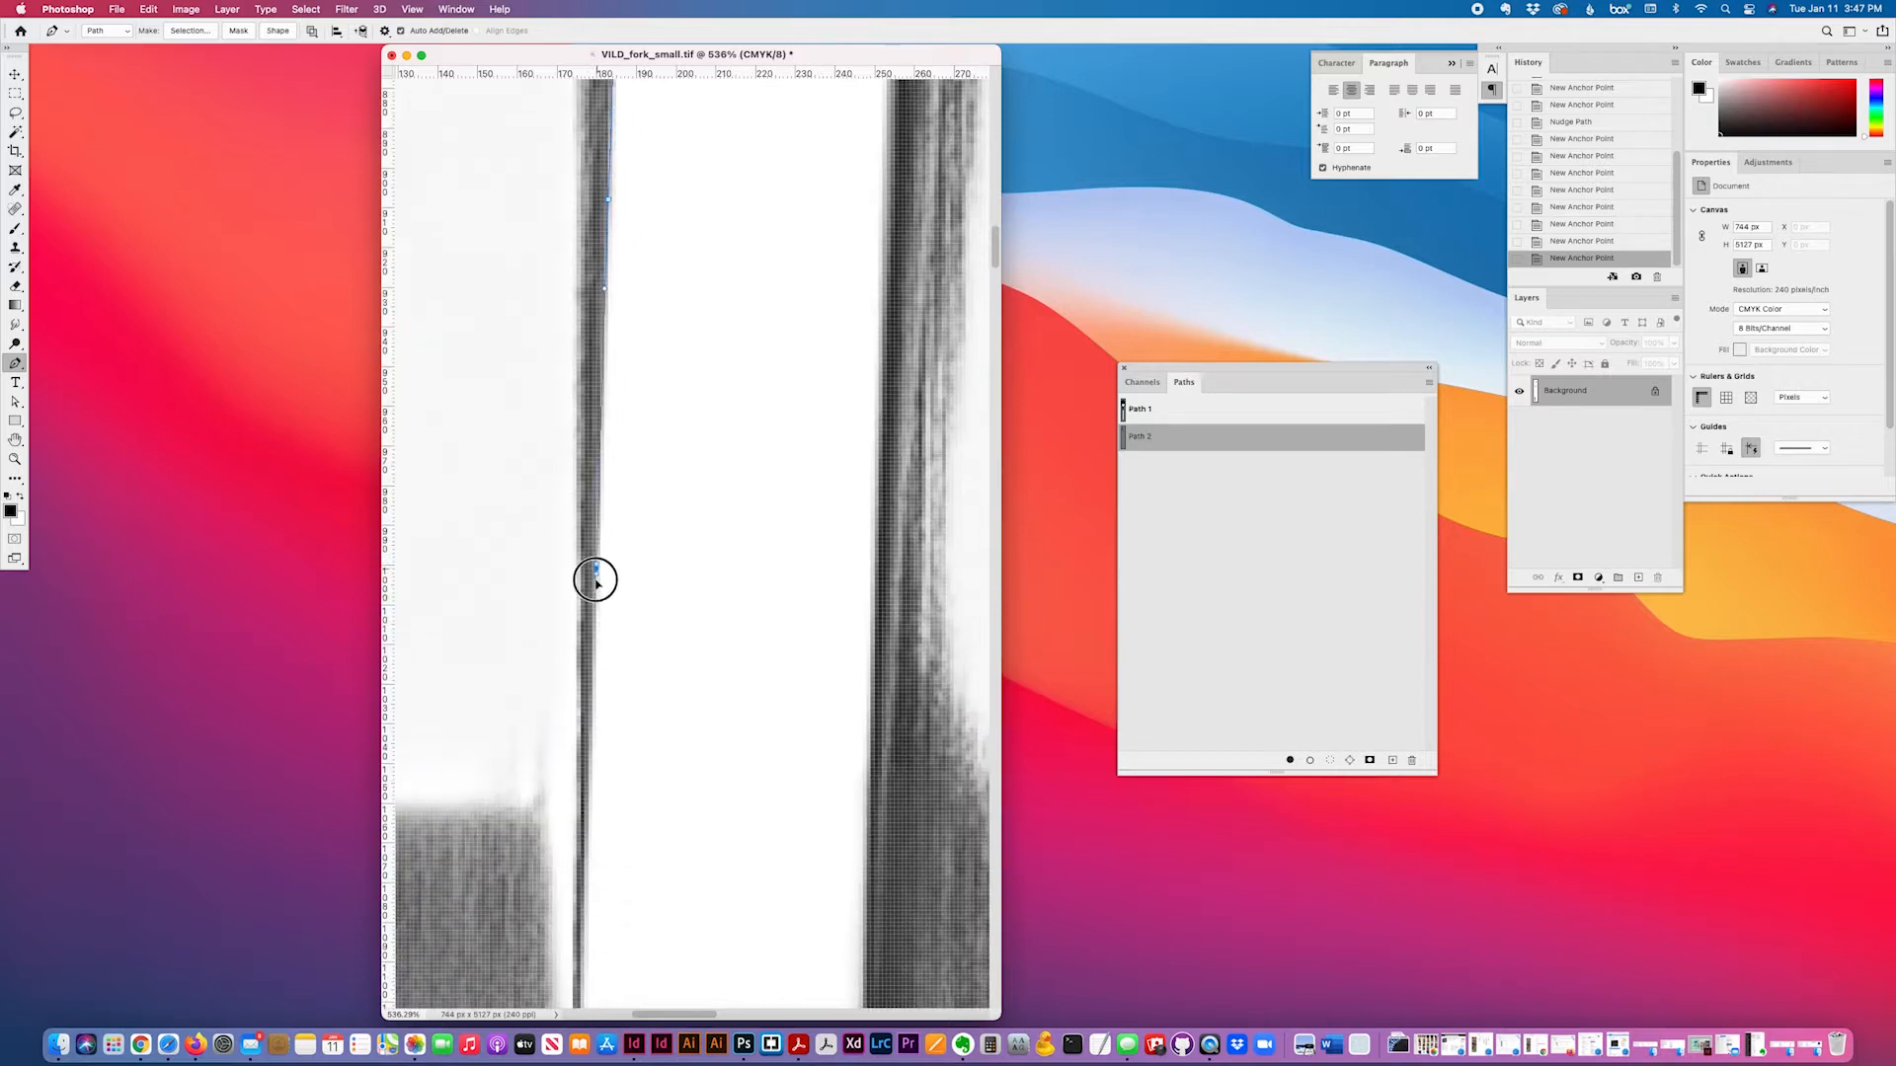
left_click(592, 635)
scroll(675, 590, "down", 3)
scroll(675, 590, "down", 1)
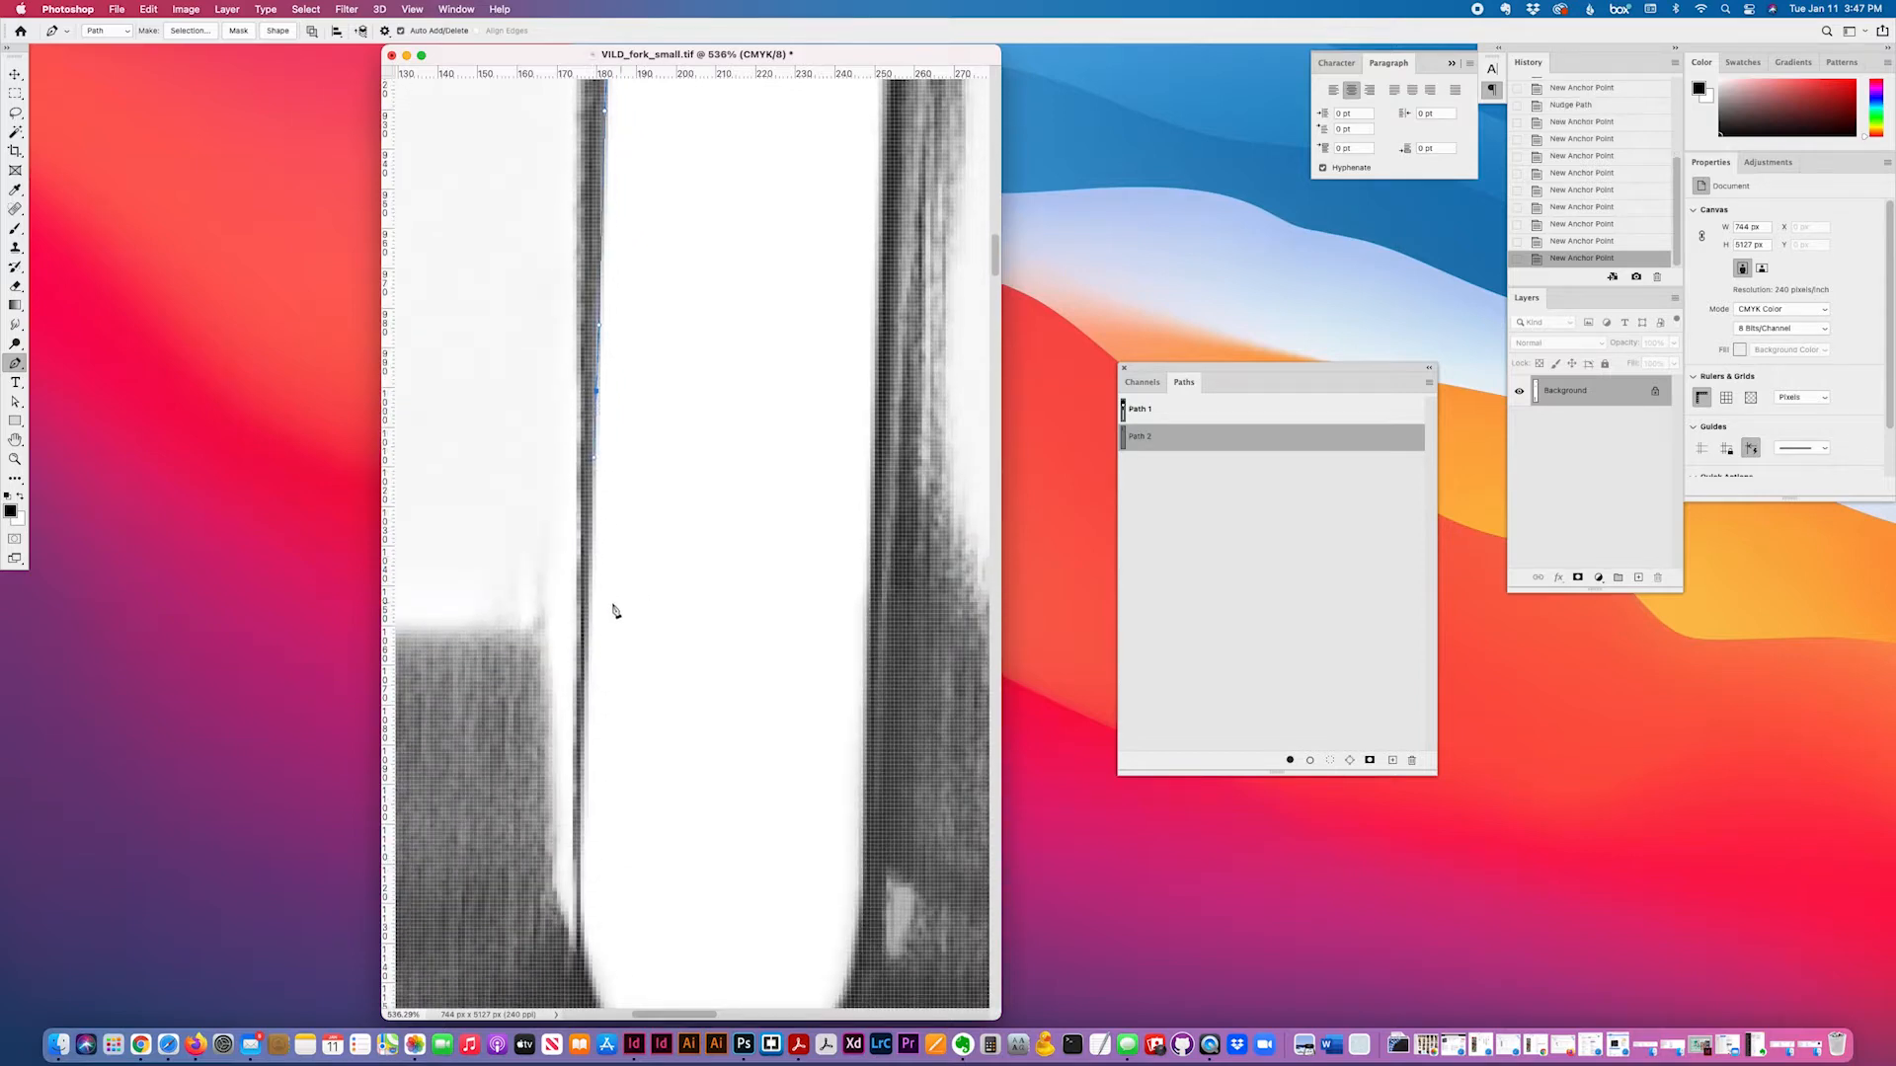
left_click(590, 627)
- Trace the rounded bottom of the gap between the first and second tines with curved path segments
scroll(656, 658, "down", 3)
scroll(655, 657, "down", 5)
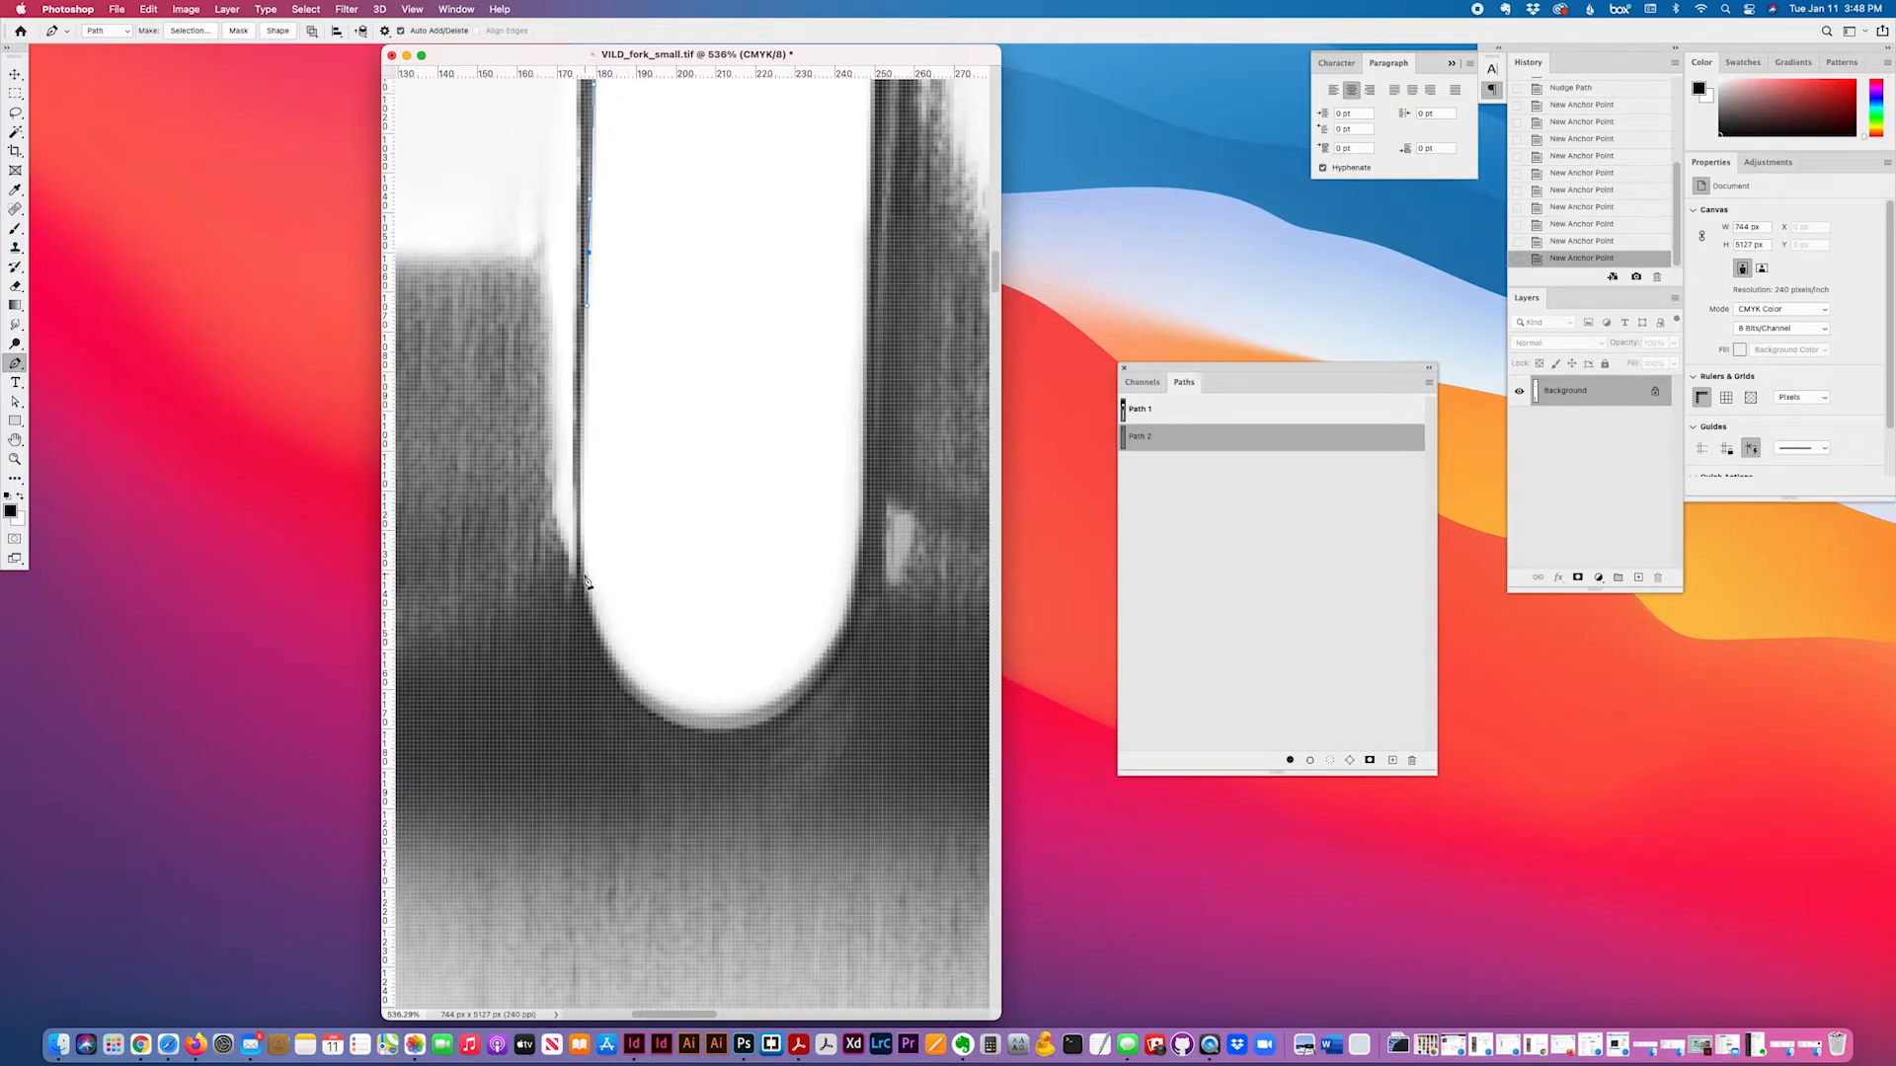
left_click(592, 631)
left_click_drag(711, 717, 805, 713)
left_click_drag(855, 594, 859, 538)
- Continue the path up the lower part of the second tine's left edge with smooth anchor points
scroll(876, 557, "up", 3)
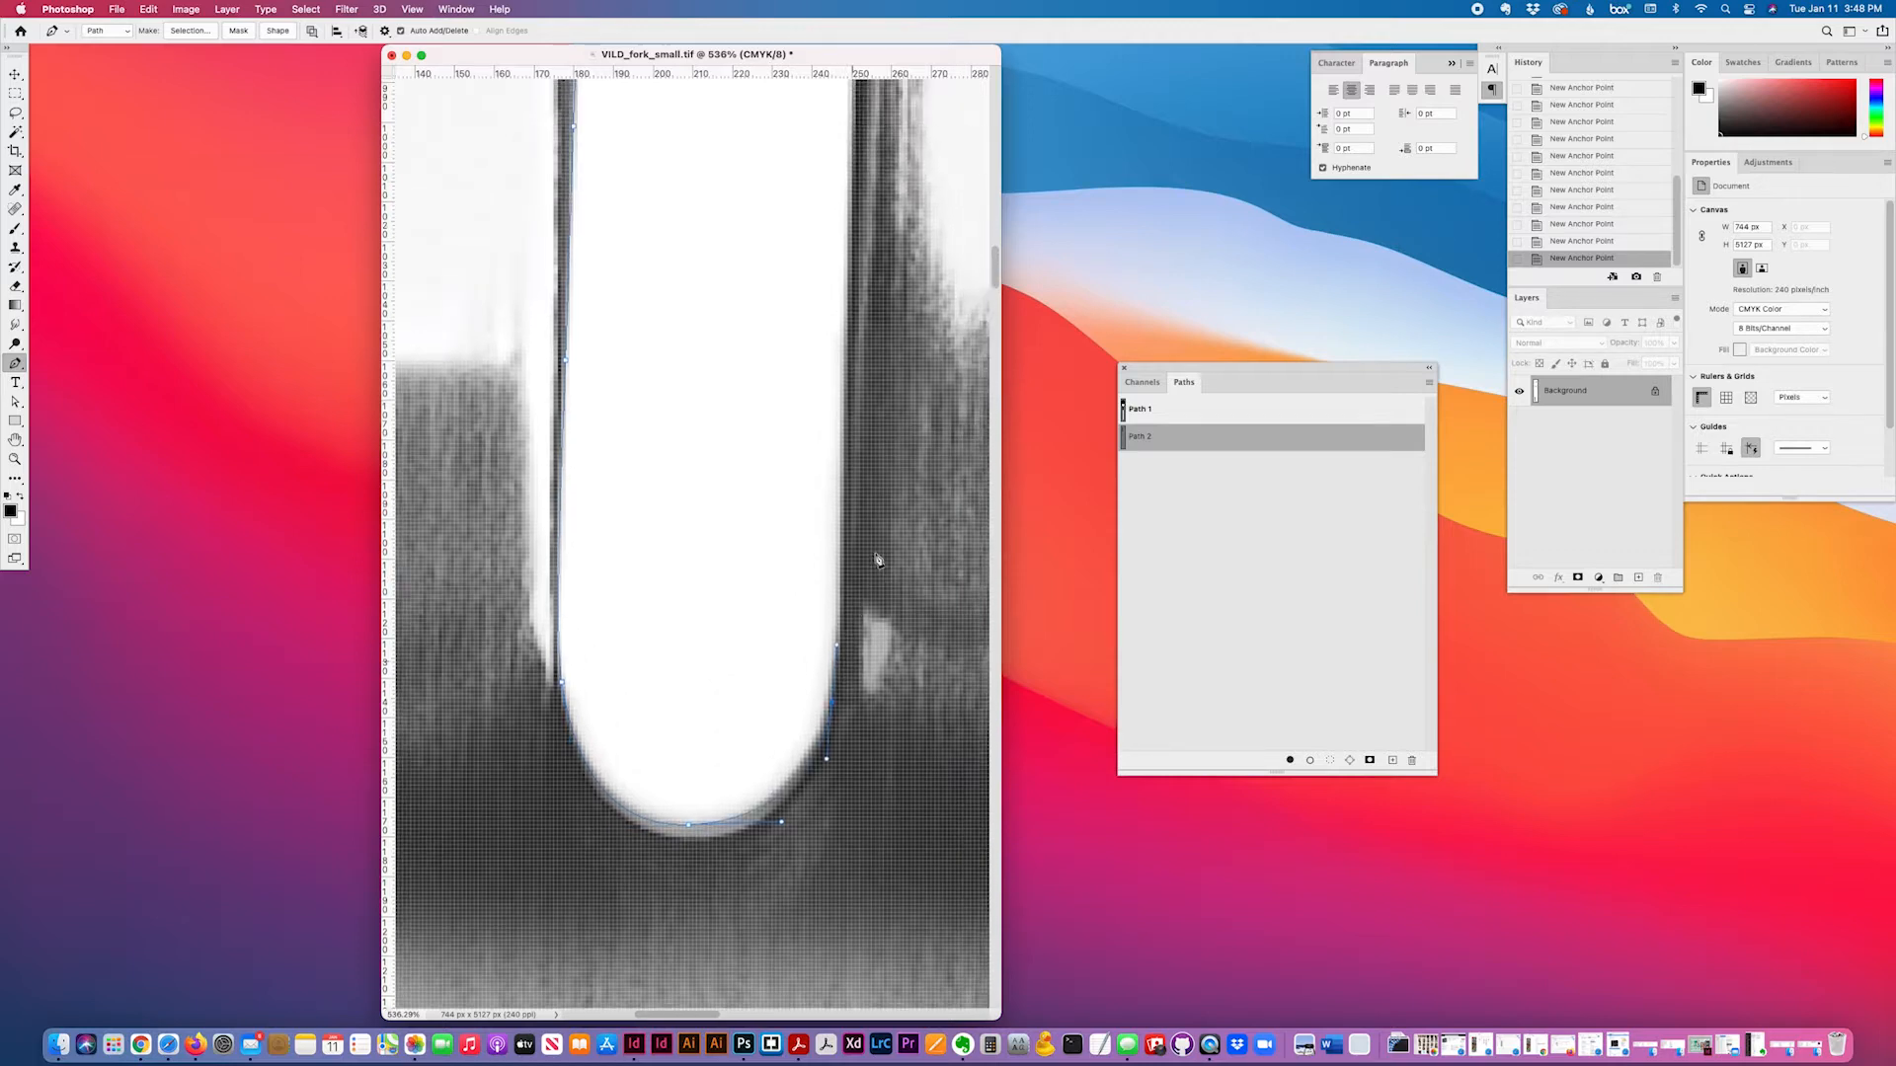
scroll(876, 560, "up", 3)
scroll(876, 559, "right", 2)
left_click_drag(756, 563, 753, 457)
scroll(774, 518, "up", 2)
scroll(774, 518, "up", 2)
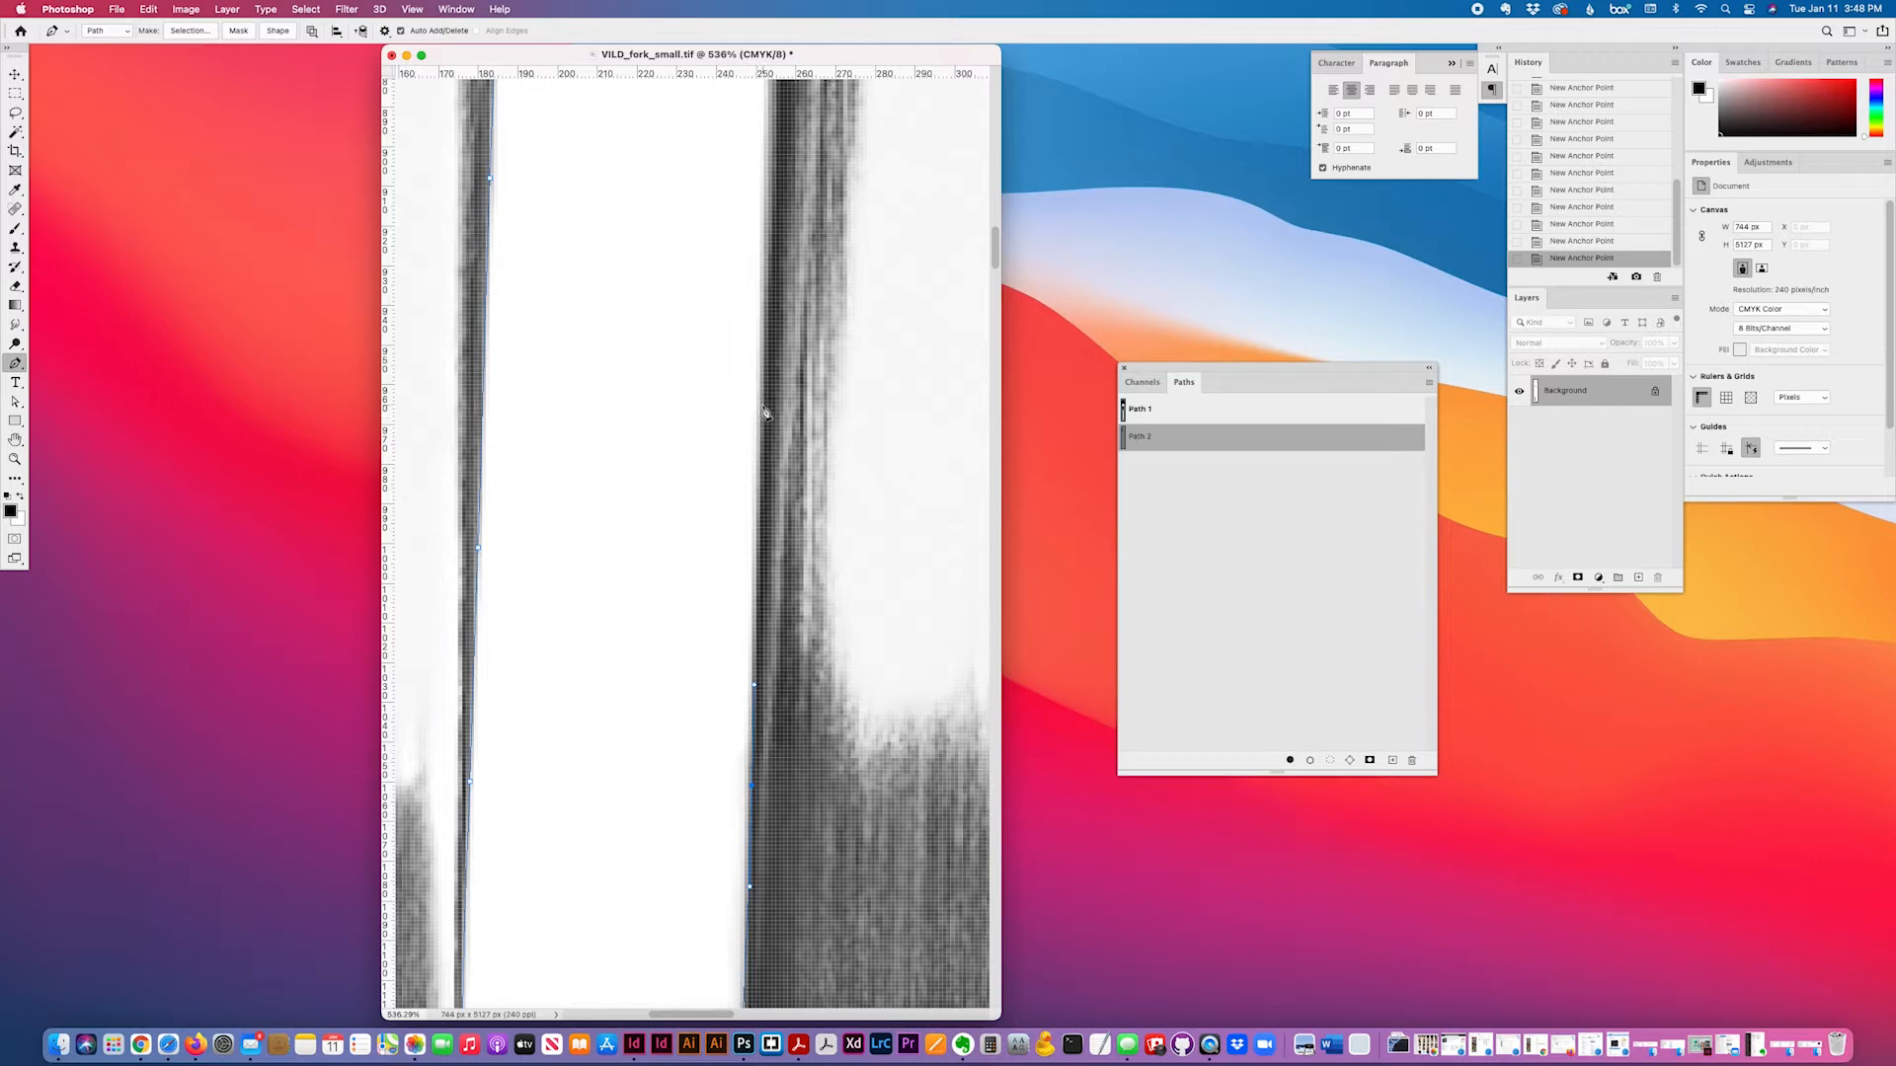
scroll(813, 388, "up", 4)
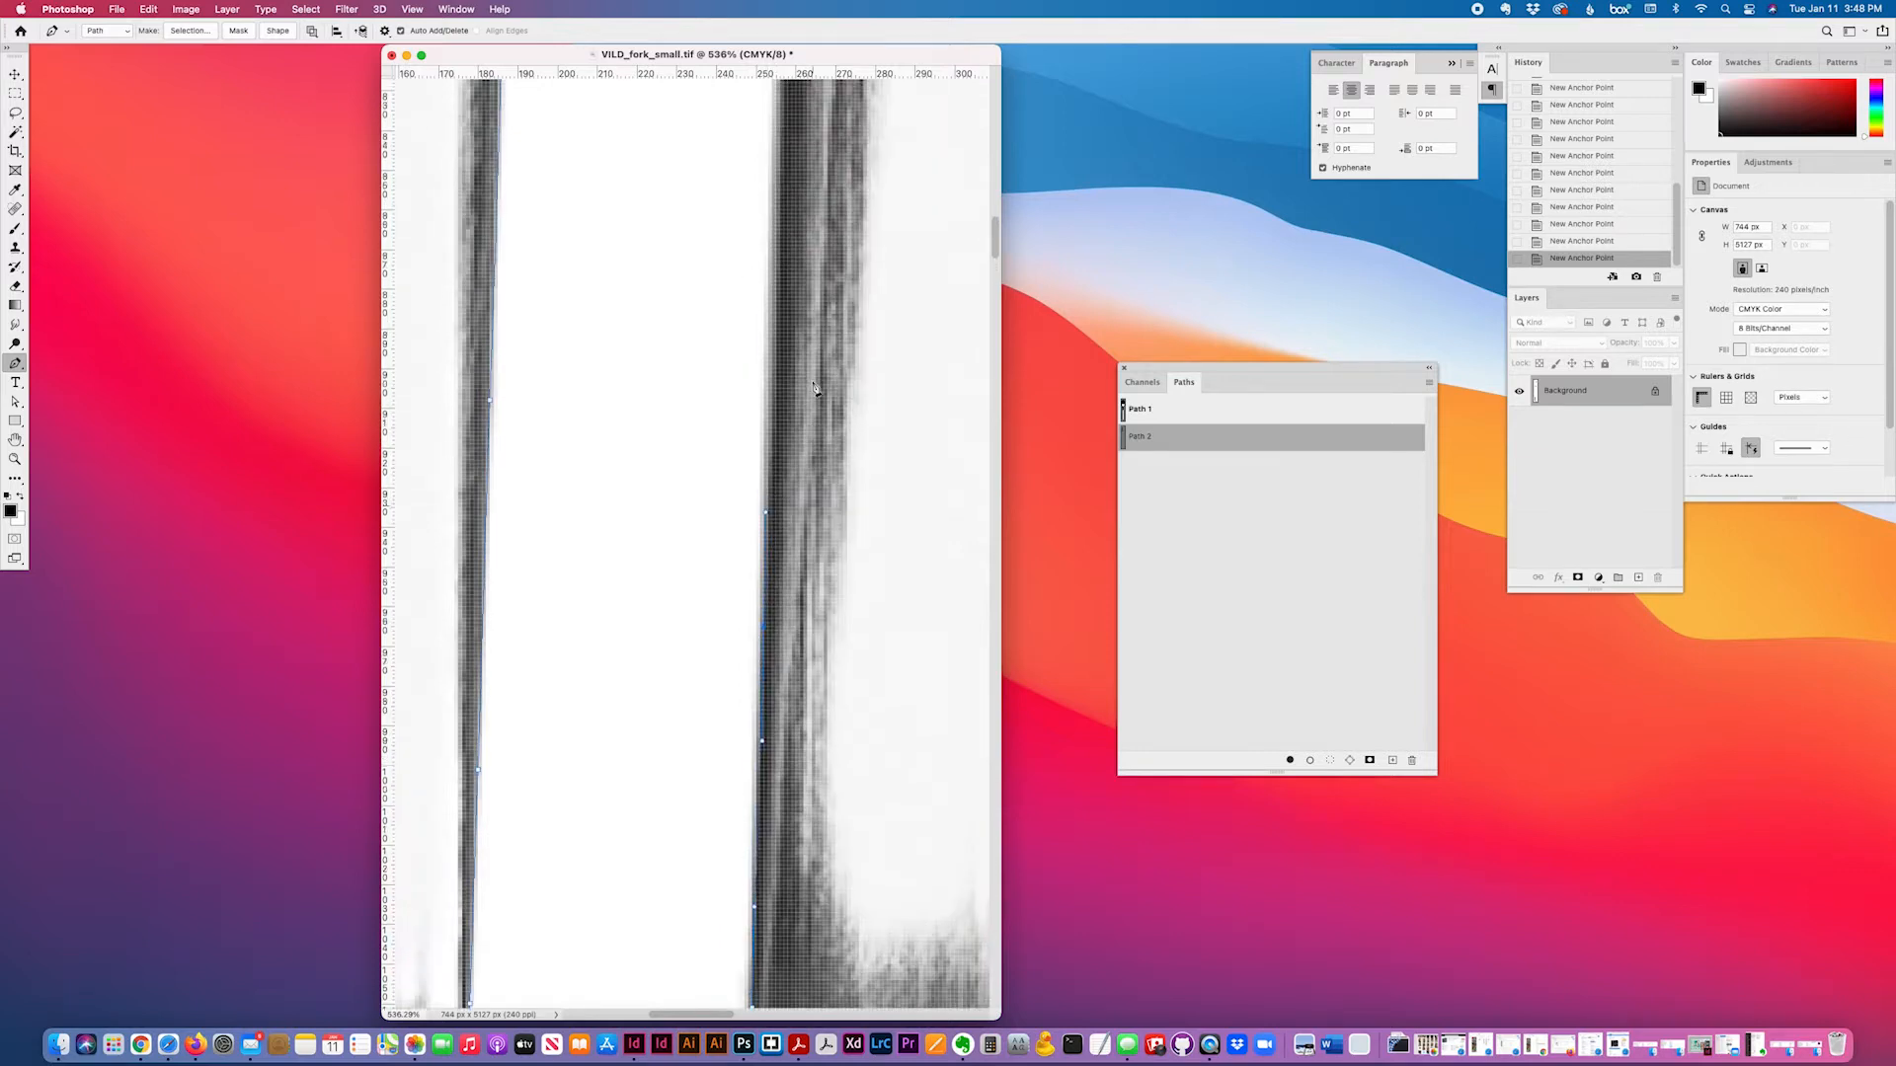
scroll(800, 405, "up", 3)
left_click(777, 425)
left_click(778, 334)
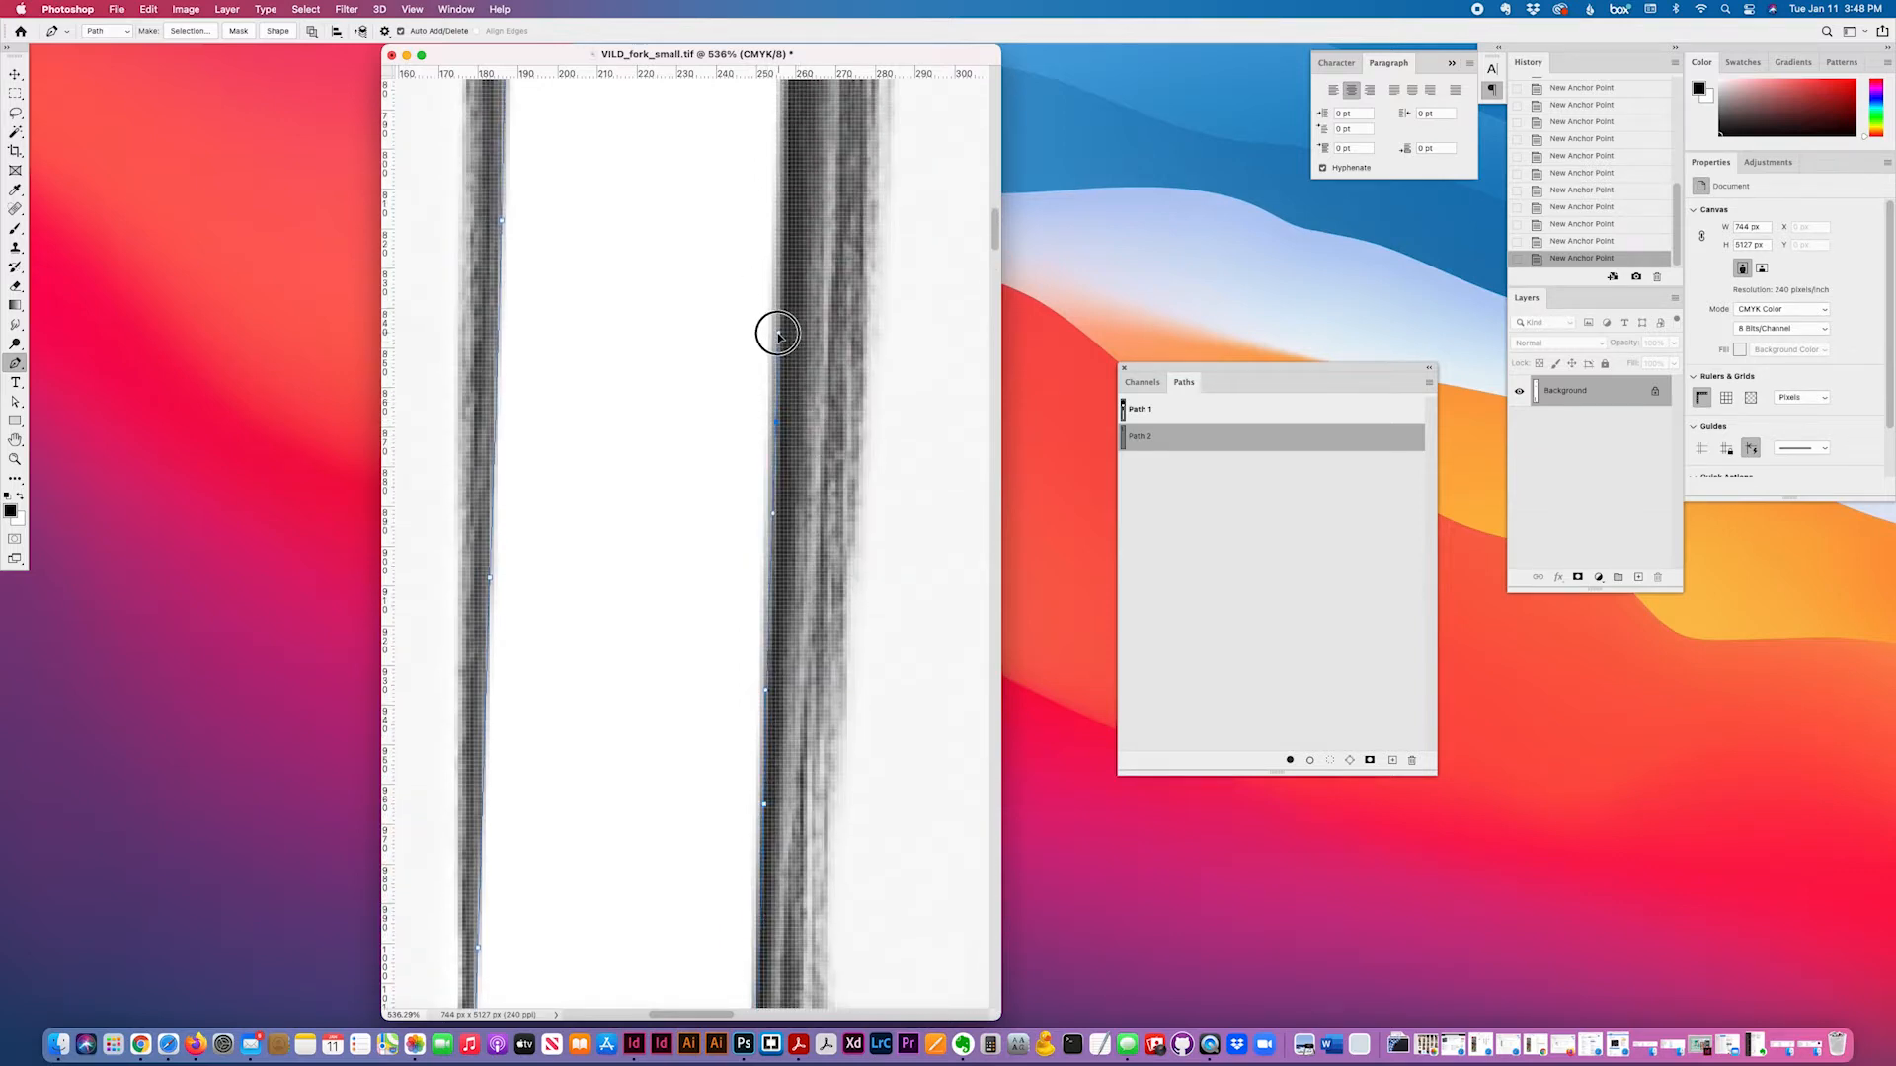
- Add smooth anchor points up the middle stretch of the second tine's left edge
scroll(790, 395, "up", 4)
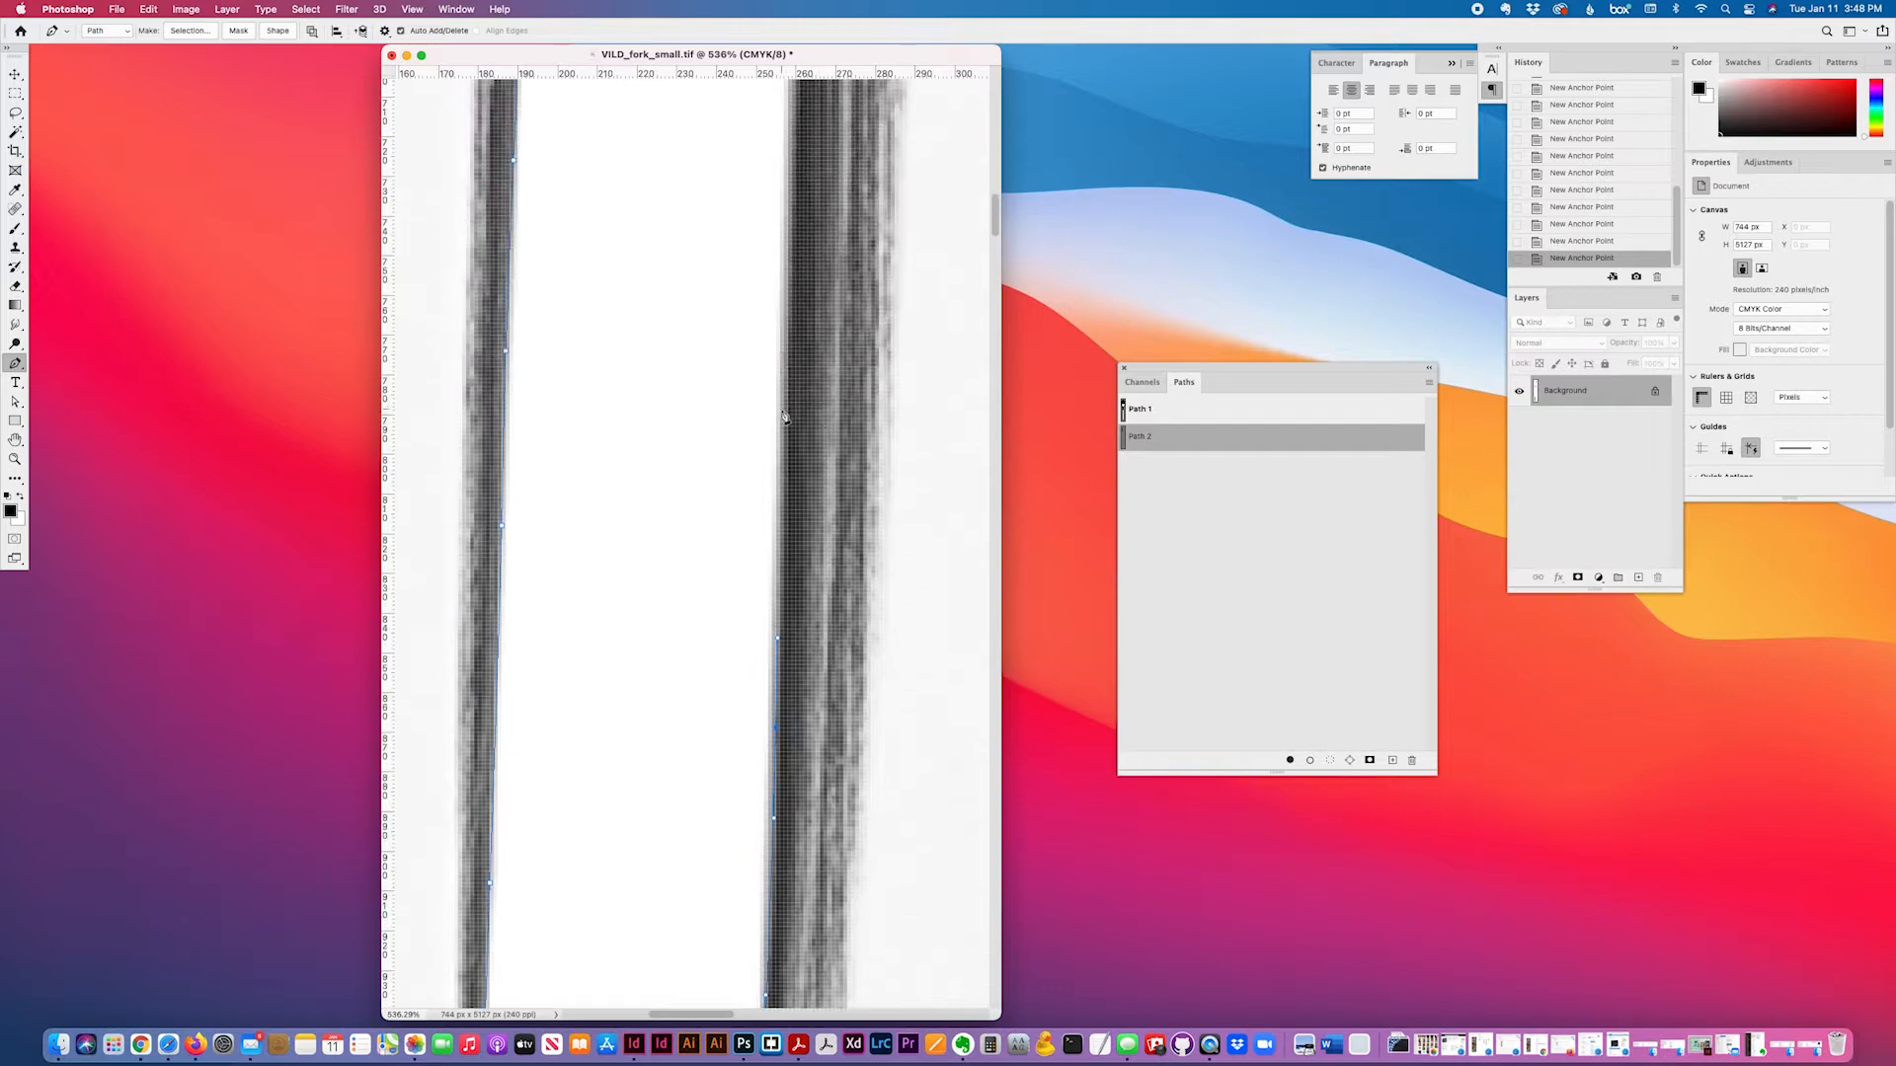
left_click_drag(786, 409, 779, 334)
scroll(807, 419, "up", 5)
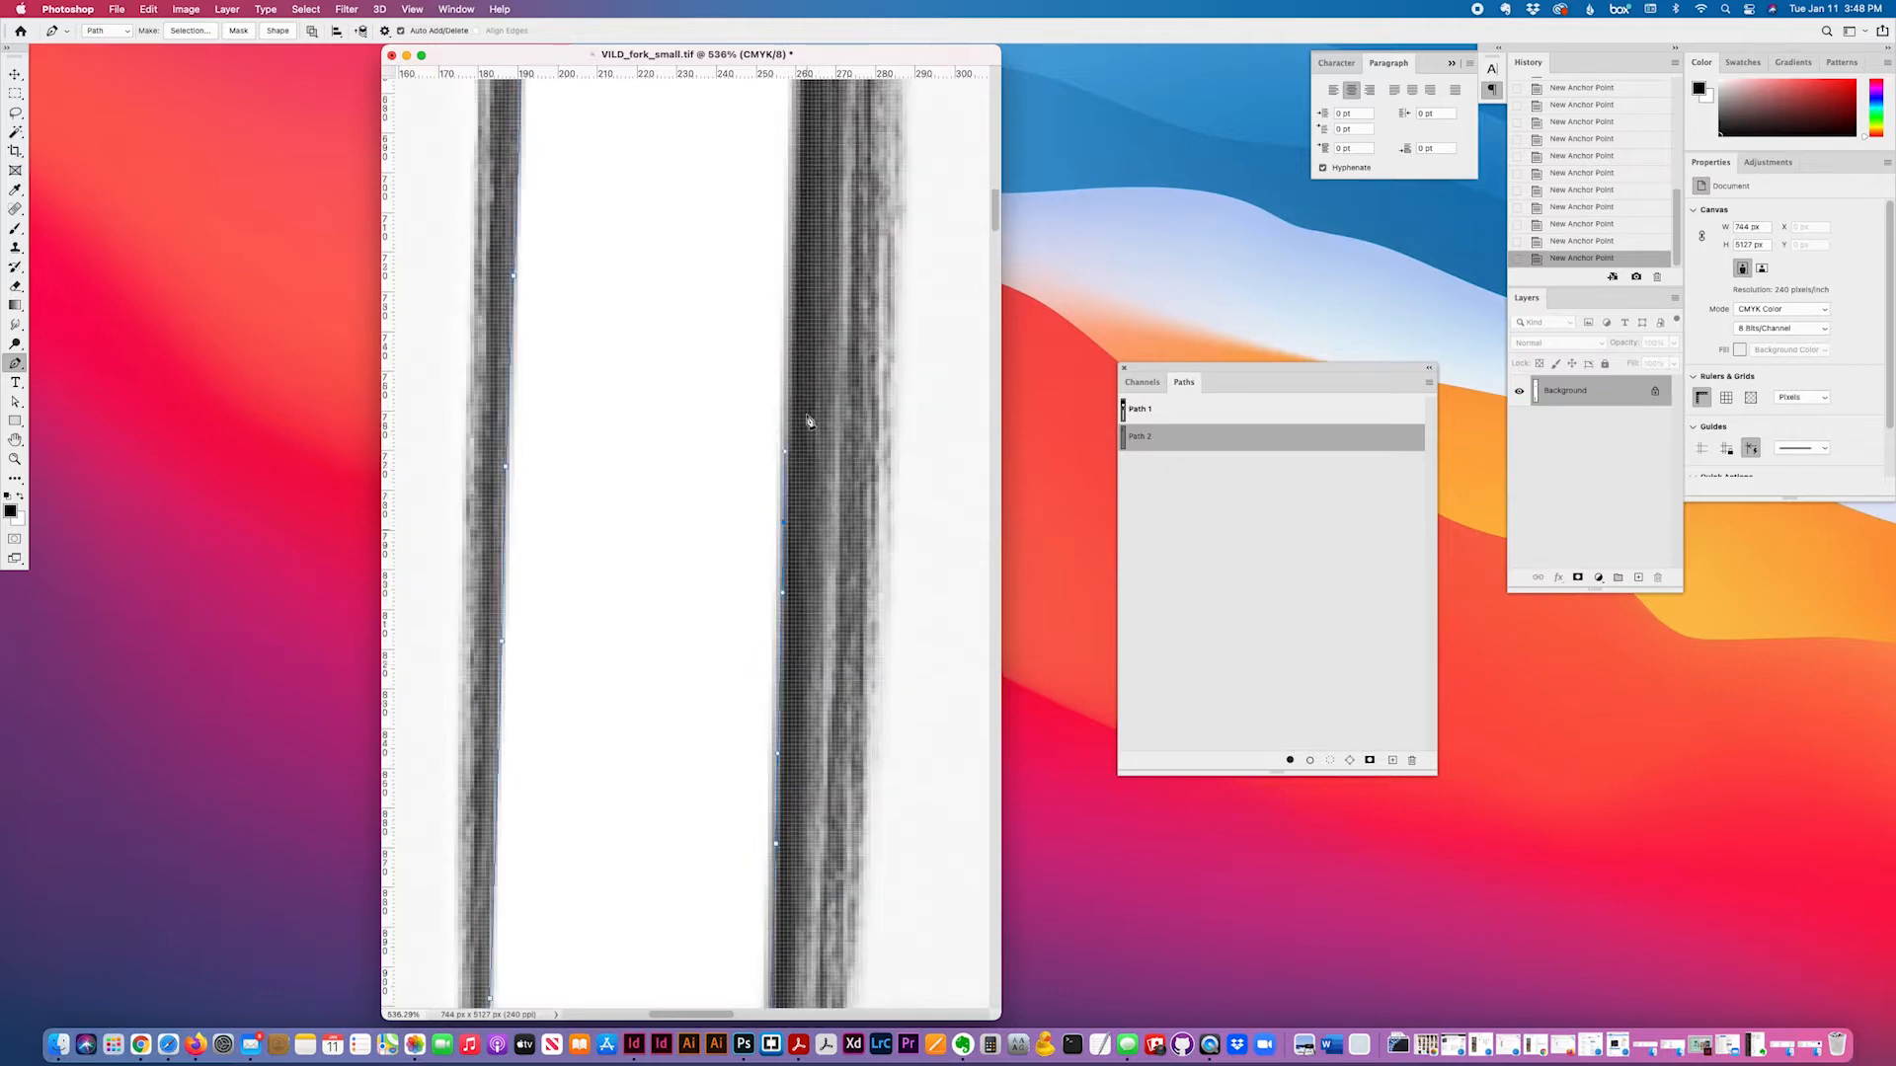
left_click_drag(793, 416, 789, 306)
scroll(827, 445, "up", 4)
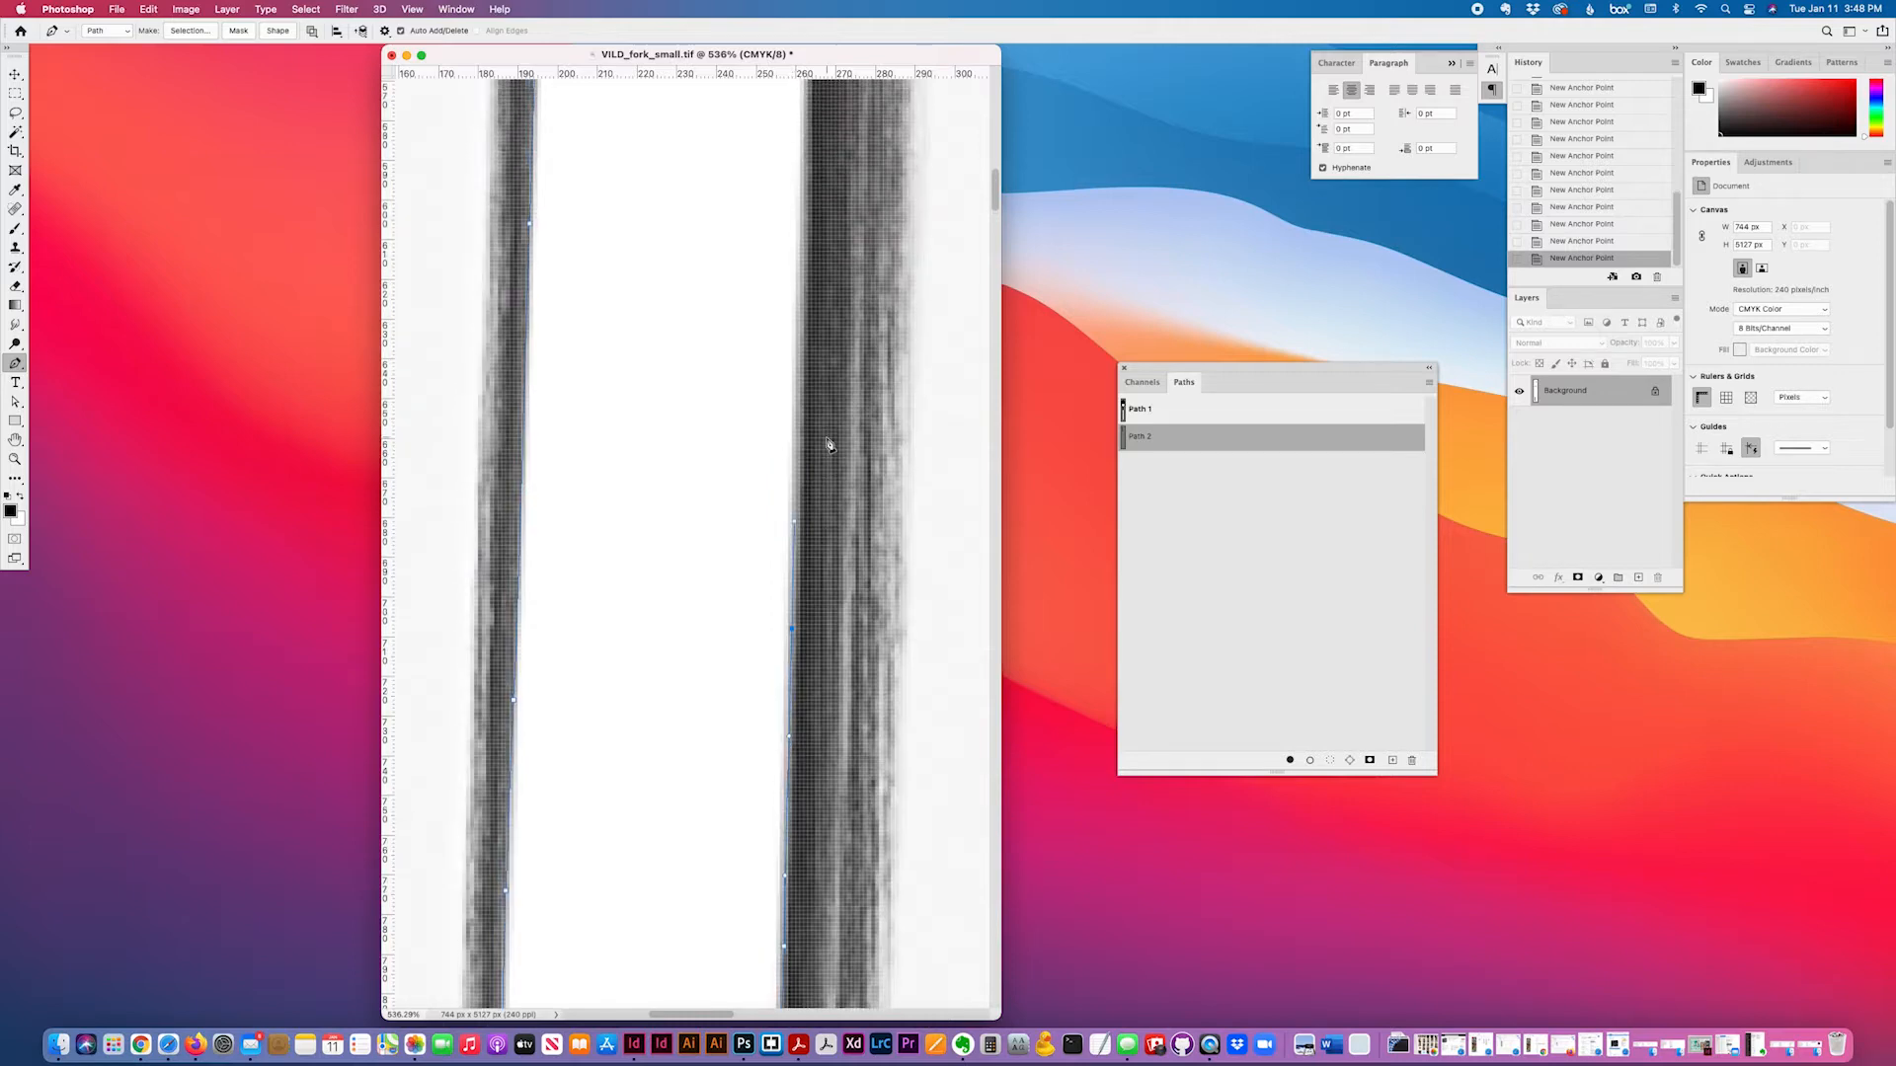
scroll(827, 444, "up", 3)
scroll(827, 444, "right", 2)
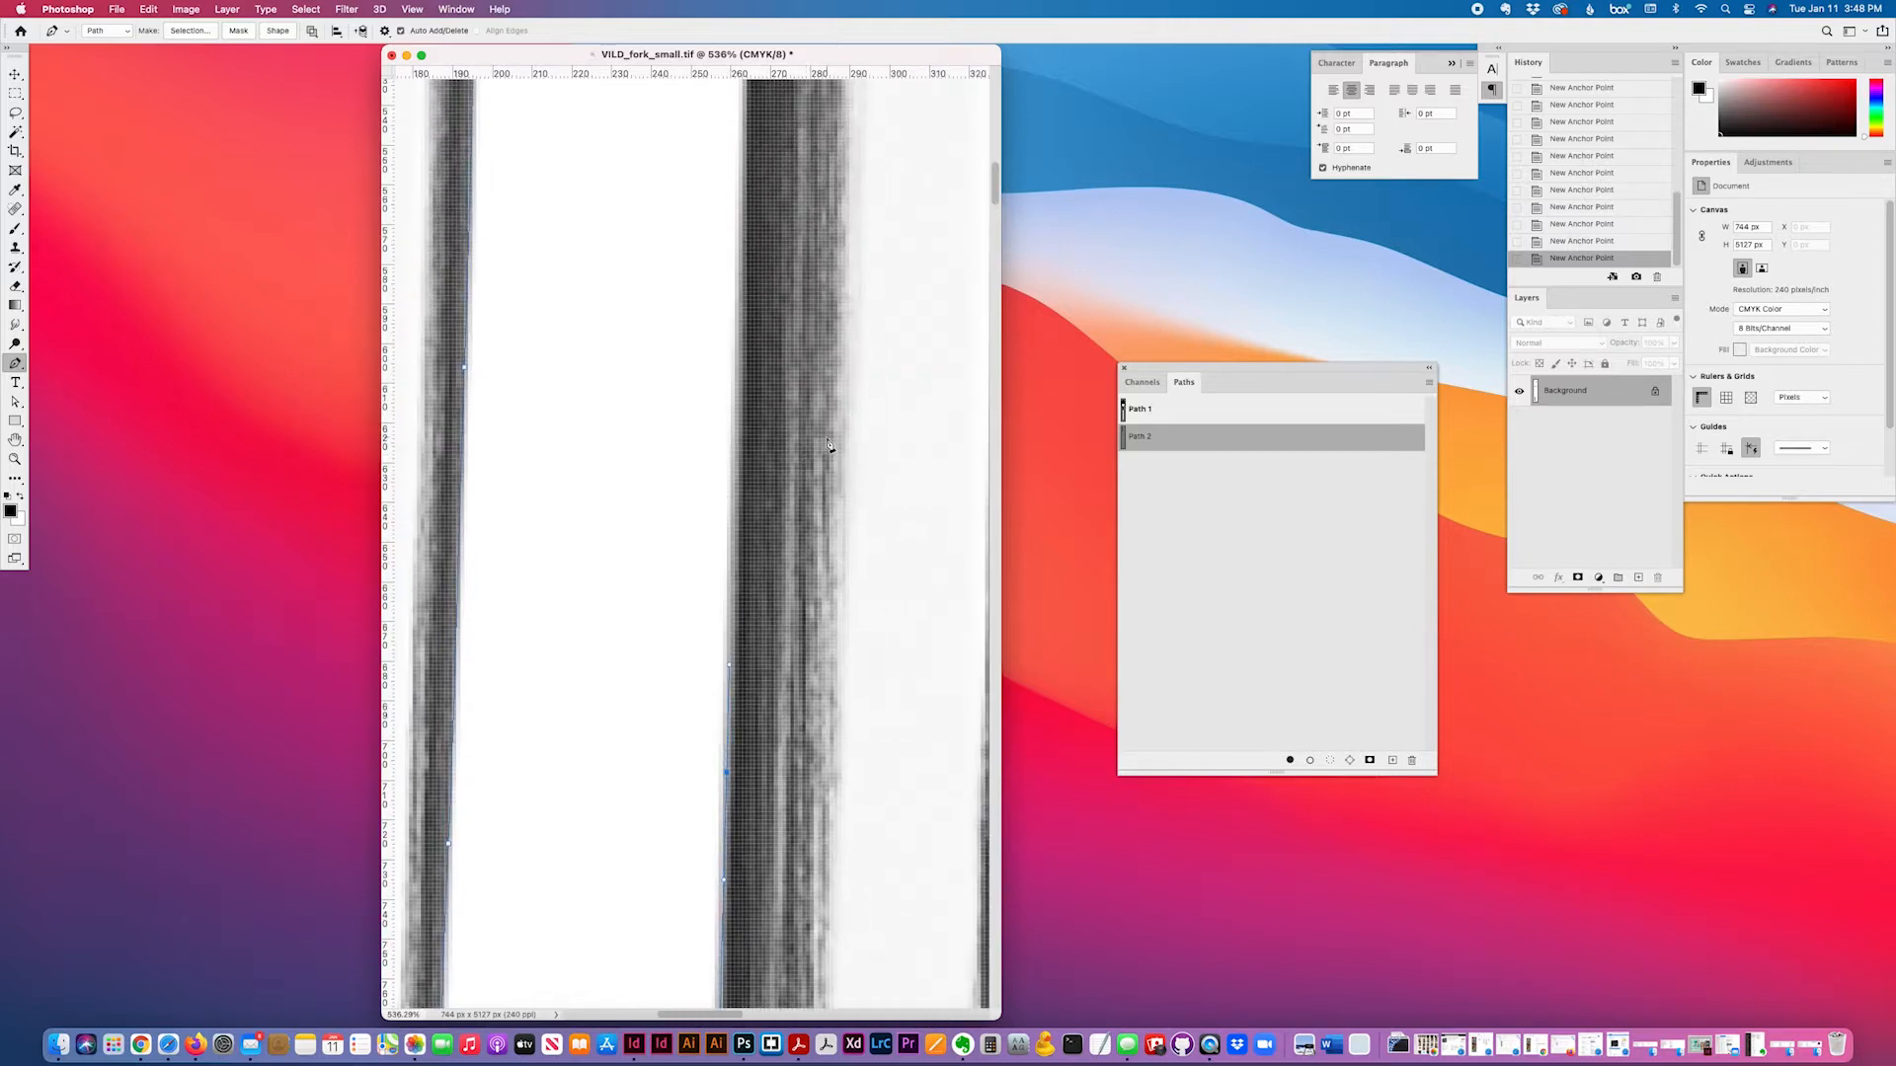
left_click_drag(723, 353, 720, 275)
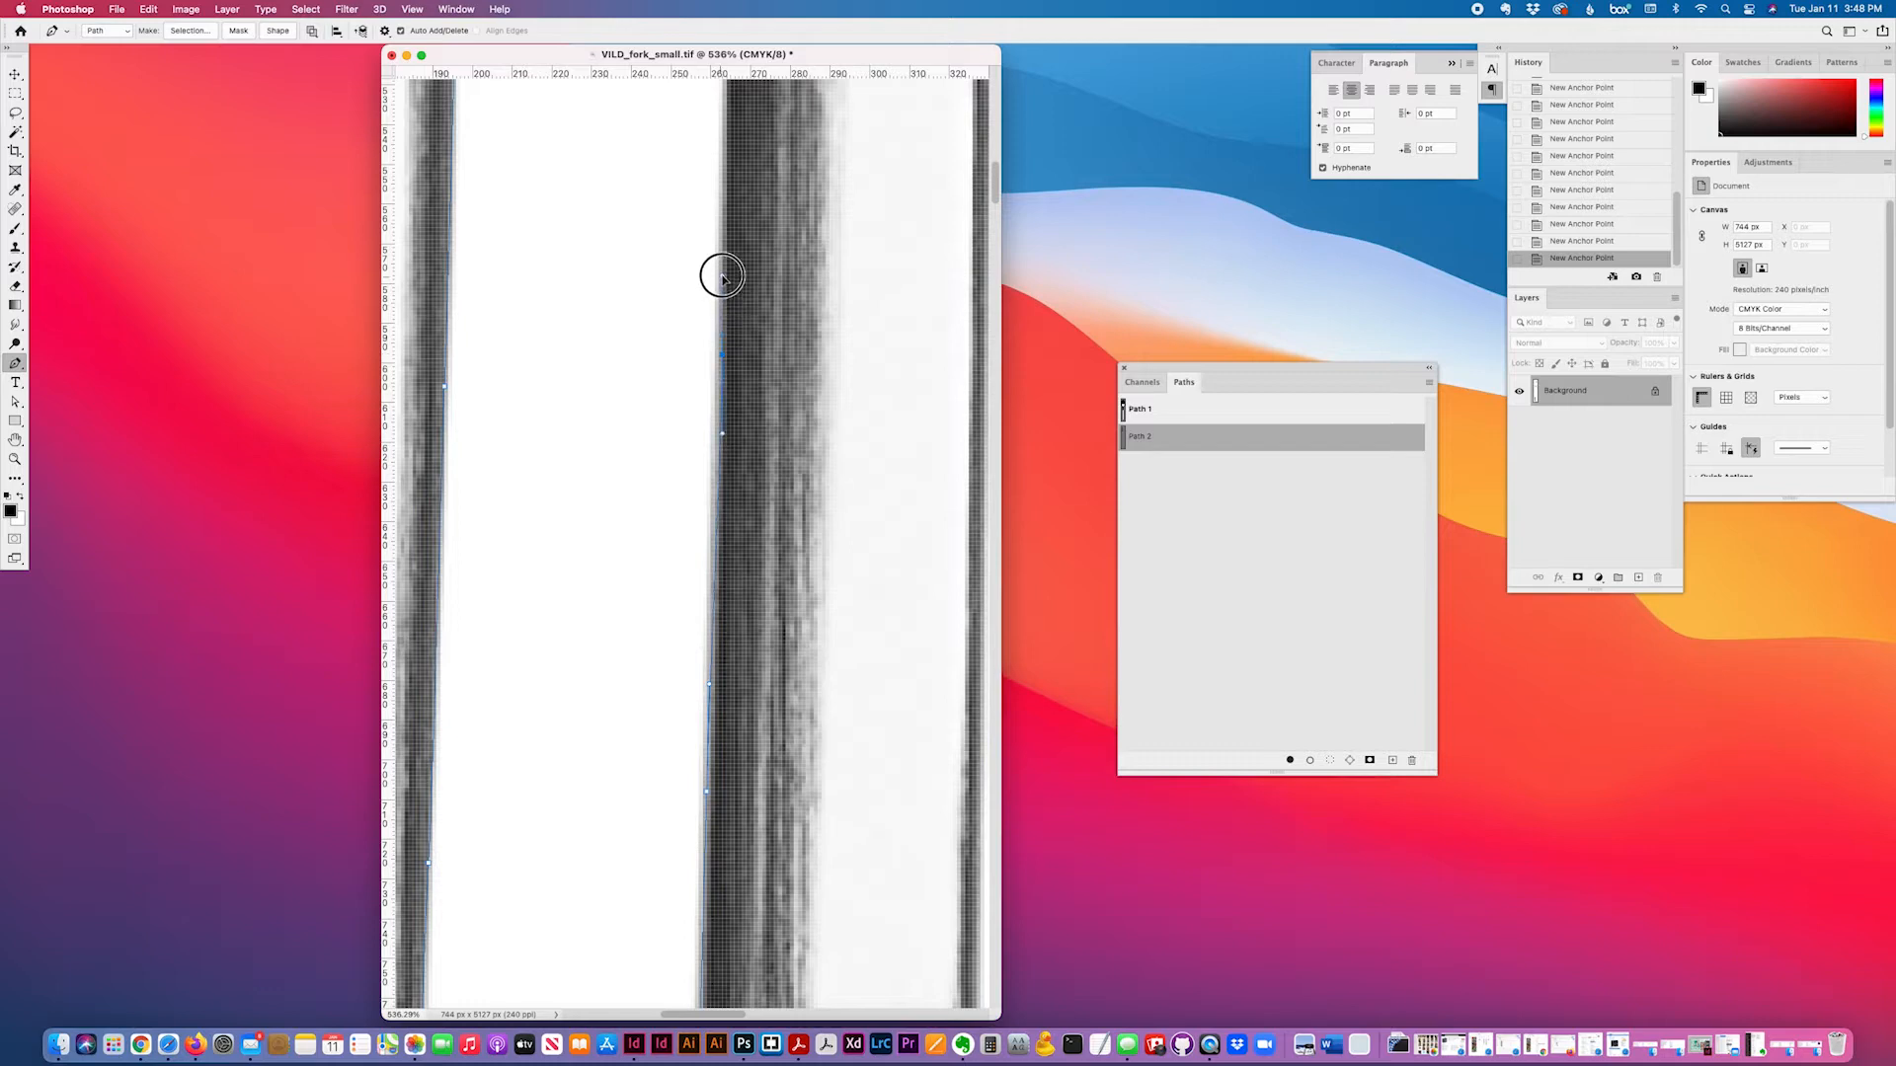
- Extend the path up the second tine's left edge to where the tine begins to taper
scroll(742, 349, "up", 3)
scroll(743, 349, "up", 4)
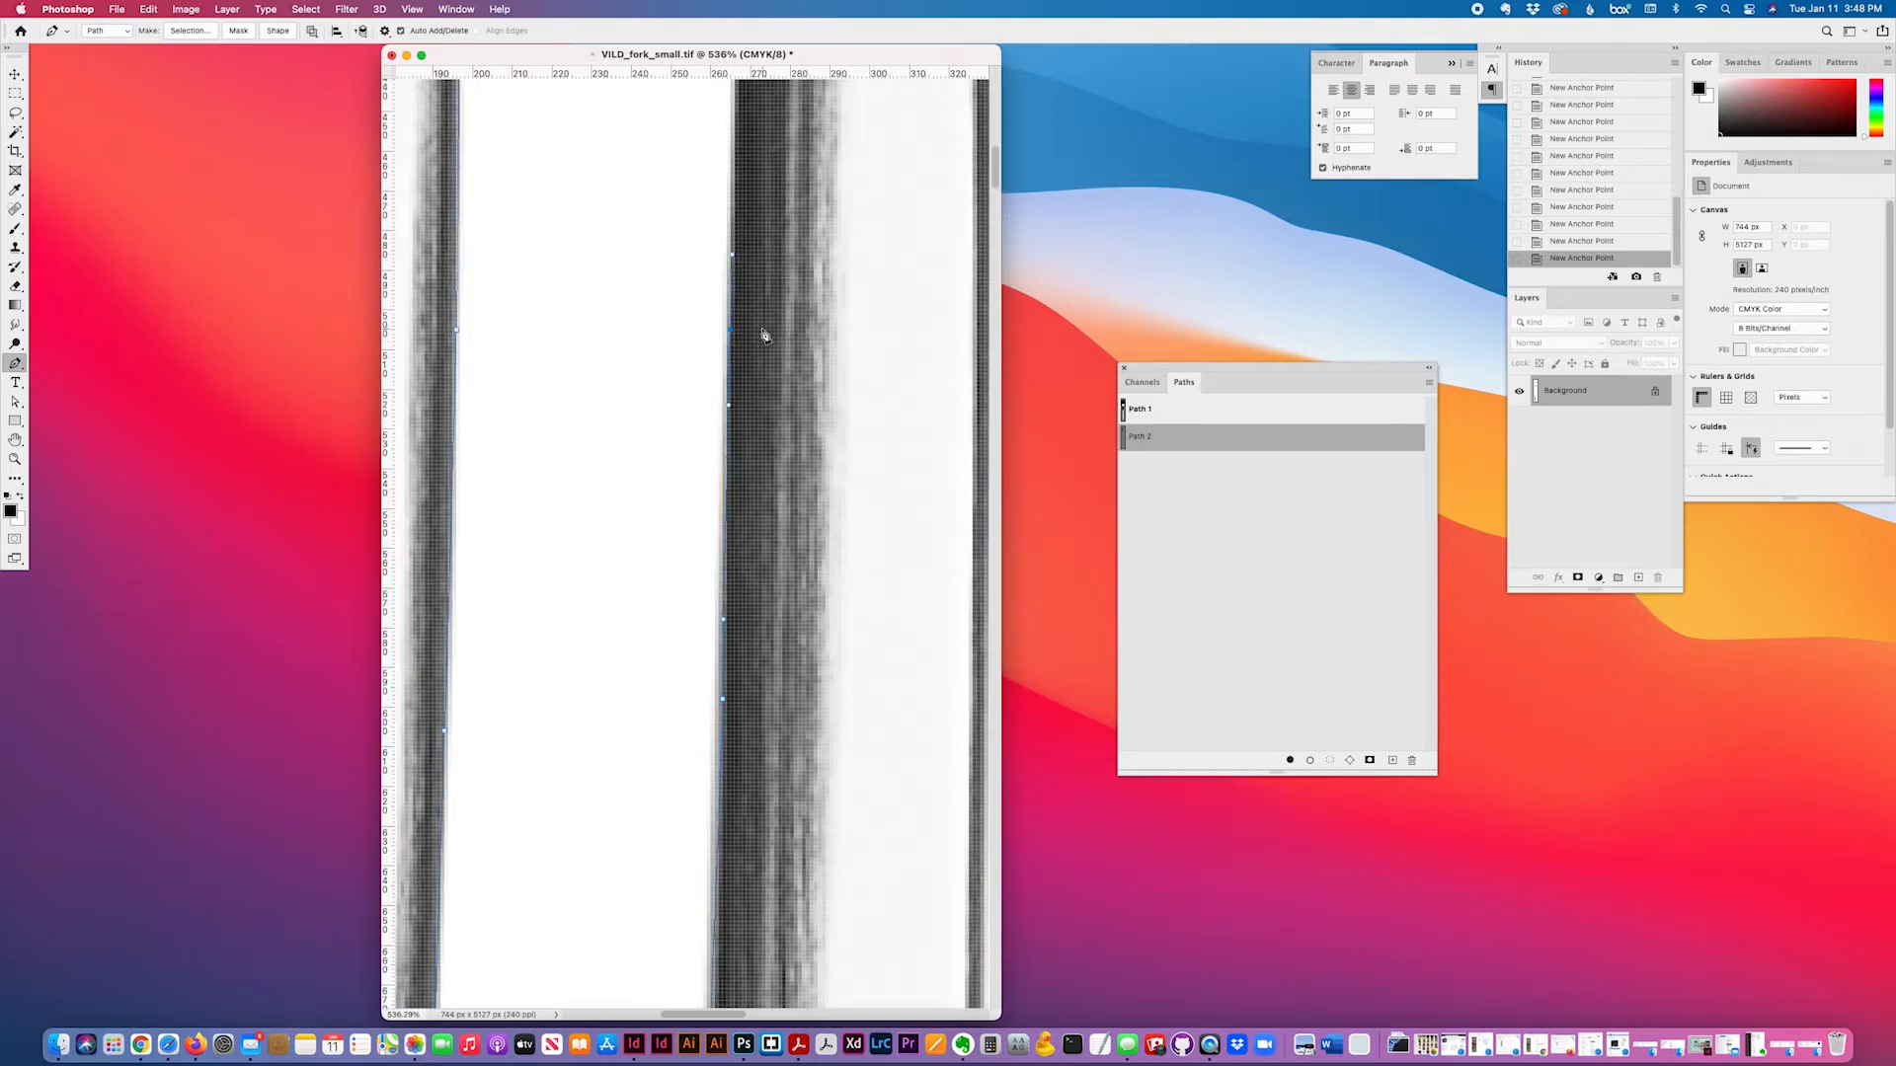
scroll(765, 337, "up", 3)
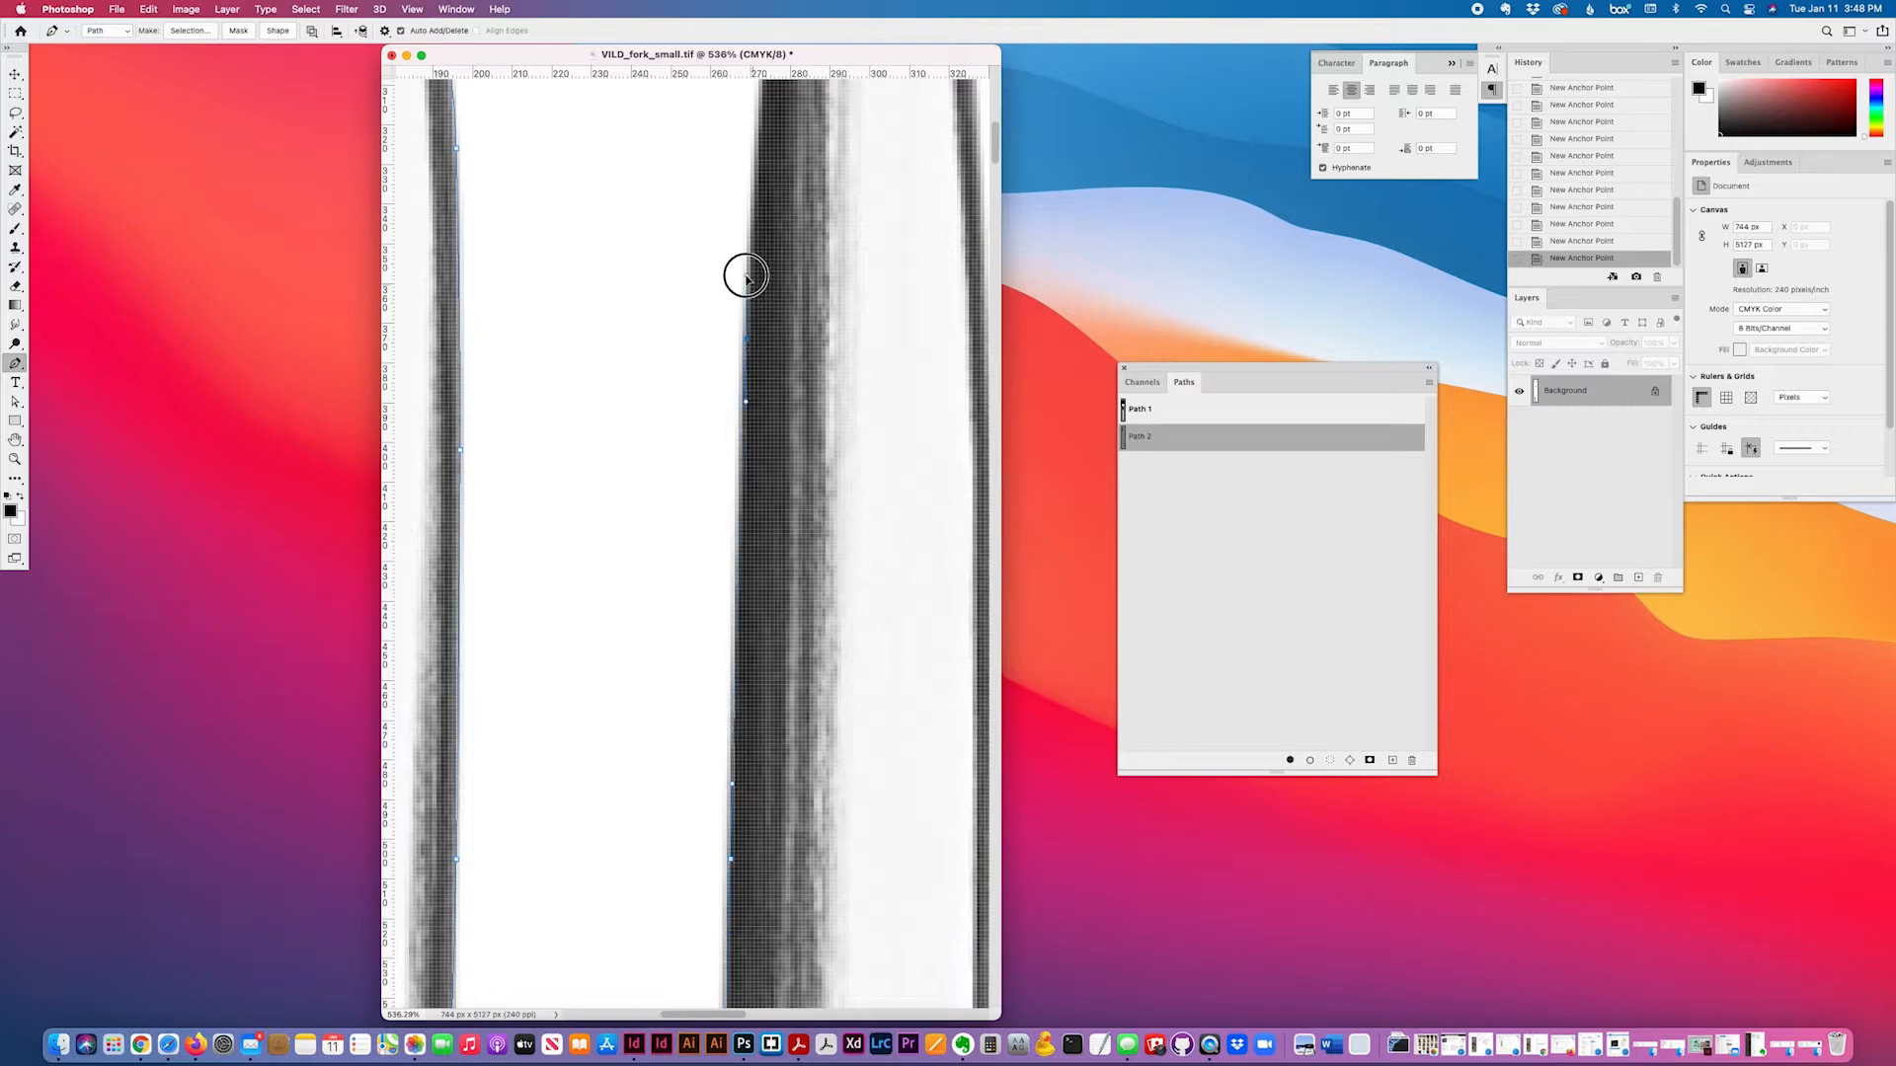
scroll(800, 376, "up", 7)
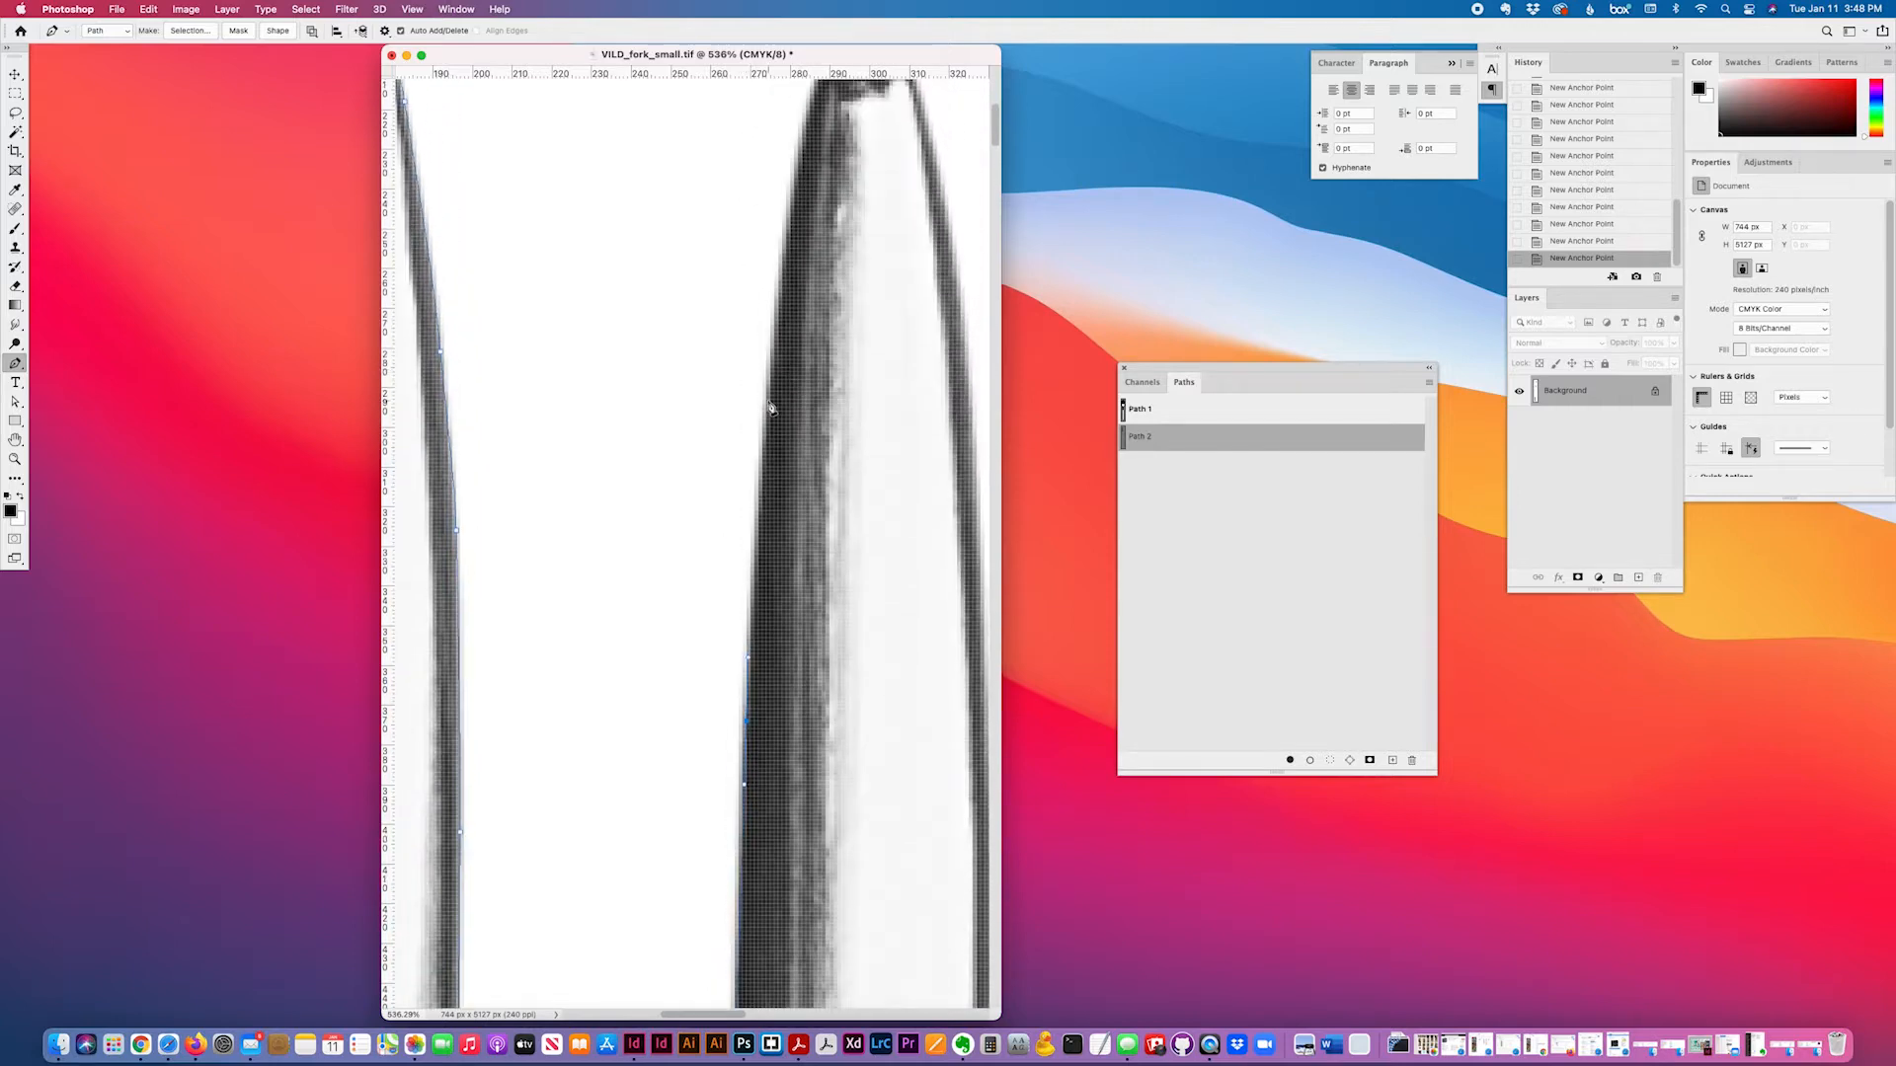
- Trace the second tine's tapered left edge and flat tip onto the start of its right edge, nudging anchor points into place
left_click_drag(765, 399, 922, 342)
scroll(791, 369, "up", 2)
scroll(792, 374, "up", 1)
scroll(842, 238, "up", 1)
scroll(842, 237, "up", 1)
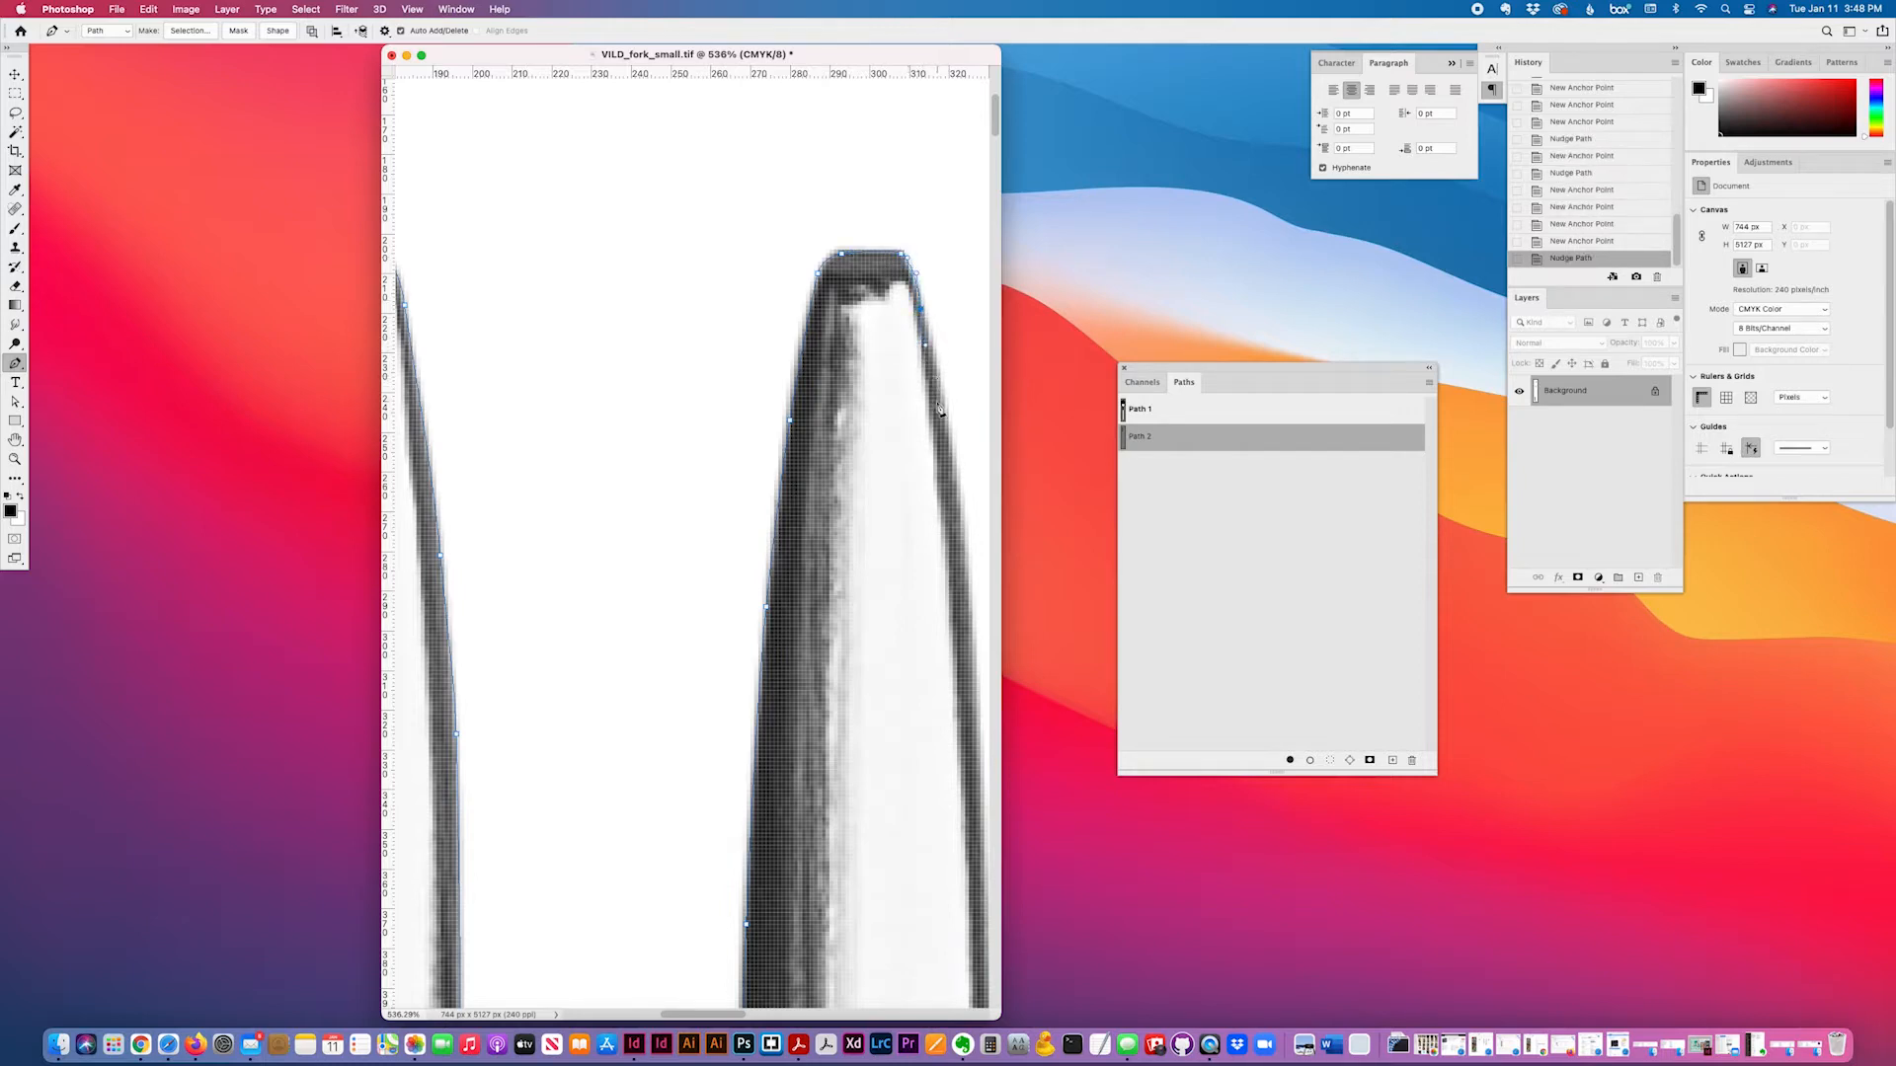
- Nudge the last anchor point and trace the tapered upper stretch of the second tine's right edge with smooth anchor points
key("Right")
key("Left")
scroll(938, 361, "down", 3)
scroll(940, 382, "right", 3)
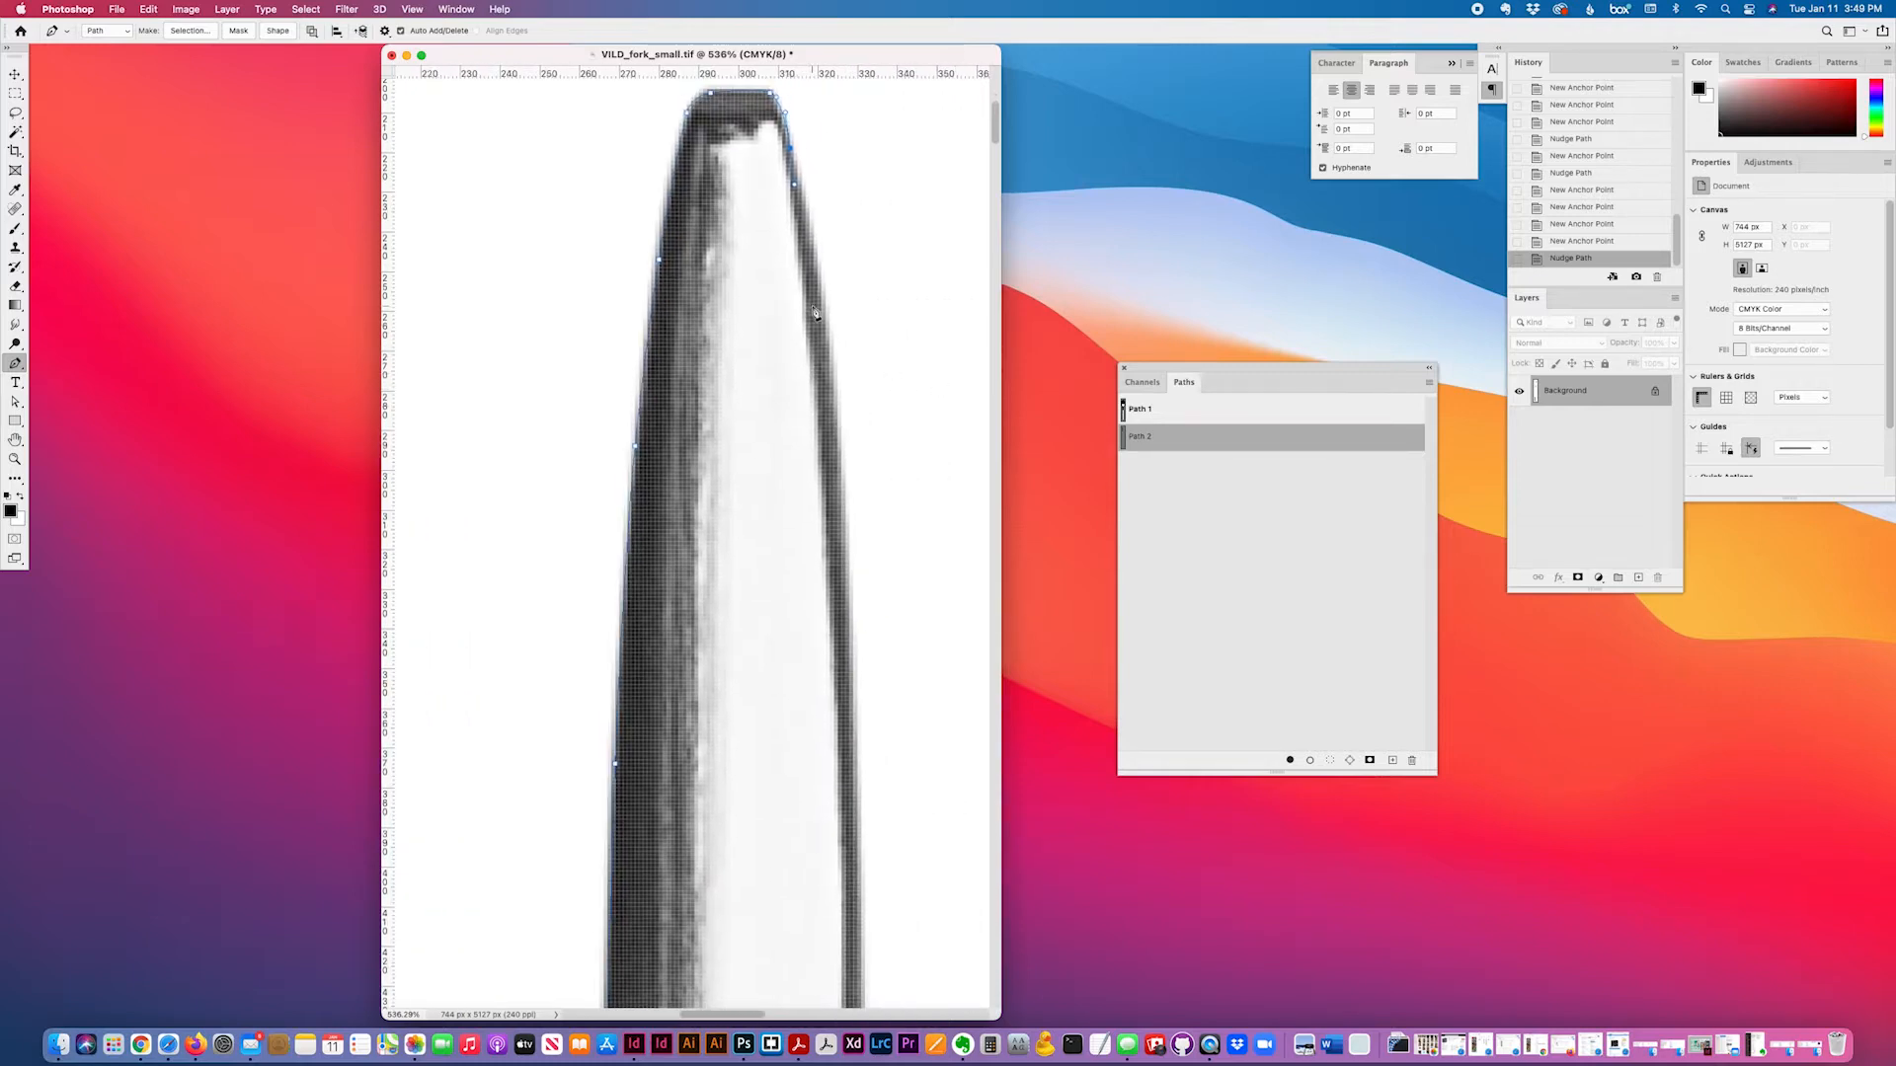
left_click(831, 364)
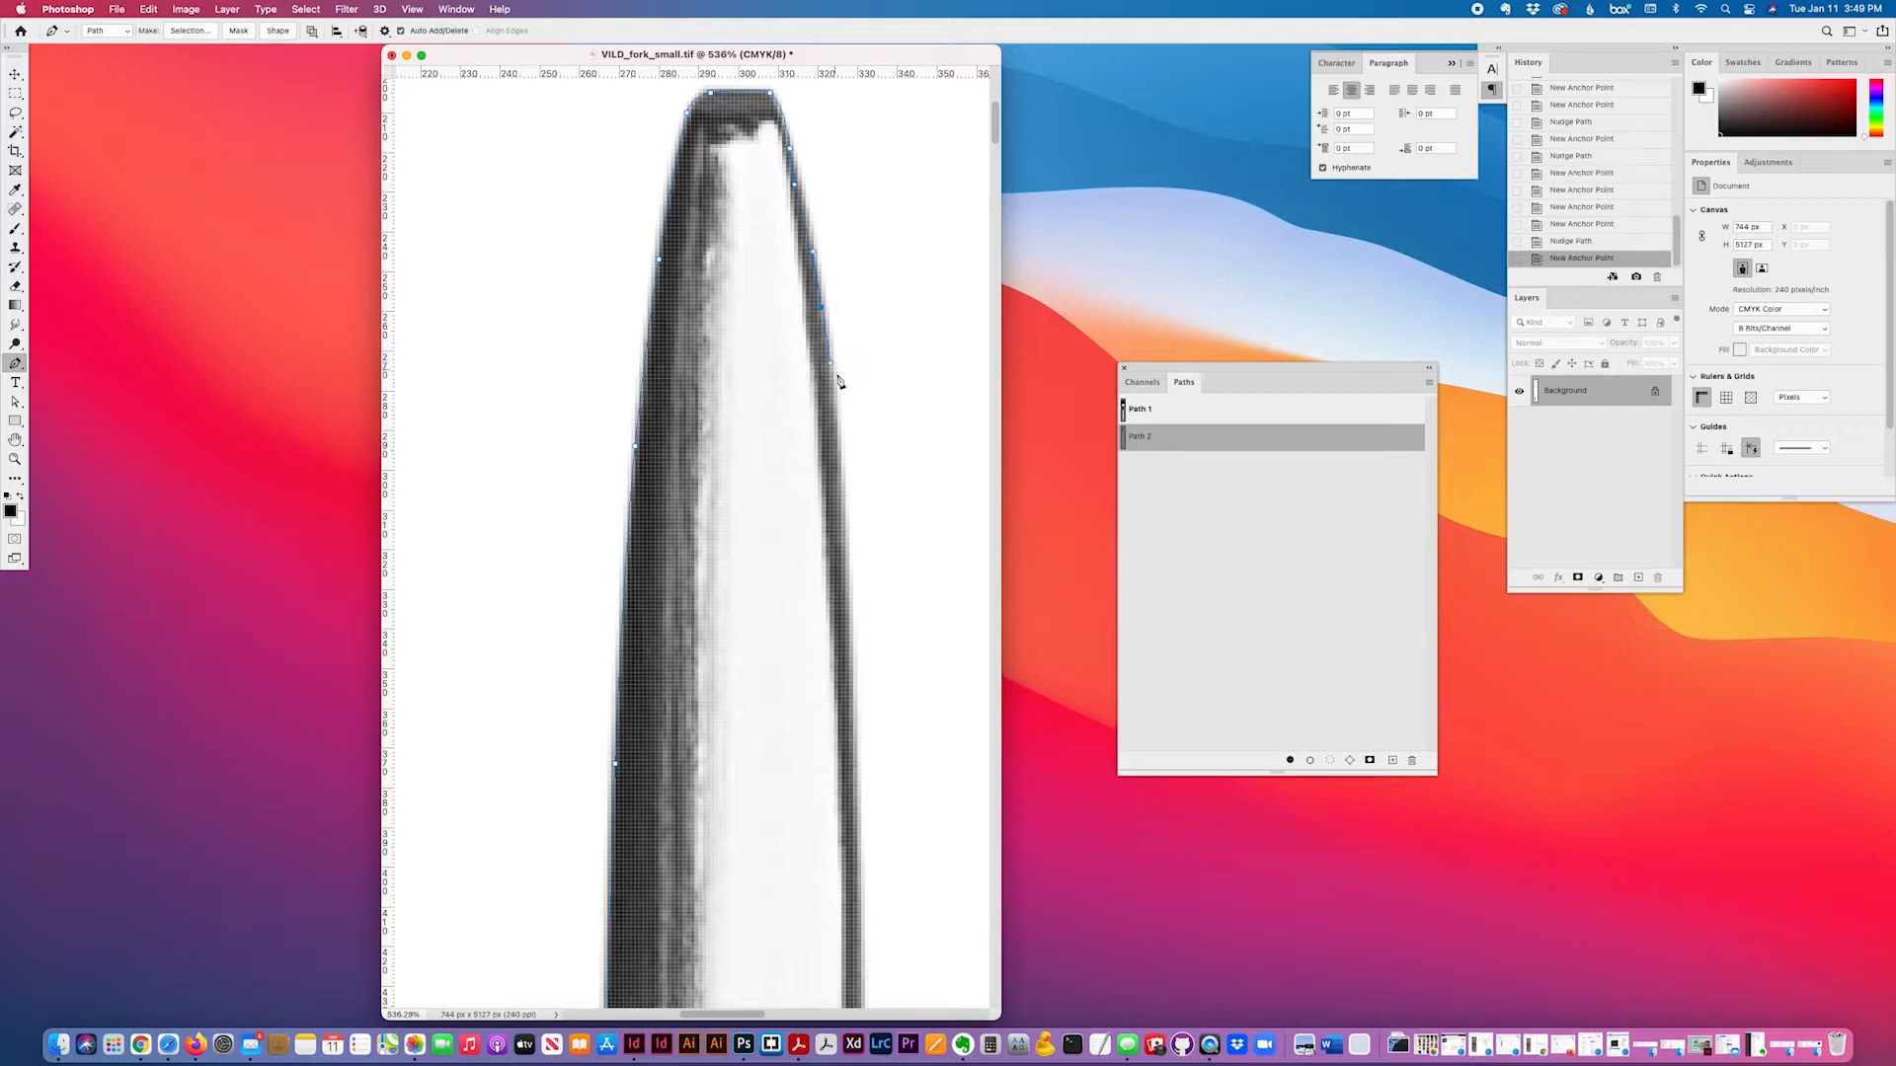
scroll(855, 411, "down", 2)
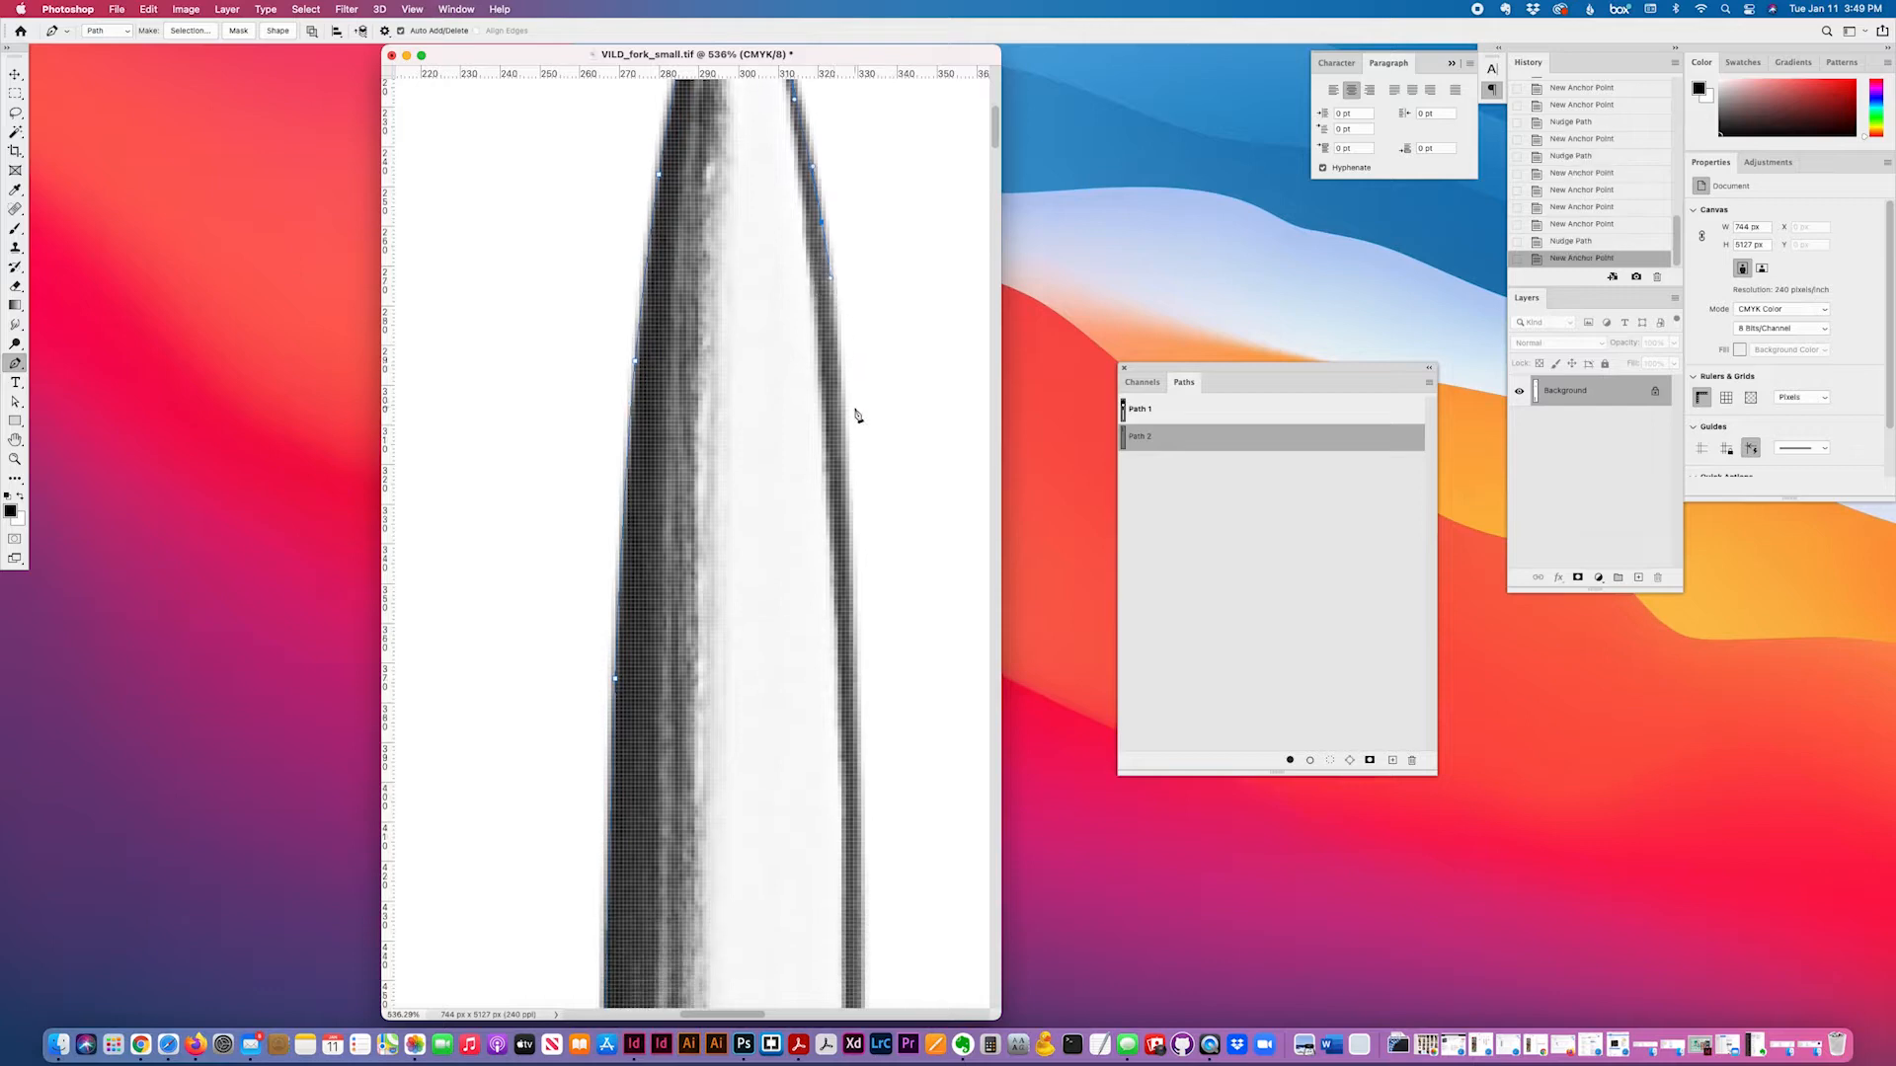
left_click(845, 478)
scroll(902, 487, "down", 5)
left_click_drag(857, 470, 850, 565)
- Continue the path down the middle stretch of the second tine's right edge with smooth anchor points
scroll(928, 479, "down", 7)
scroll(914, 502, "down", 3)
scroll(915, 502, "down", 2)
scroll(914, 498, "down", 7)
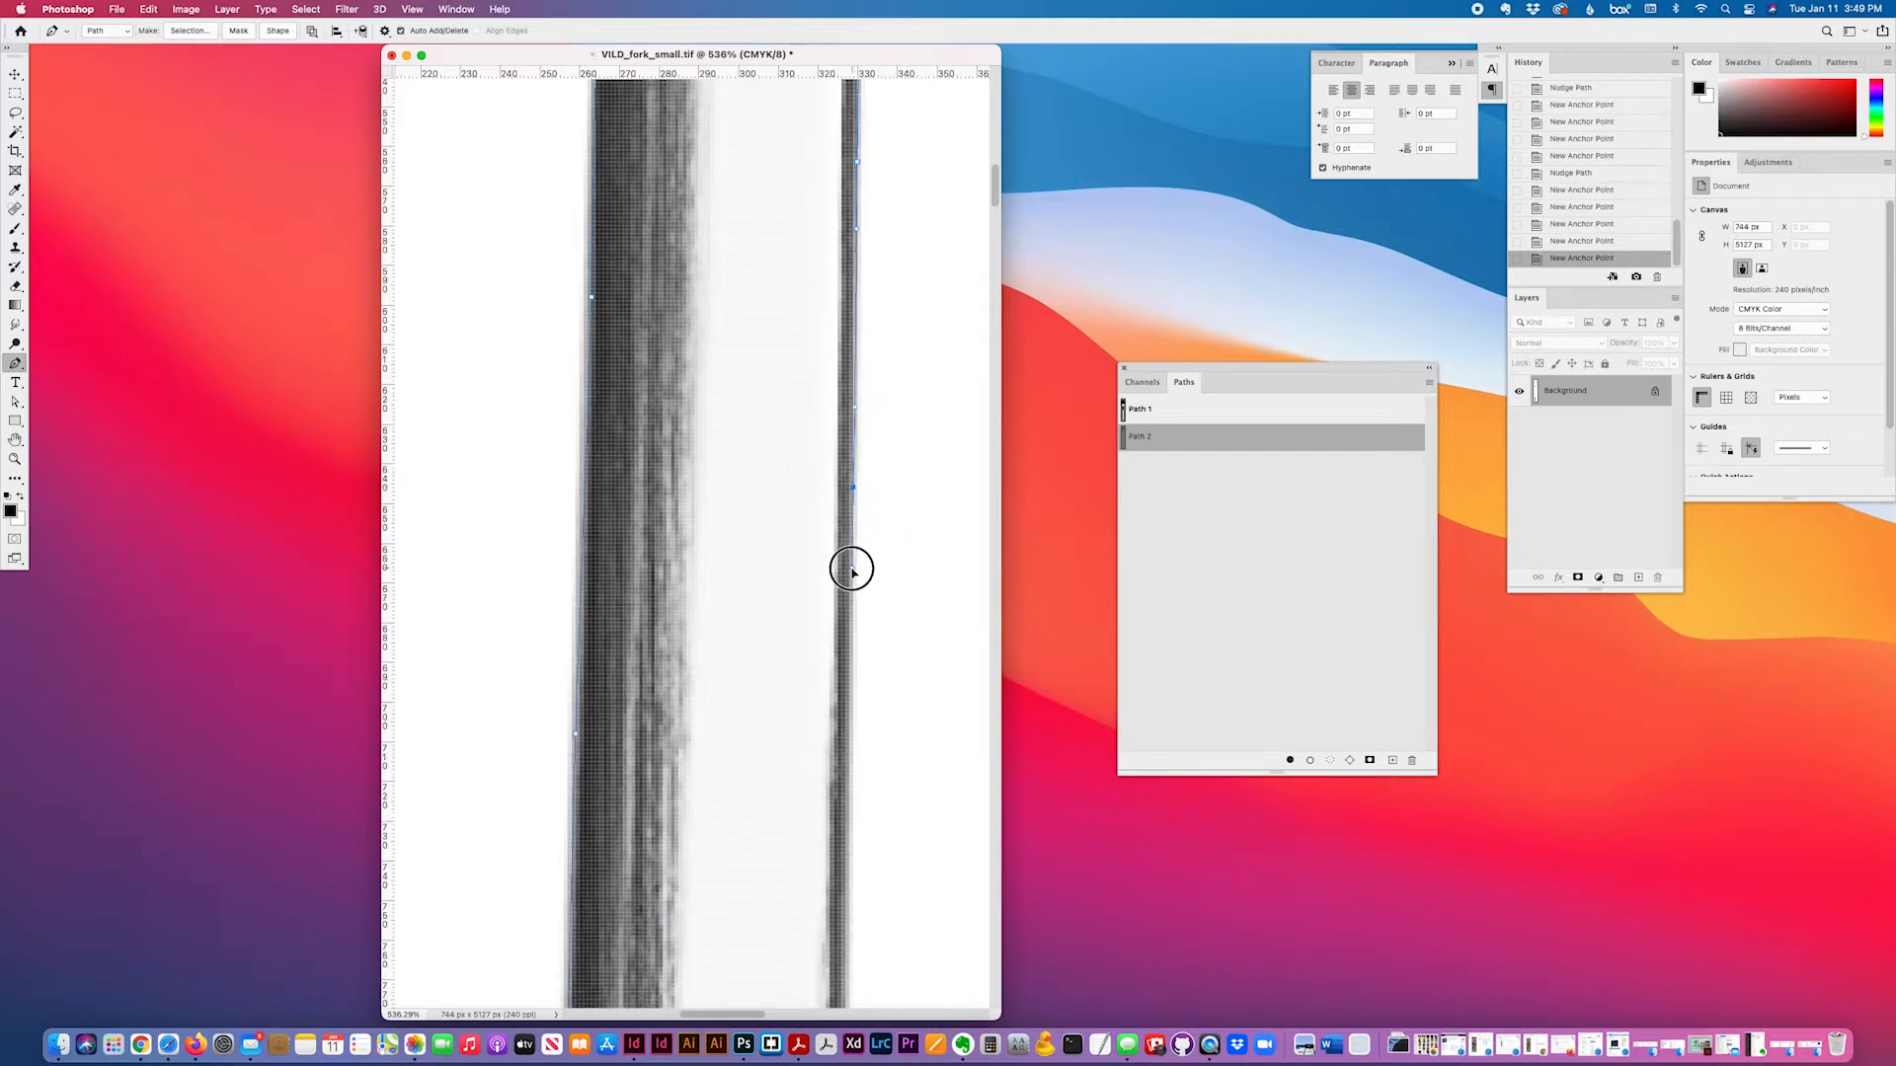
scroll(920, 551, "down", 10)
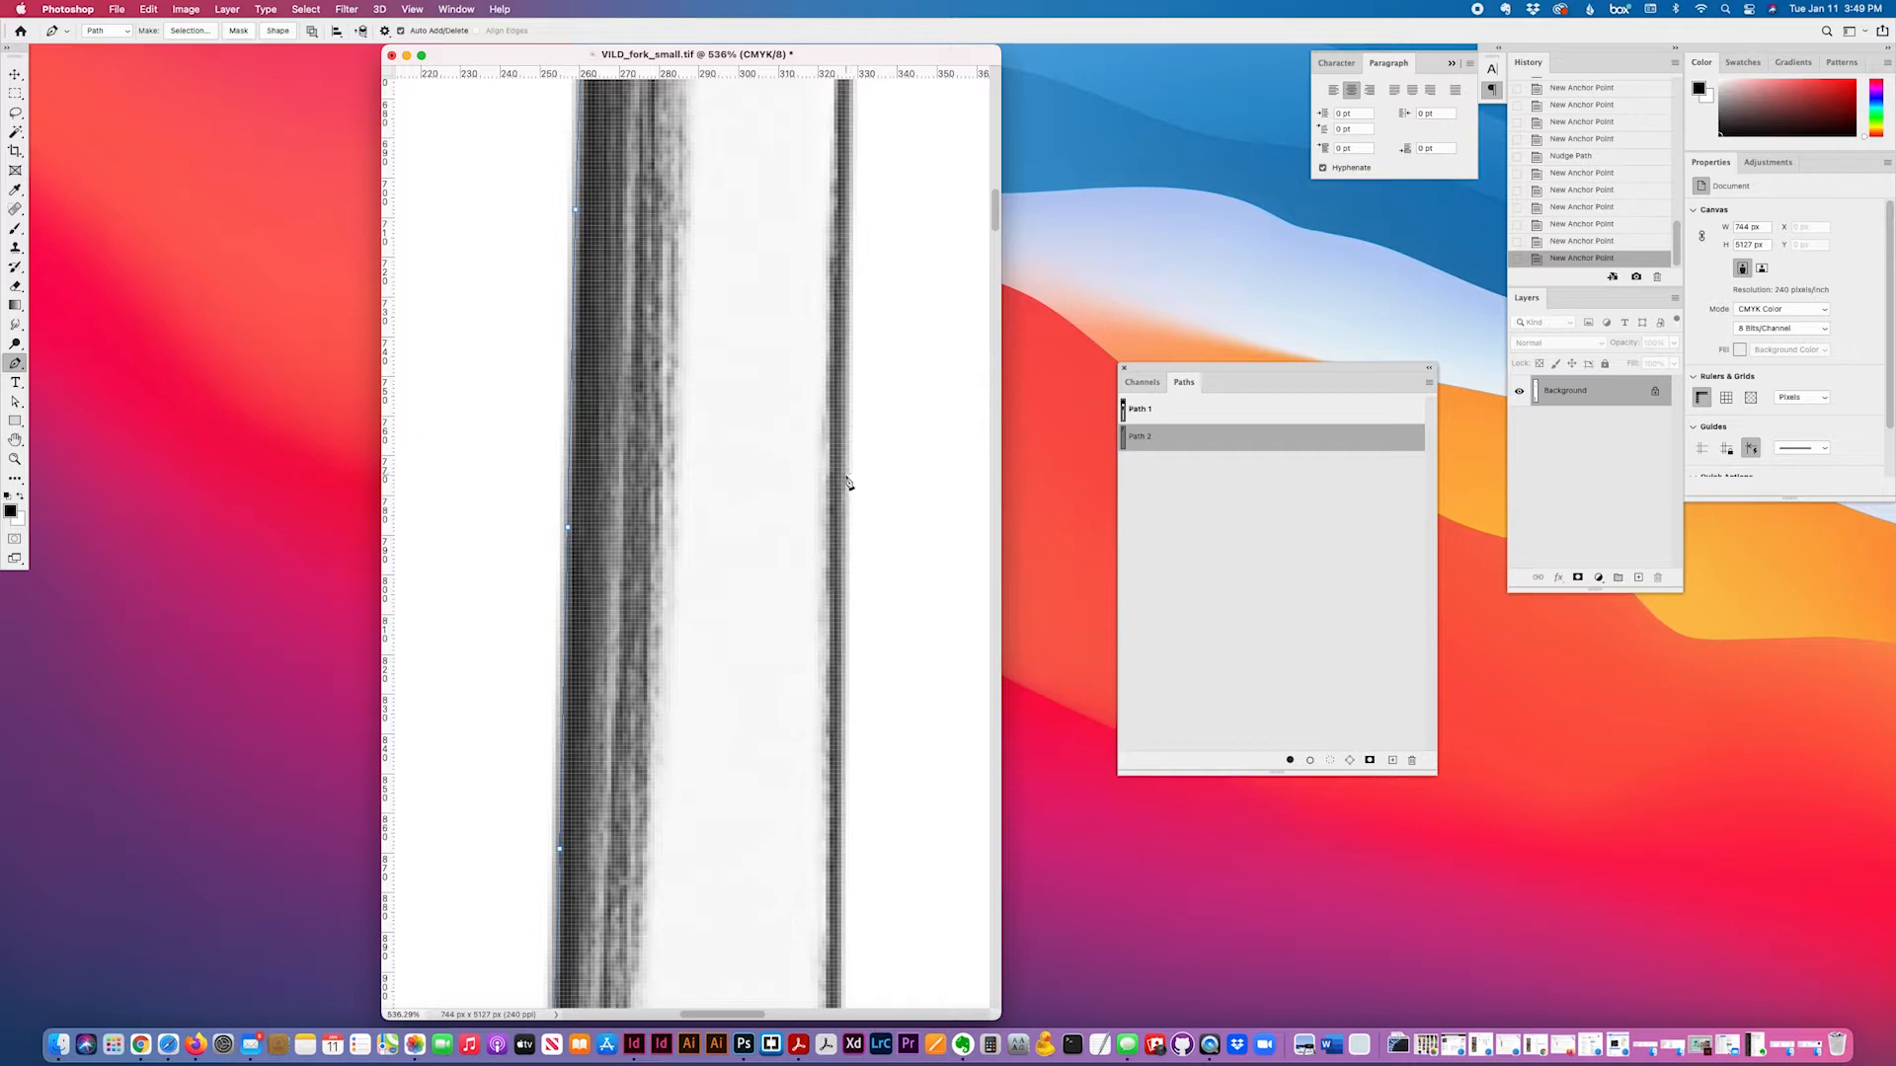
left_click_drag(847, 483, 842, 584)
- Trace the lower part of the second tine's right edge to where it curves into the gap before the third tine
scroll(905, 512, "down", 10)
scroll(893, 550, "down", 10)
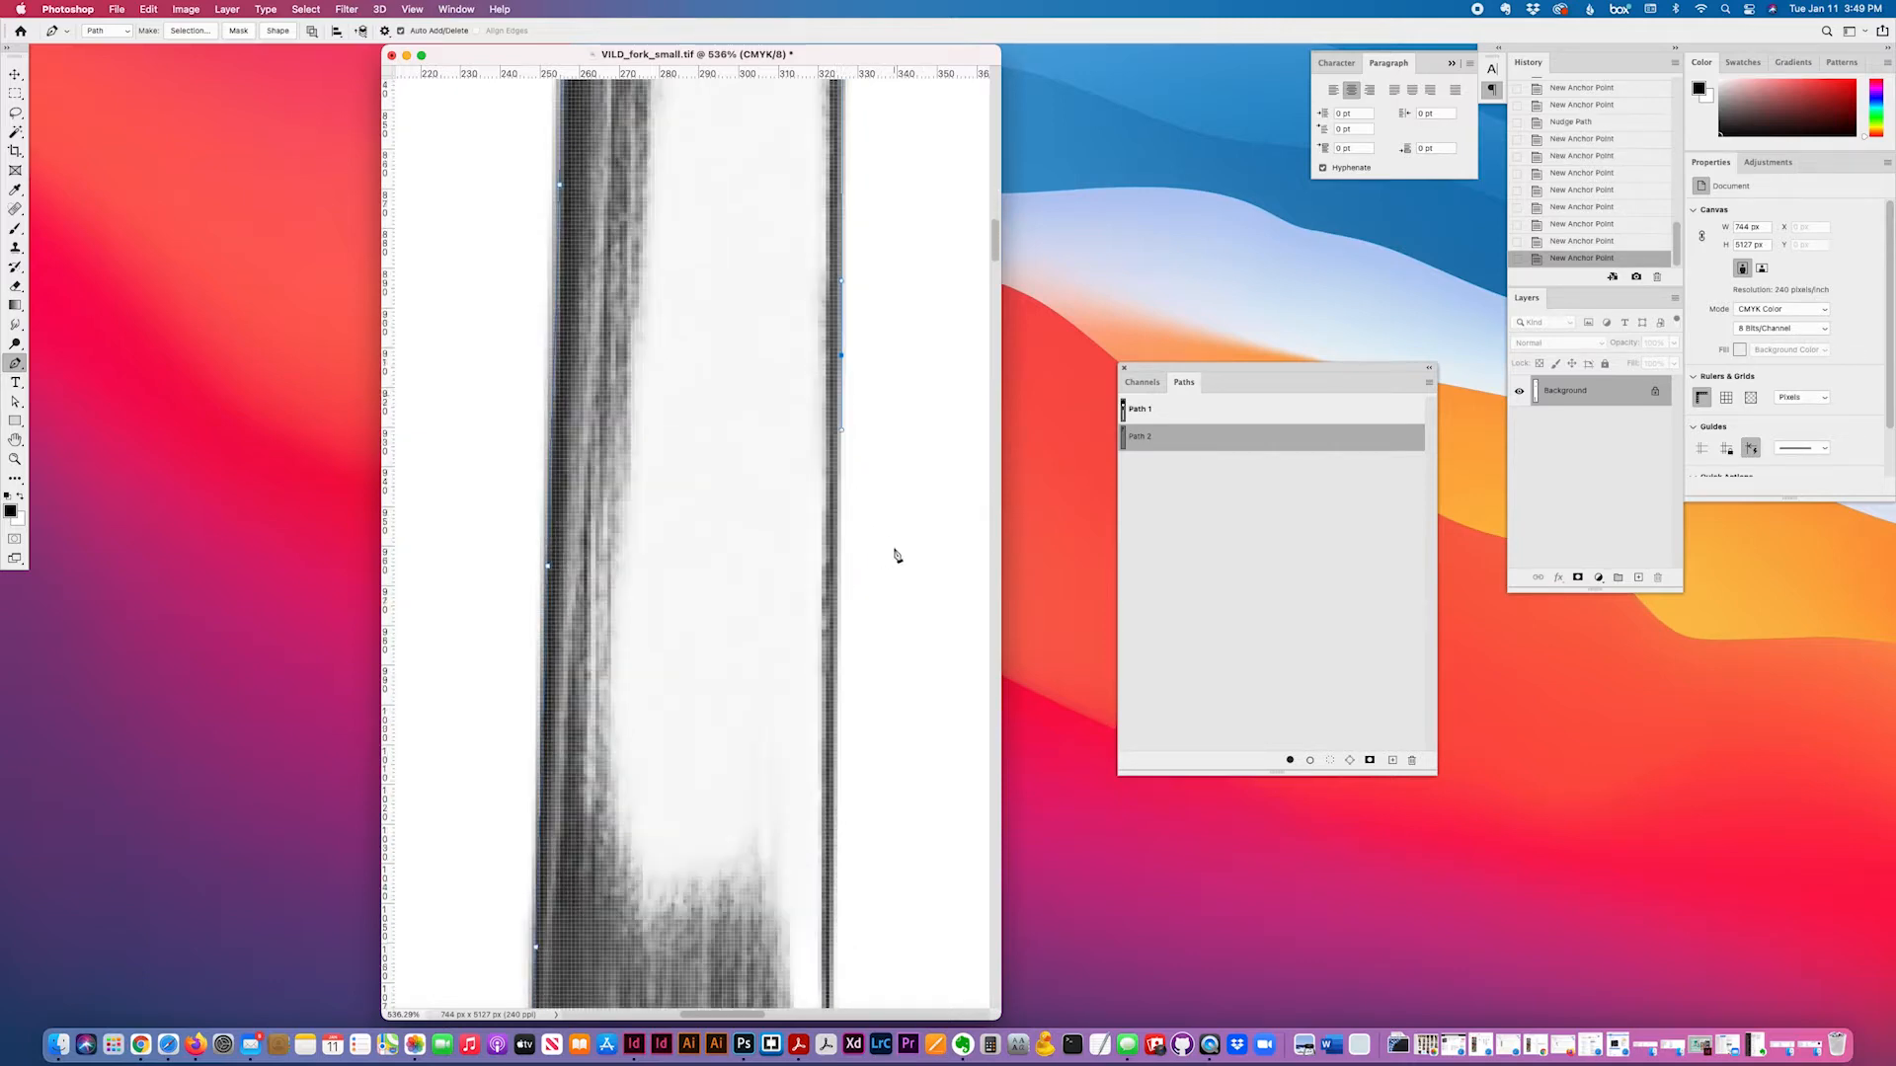
left_click_drag(835, 515, 833, 567)
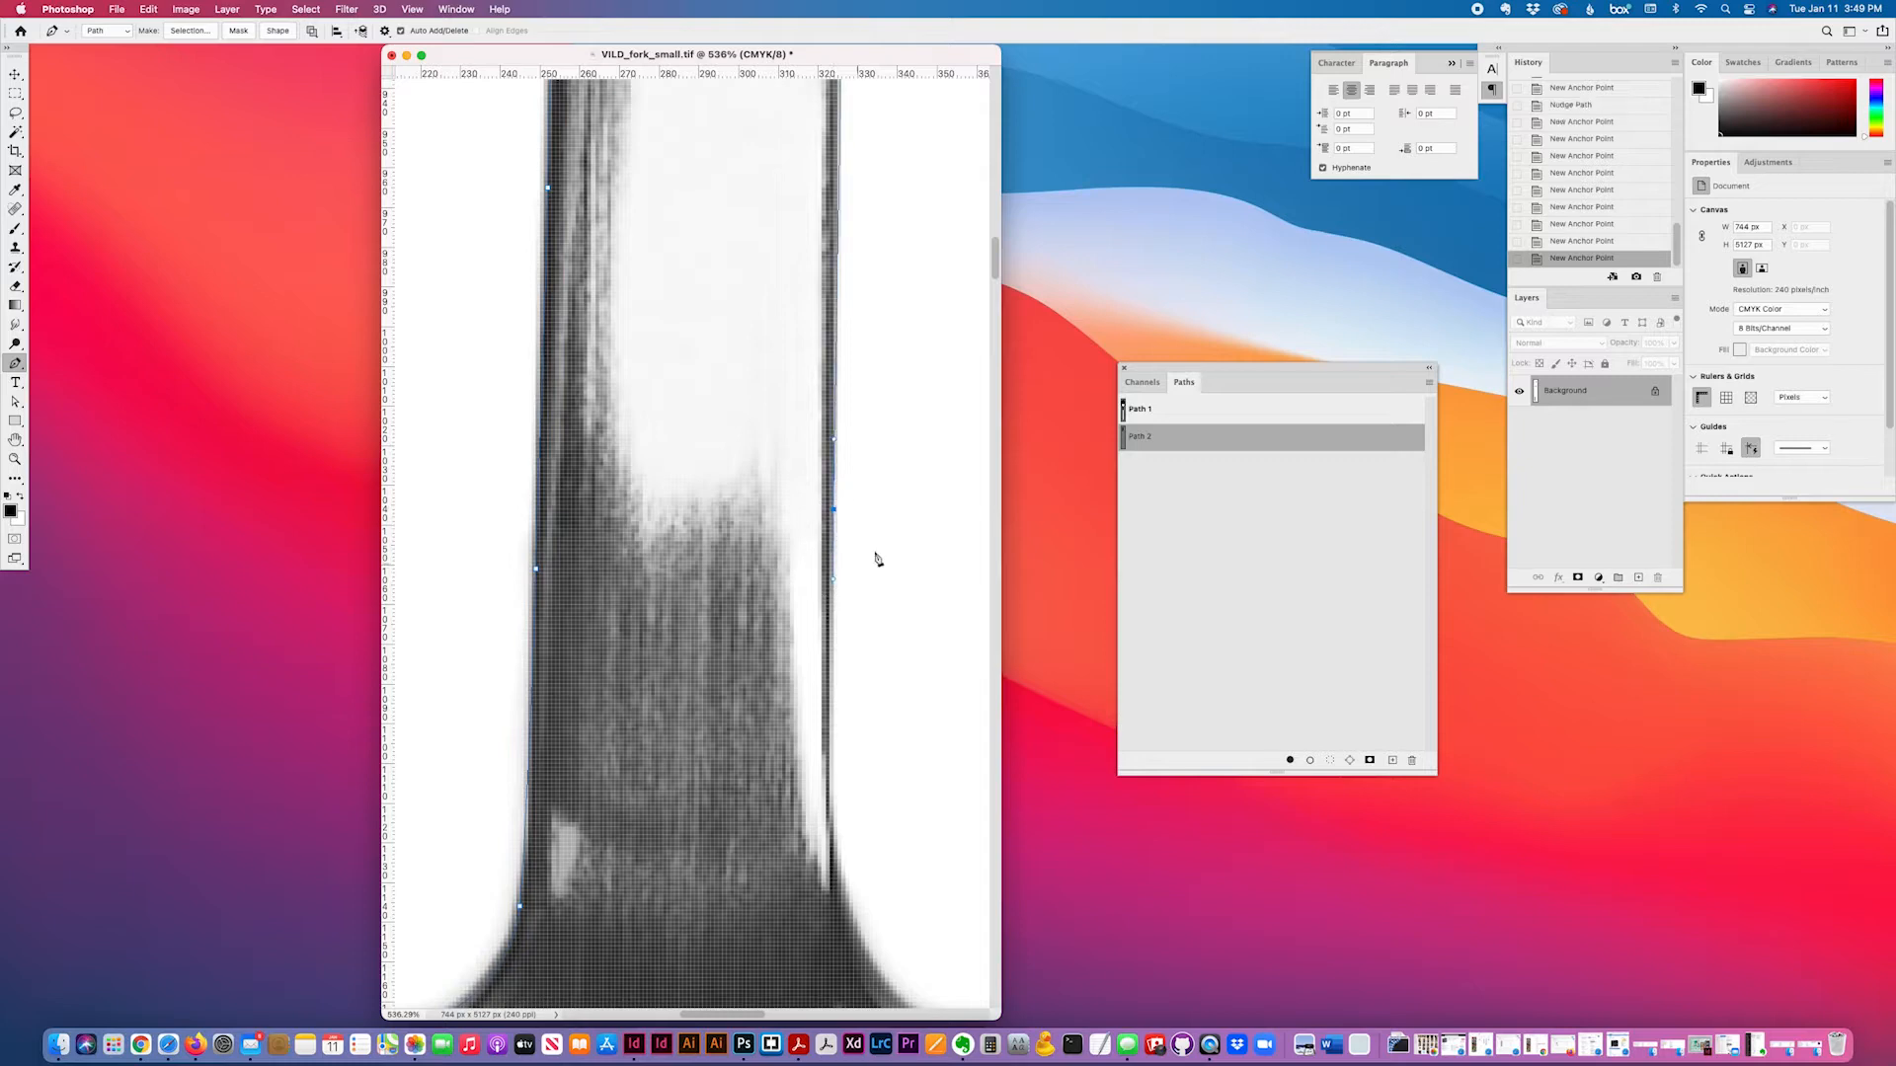
scroll(895, 543, "down", 6)
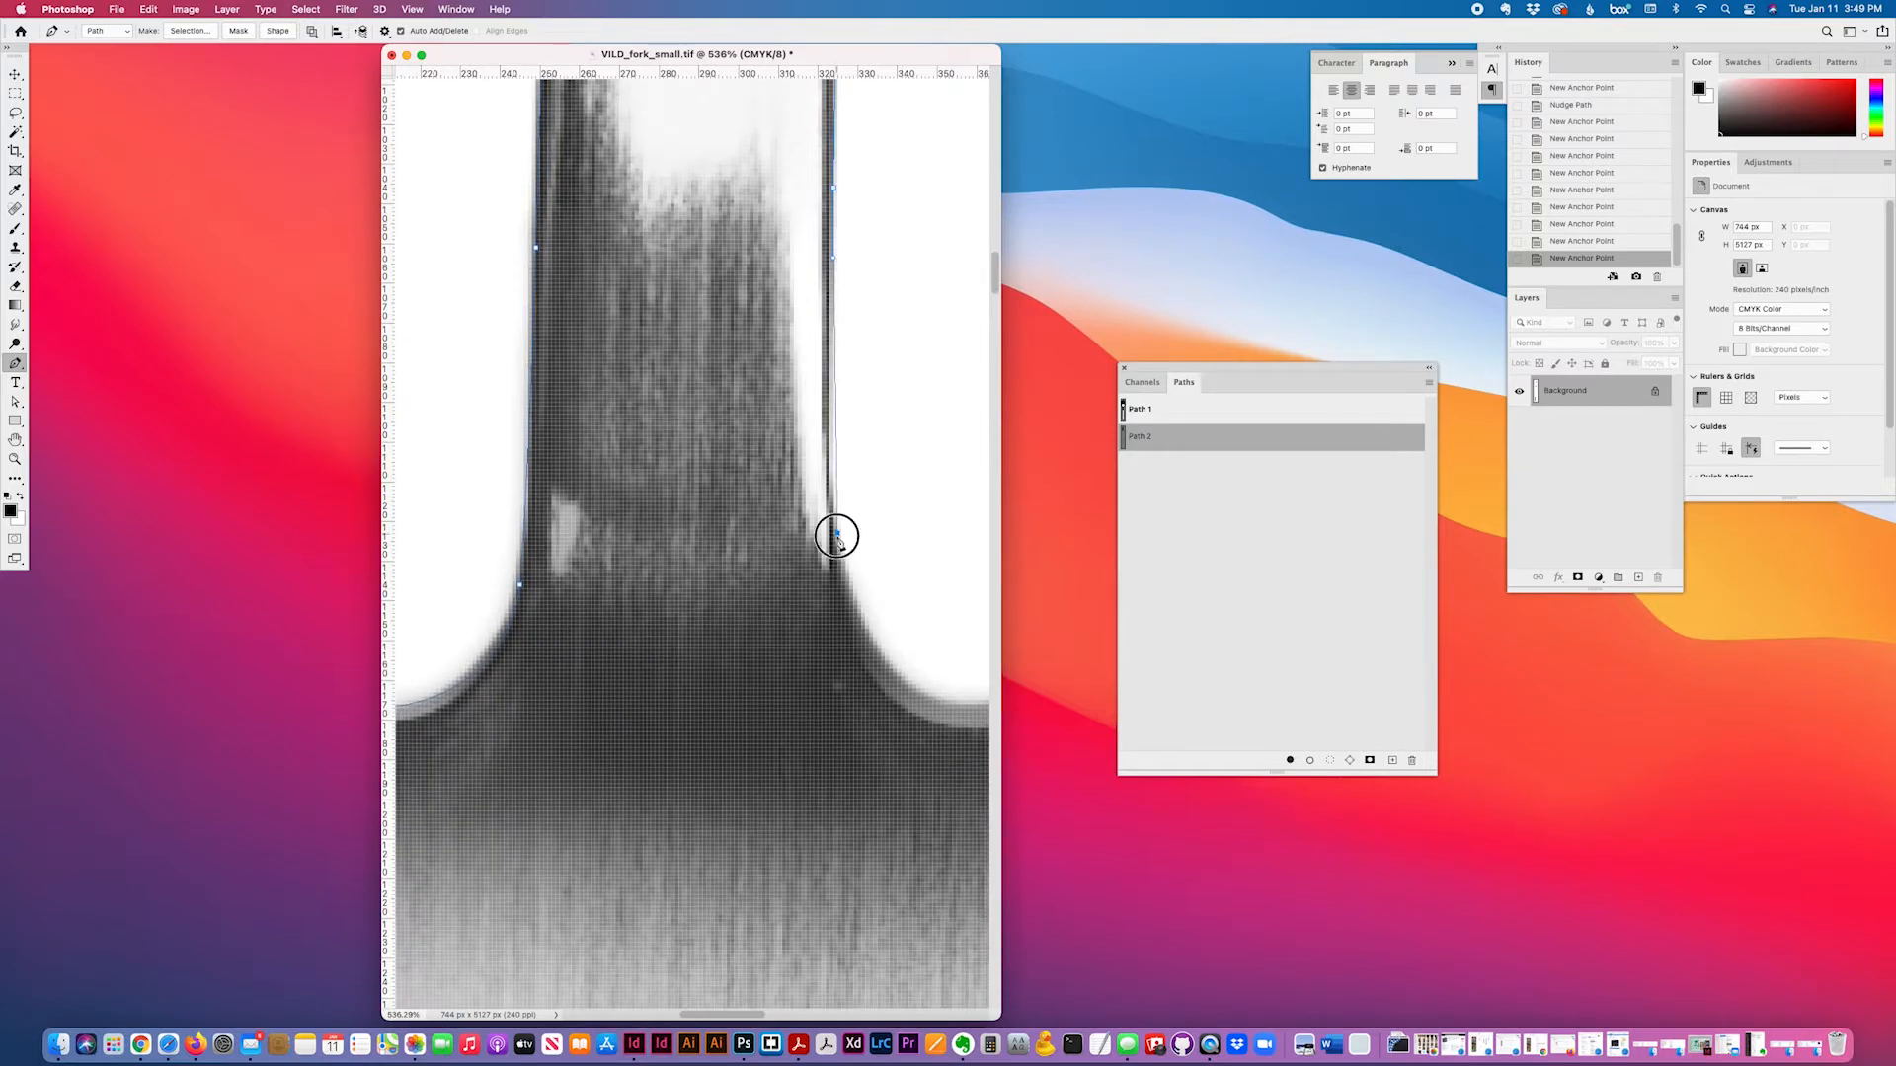
left_click(848, 584)
- Trace the rounded bottom of the gap between the second and third tines onto the start of the third tine's left edge
scroll(885, 656, "right", 1)
scroll(885, 656, "right", 5)
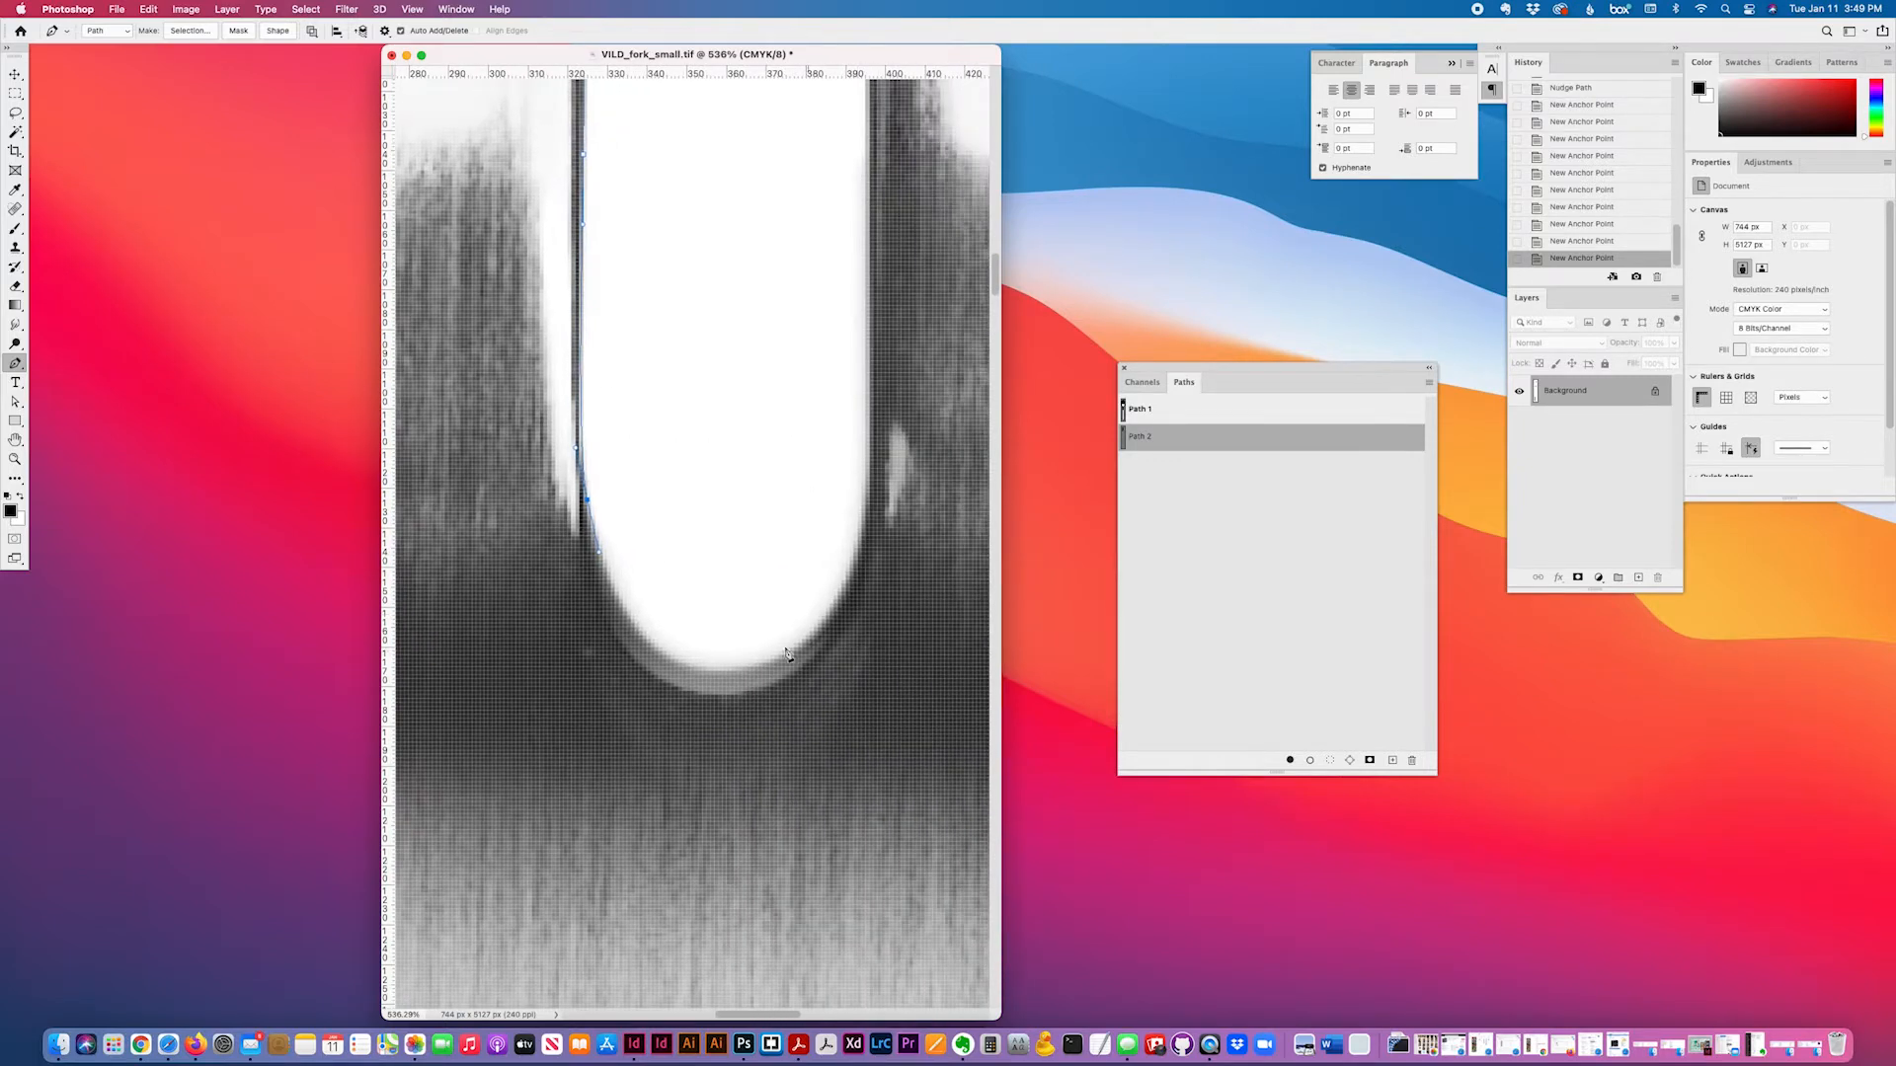
left_click_drag(722, 671, 824, 669)
left_click_drag(866, 487, 870, 395)
scroll(894, 444, "up", 5)
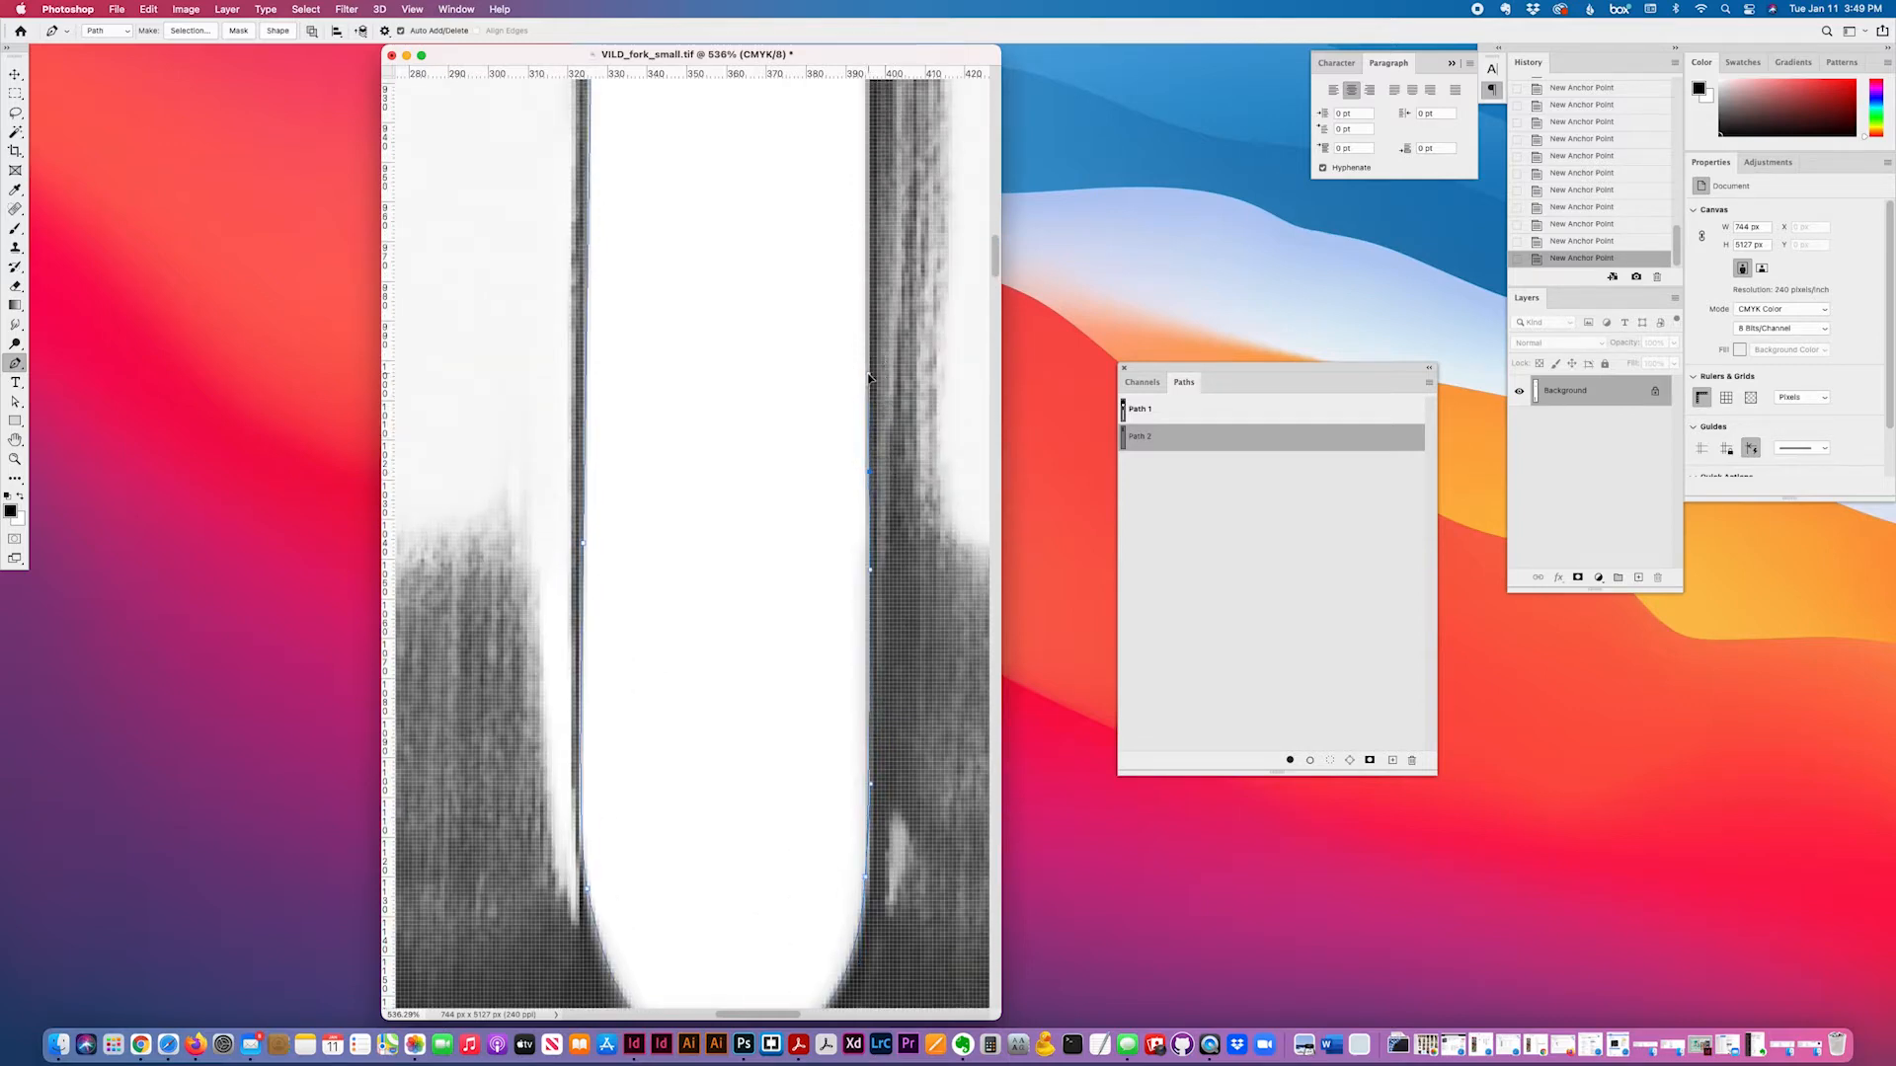
- Extend the path up the lower and middle parts of the third tine's left edge with smooth anchor points
scroll(900, 337, "up", 1)
scroll(900, 337, "up", 3)
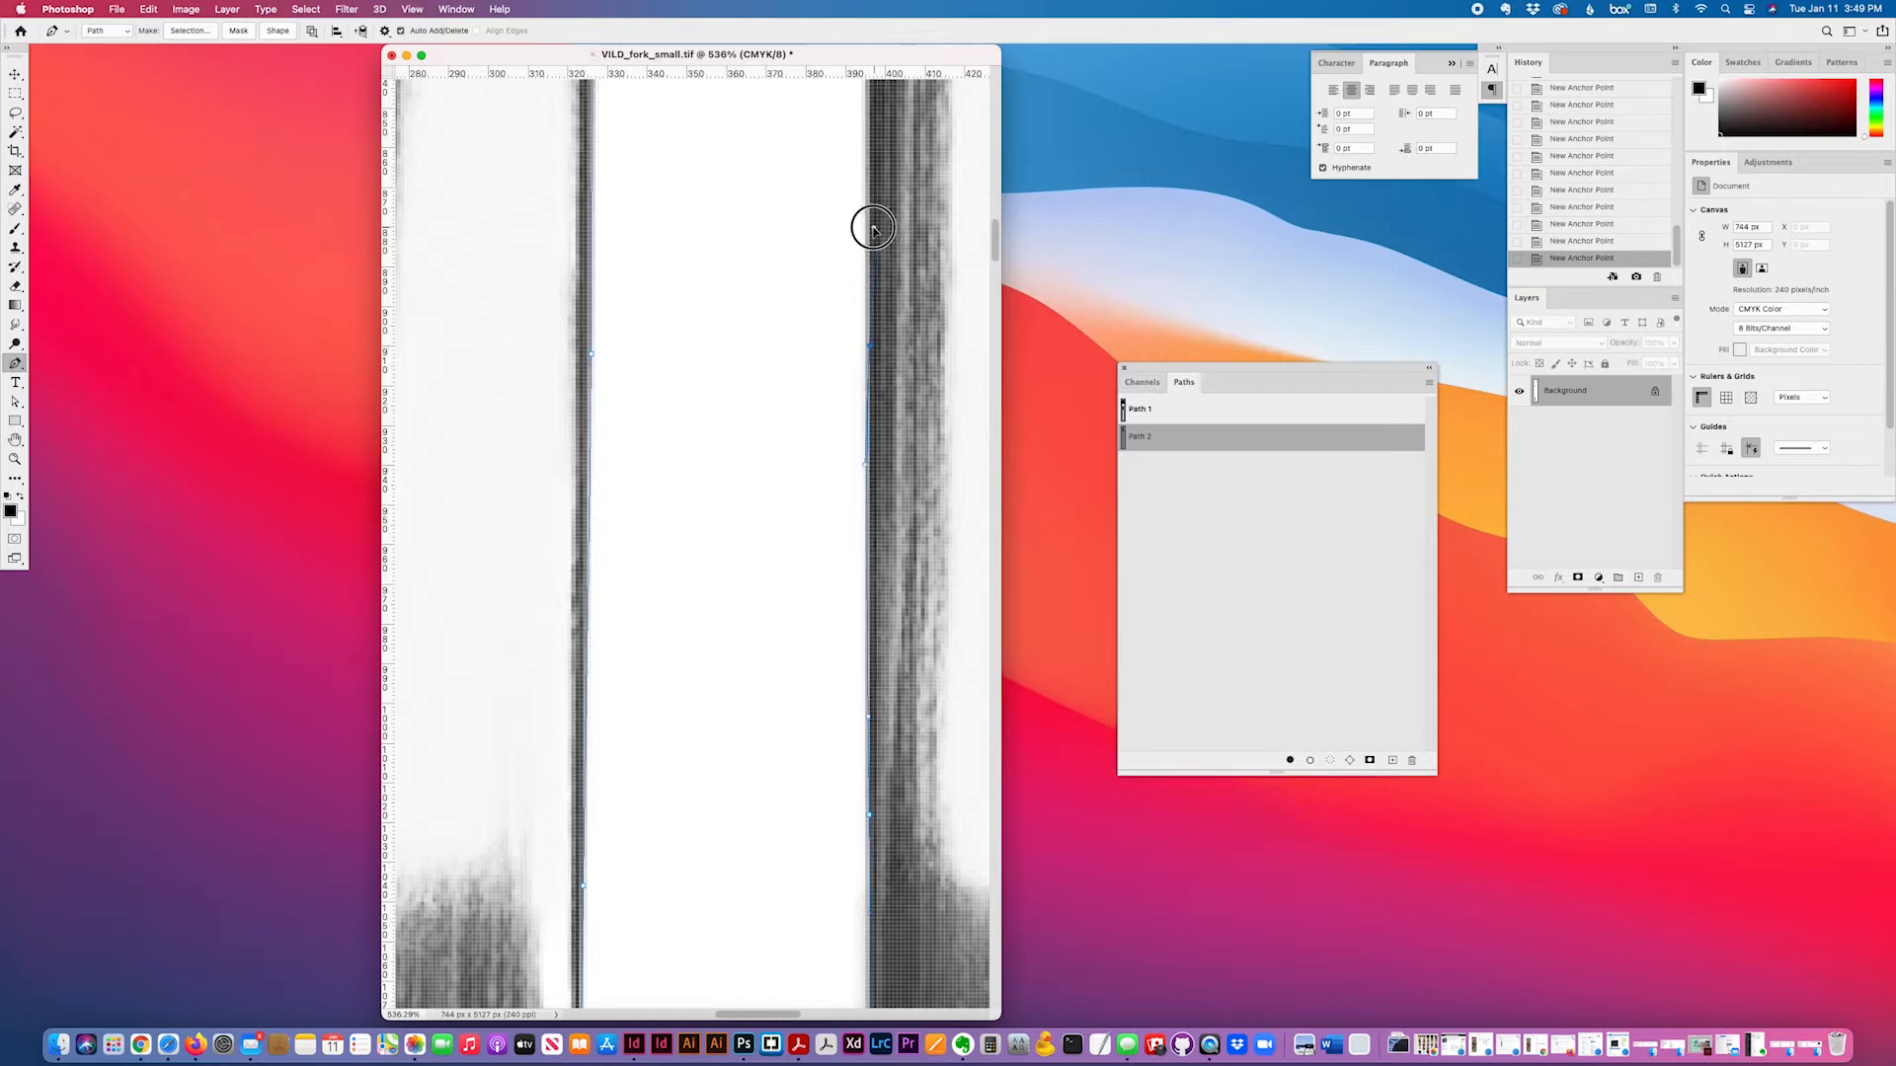
scroll(887, 346, "up", 5)
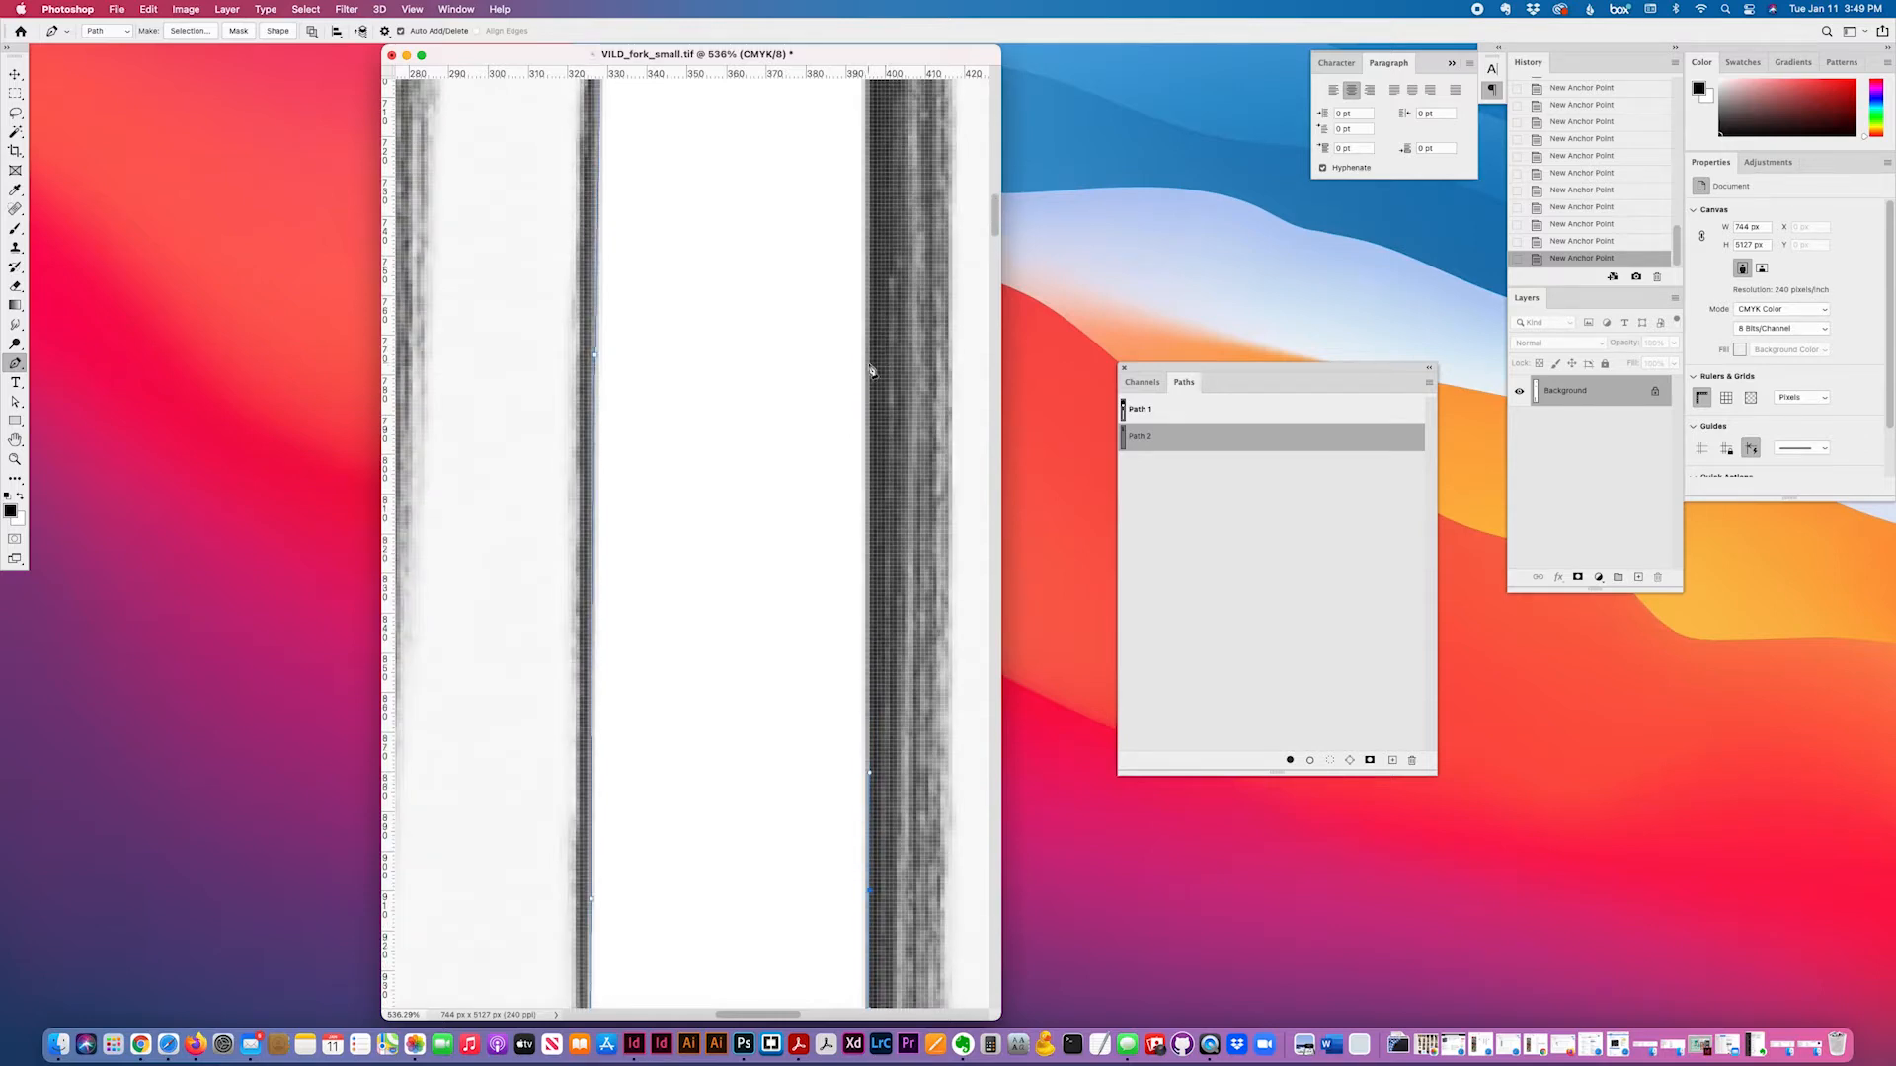
scroll(872, 304, "up", 3)
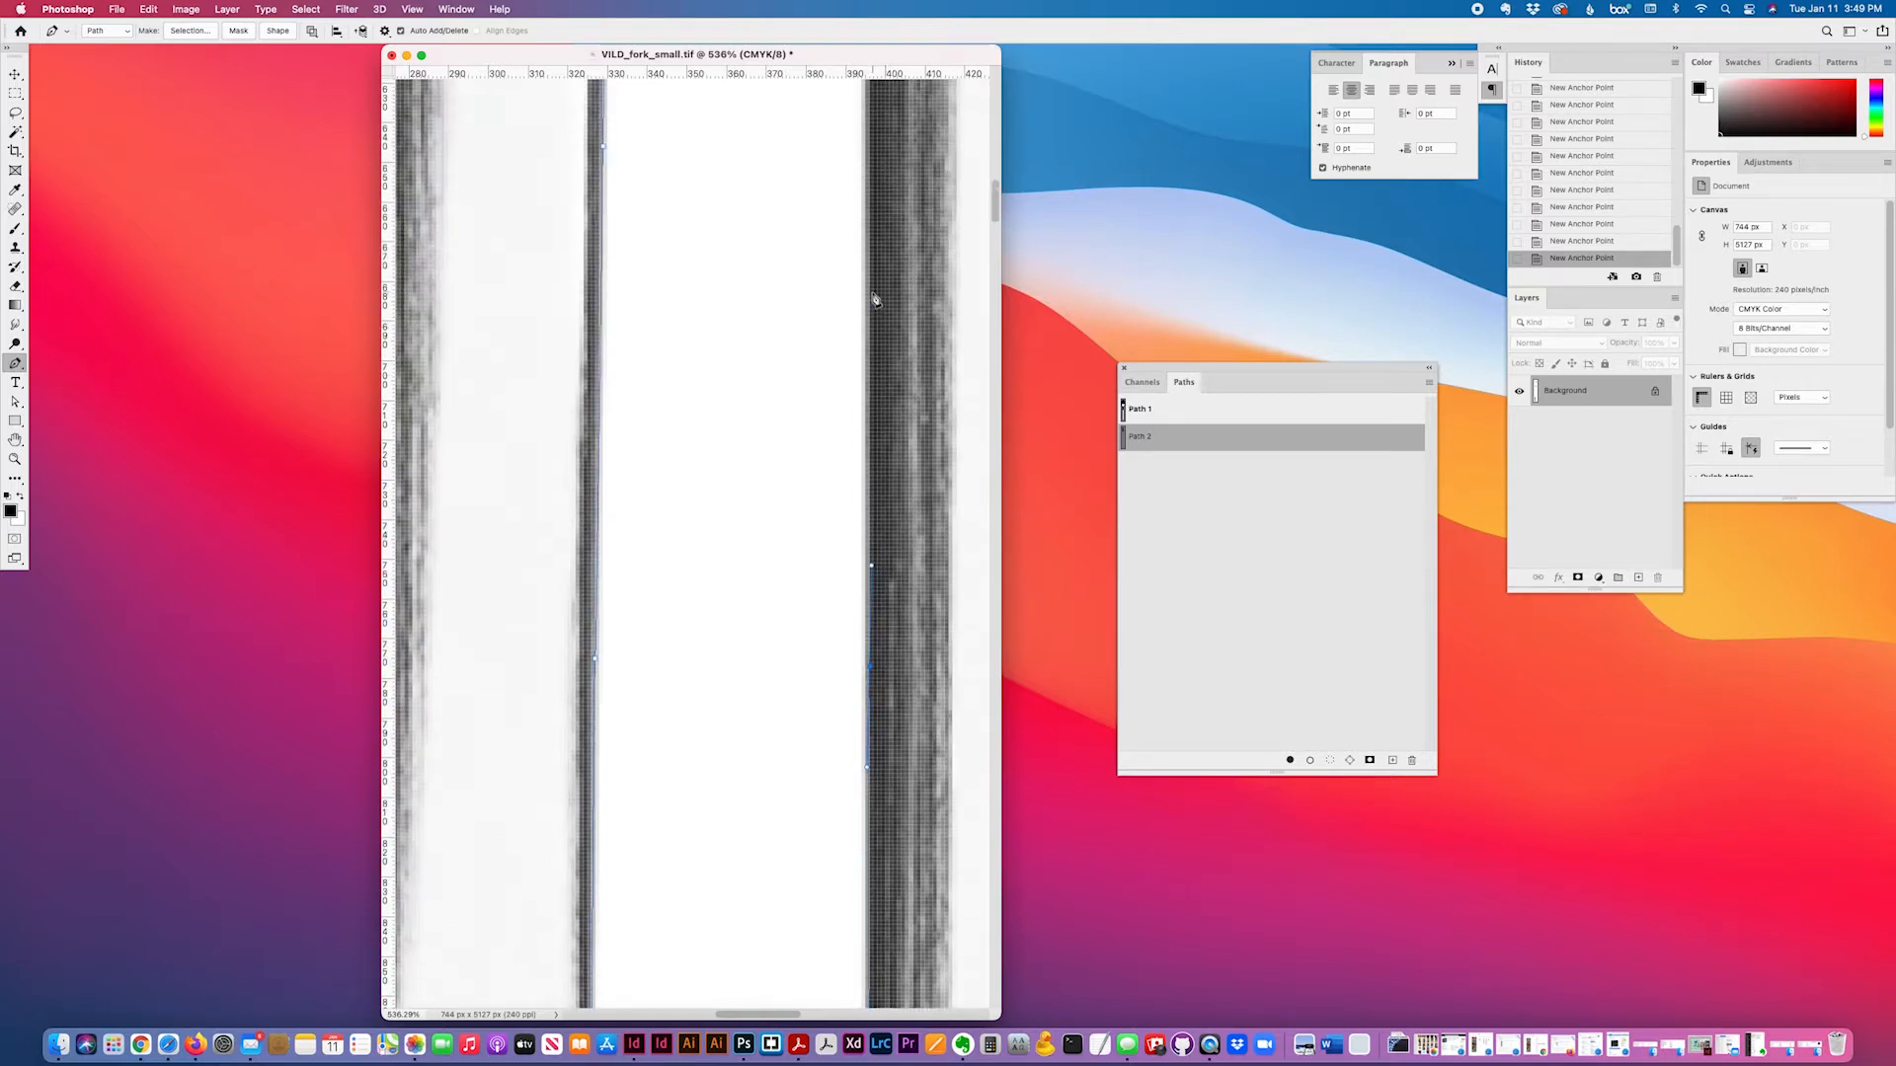
left_click(868, 225)
- Trace the upper part of the third tine's left edge into the taper below its tip
scroll(897, 309, "up", 1)
scroll(891, 311, "up", 2)
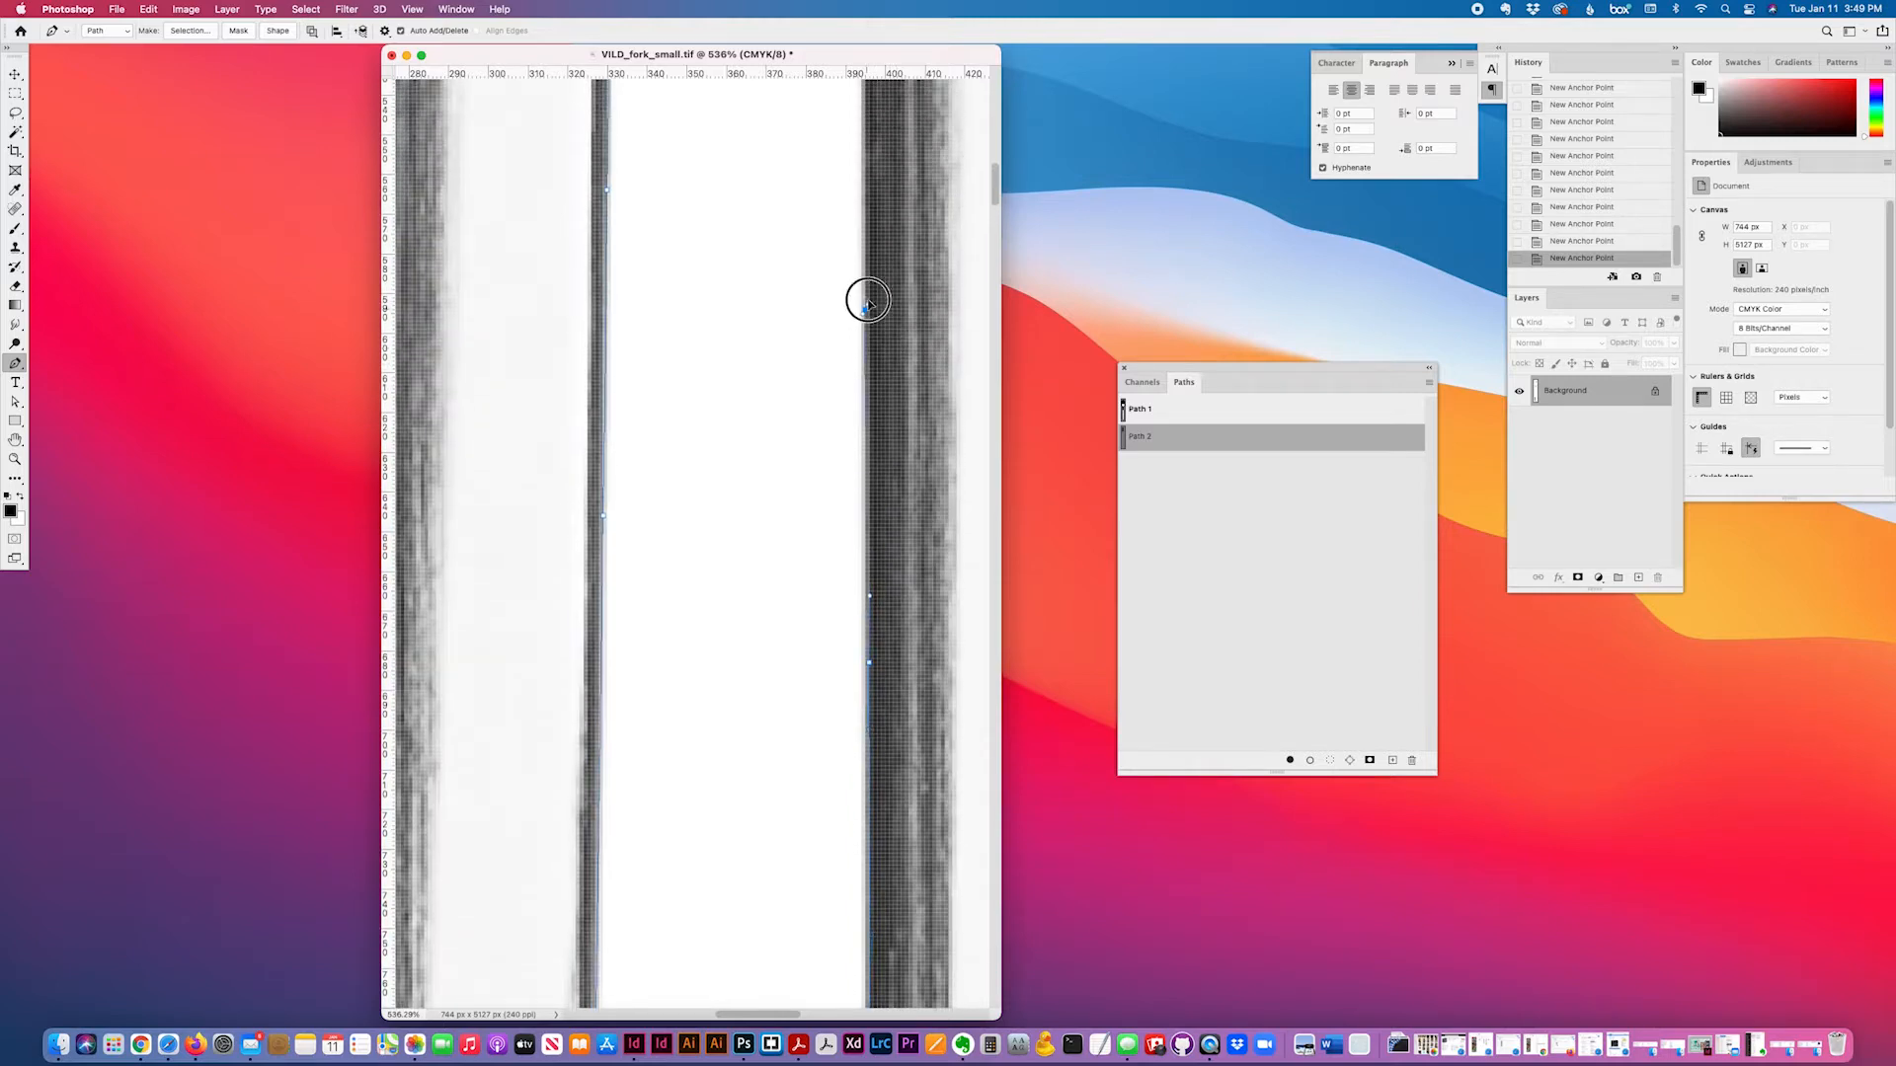
scroll(867, 296, "up", 10)
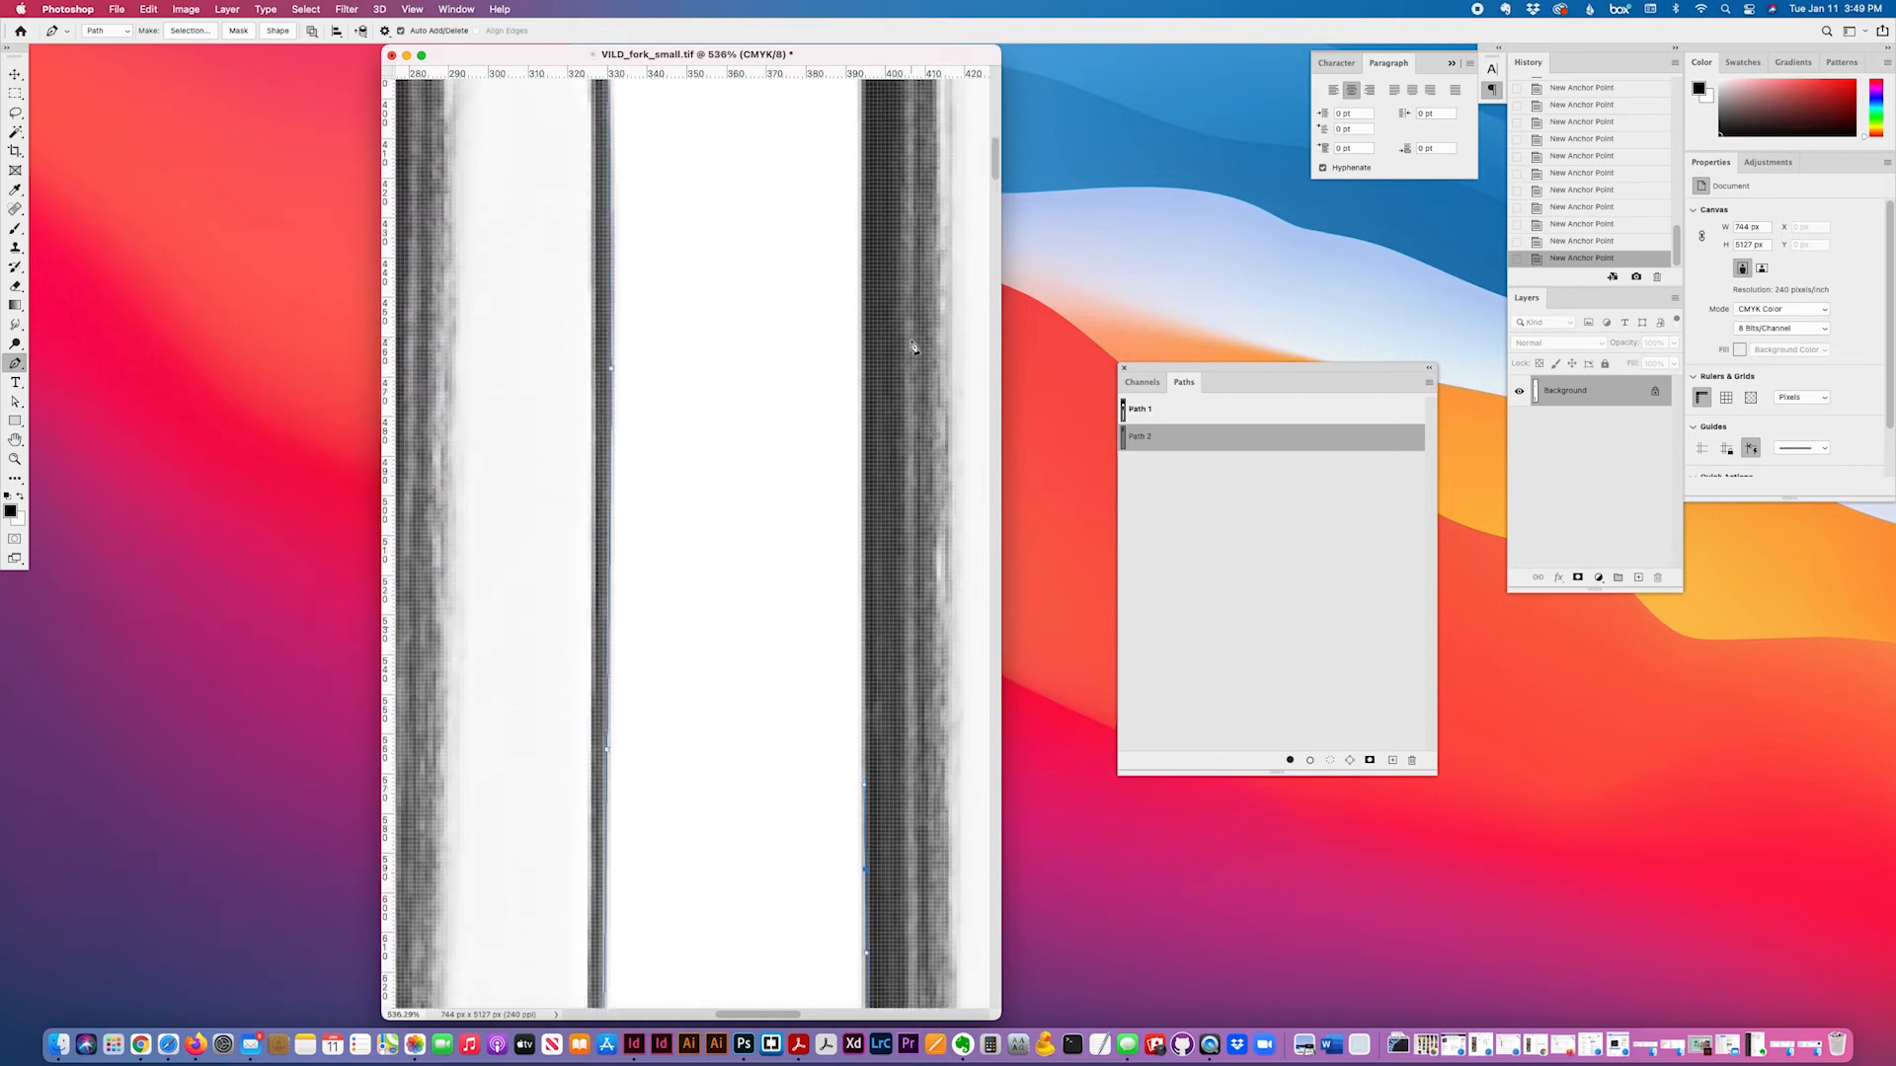
left_click_drag(866, 376, 862, 304)
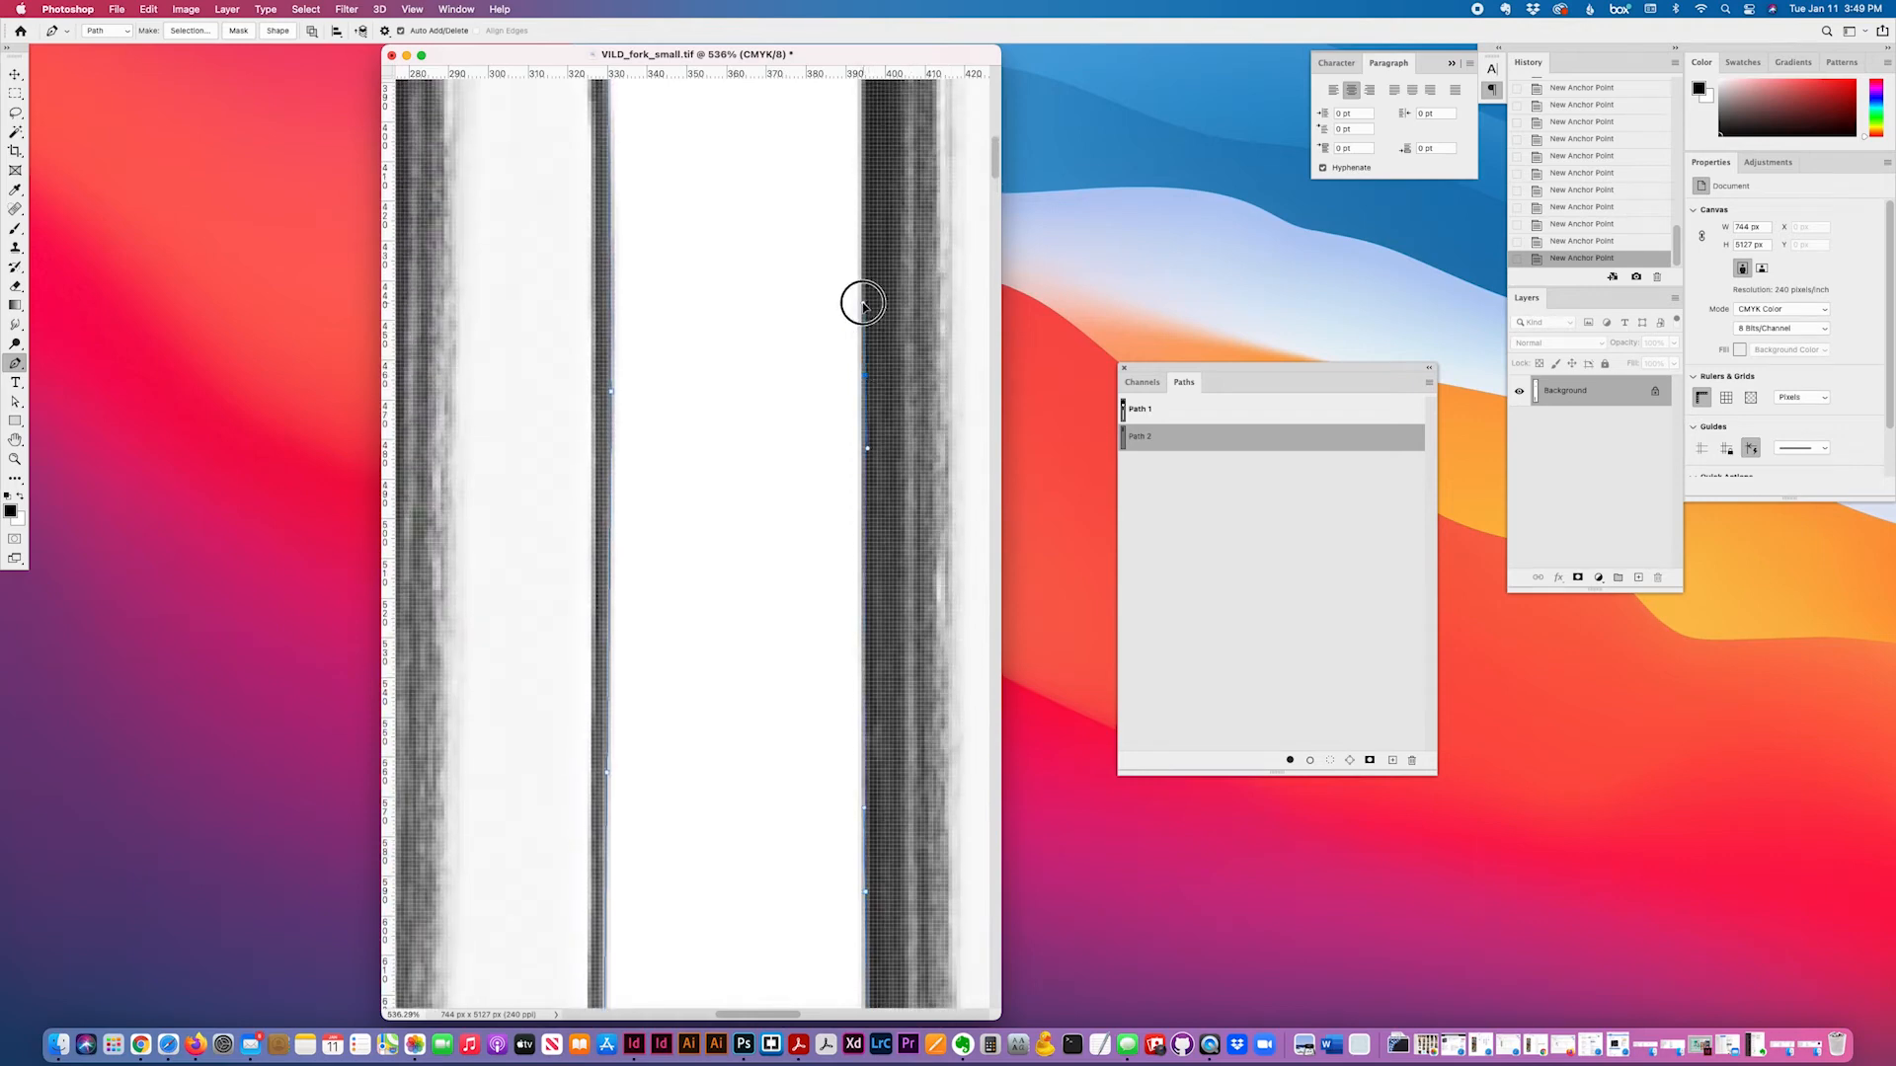
scroll(877, 348, "up", 5)
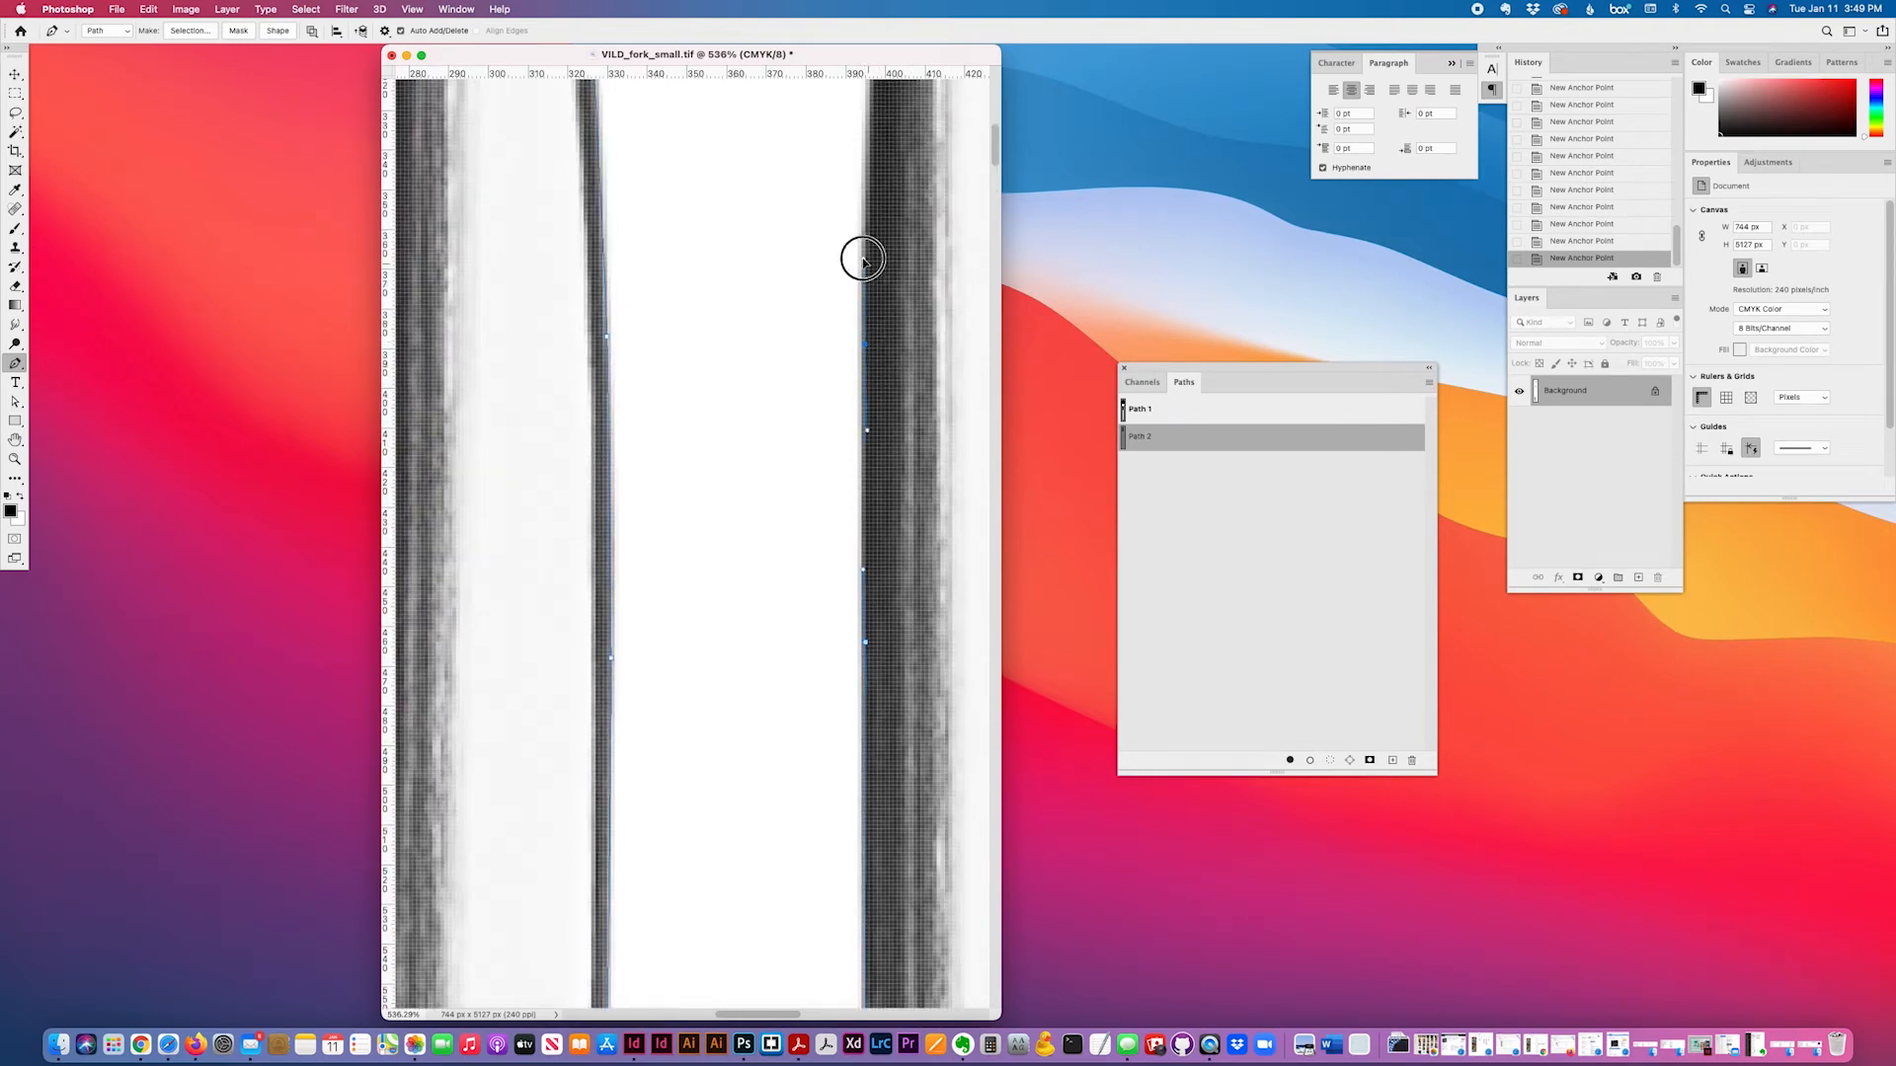
scroll(864, 260, "up", 6)
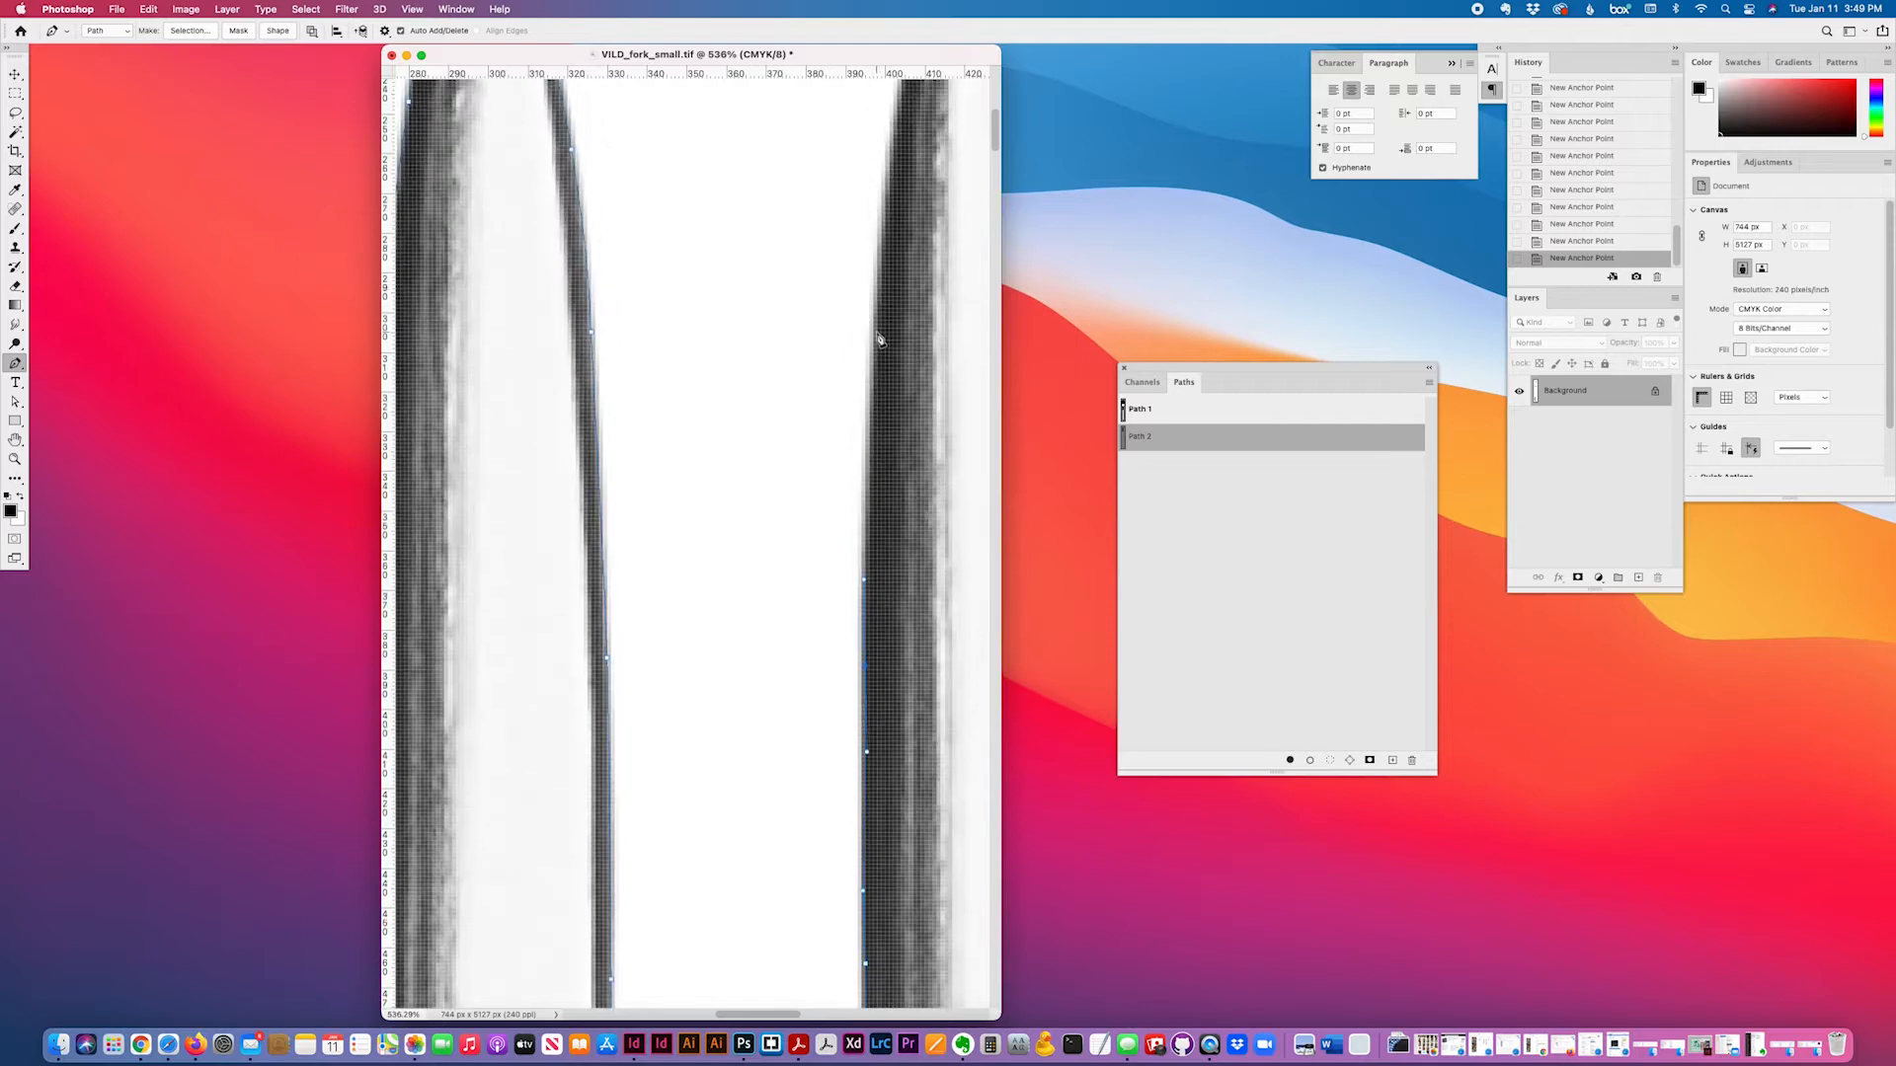
scroll(904, 306, "up", 10)
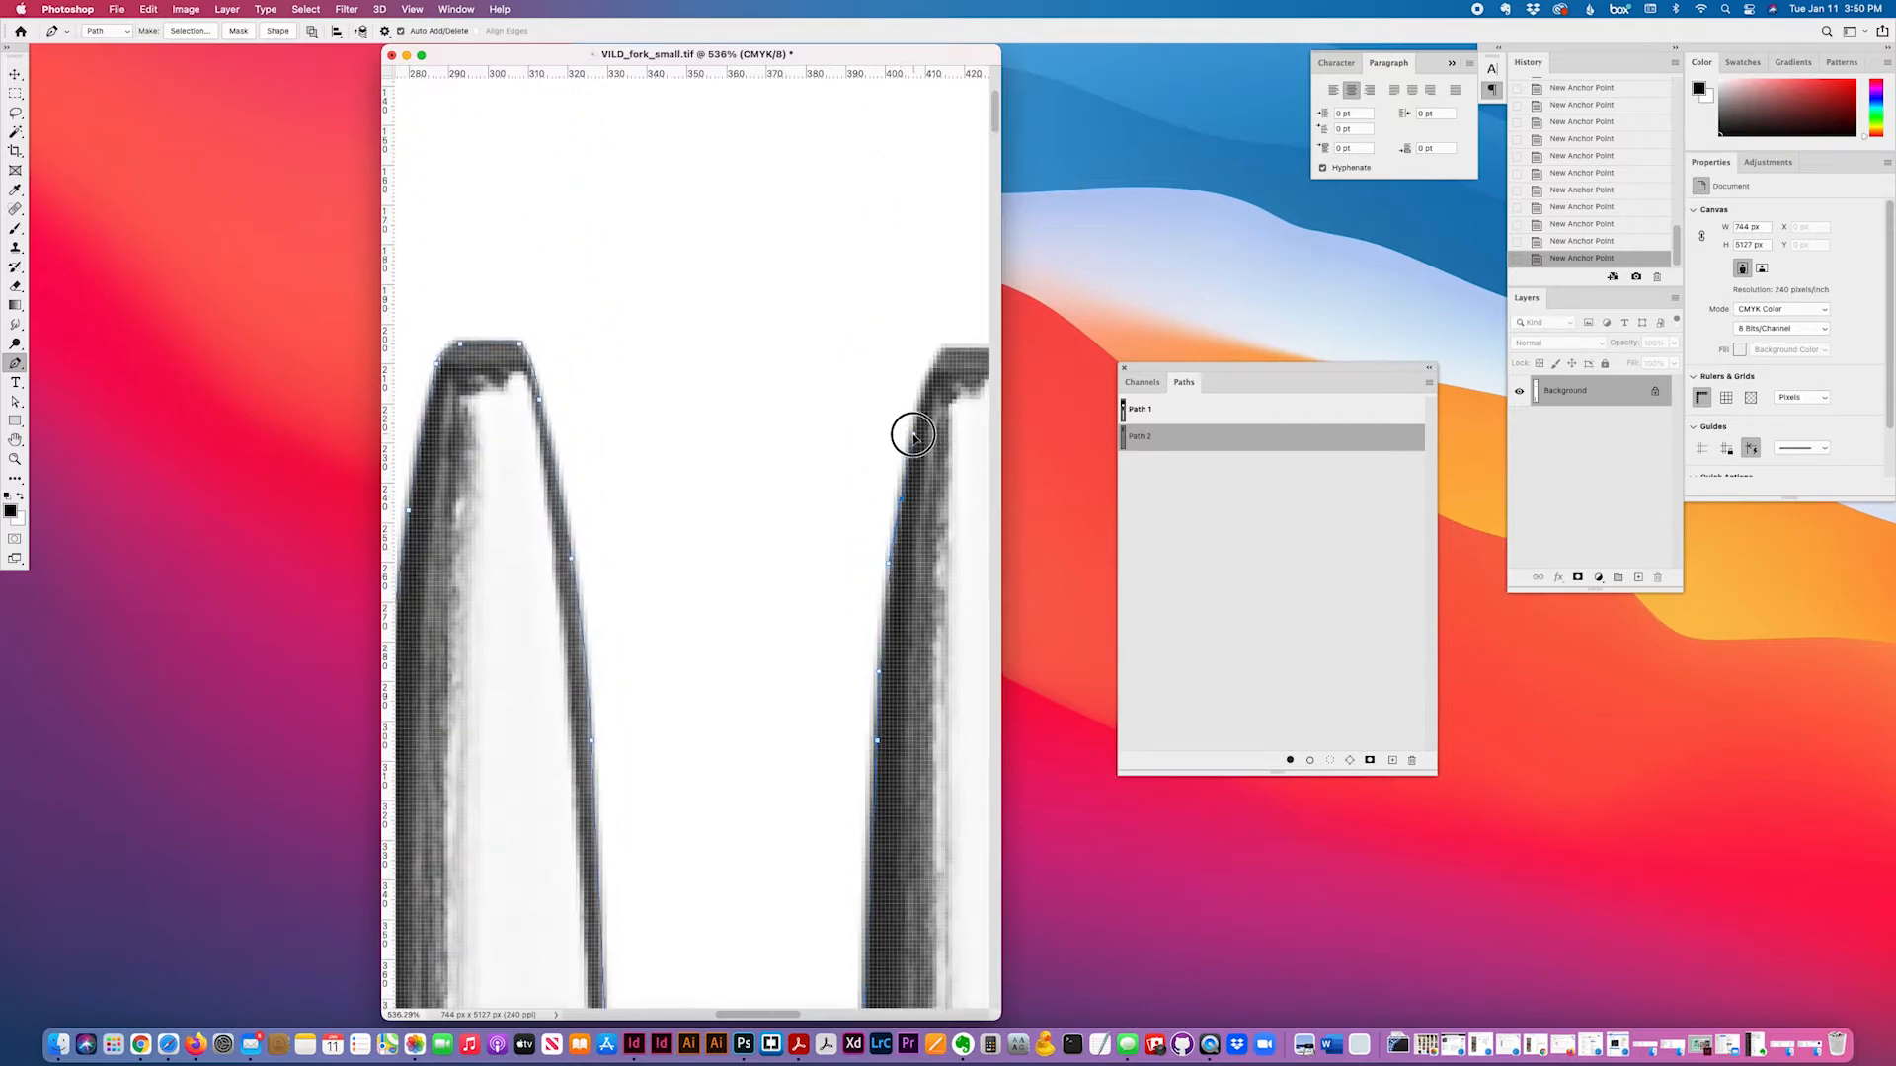
- Trace the third tine's flat tip with closely spaced anchor points, rounding its corners onto the right edge
scroll(916, 446, "up", 3)
scroll(914, 445, "right", 4)
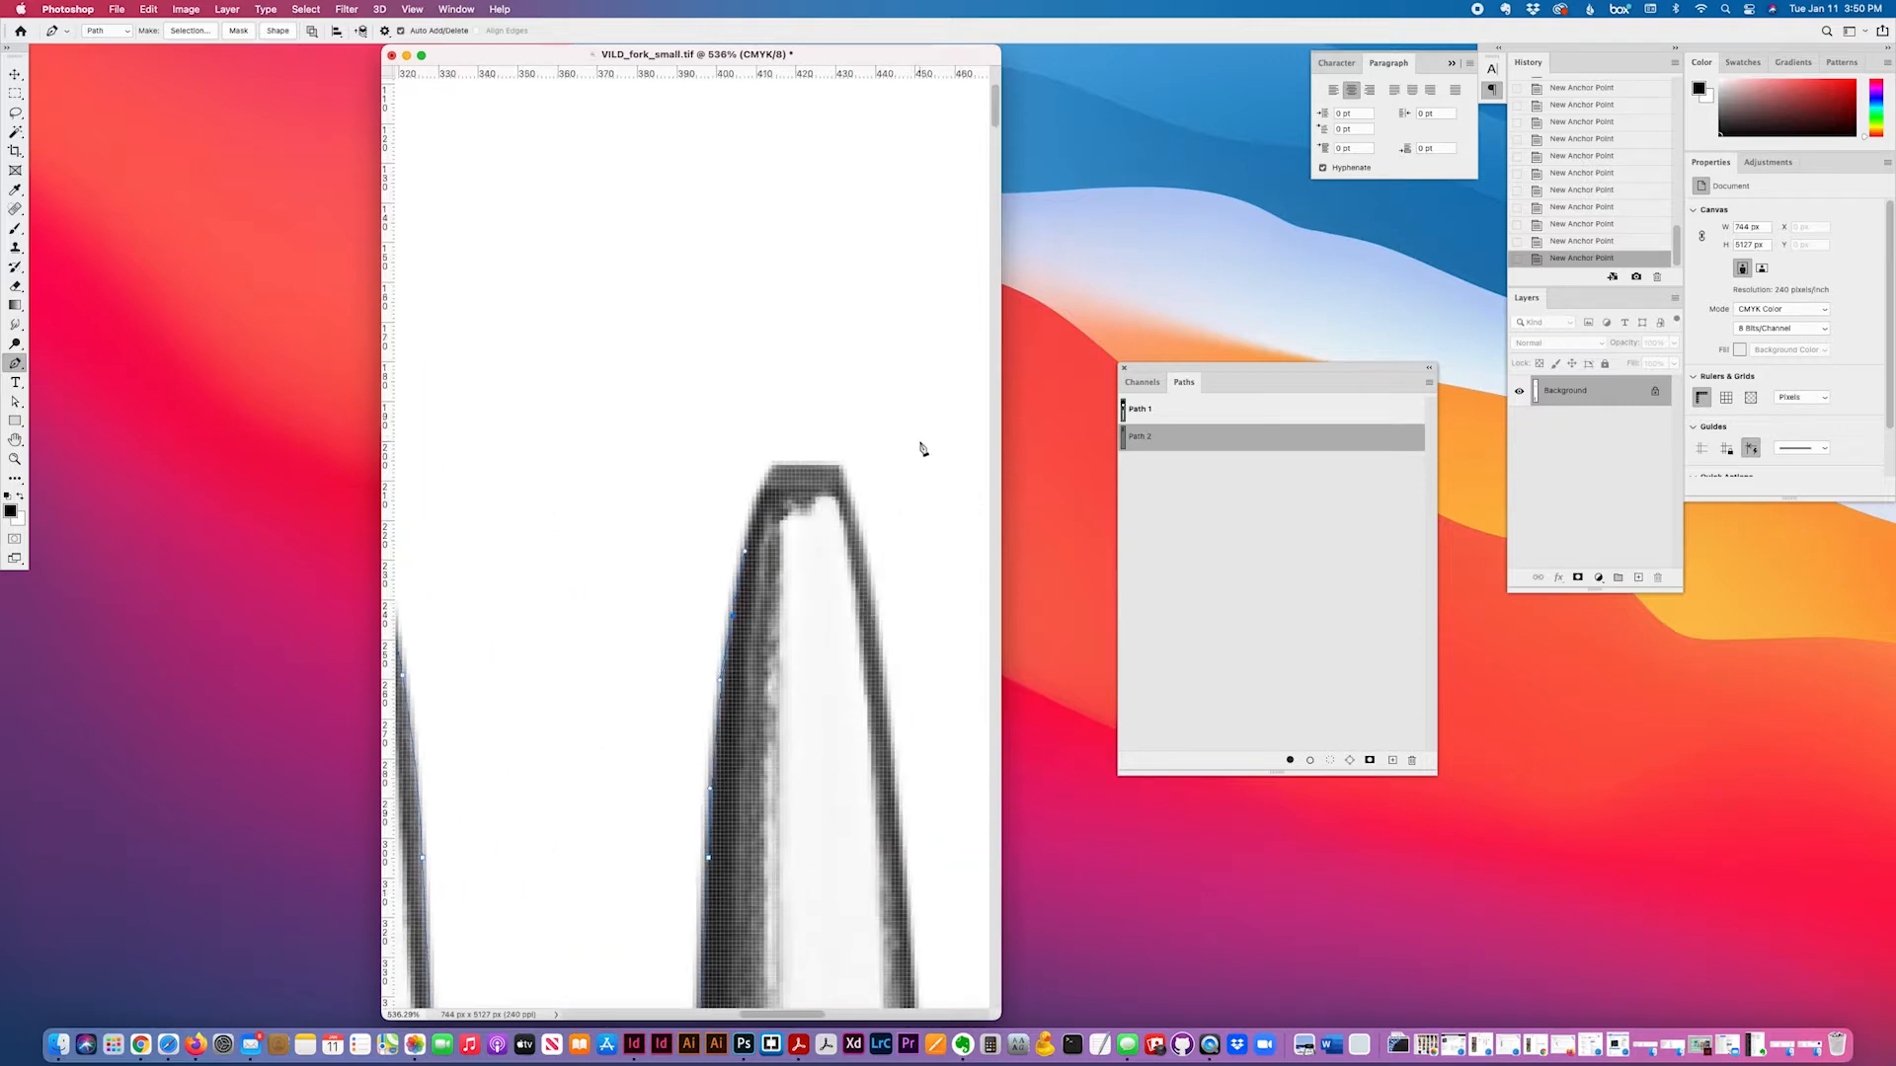
left_click(776, 469)
left_click(809, 466)
left_click(826, 469)
left_click(841, 476)
scroll(842, 483, "right", 5)
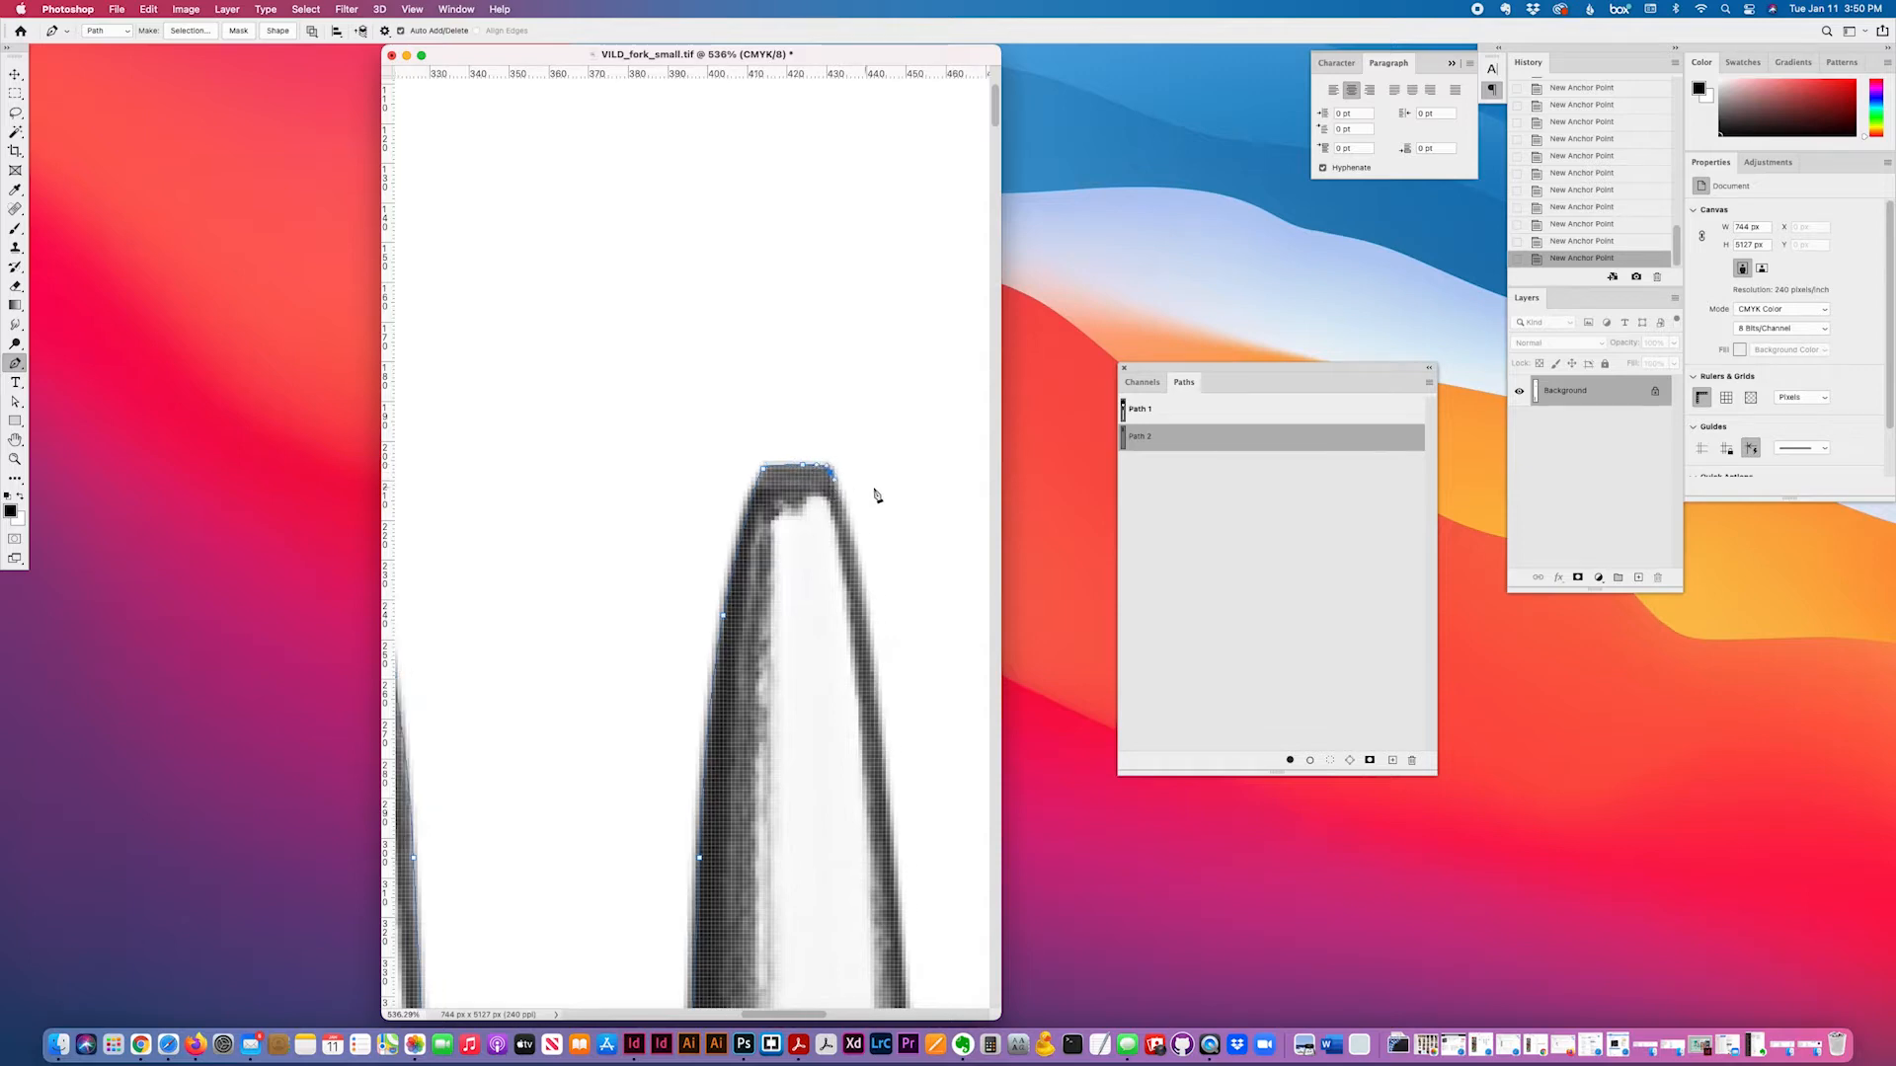
- Trace the tapered upper stretch of the third tine's right edge with smooth anchor points
left_click_drag(701, 564, 707, 605)
scroll(804, 550, "down", 10)
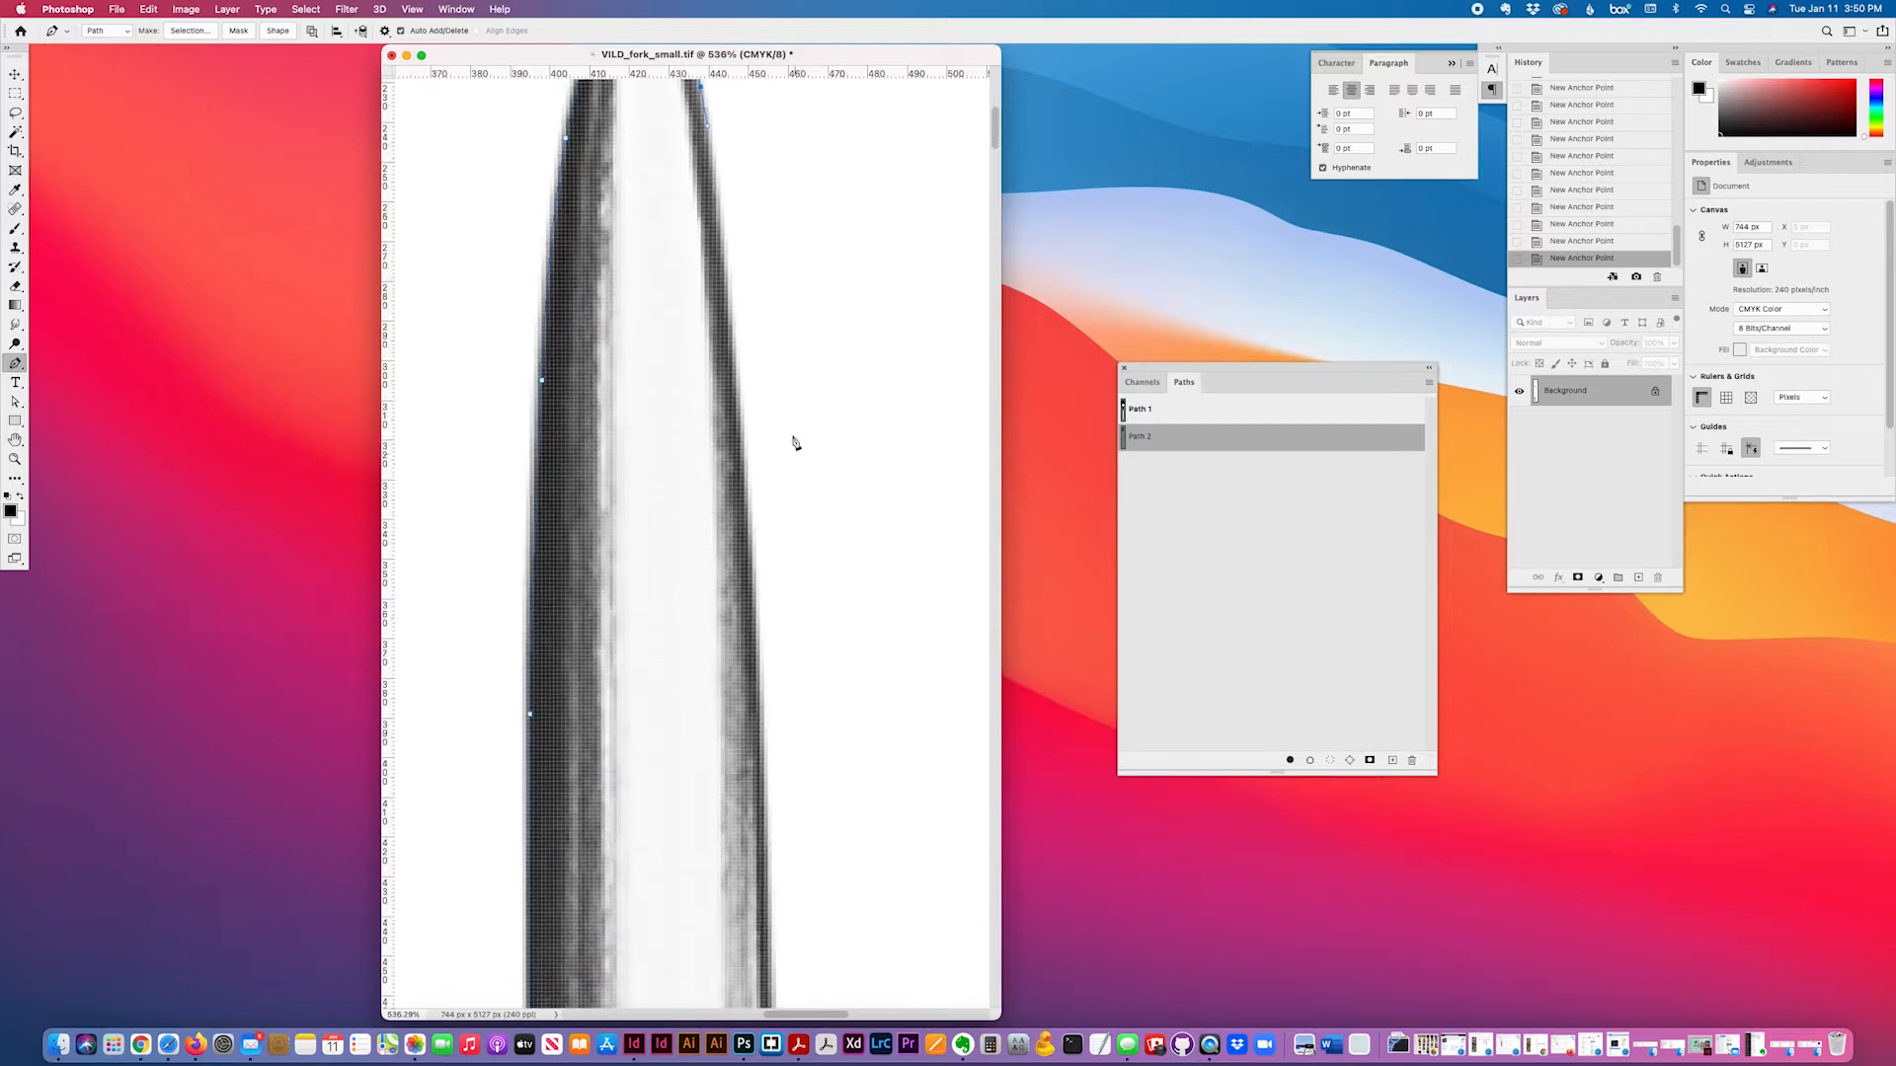
left_click_drag(731, 358, 826, 613)
scroll(762, 534, "down", 6)
scroll(770, 514, "down", 3)
scroll(791, 550, "down", 5)
scroll(825, 613, "down", 12)
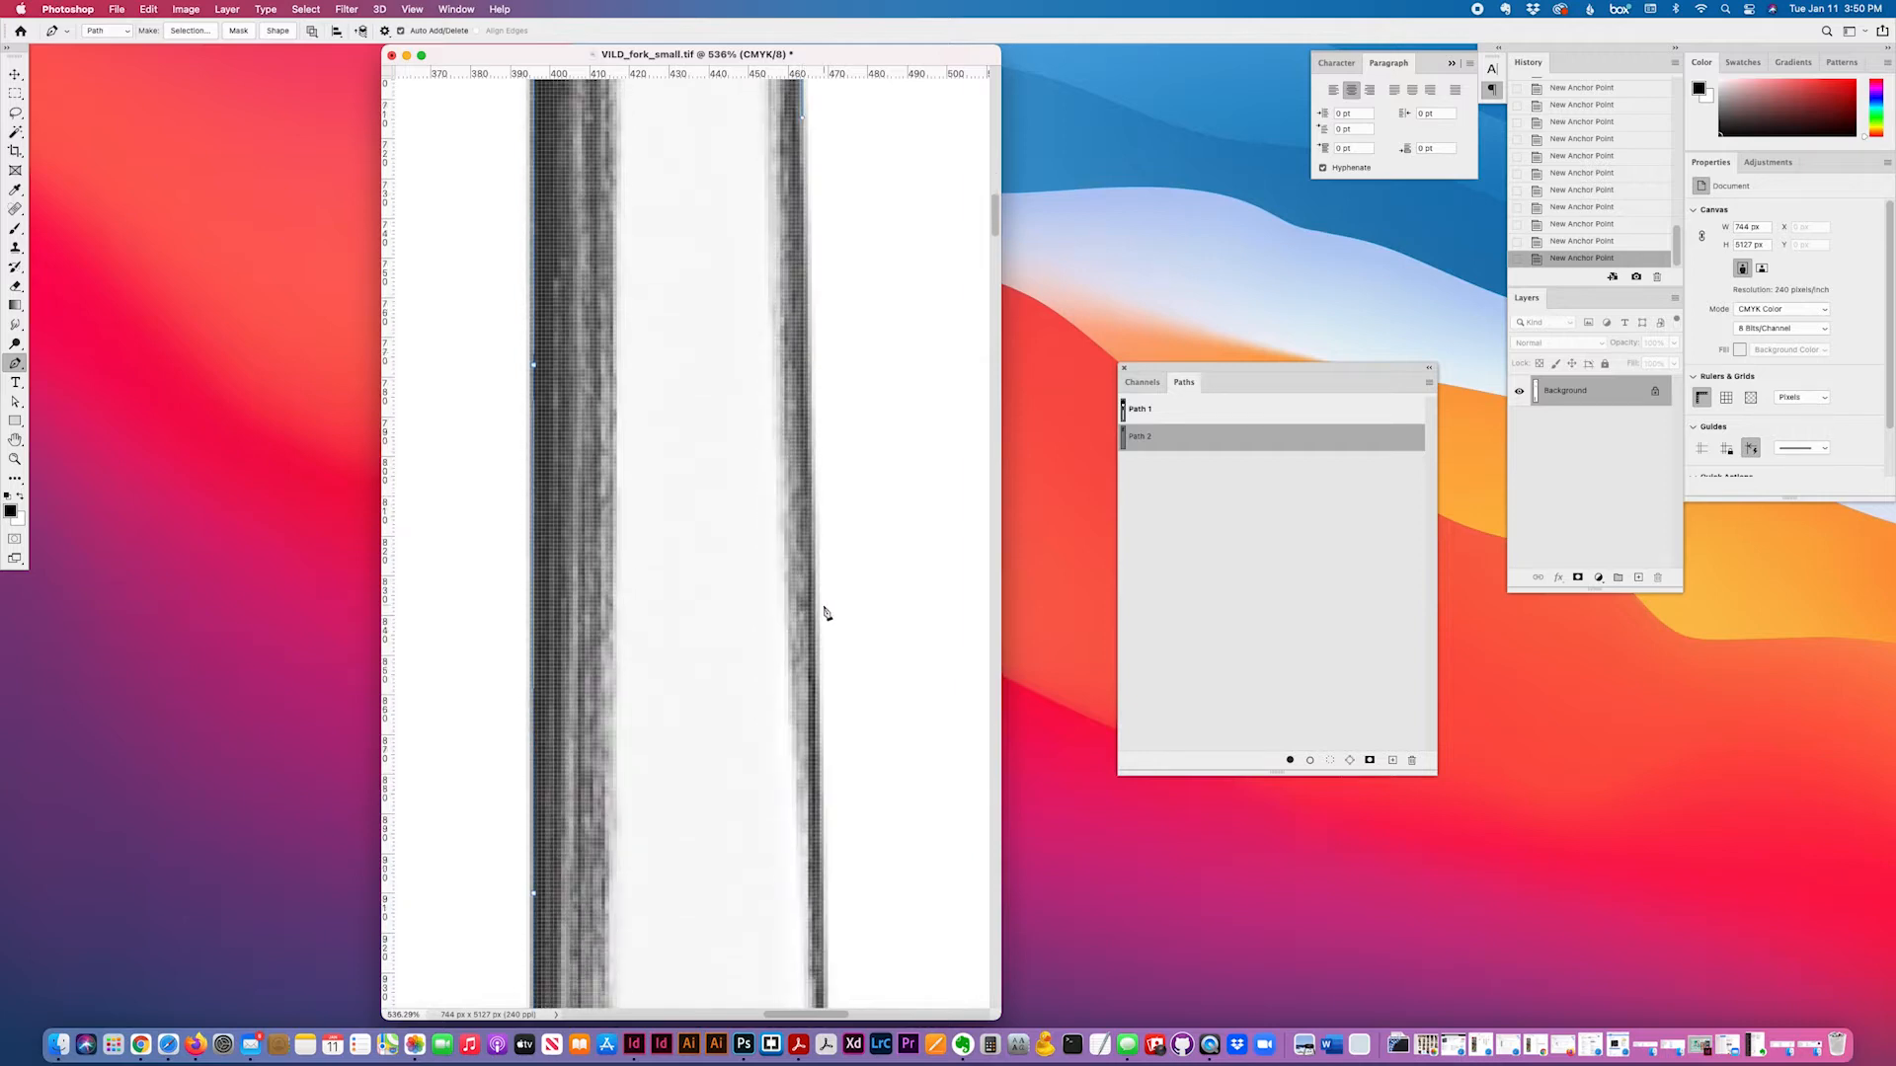
- Add smooth anchor points down the middle stretch of the third tine's right edge
left_click(816, 543)
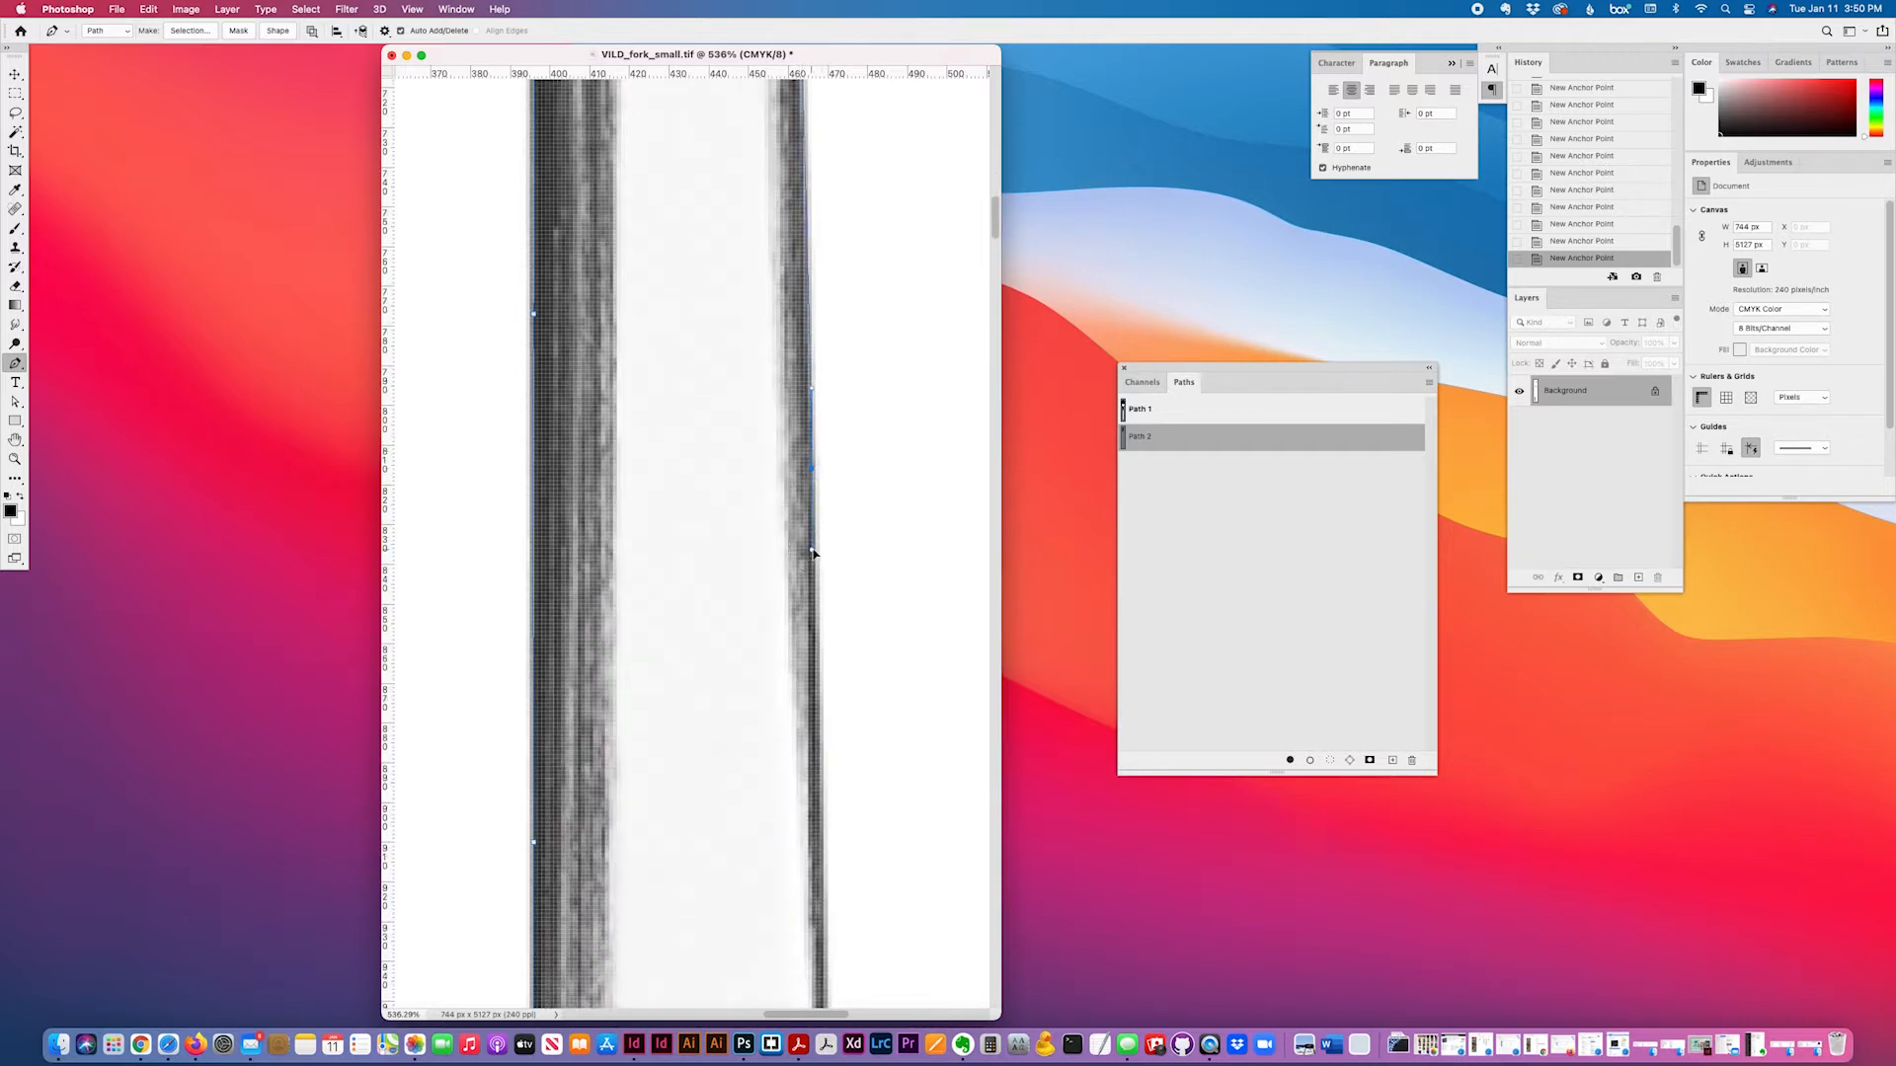
scroll(833, 554, "down", 6)
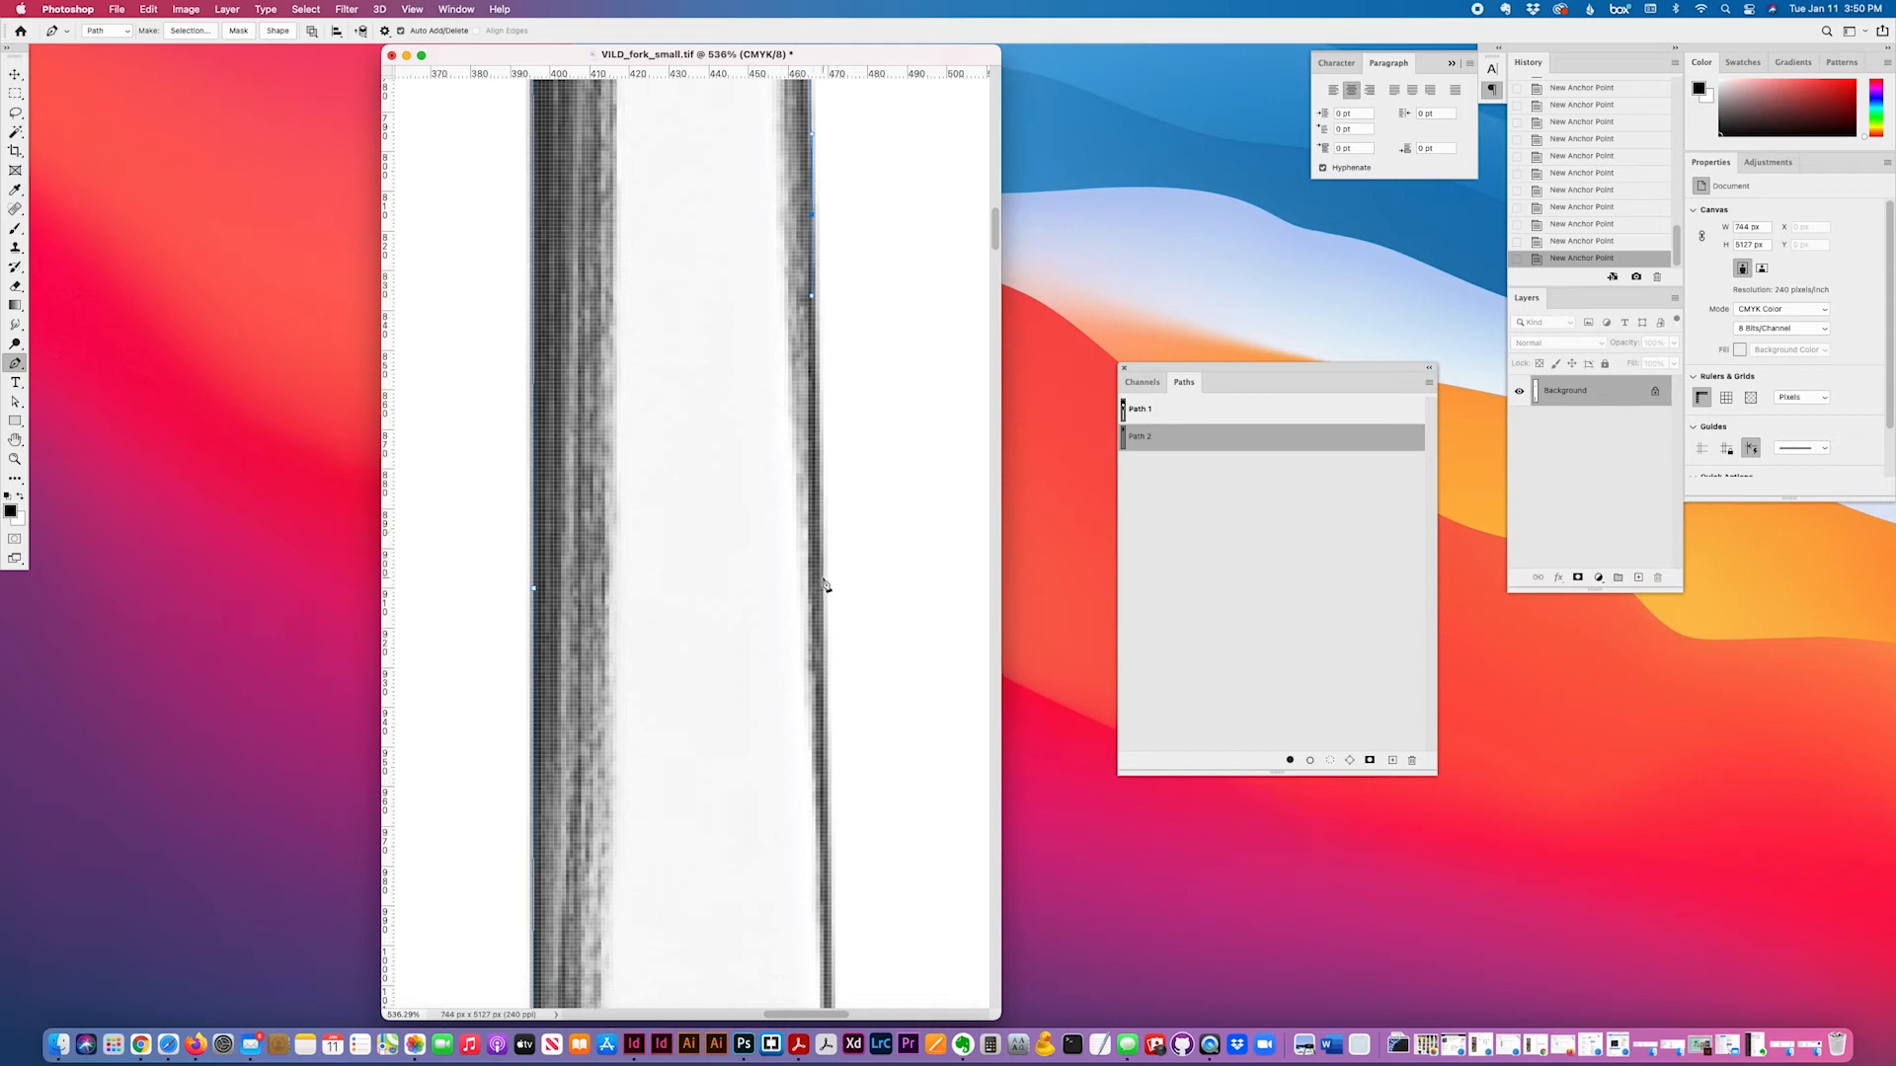
left_click_drag(825, 582, 825, 678)
scroll(886, 554, "down", 2)
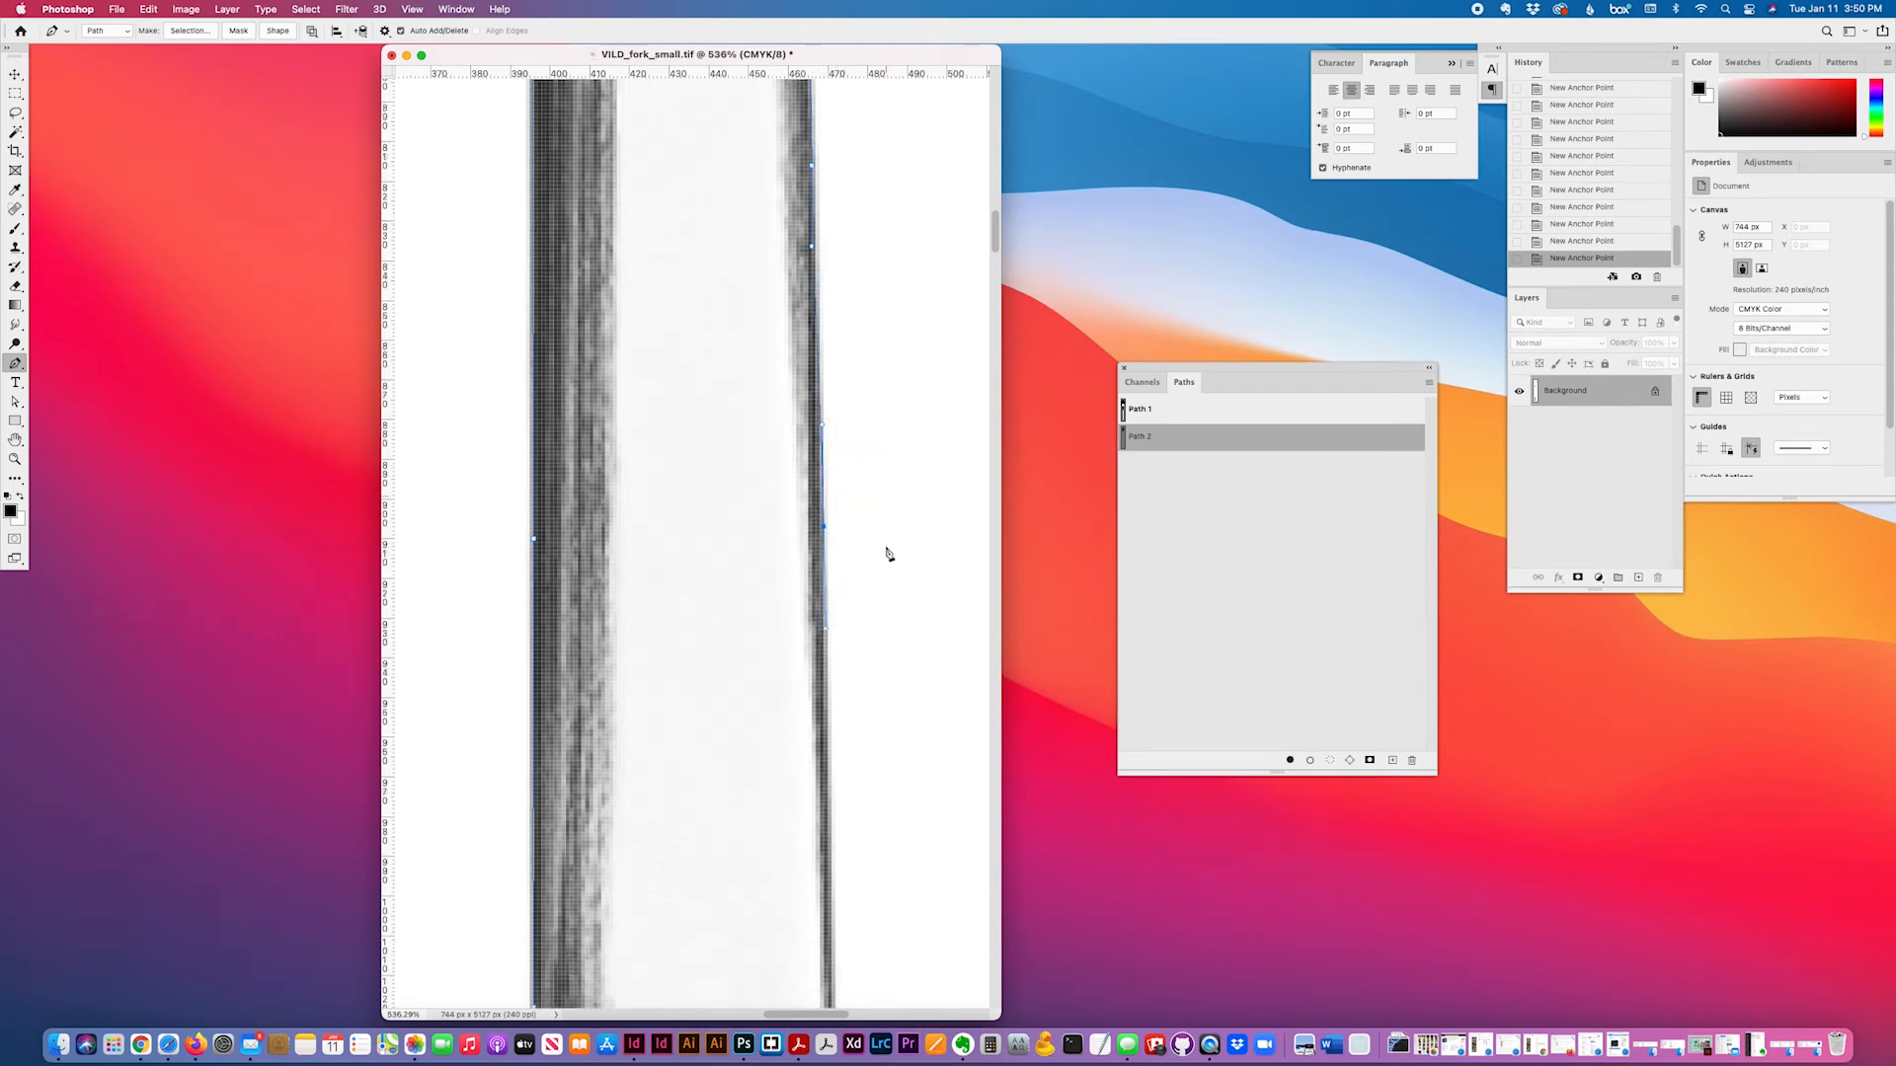
scroll(886, 554, "down", 5)
scroll(859, 548, "up", 1)
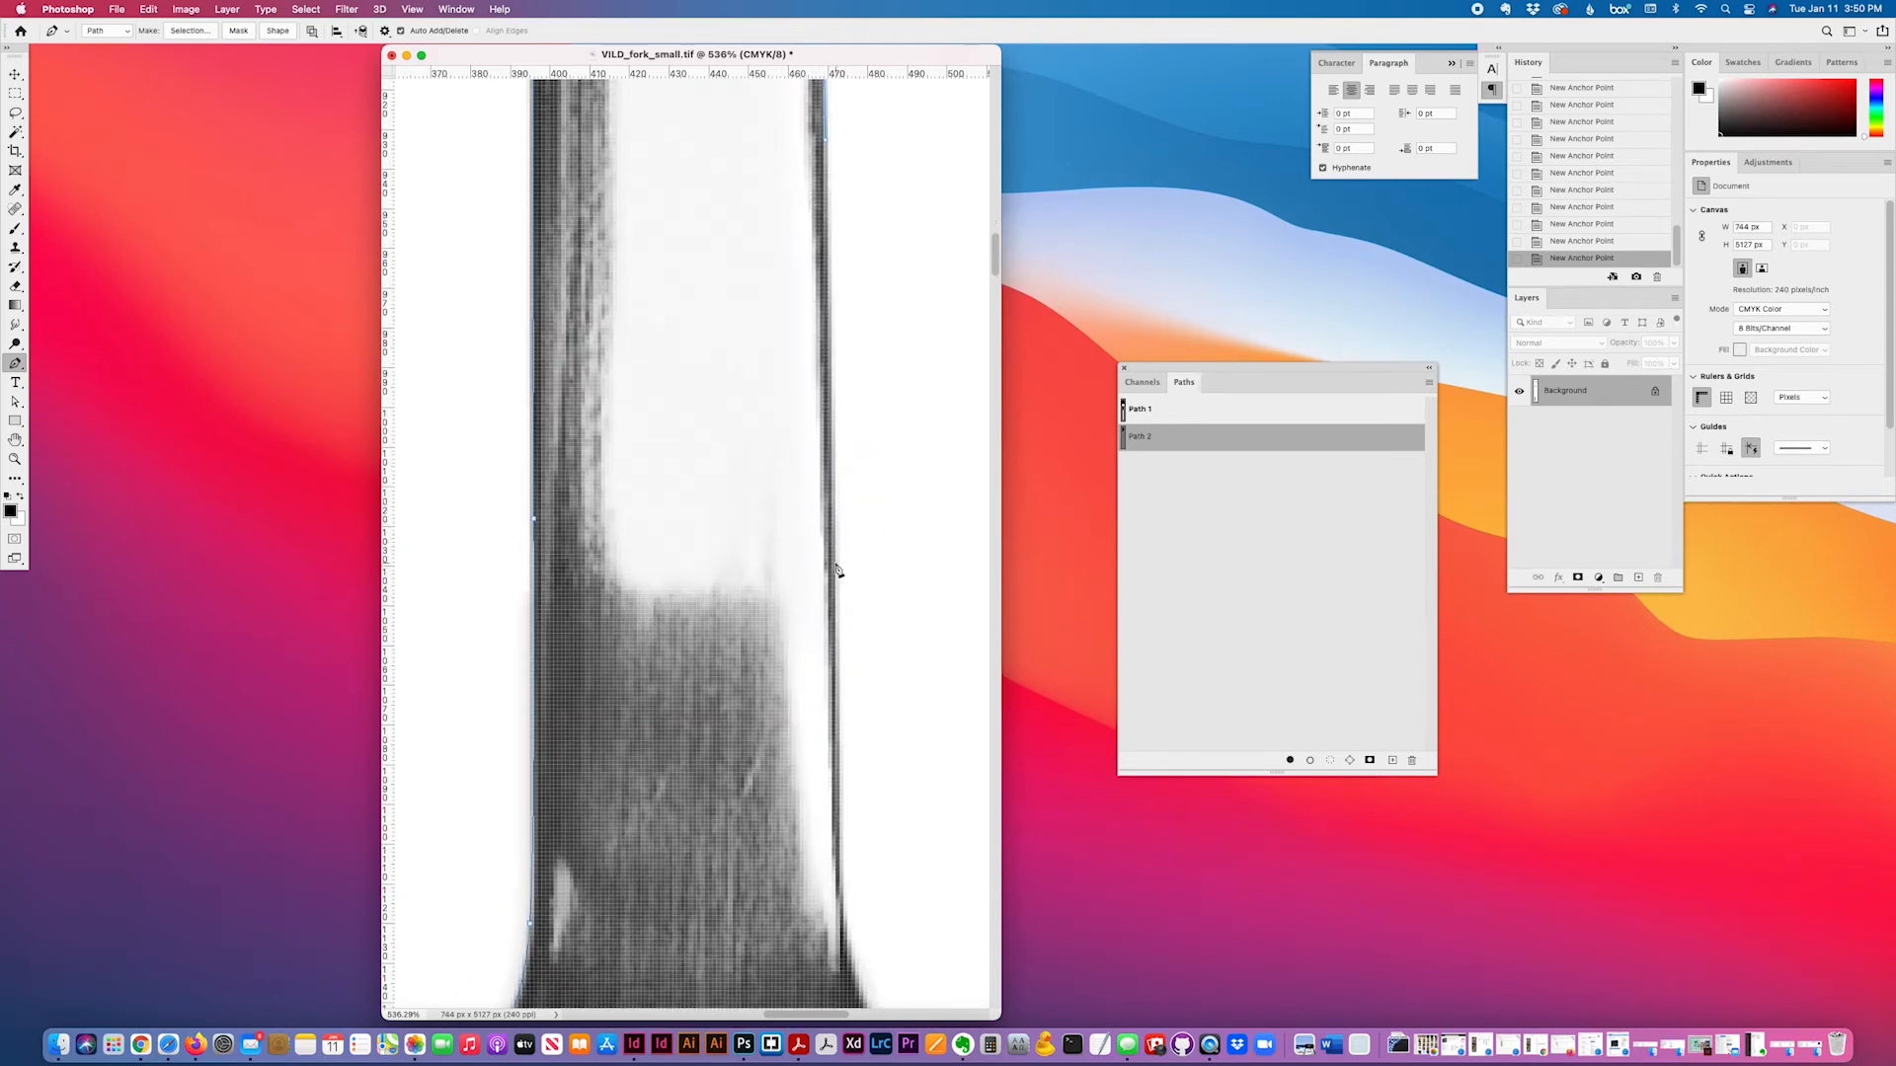
- Trace the lower part of the third tine's right edge to where it curves into the gap before the fourth tine
left_click(834, 566)
left_click(833, 631)
scroll(859, 628, "down", 3)
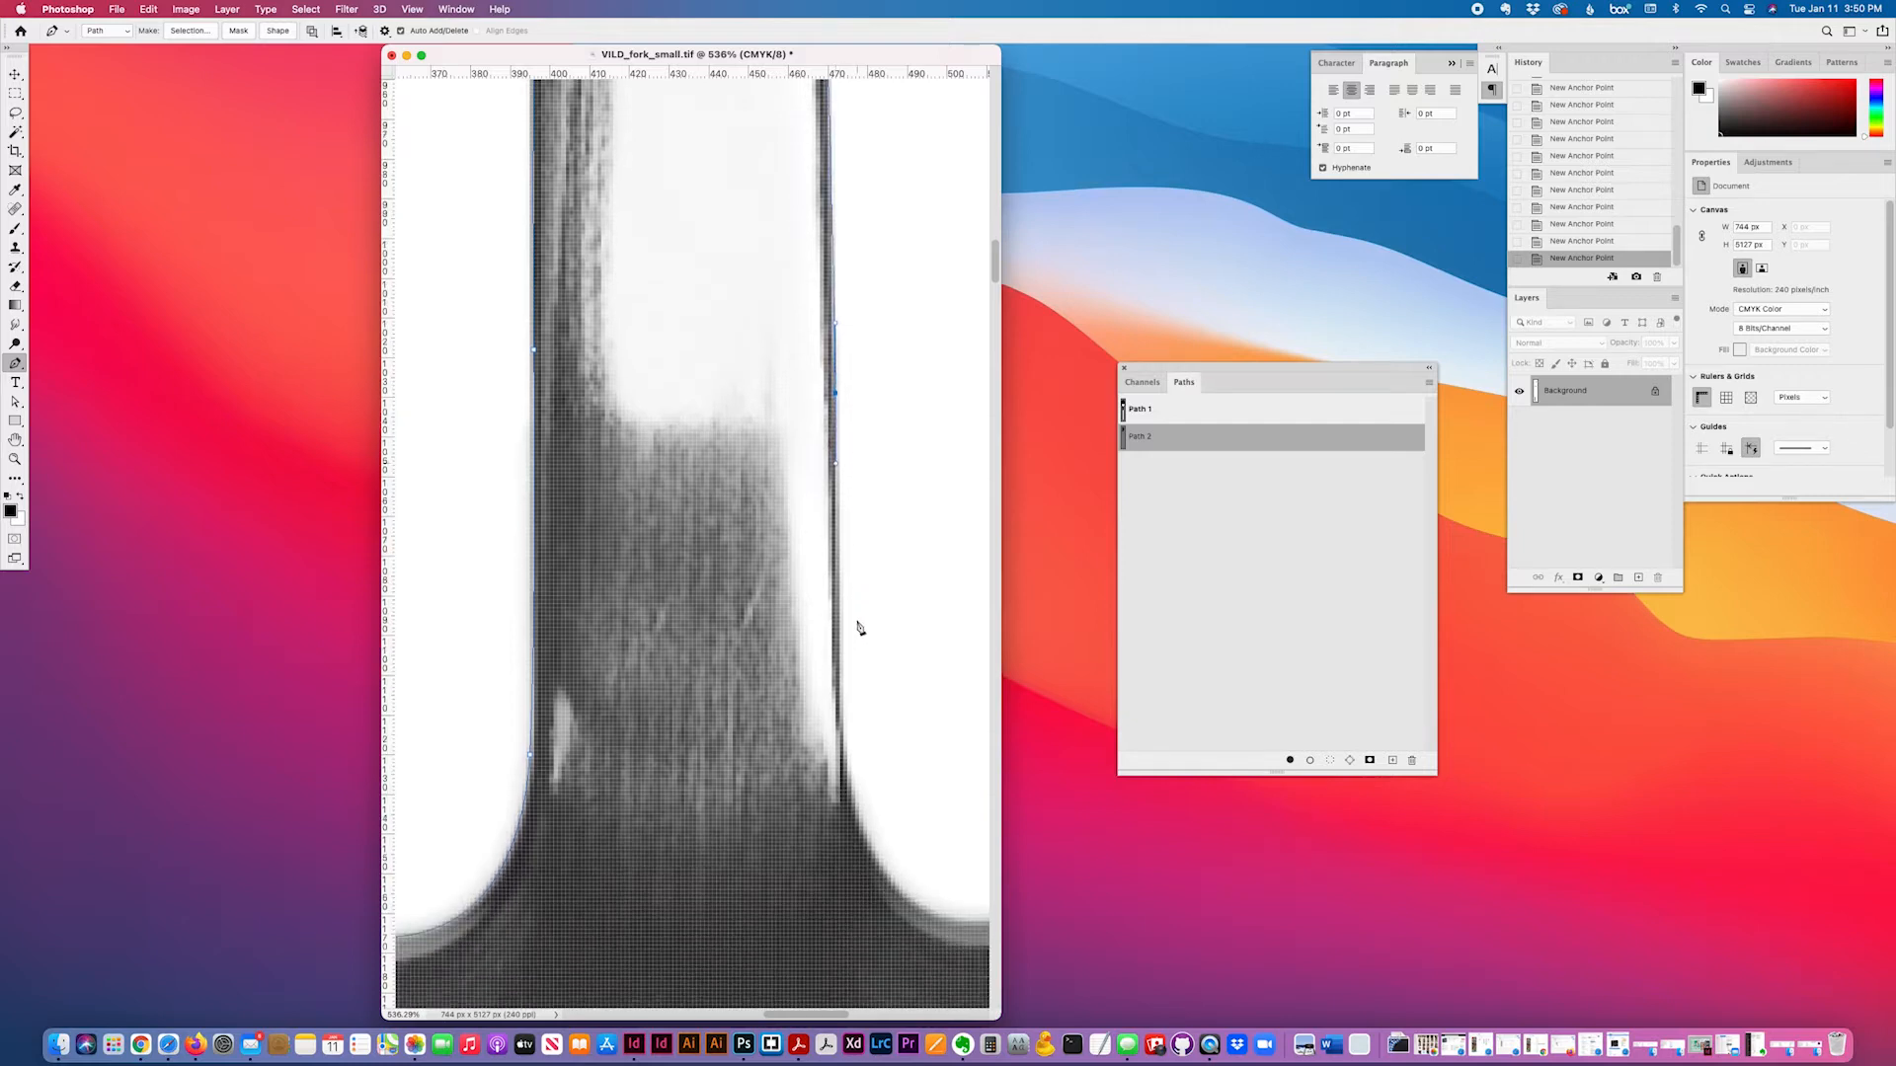
scroll(858, 628, "down", 5)
left_click(847, 500)
left_click(856, 551)
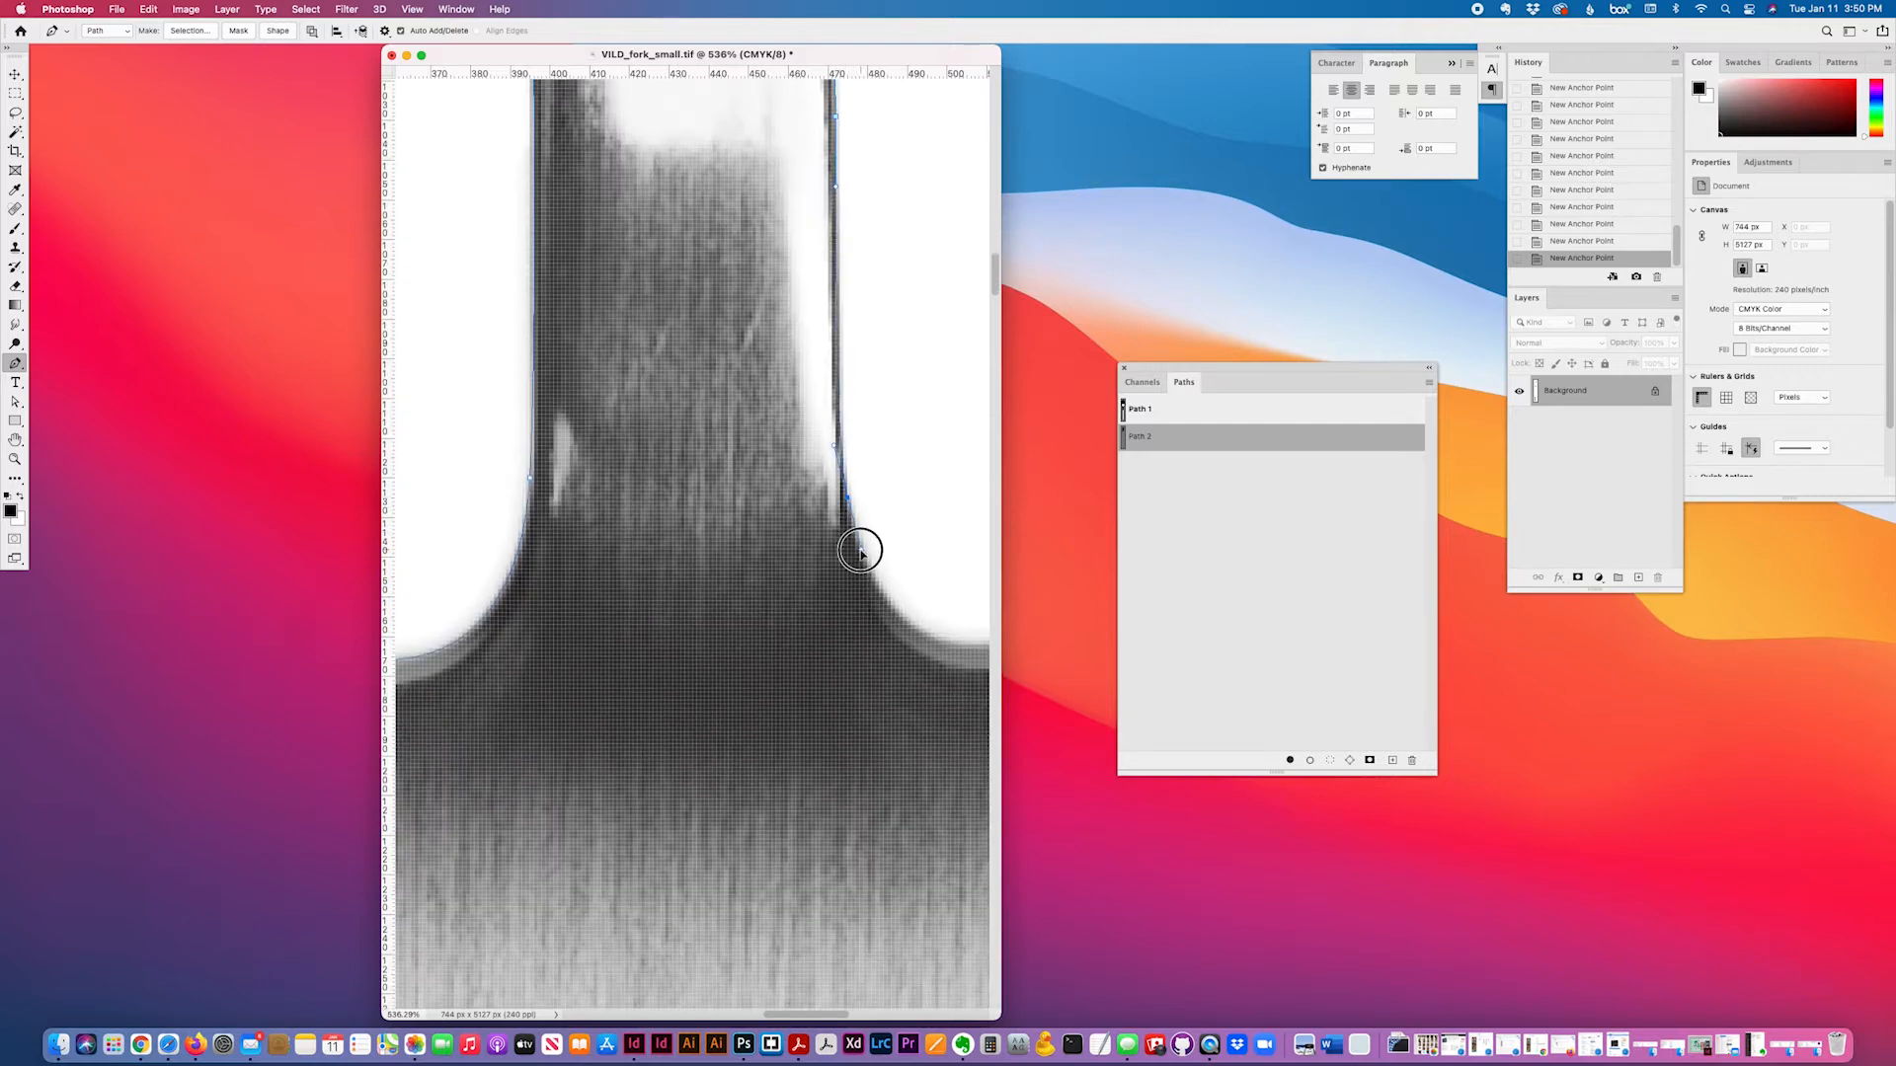
- Trace the rounded gap between the third and fourth tines and the start of the fourth tine's left edge
scroll(858, 561, "right", 1)
scroll(858, 561, "right", 5)
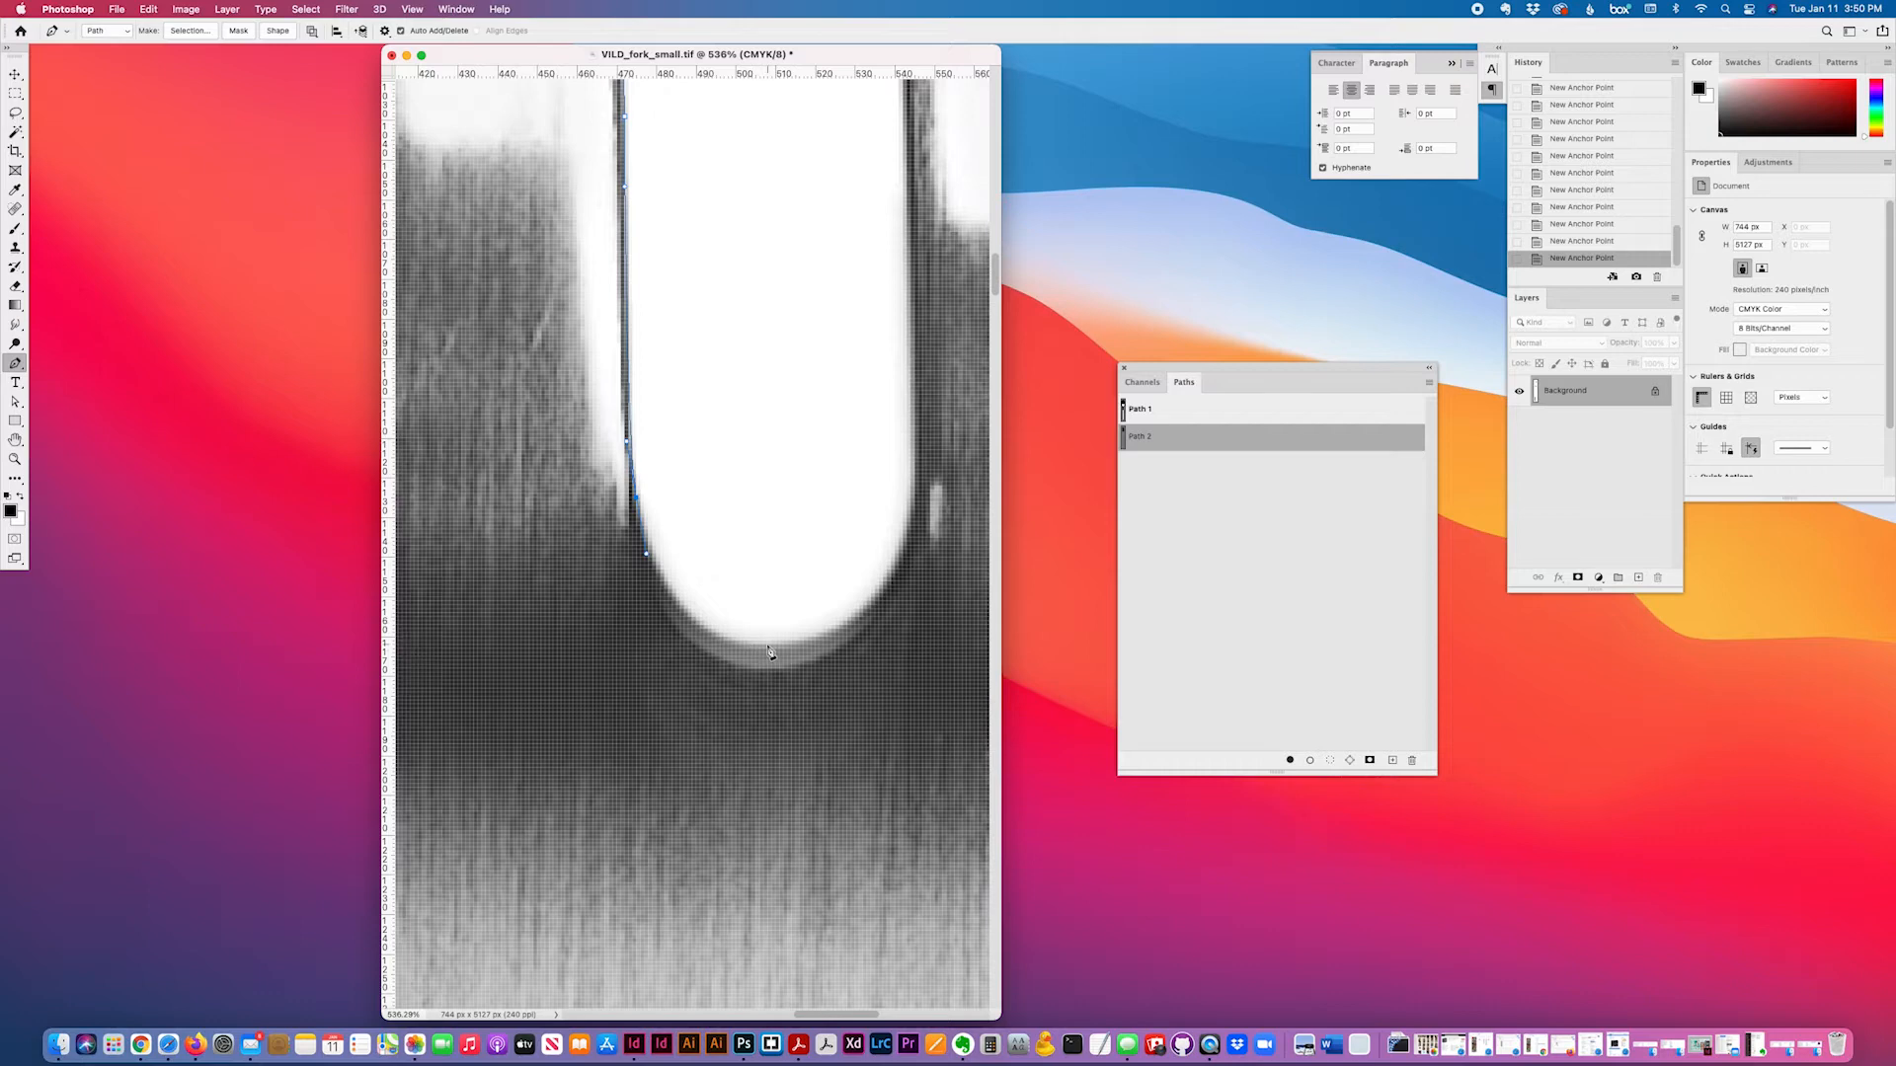
left_click_drag(769, 650, 857, 646)
left_click_drag(911, 515, 919, 444)
left_click_drag(909, 225, 906, 158)
scroll(919, 224, "up", 5)
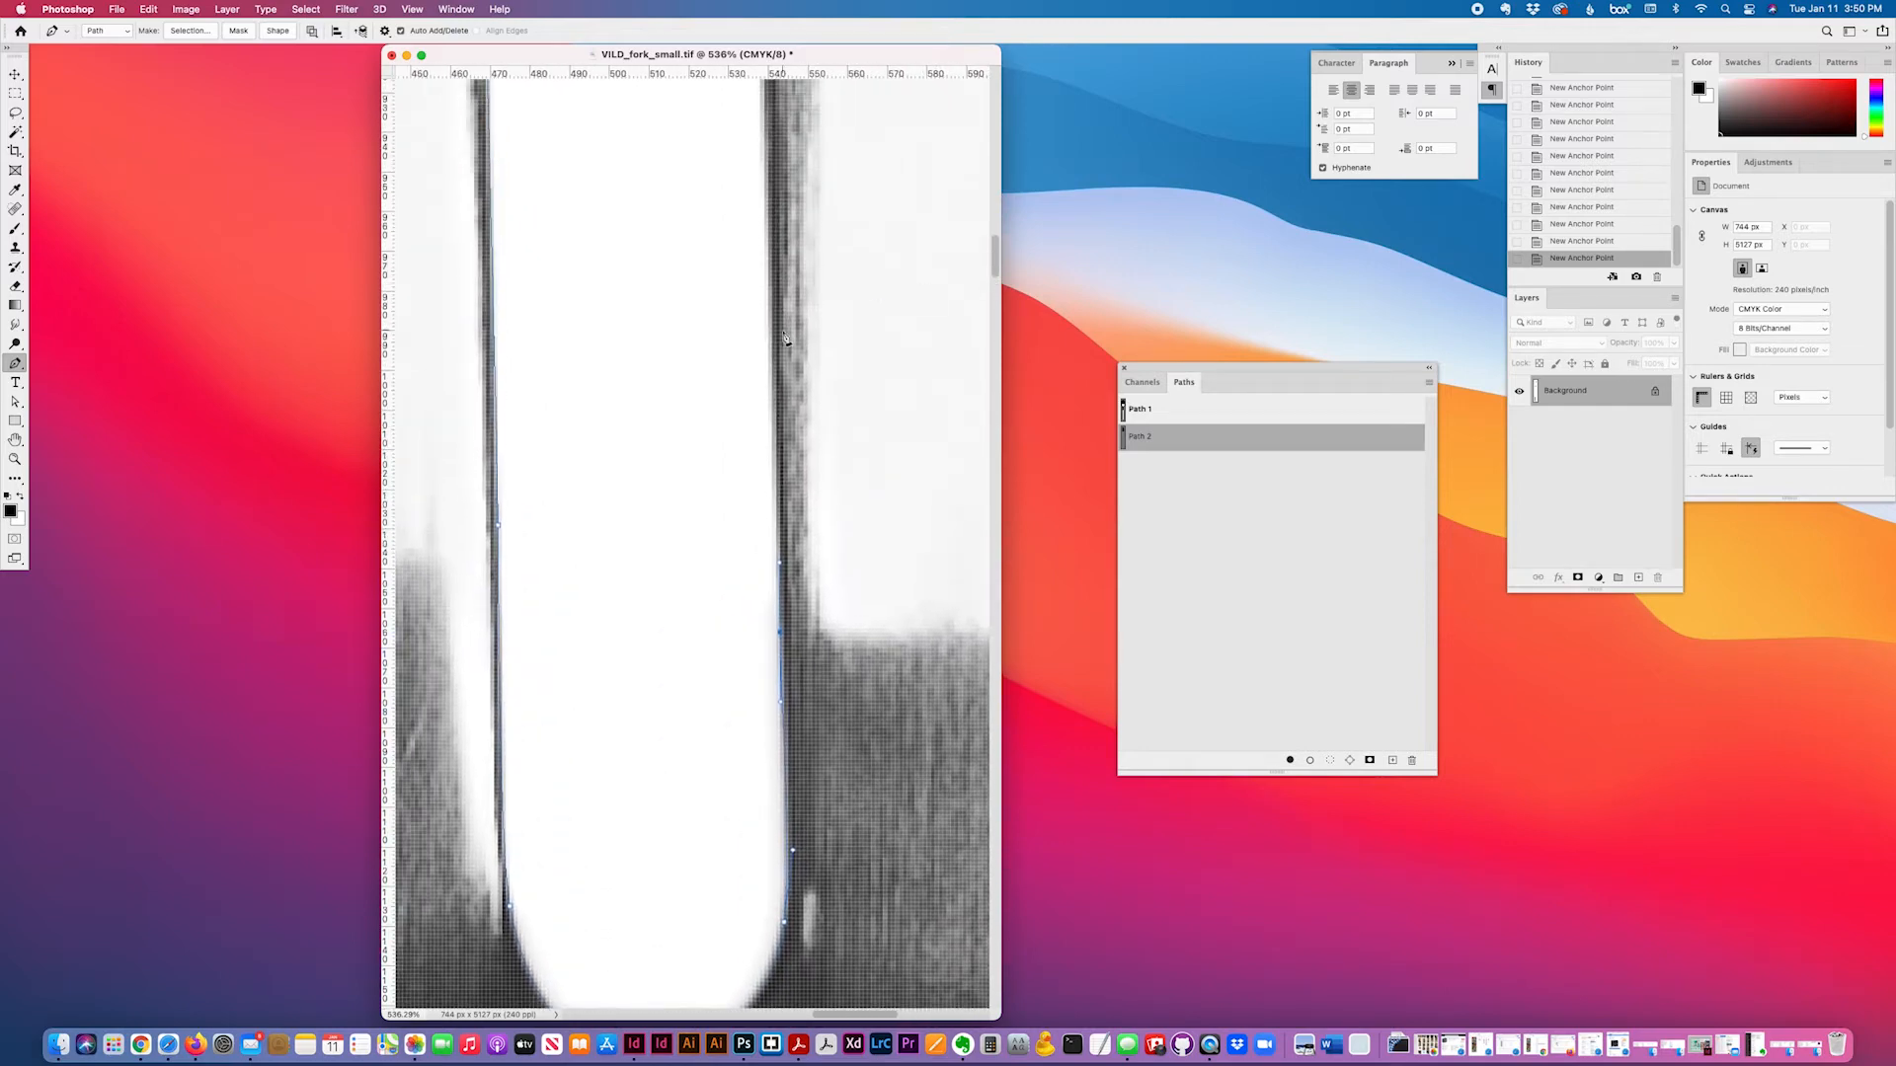
- Continue the path up the lower and middle parts of the fourth tine's left edge with smooth anchor points
left_click_drag(775, 340, 772, 254)
scroll(828, 364, "up", 8)
left_click_drag(760, 345, 760, 283)
scroll(773, 358, "up", 6)
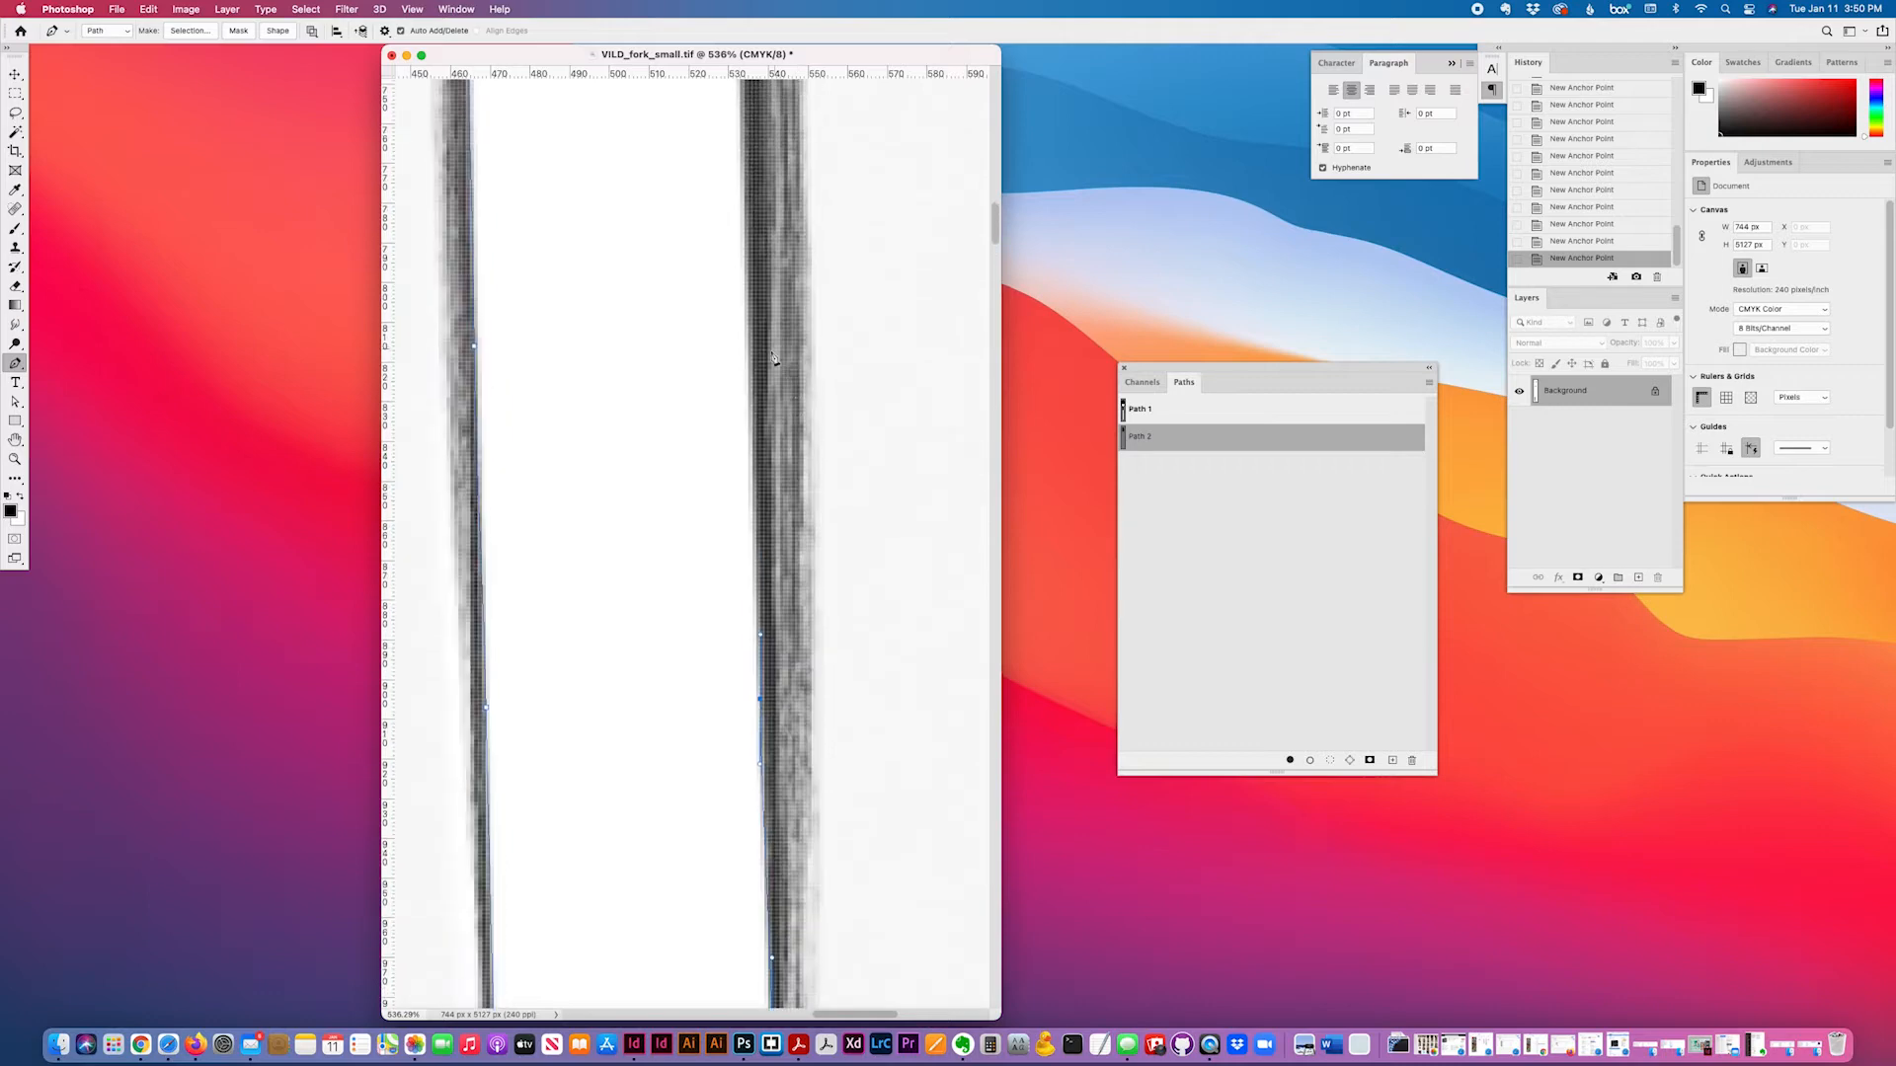
left_click_drag(753, 380, 748, 273)
scroll(757, 373, "up", 10)
- Extend the path up the upper part of the fourth tine's left edge into the taper below its tip
left_click_drag(737, 383, 721, 227)
scroll(745, 290, "up", 7)
scroll(785, 347, "up", 1)
scroll(785, 348, "up", 10)
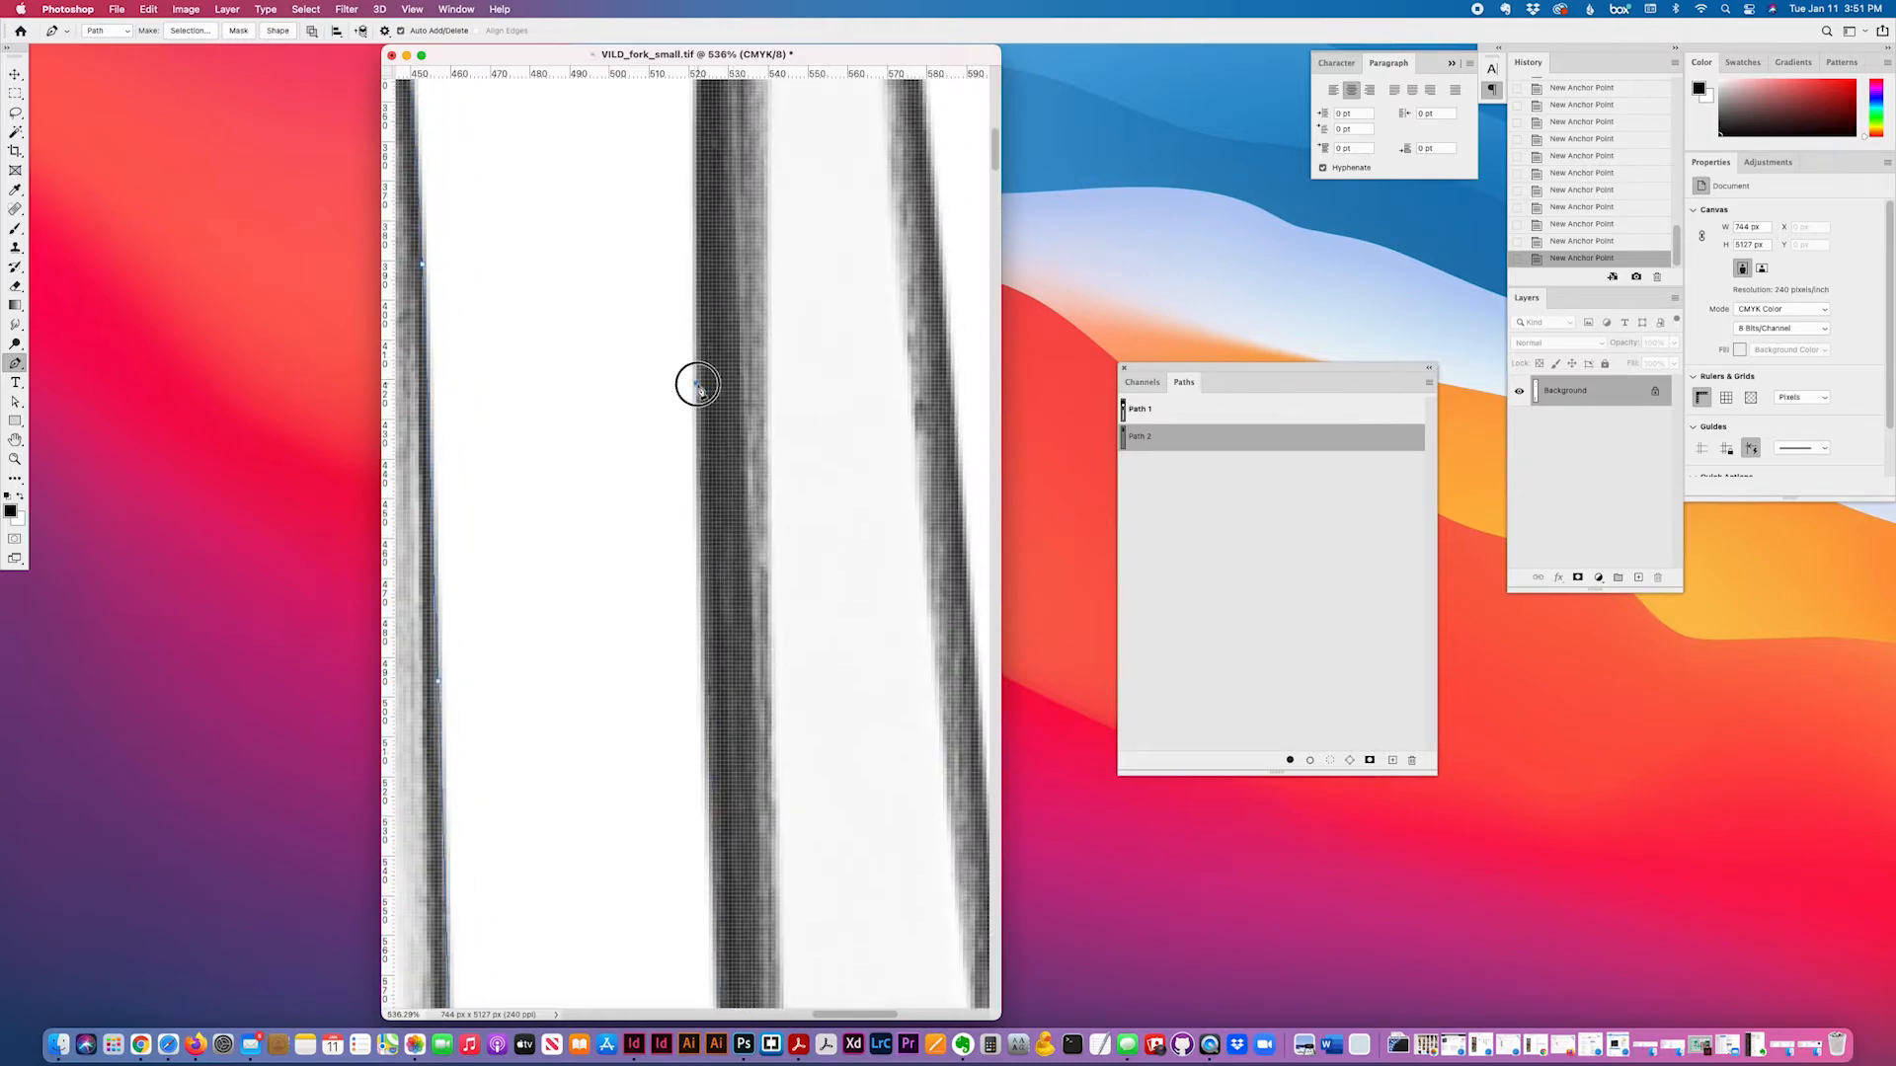
left_click_drag(698, 385, 700, 292)
scroll(702, 296, "up", 10)
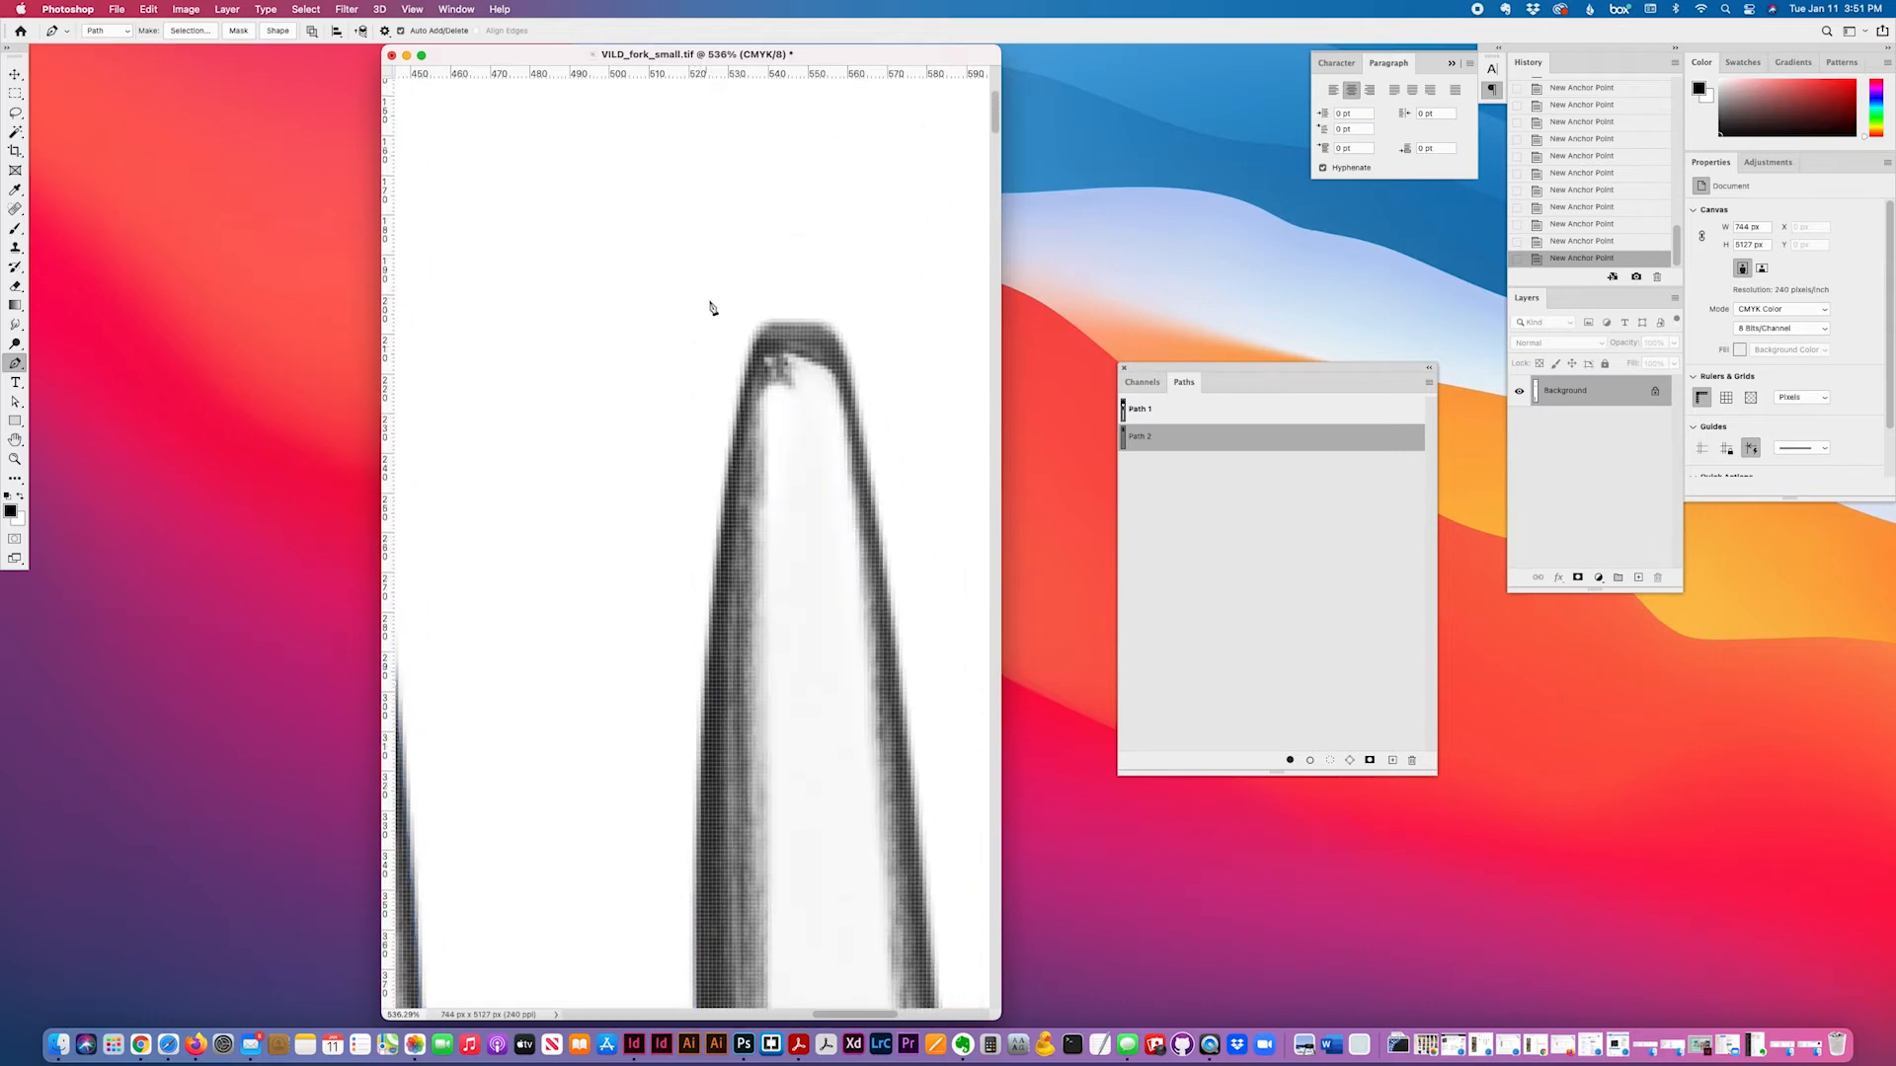
scroll(706, 395, "down", 3)
left_click(690, 507)
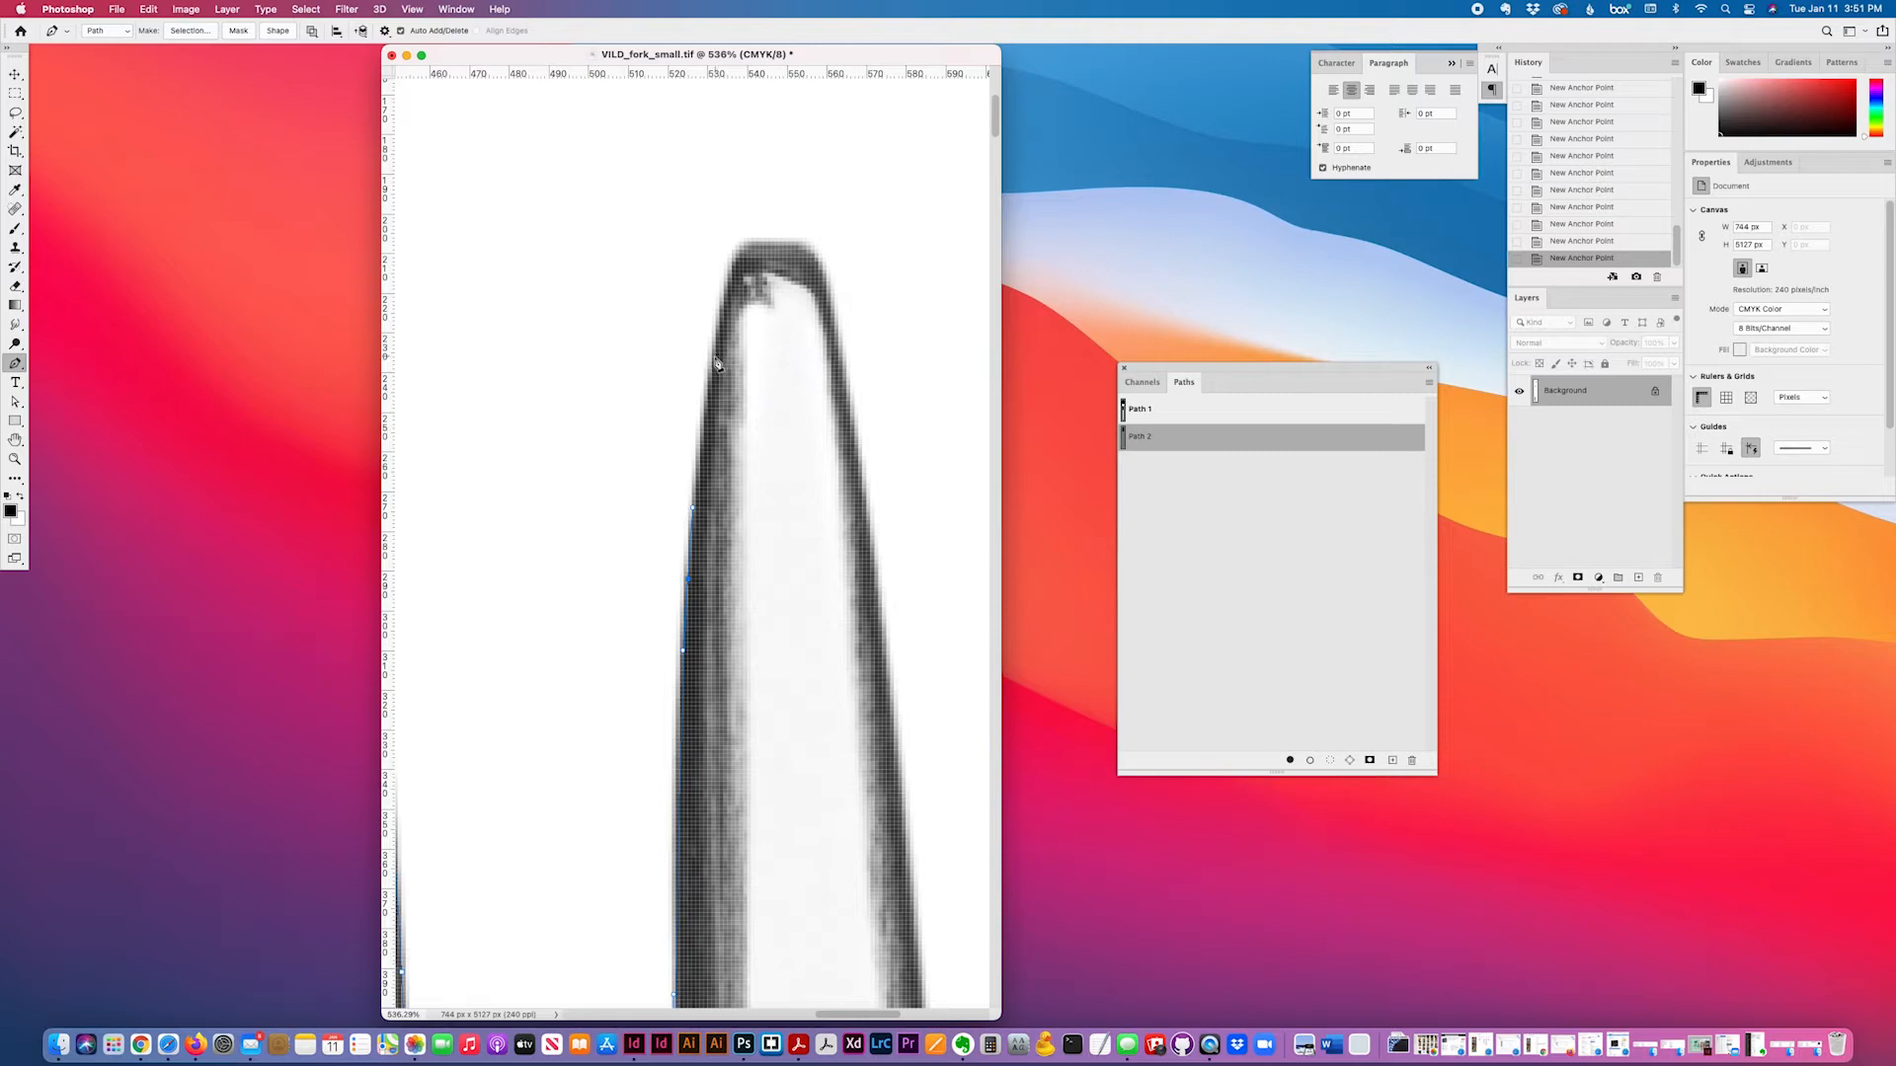
- Trace over the rounded tip of the fourth tine and down the start of its right edge
left_click_drag(728, 291, 830, 296)
left_click(855, 431)
left_click_drag(867, 504, 865, 509)
scroll(863, 513, "down", 5)
scroll(863, 512, "right", 5)
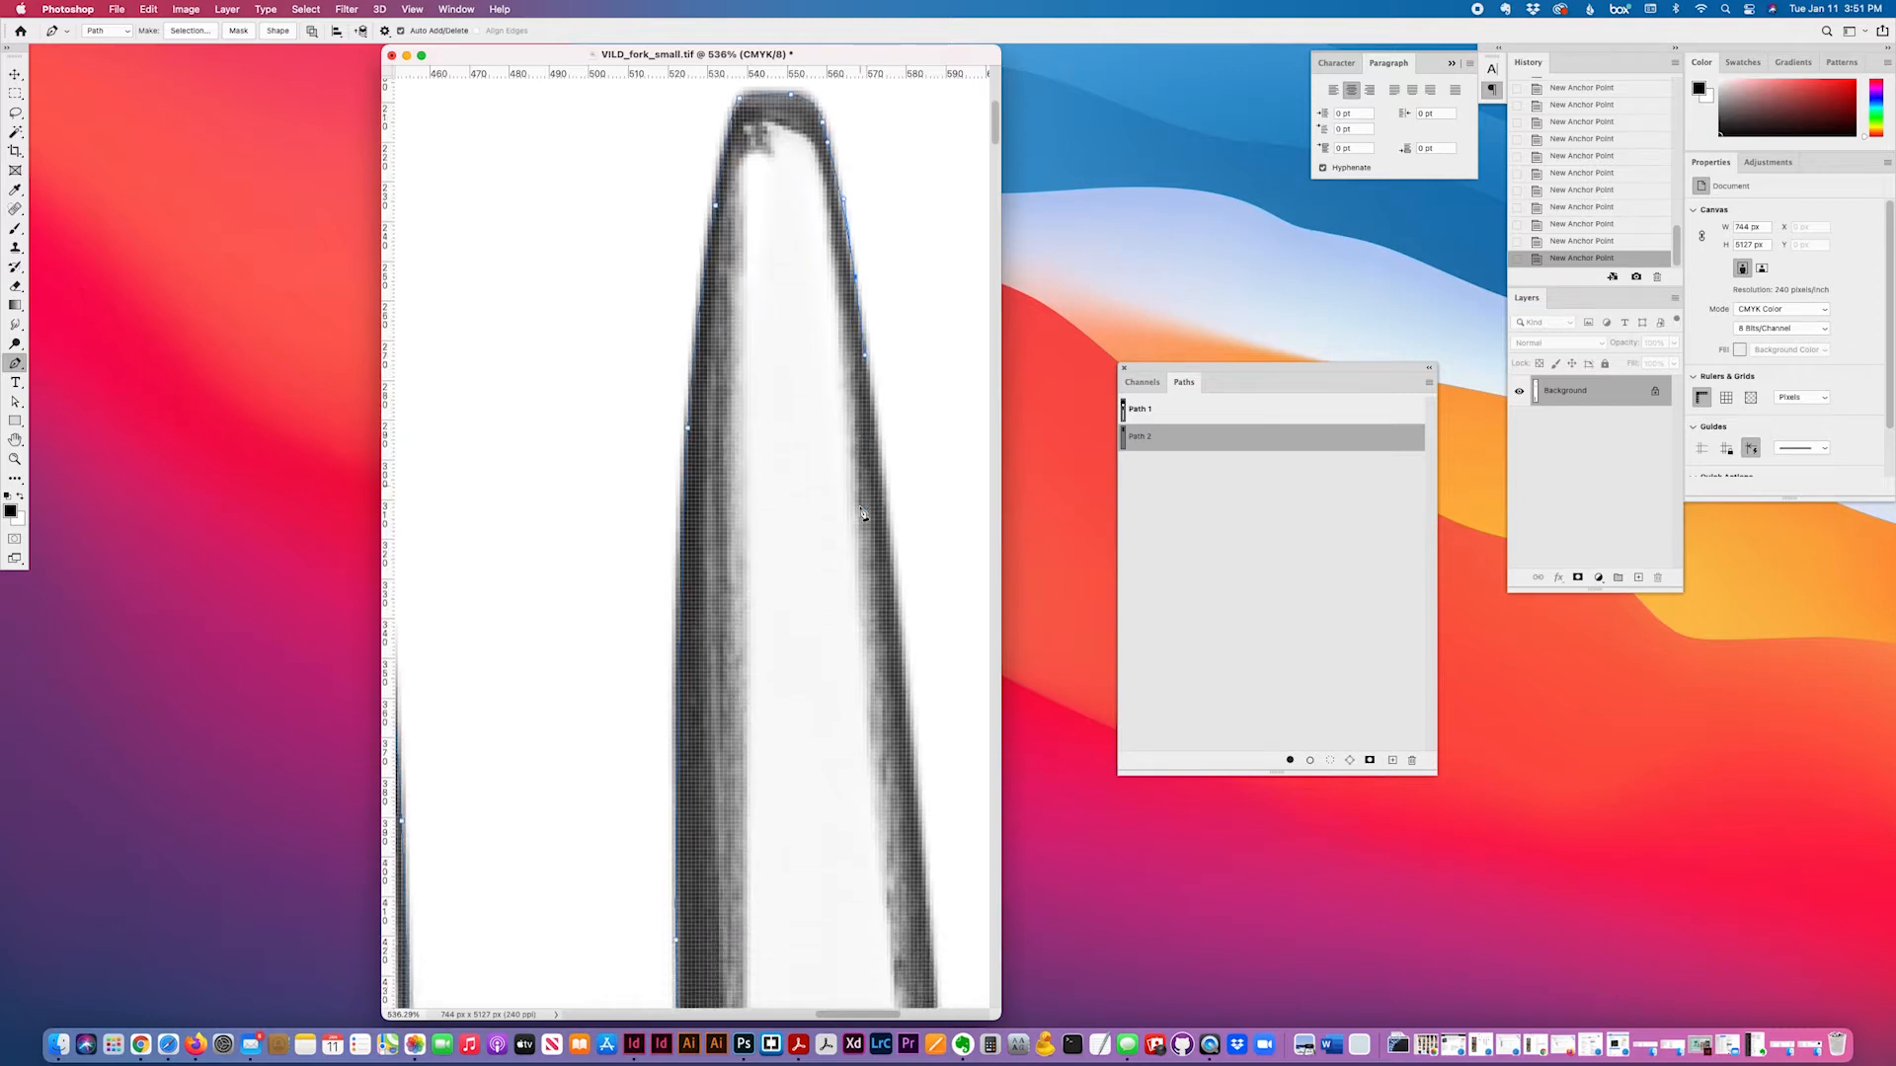
- Continue the path with smooth anchor points down the upper part of the fourth tine's right edge
left_click_drag(681, 541, 682, 543)
scroll(766, 516, "down", 5)
scroll(766, 516, "down", 3)
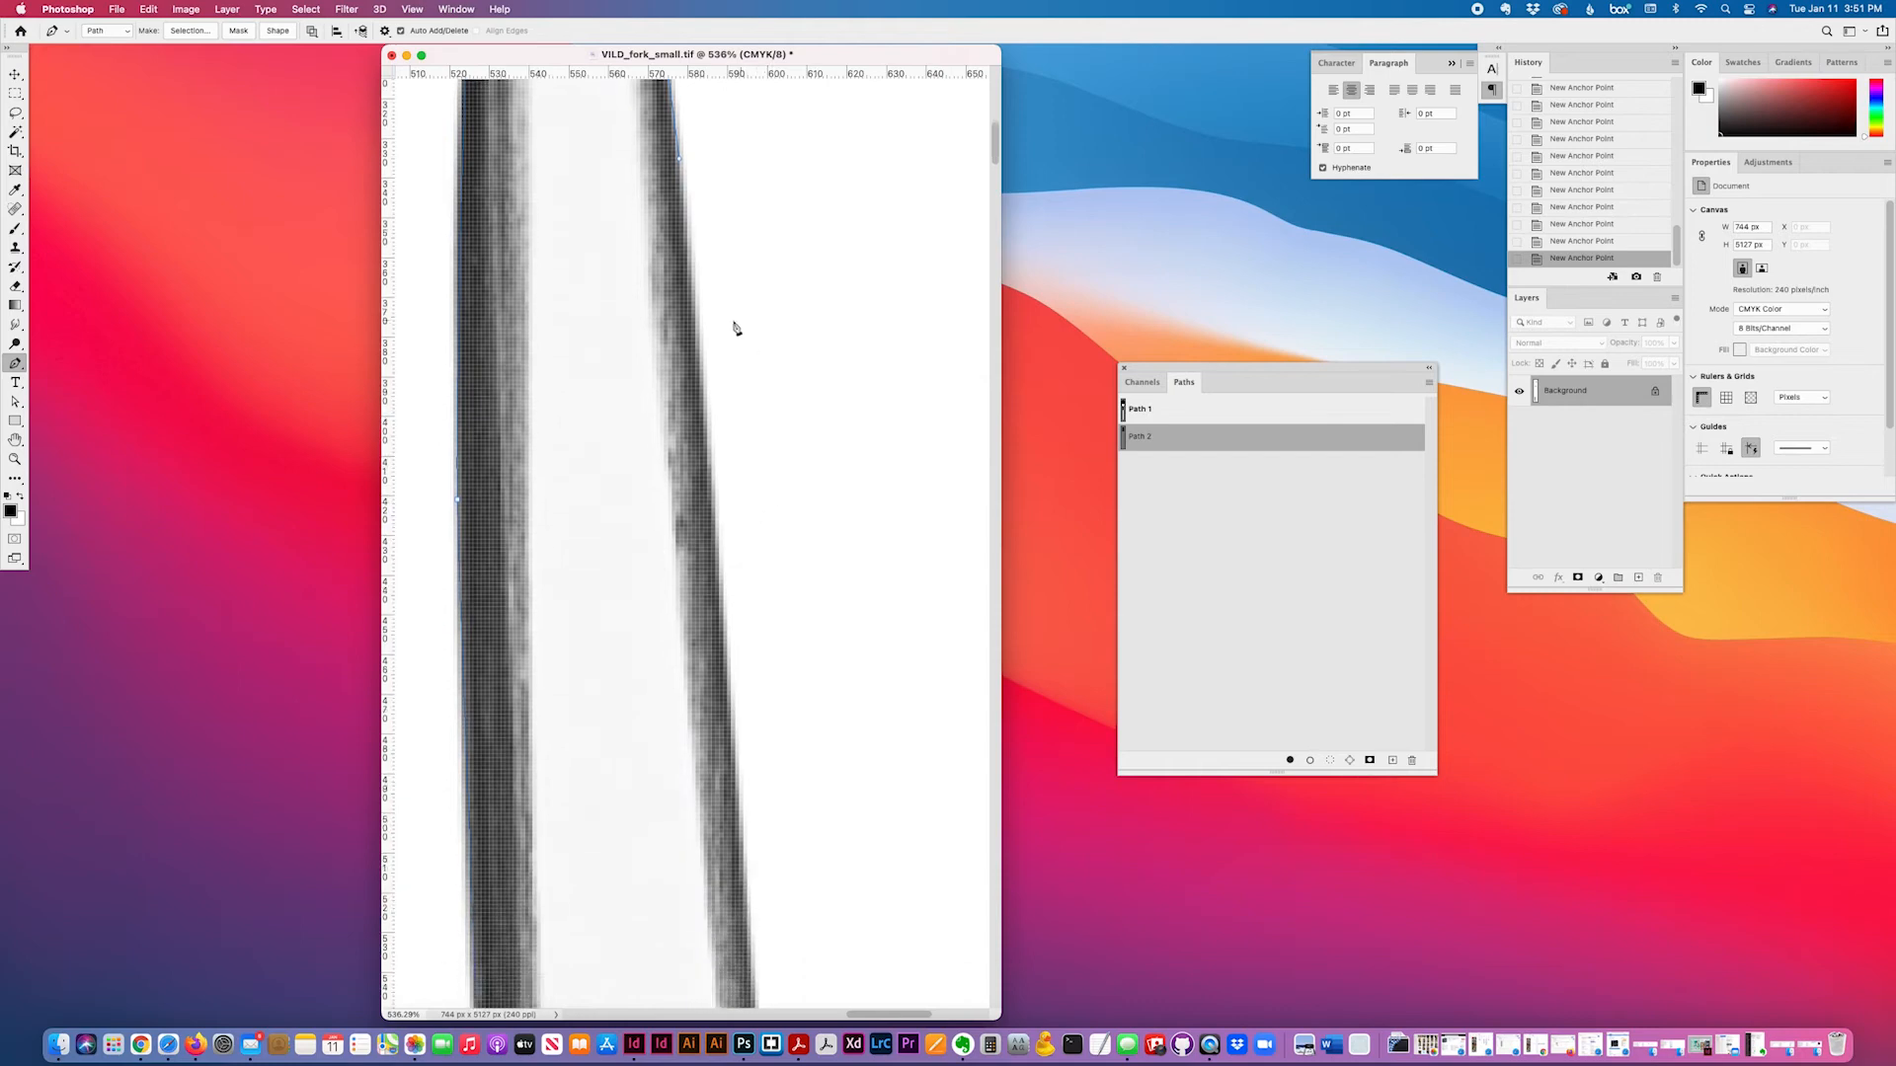
left_click_drag(696, 318, 702, 396)
scroll(735, 477, "down", 4)
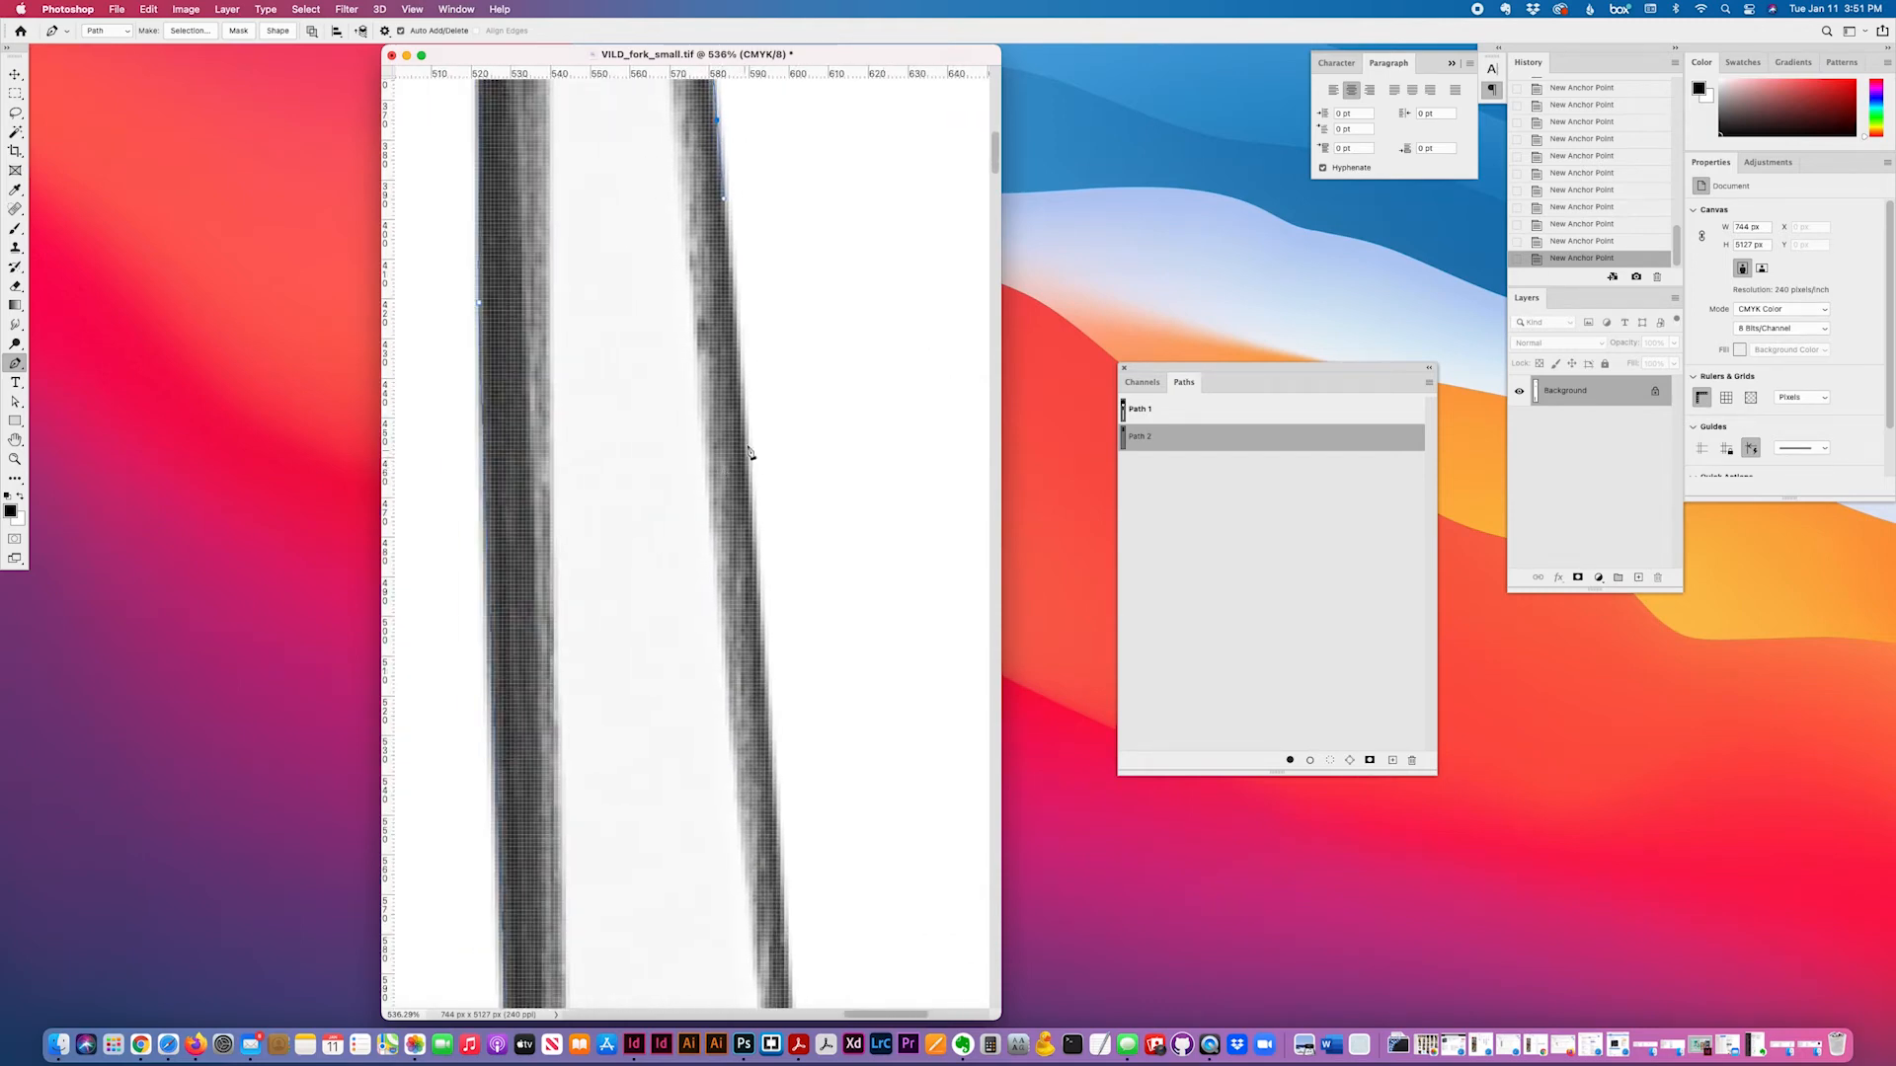
- Extend the path to the upper middle of the fourth tine's right edge and nudge the new anchor point onto the edge
left_click(741, 387)
left_click_drag(742, 388, 777, 531)
scroll(782, 477, "down", 5)
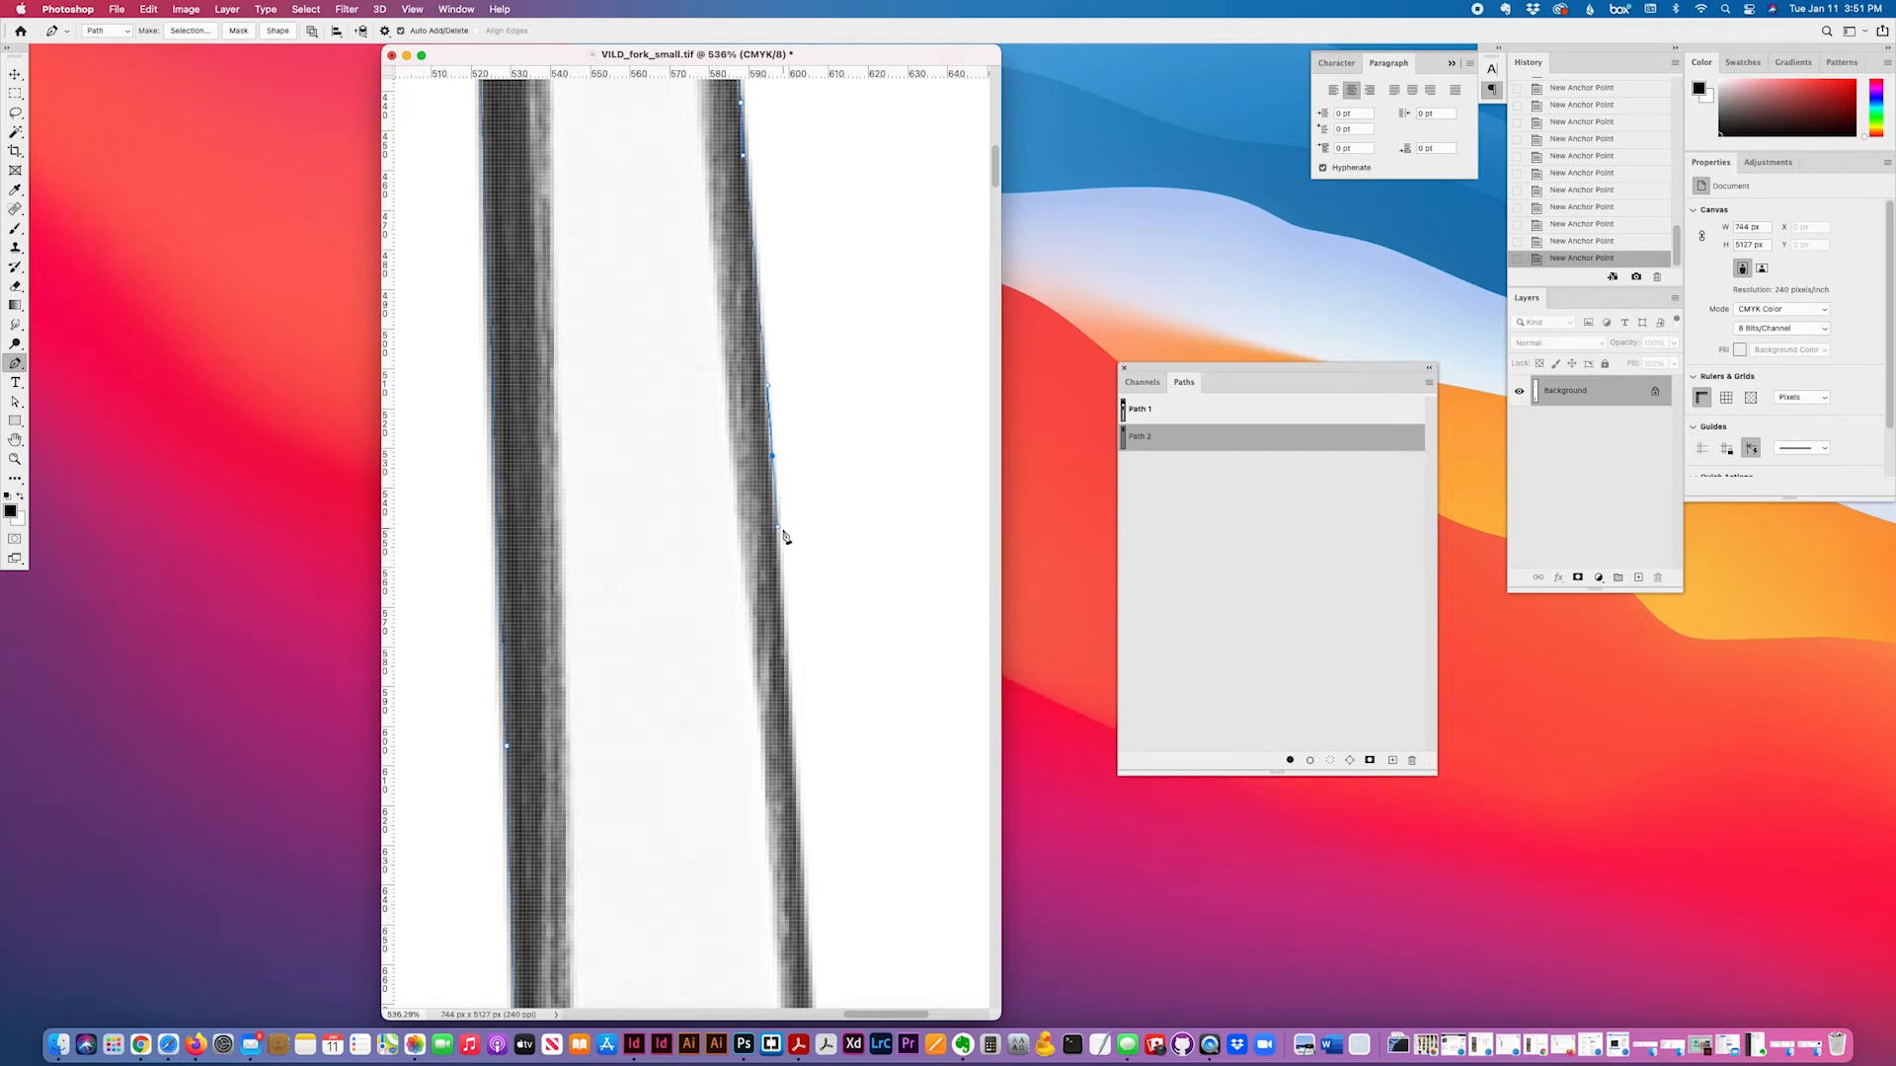
key("Down")
scroll(790, 535, "down", 3)
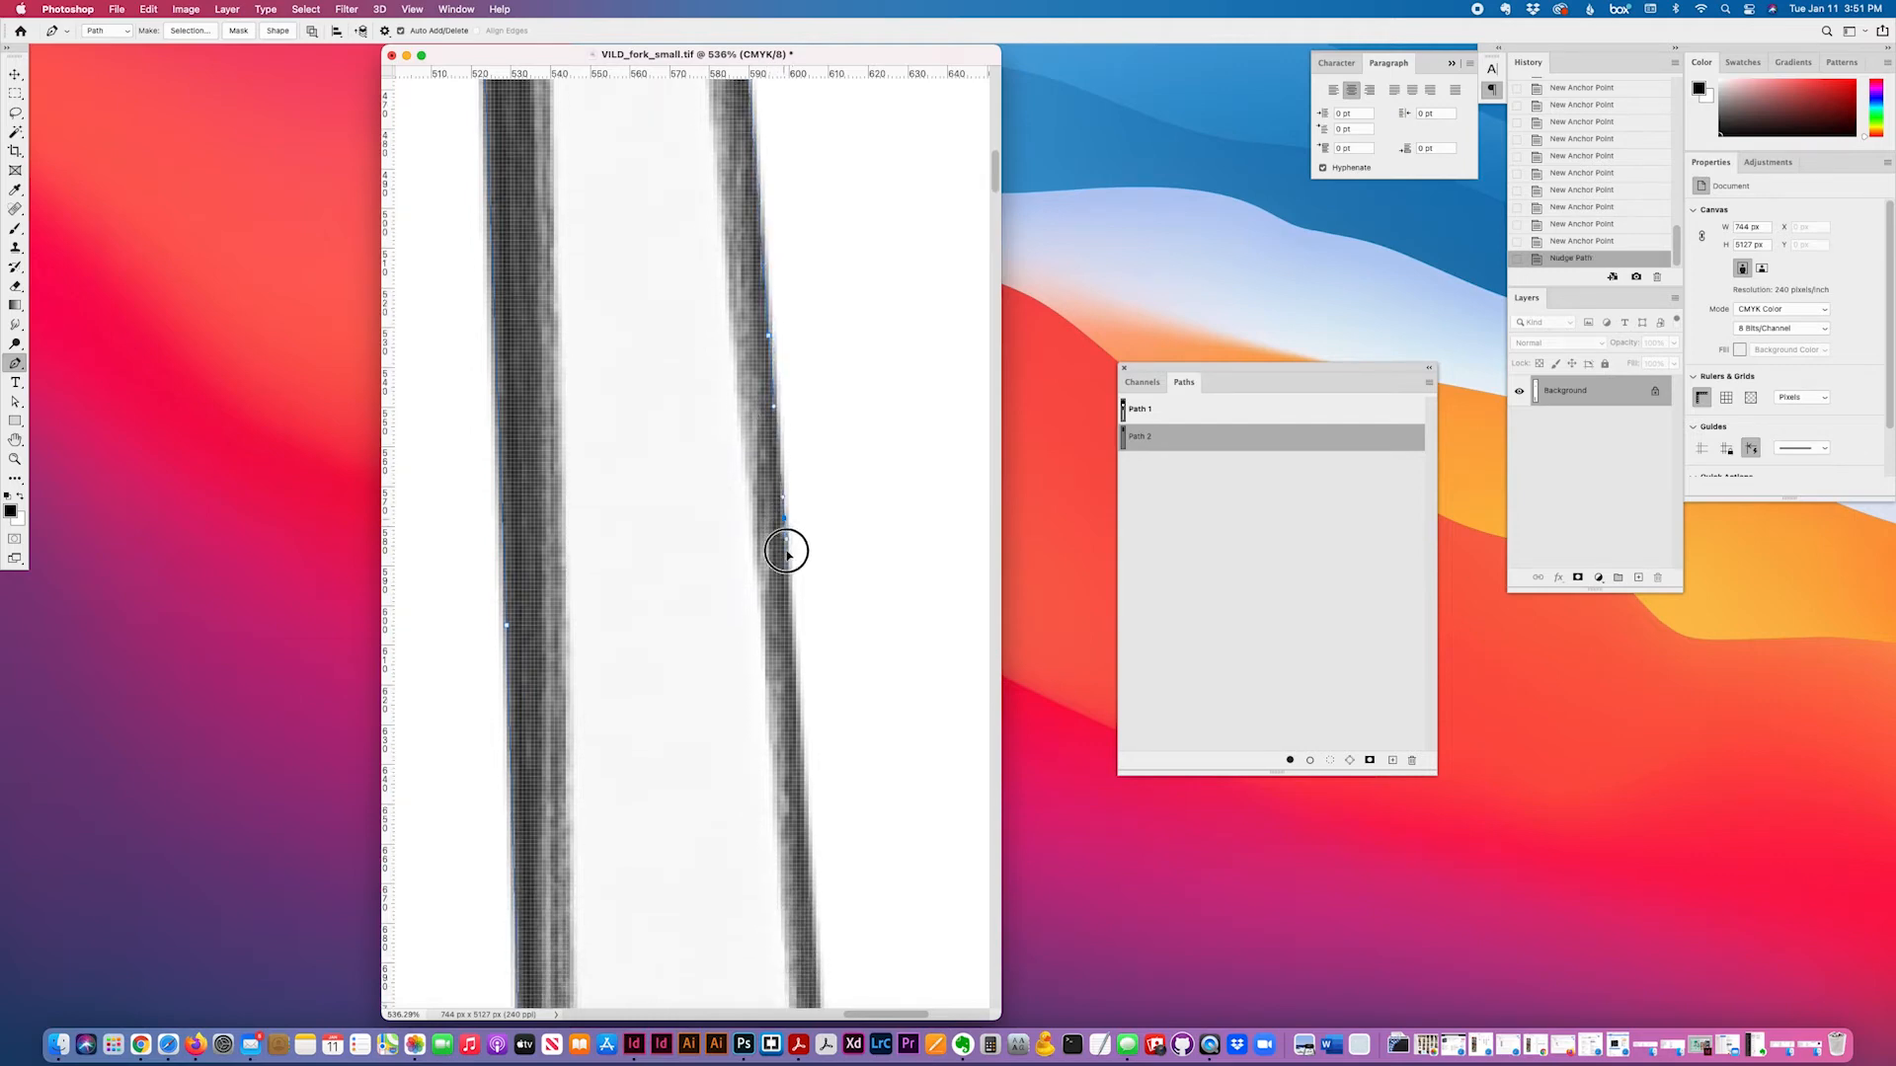
- Add two closely spaced smooth anchor points along the middle of the fourth tine's right edge
left_click(787, 576)
scroll(775, 210, "down", 5)
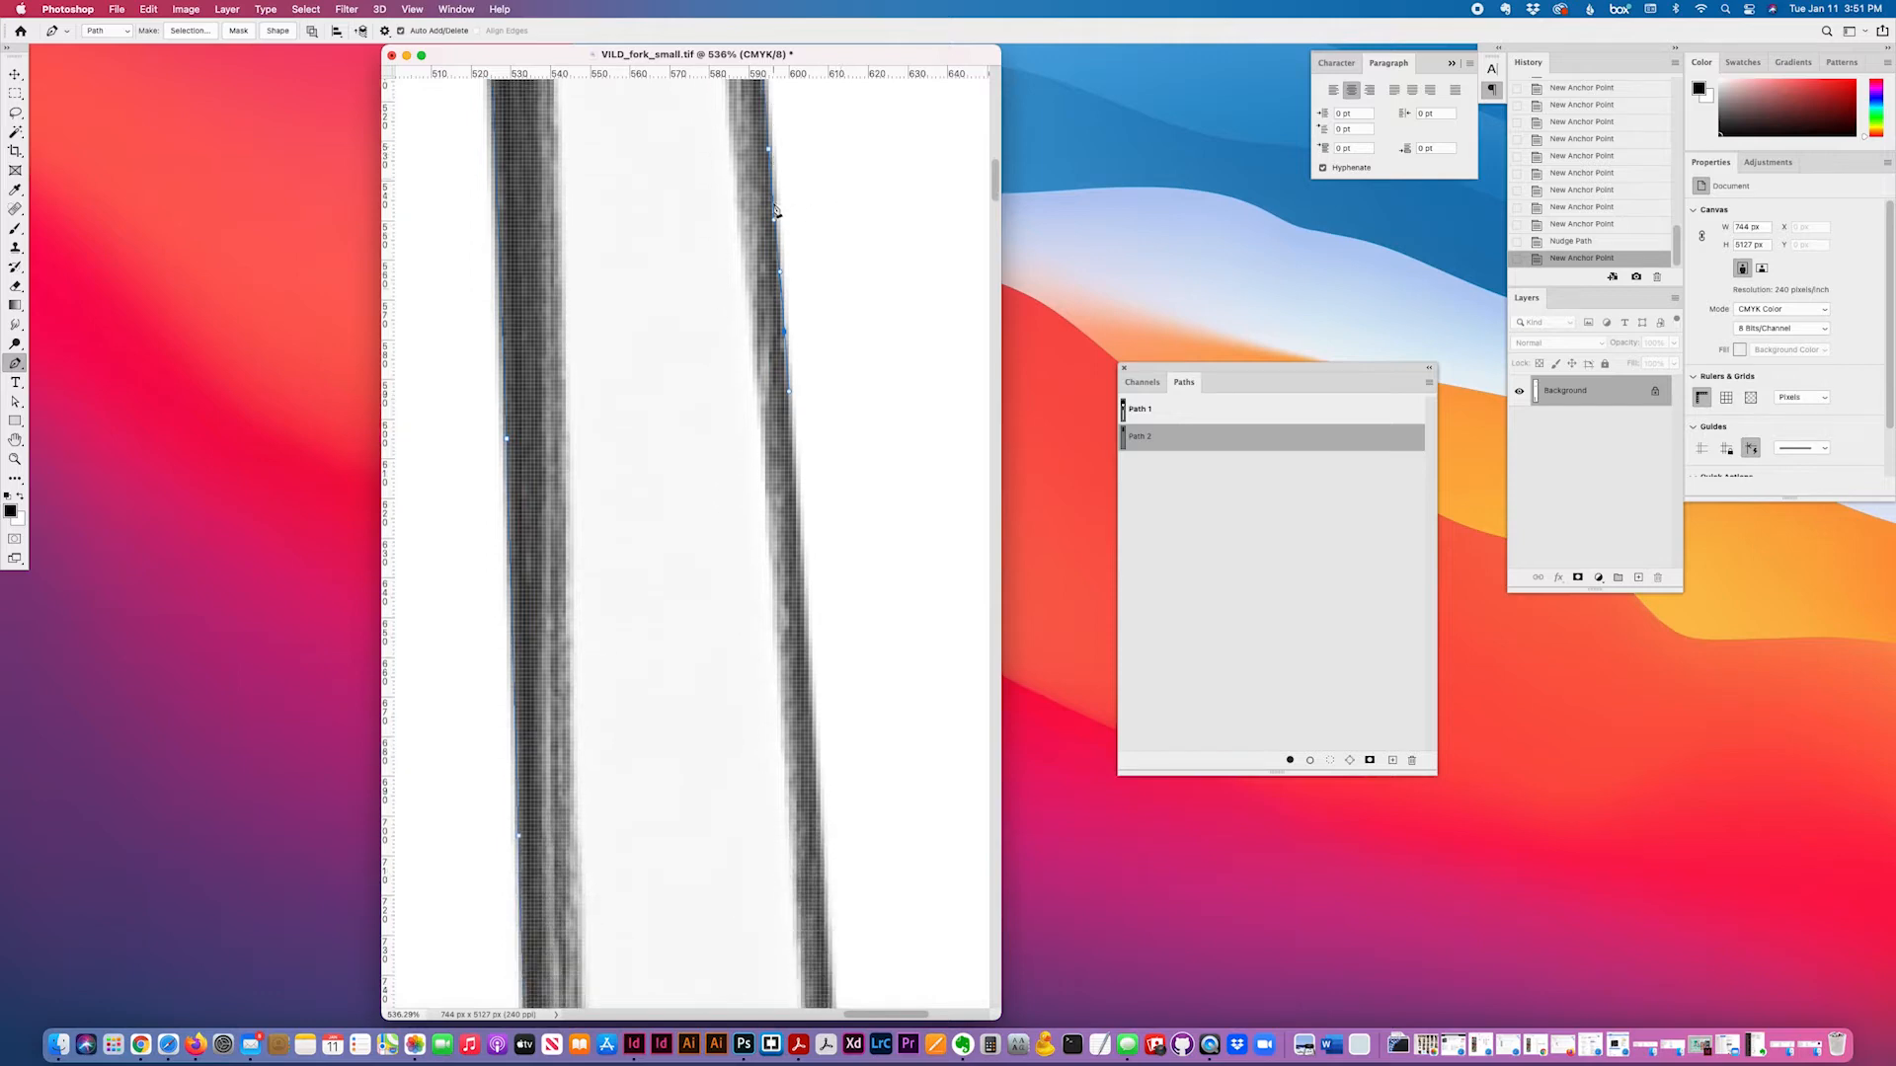
left_click(796, 464)
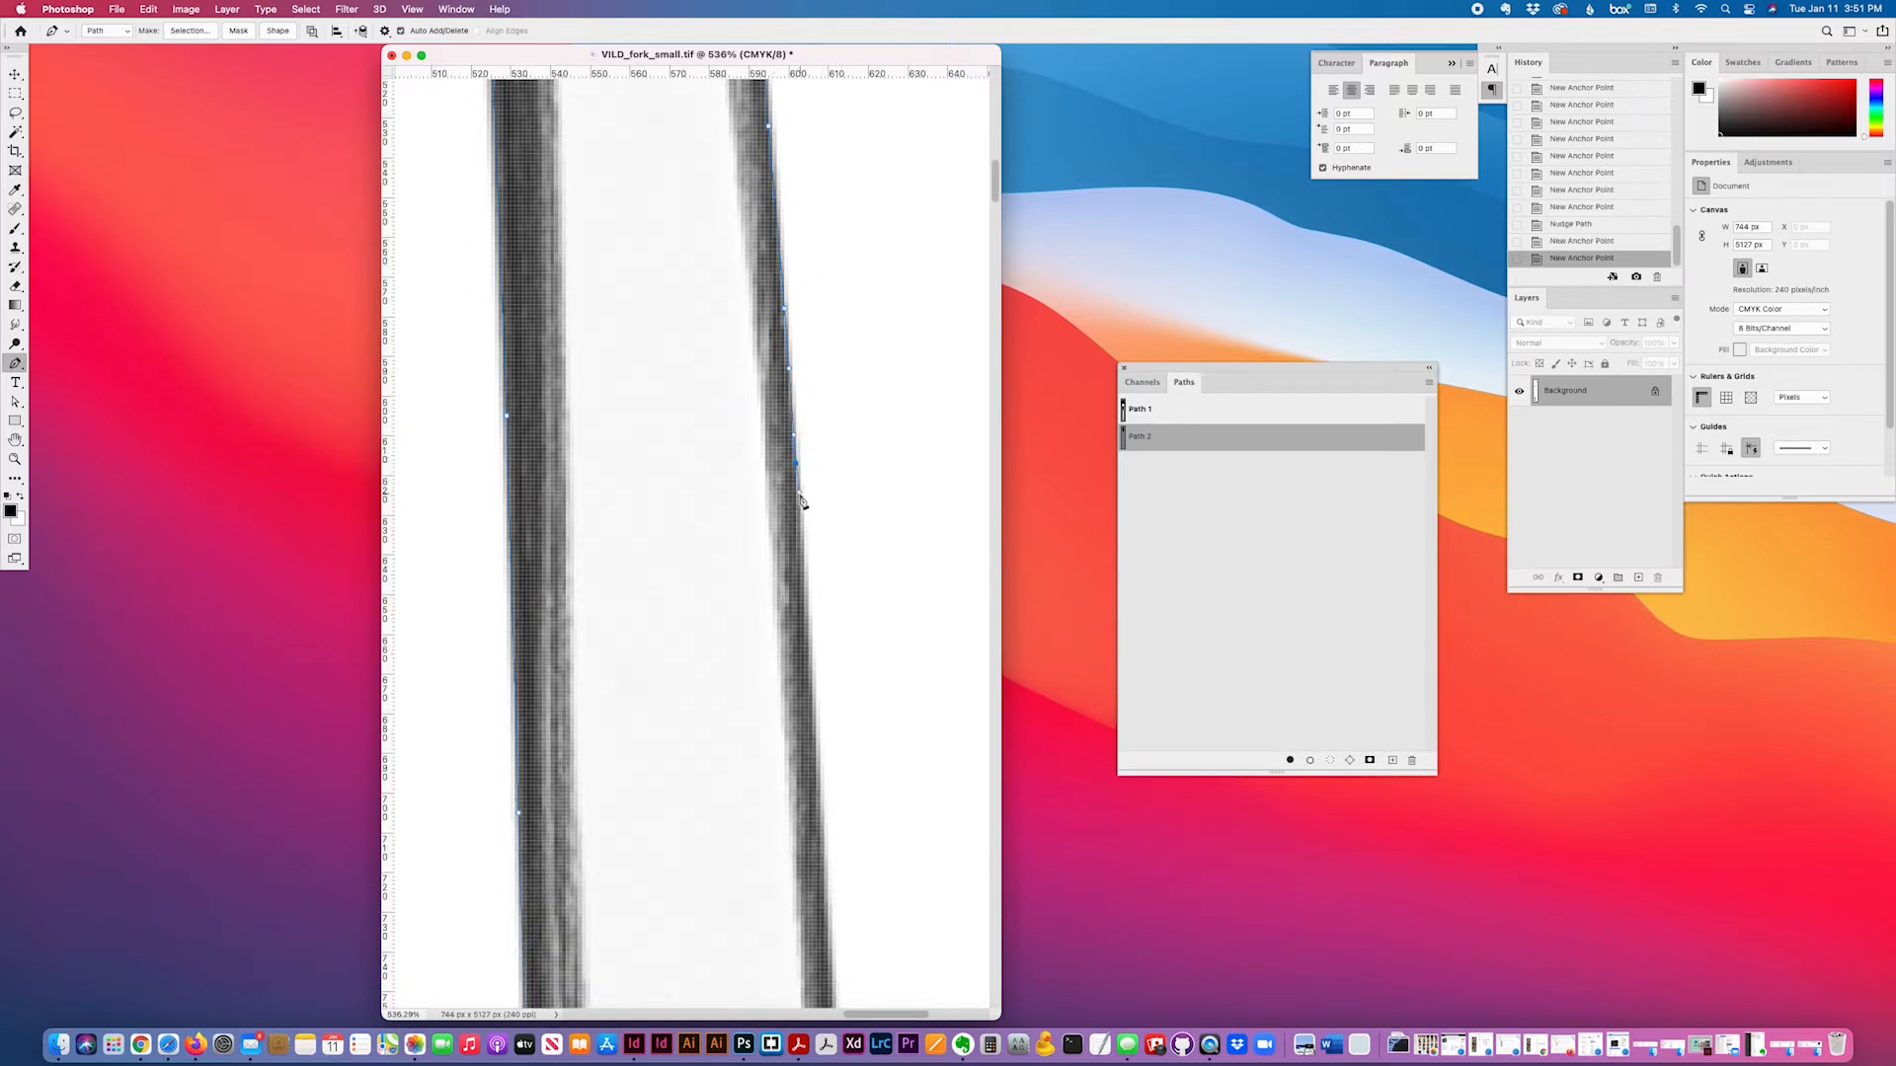
scroll(800, 493, "down", 4)
scroll(801, 498, "down", 6)
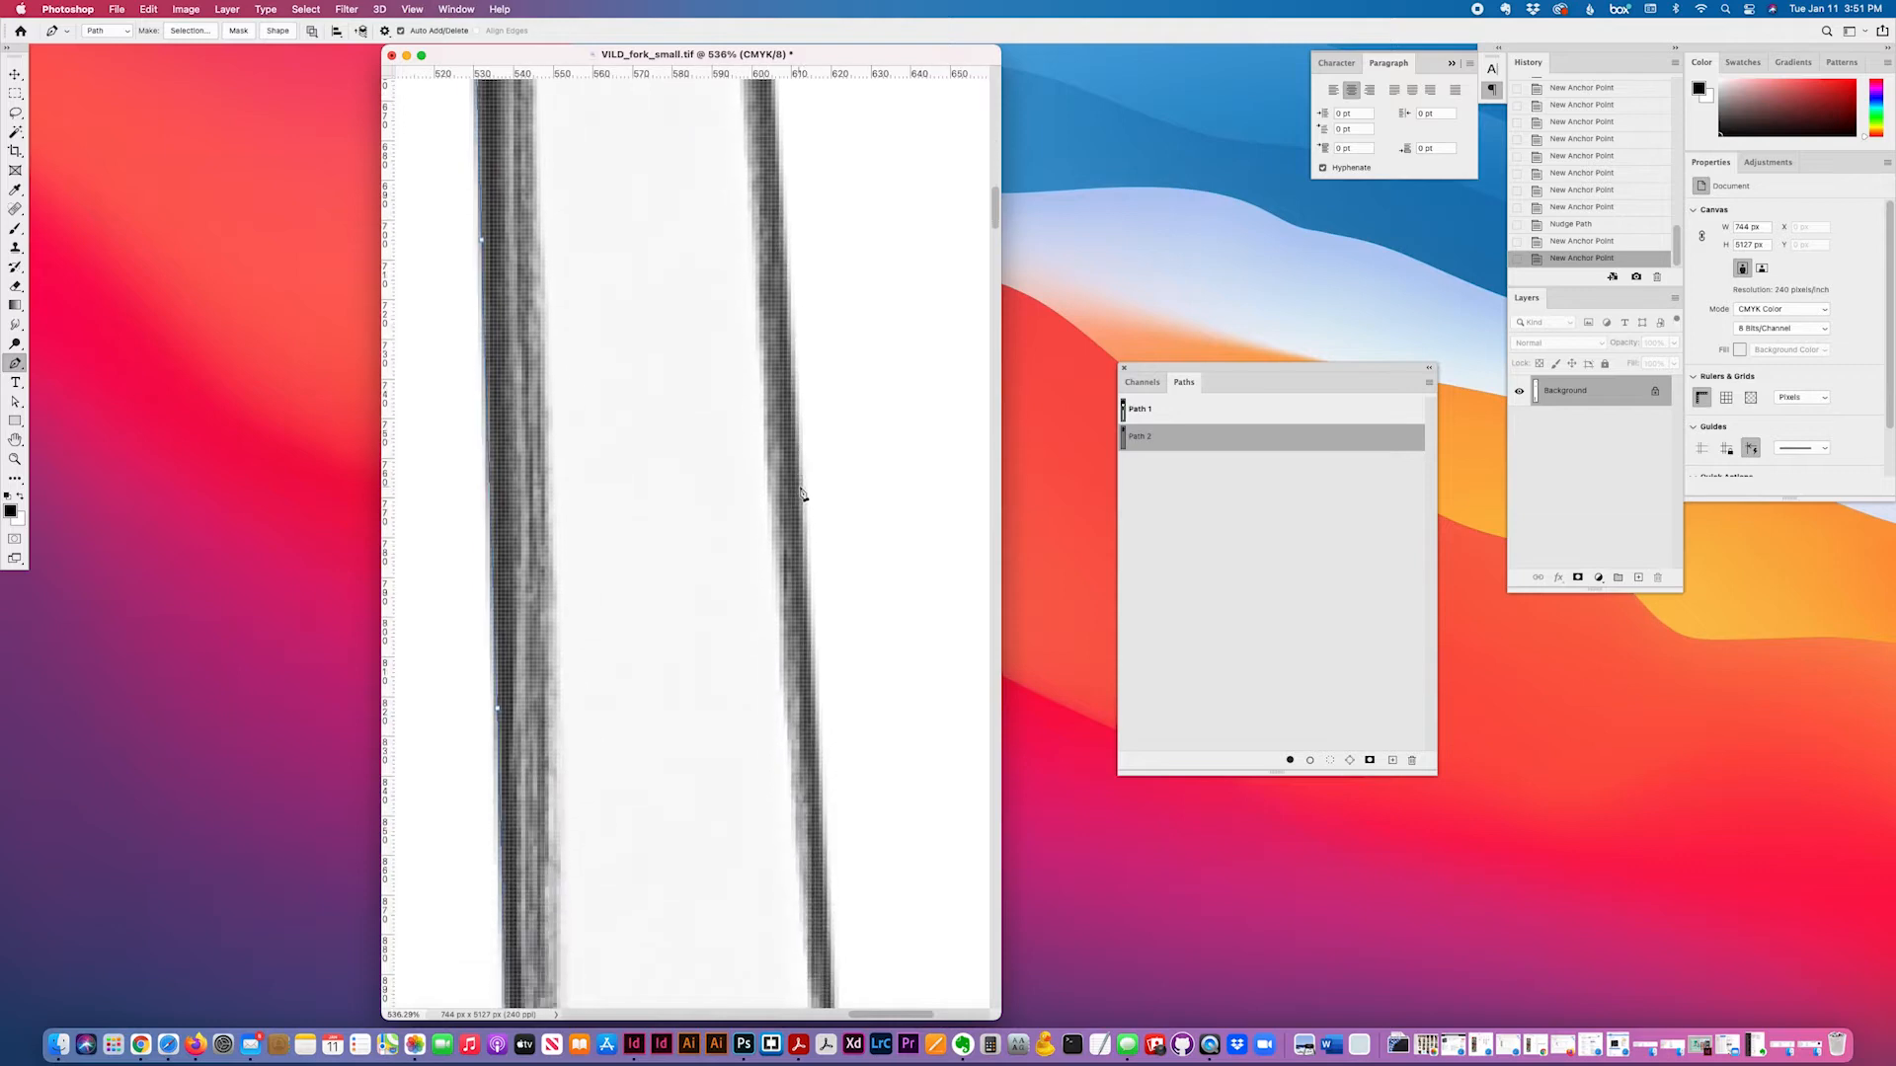
- Extend the path with smooth anchor points into the lower part of the fourth tine's right edge
left_click(803, 537)
scroll(804, 537, "down", 7)
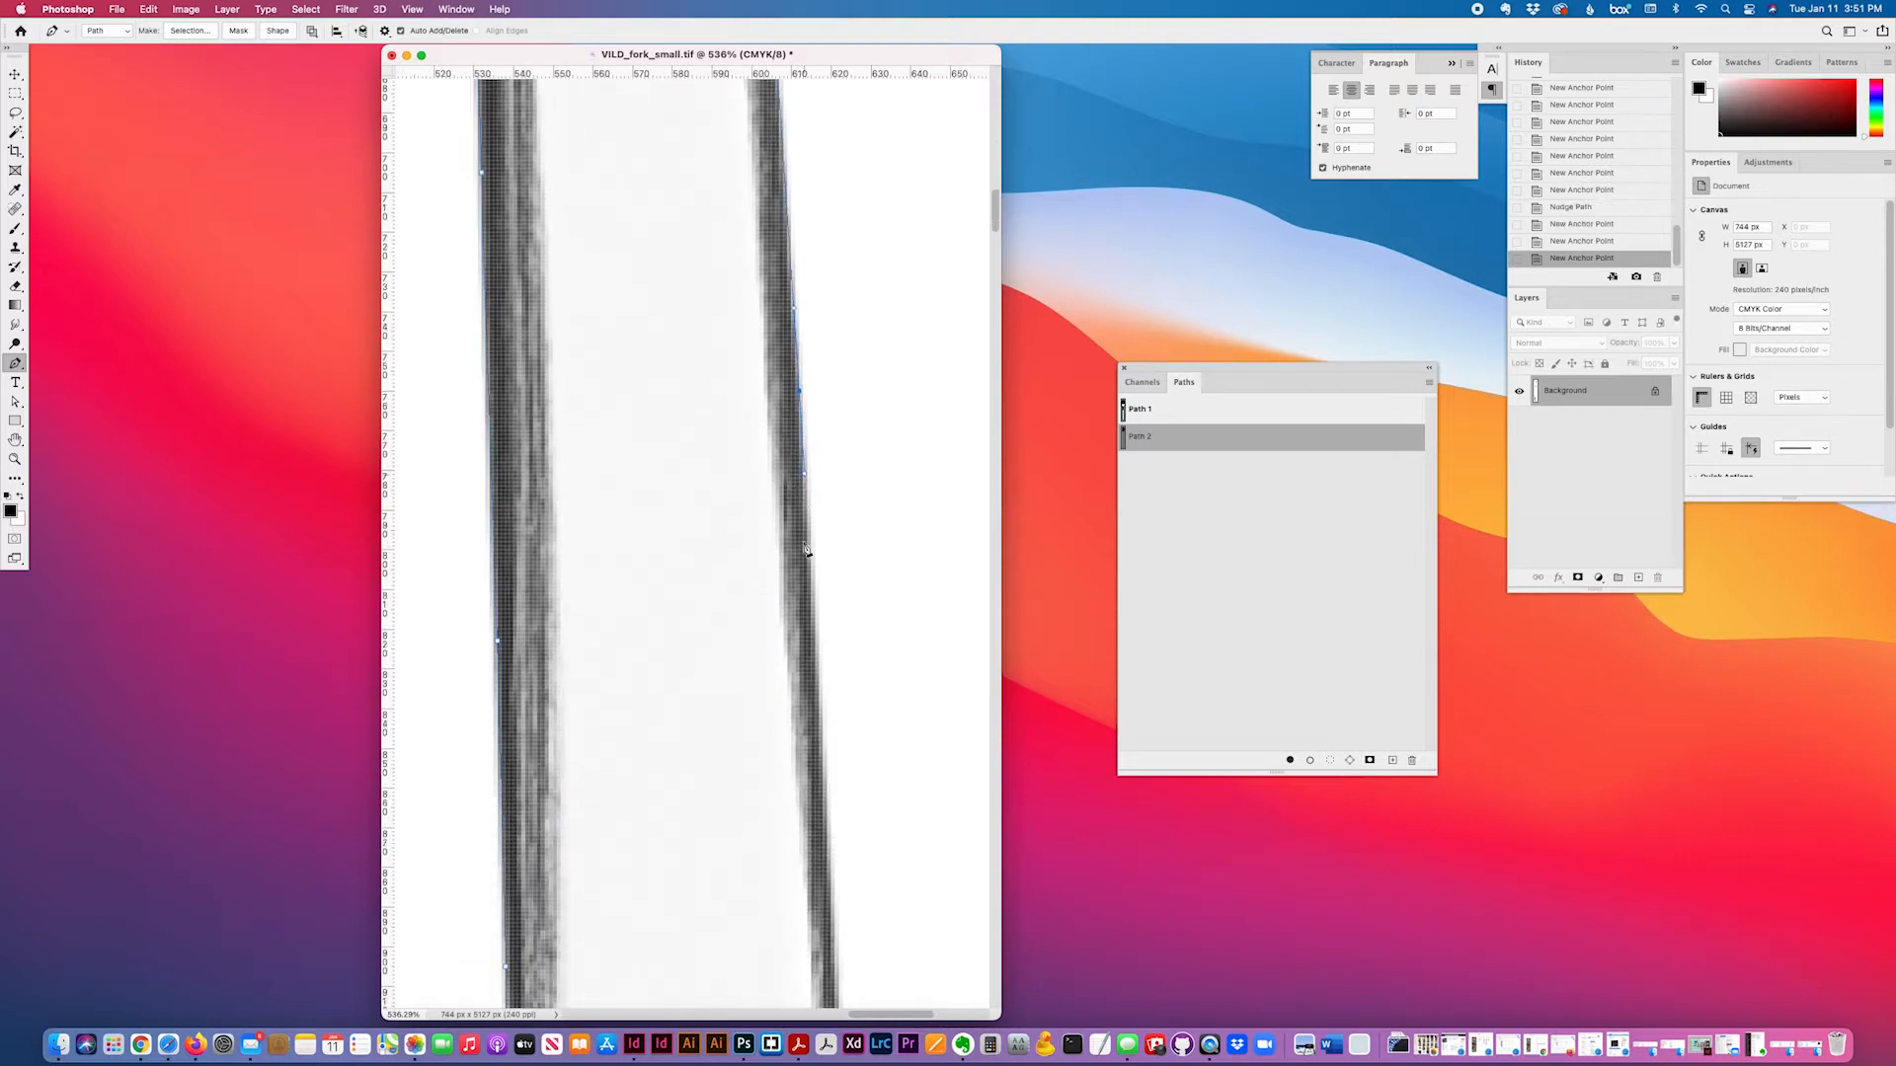
scroll(806, 549, "down", 4)
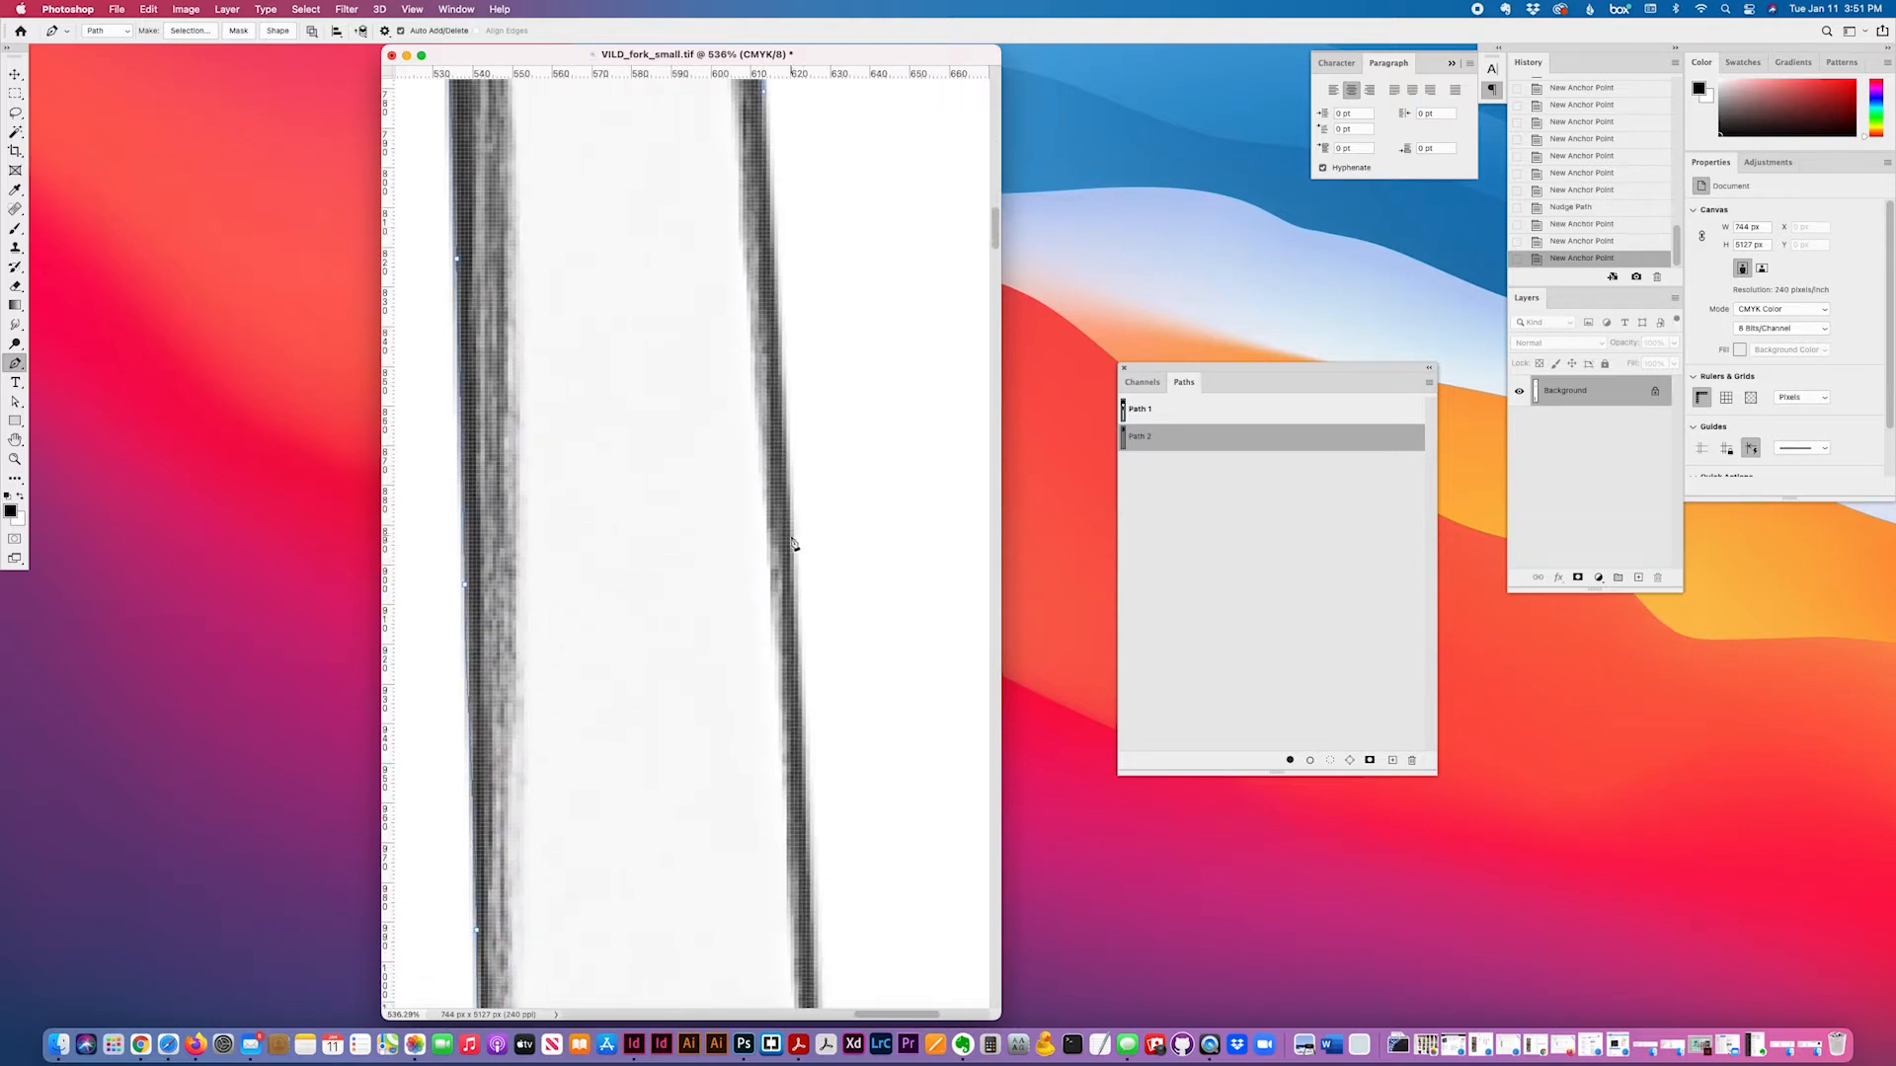
left_click_drag(793, 543, 787, 597)
scroll(840, 619, "down", 4)
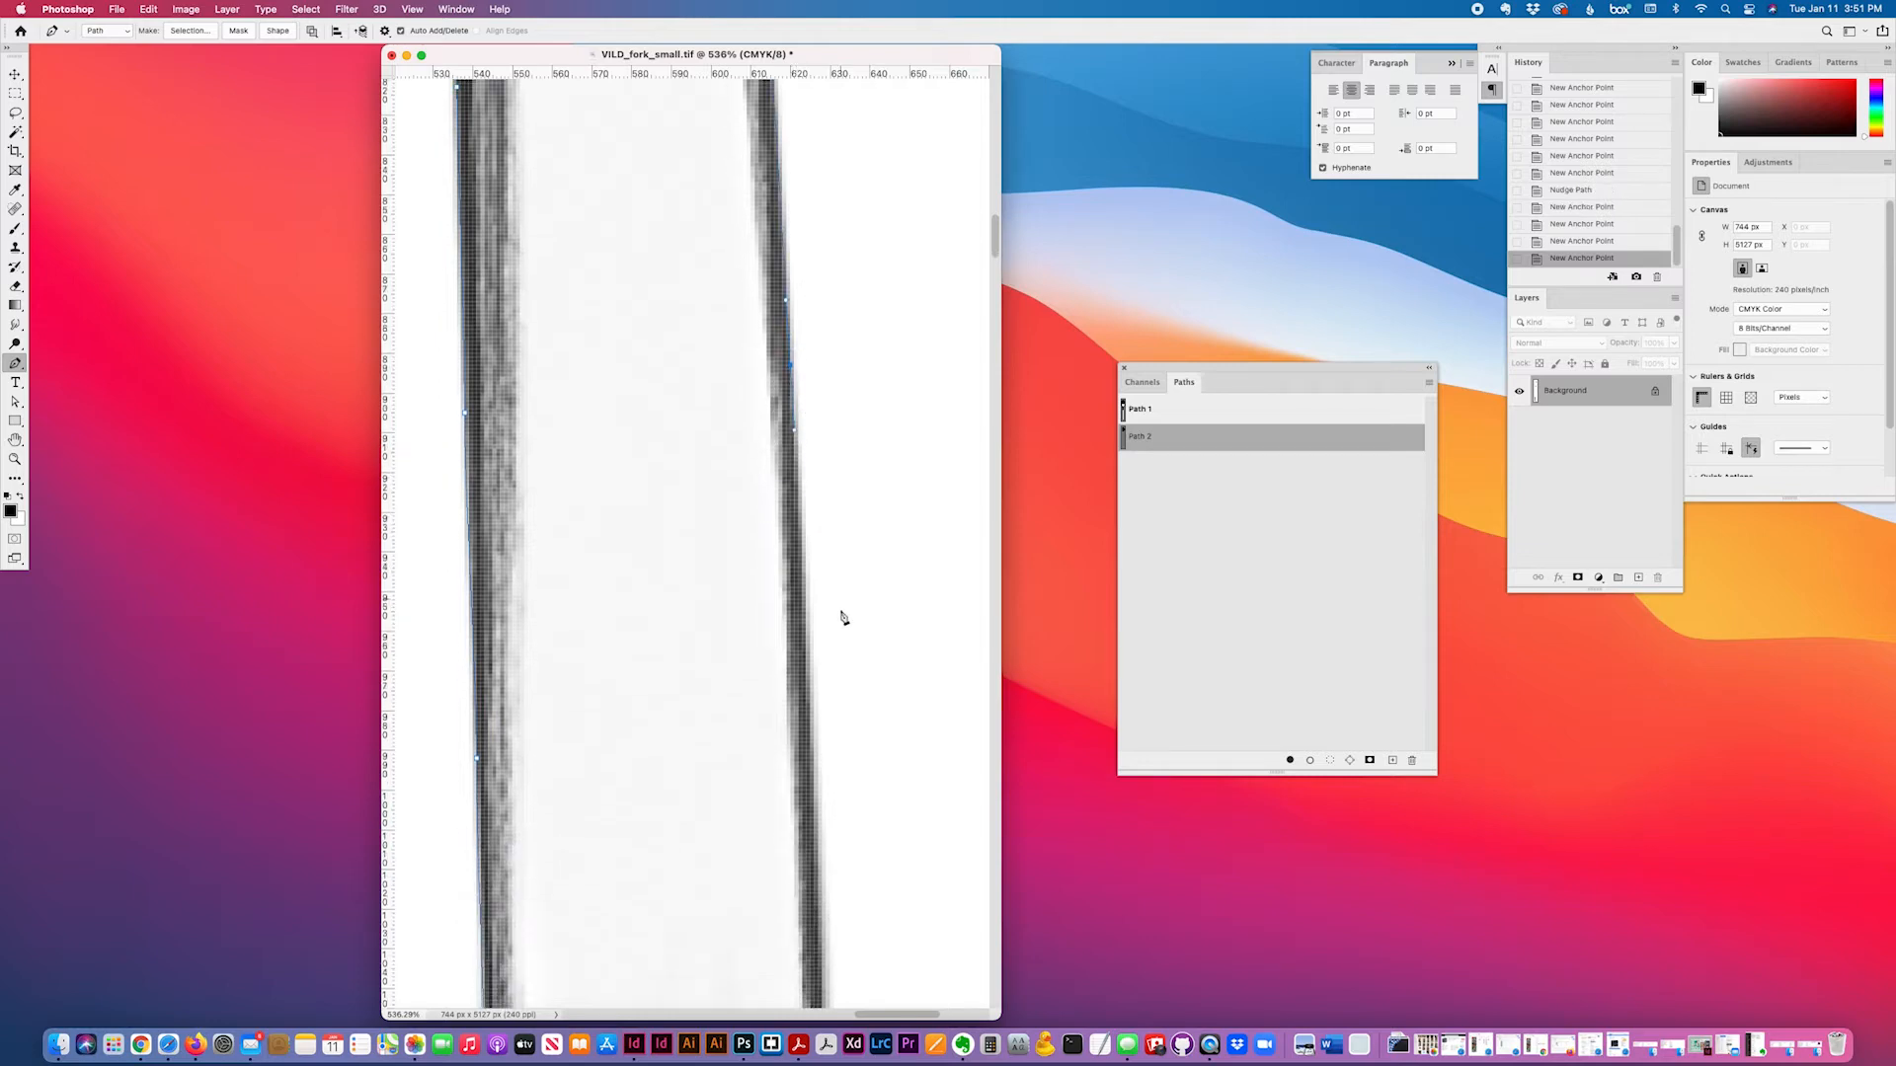
scroll(840, 618, "down", 4)
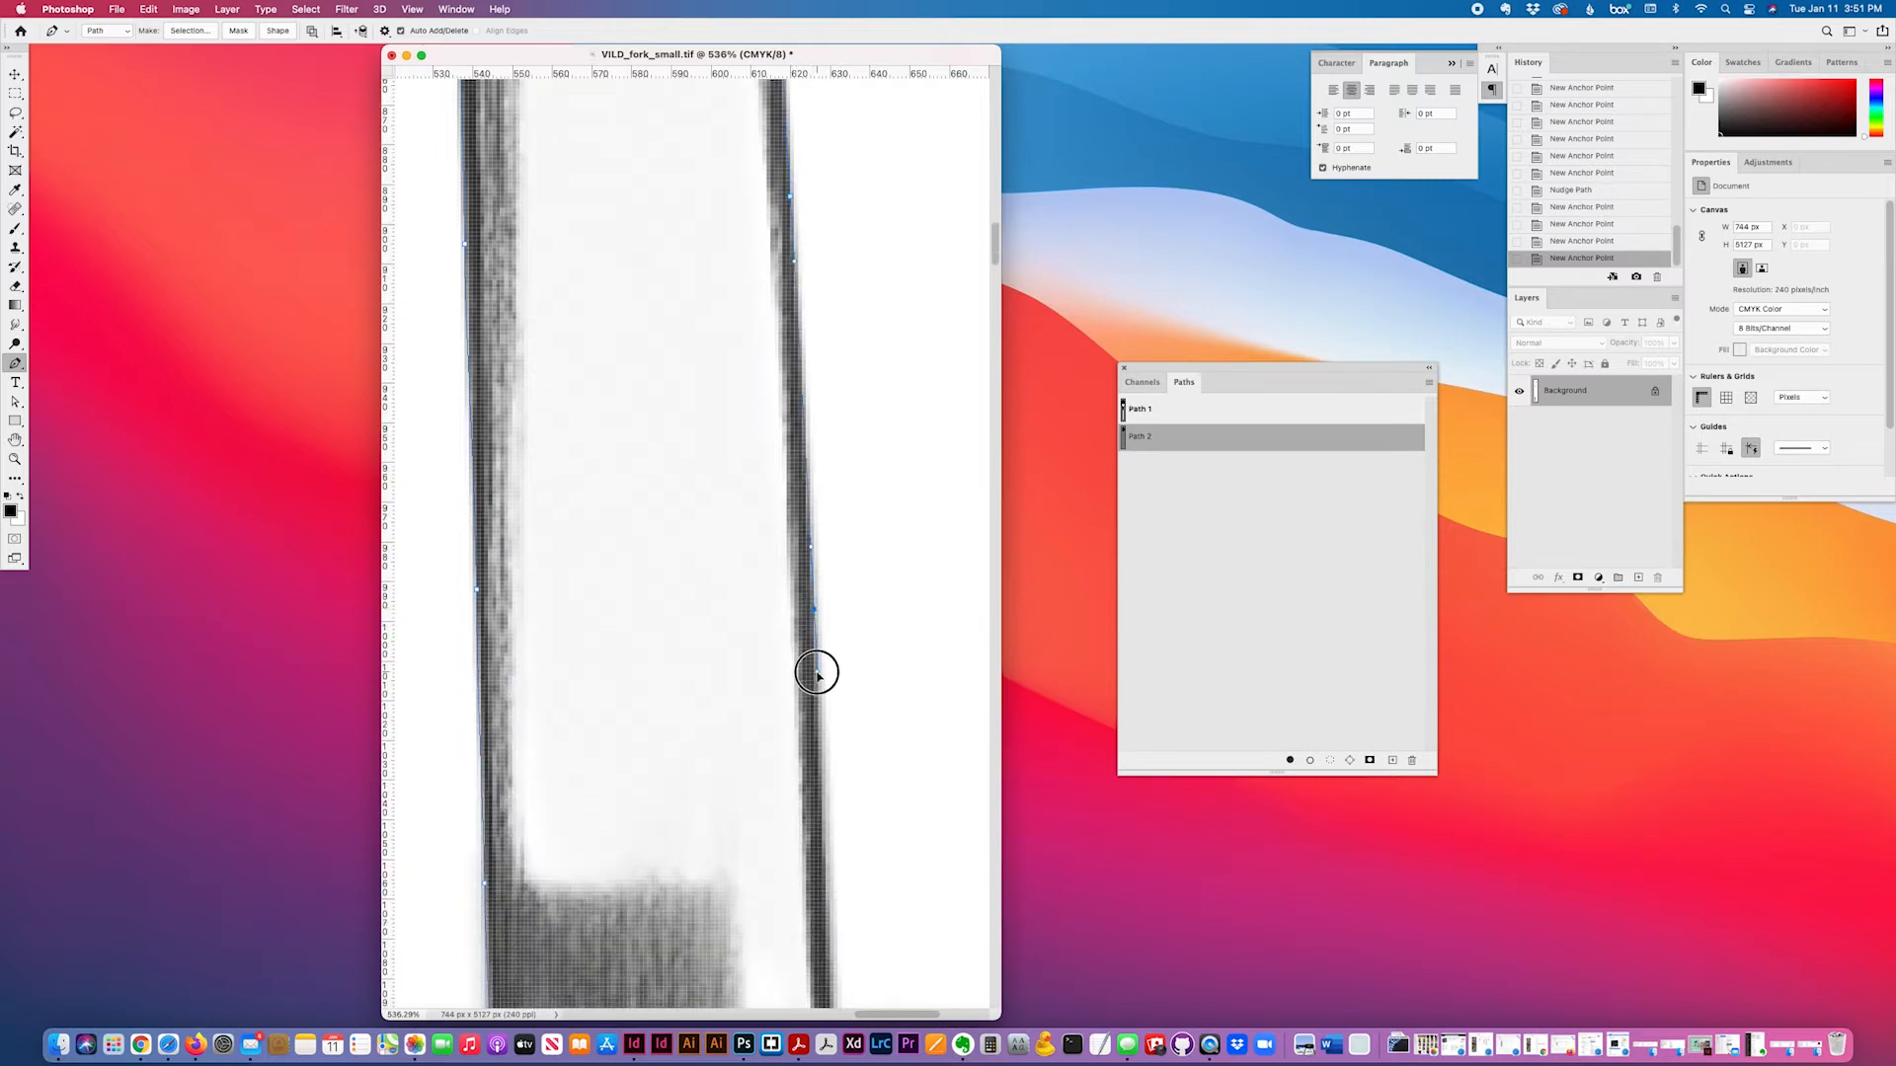
left_click(817, 664)
scroll(926, 494, "down", 2)
scroll(926, 494, "down", 10)
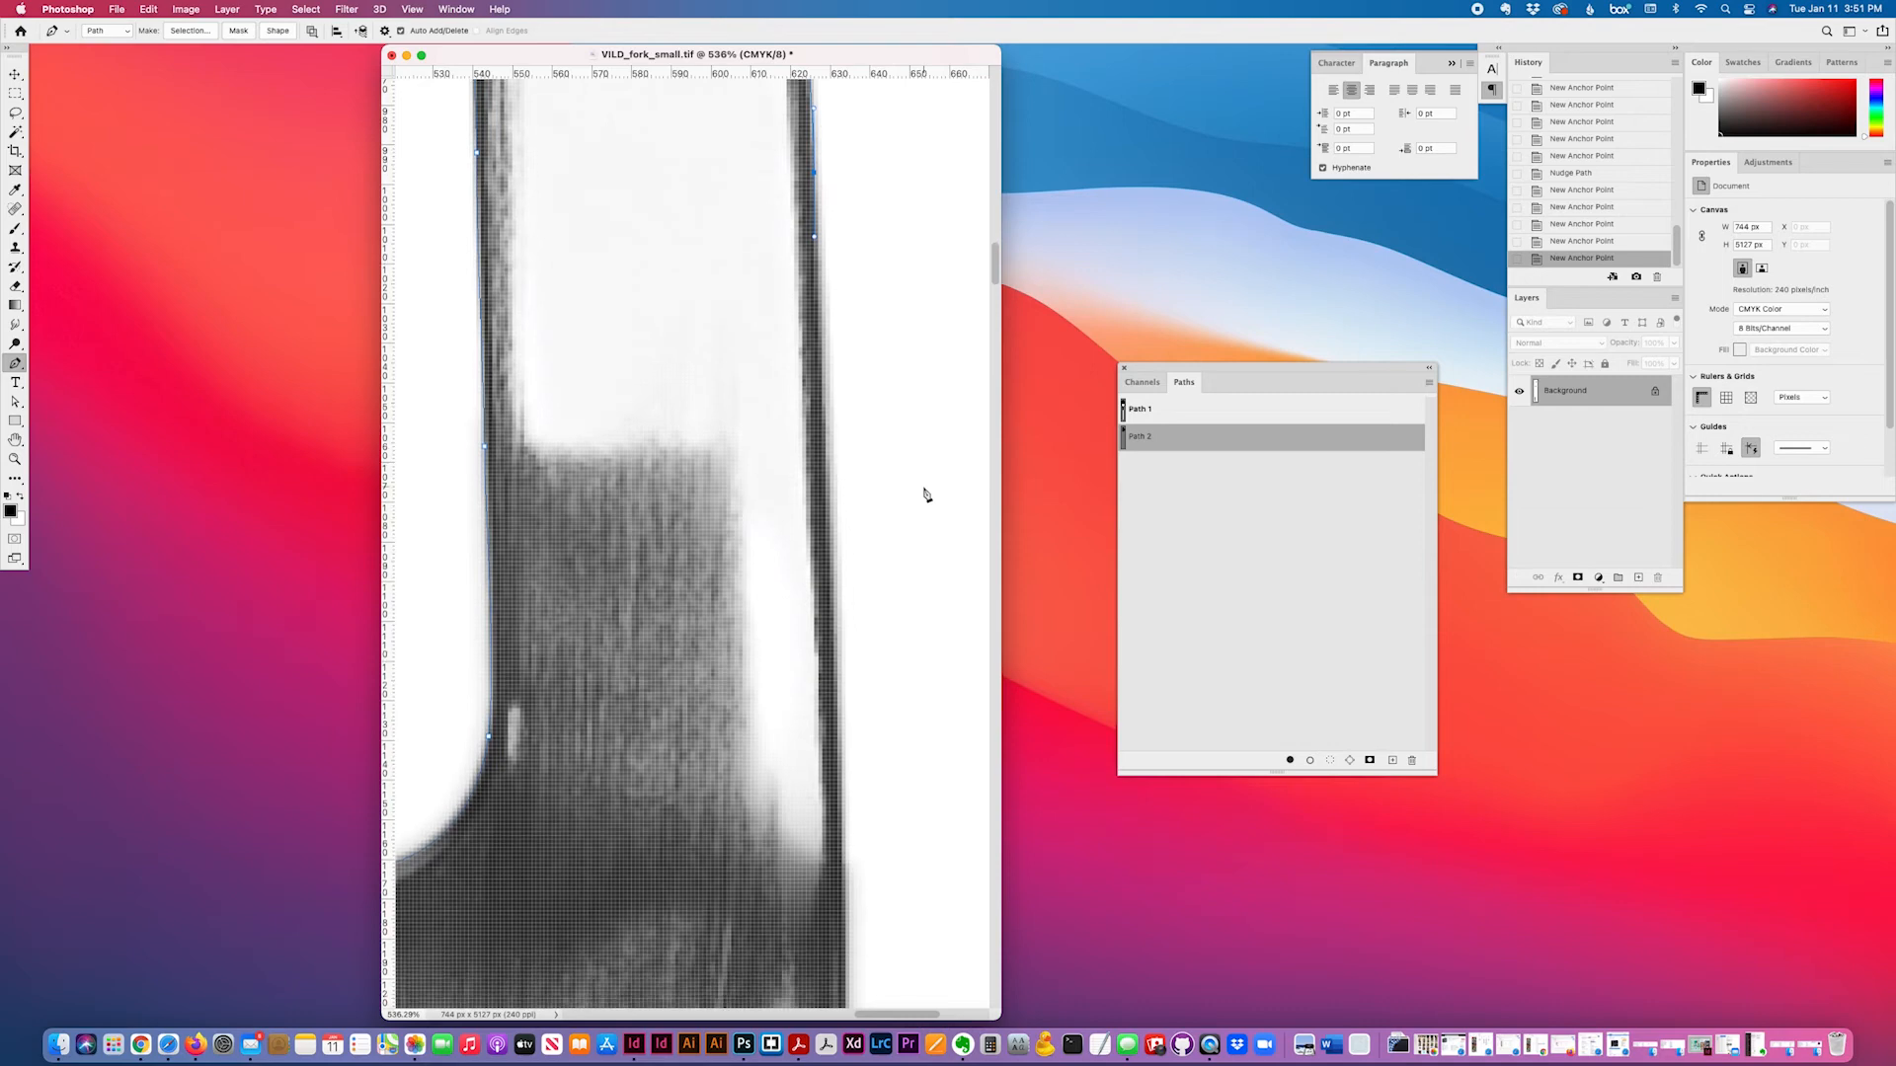
key("super+z")
- Place a smooth anchor point low on the fourth tine's right edge and nudge it onto the outline
scroll(889, 414, "up", 1)
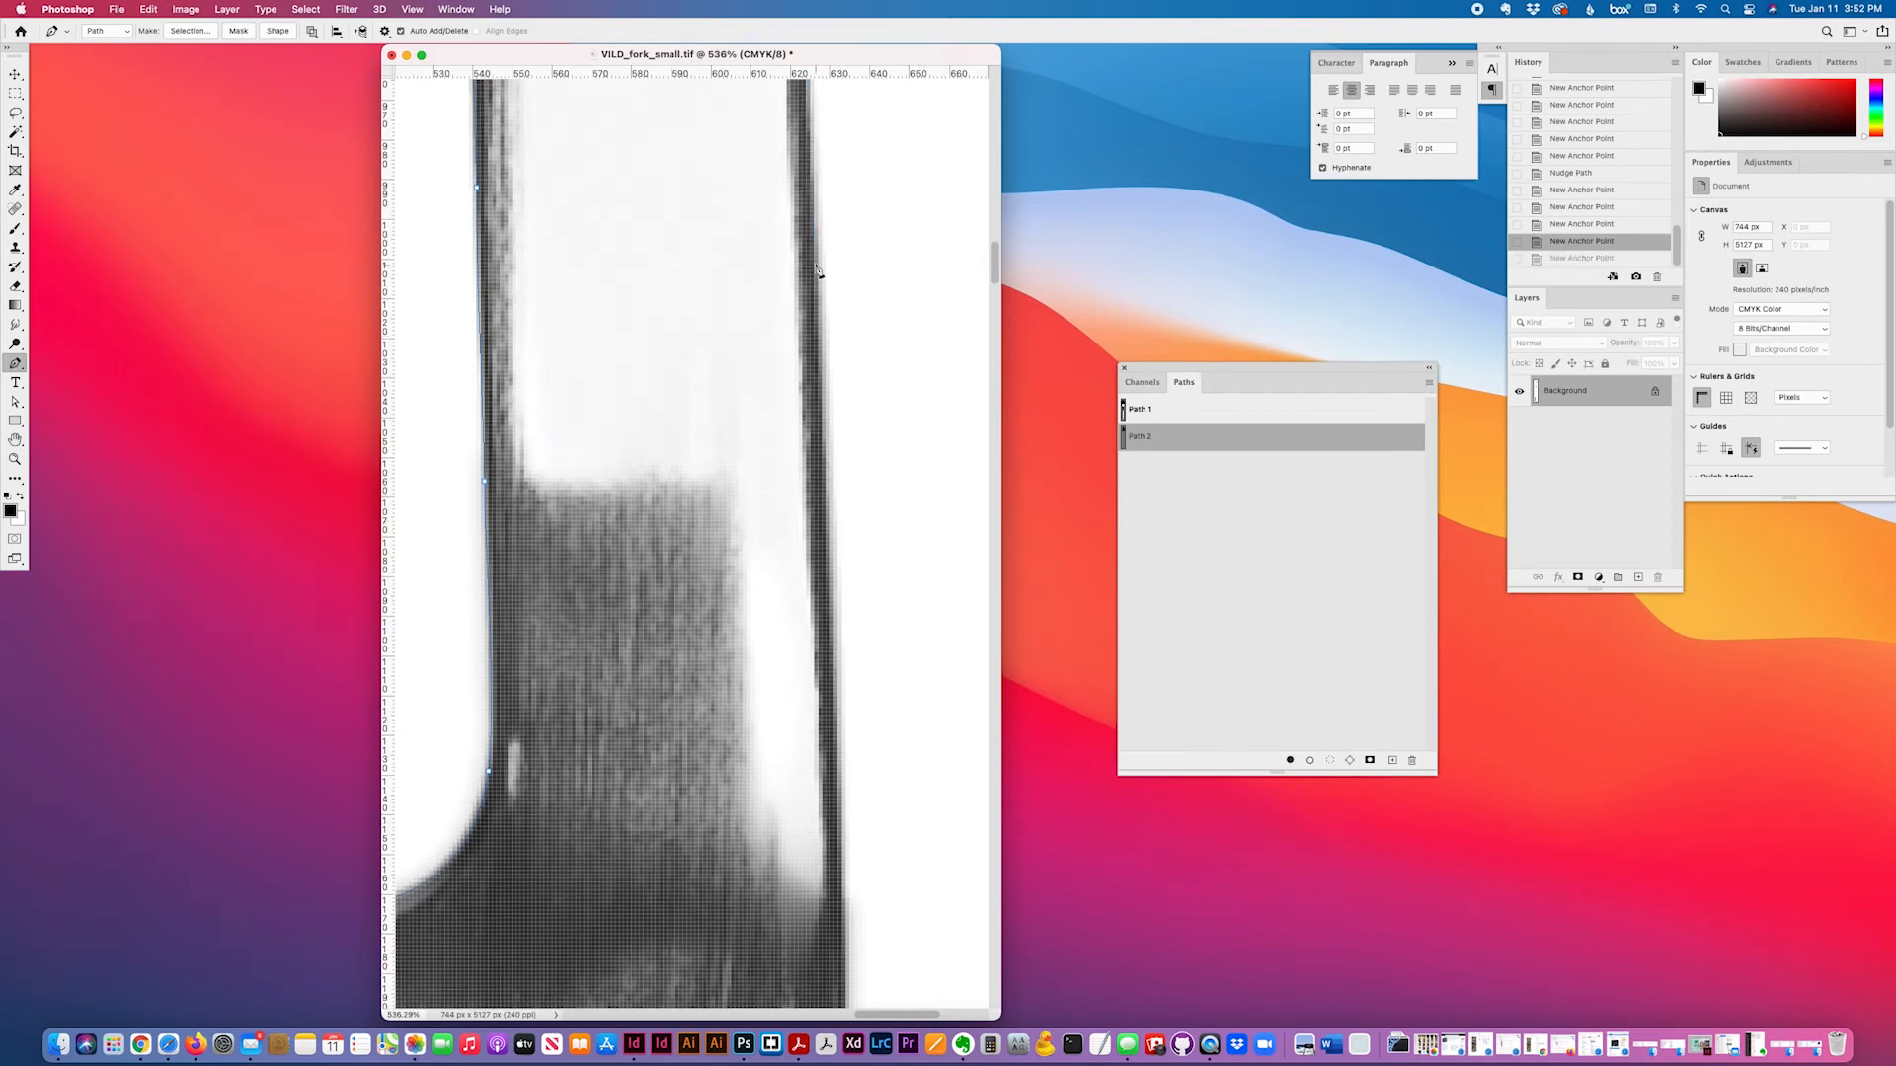
scroll(817, 263, "up", 9)
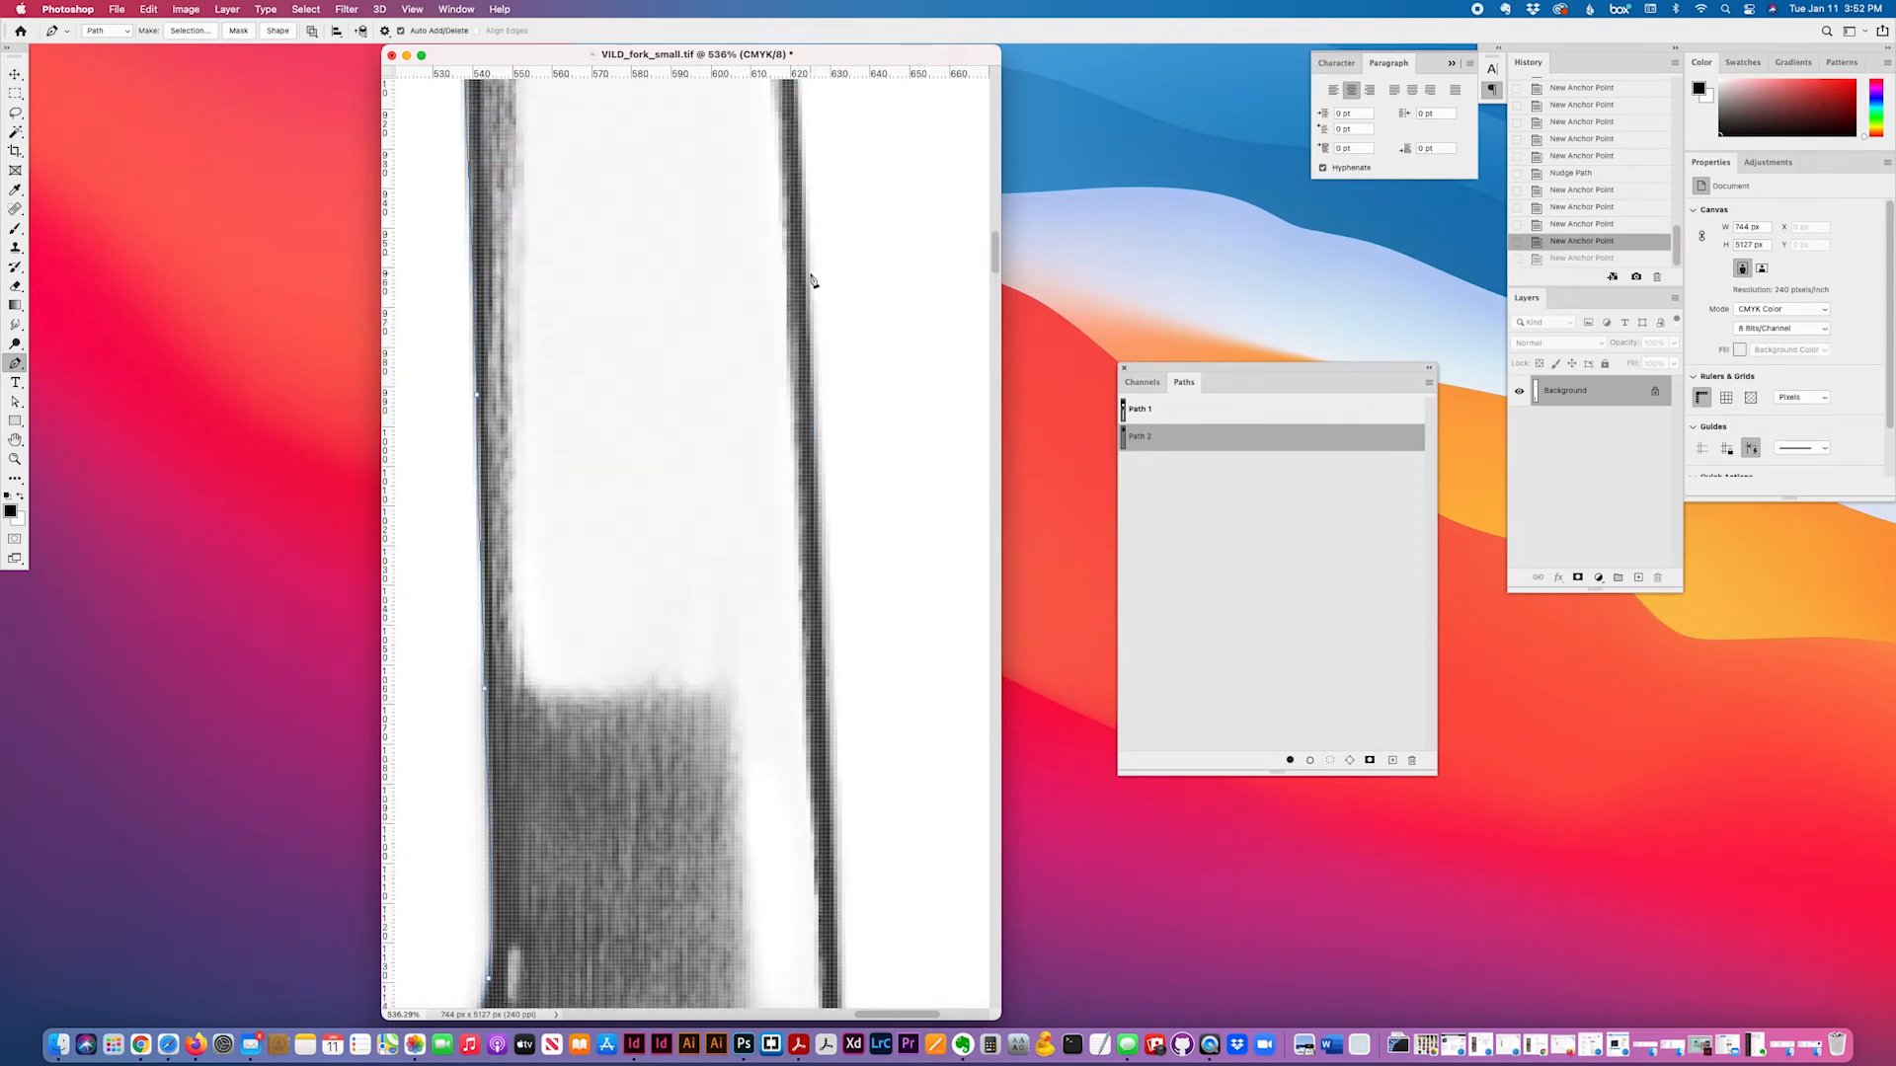
left_click_drag(831, 512, 834, 589)
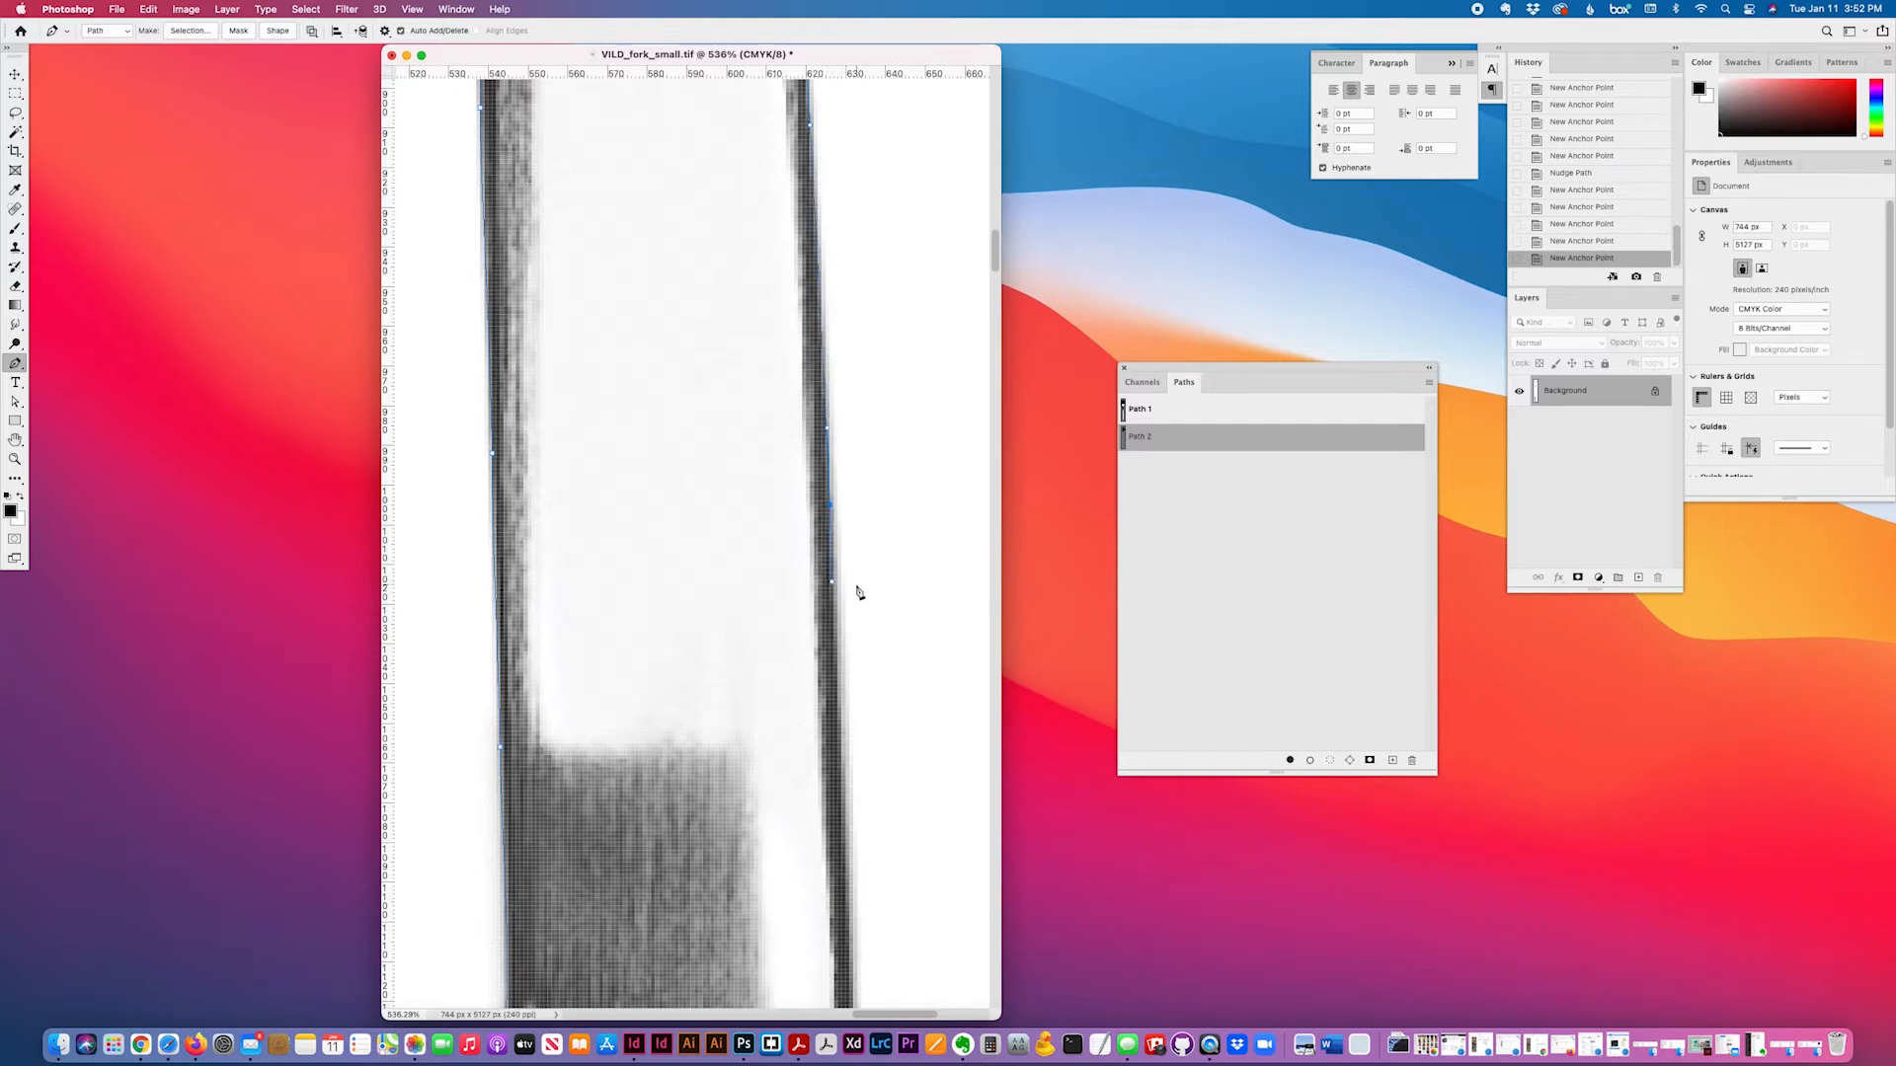
key("Left")
scroll(855, 592, "down", 2)
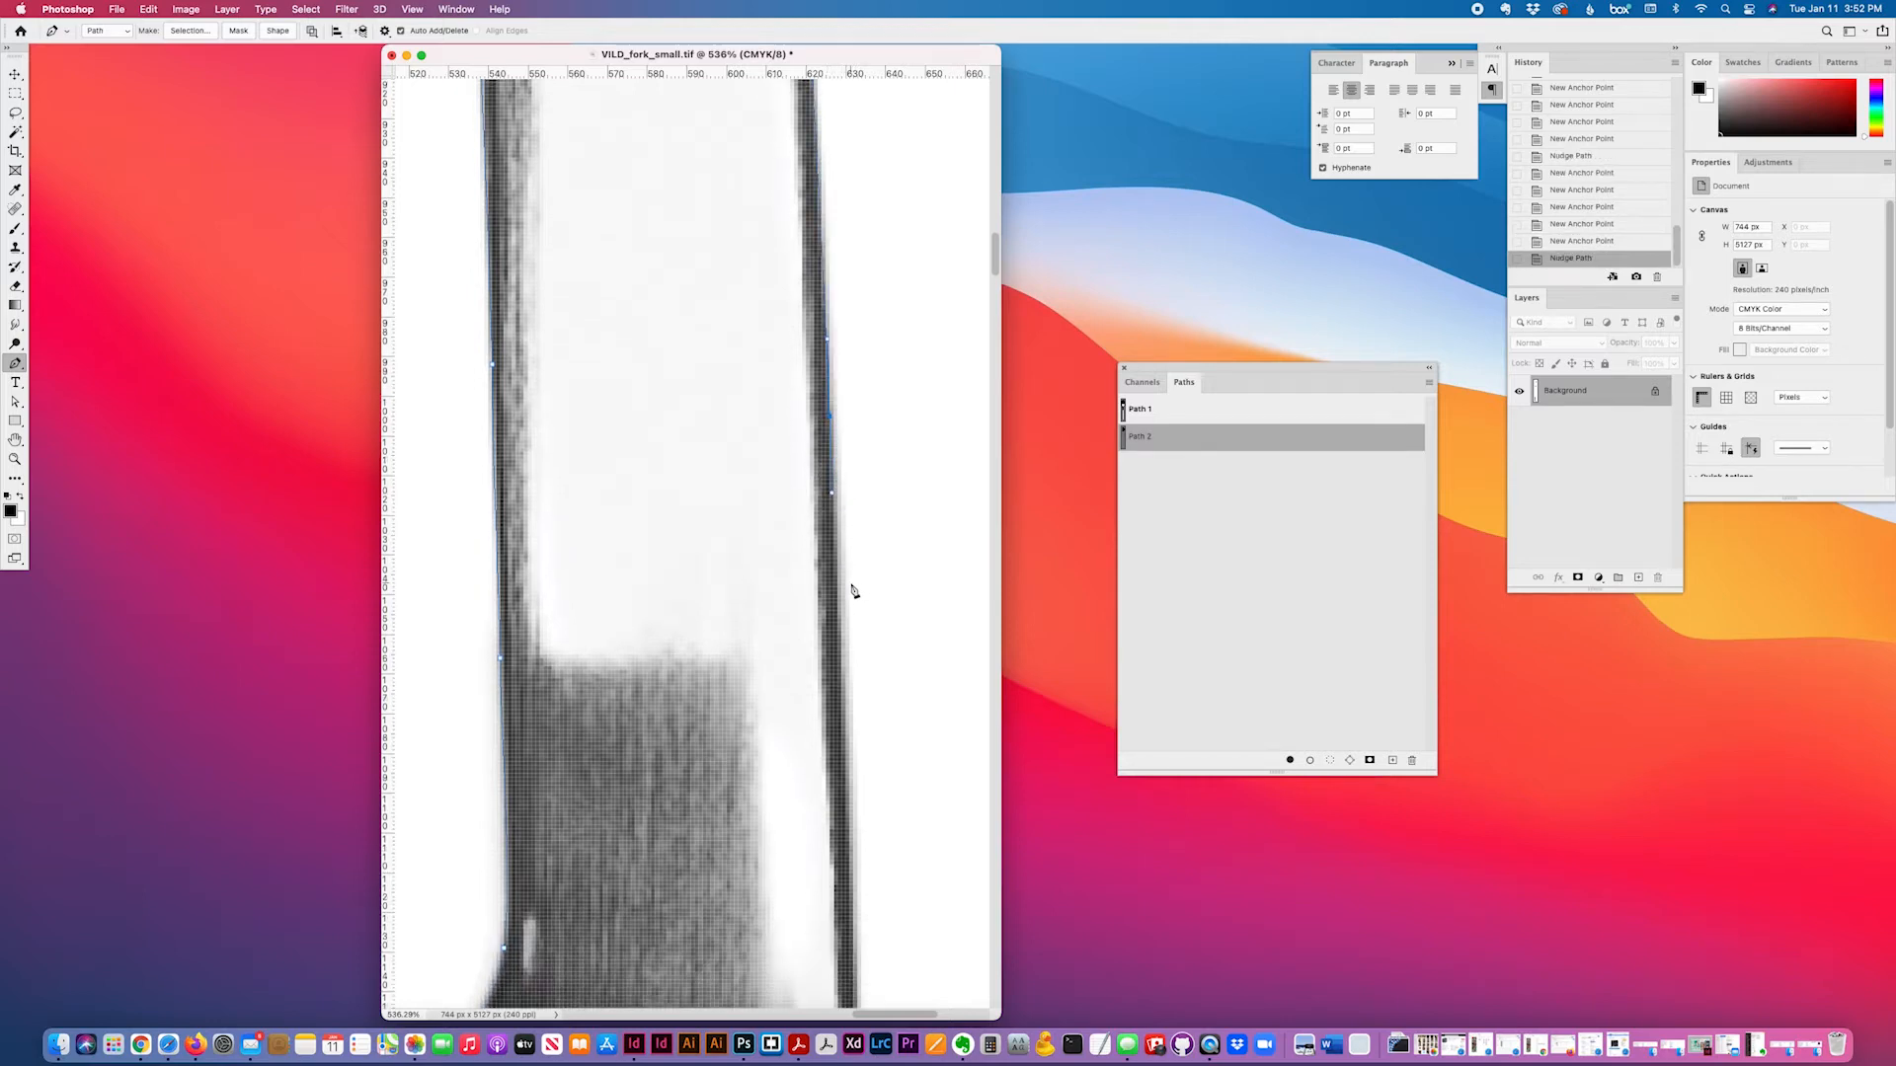
- Trace down past the base of the fourth tine to the start of the fork head's curved right side
scroll(855, 591, "down", 4)
left_click_drag(846, 541, 849, 609)
scroll(851, 592, "down", 10)
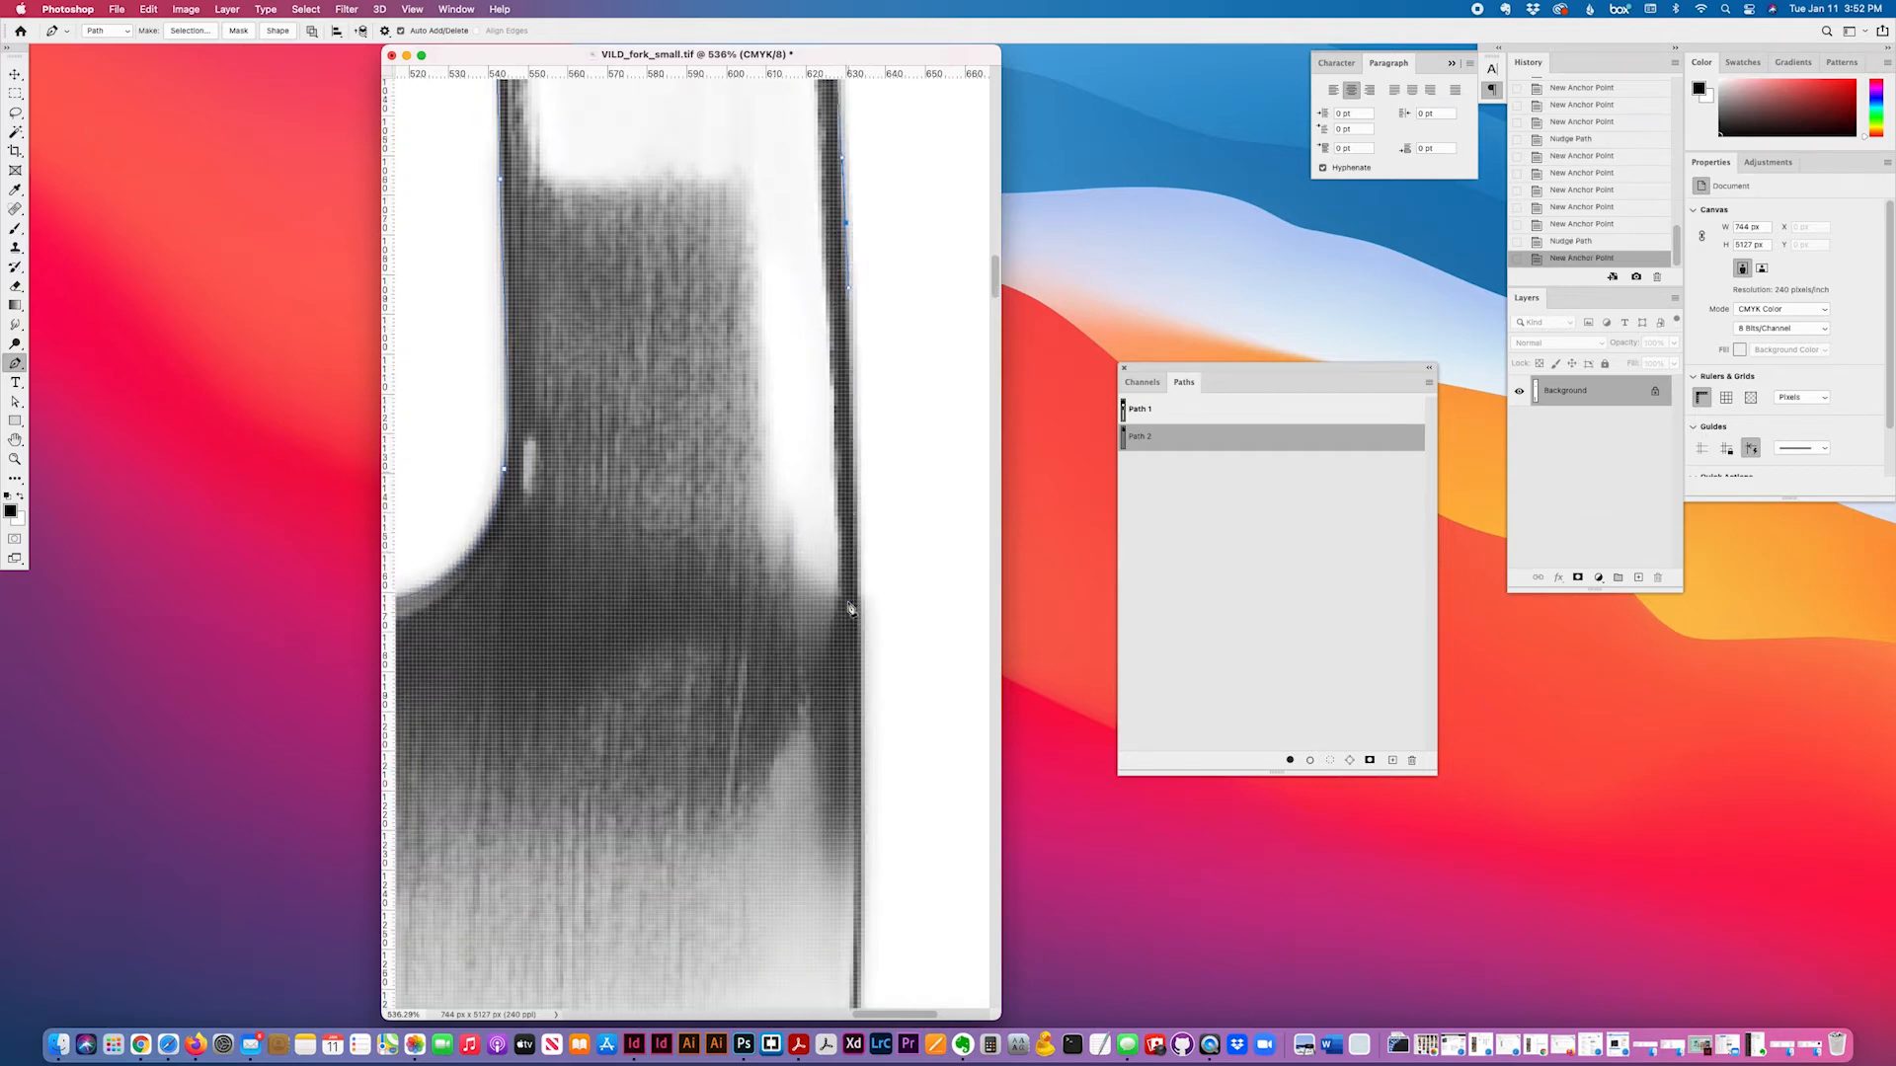
left_click_drag(861, 453, 825, 605)
scroll(863, 535, "down", 6)
scroll(936, 553, "down", 3)
scroll(936, 553, "down", 2)
scroll(844, 611, "down", 3)
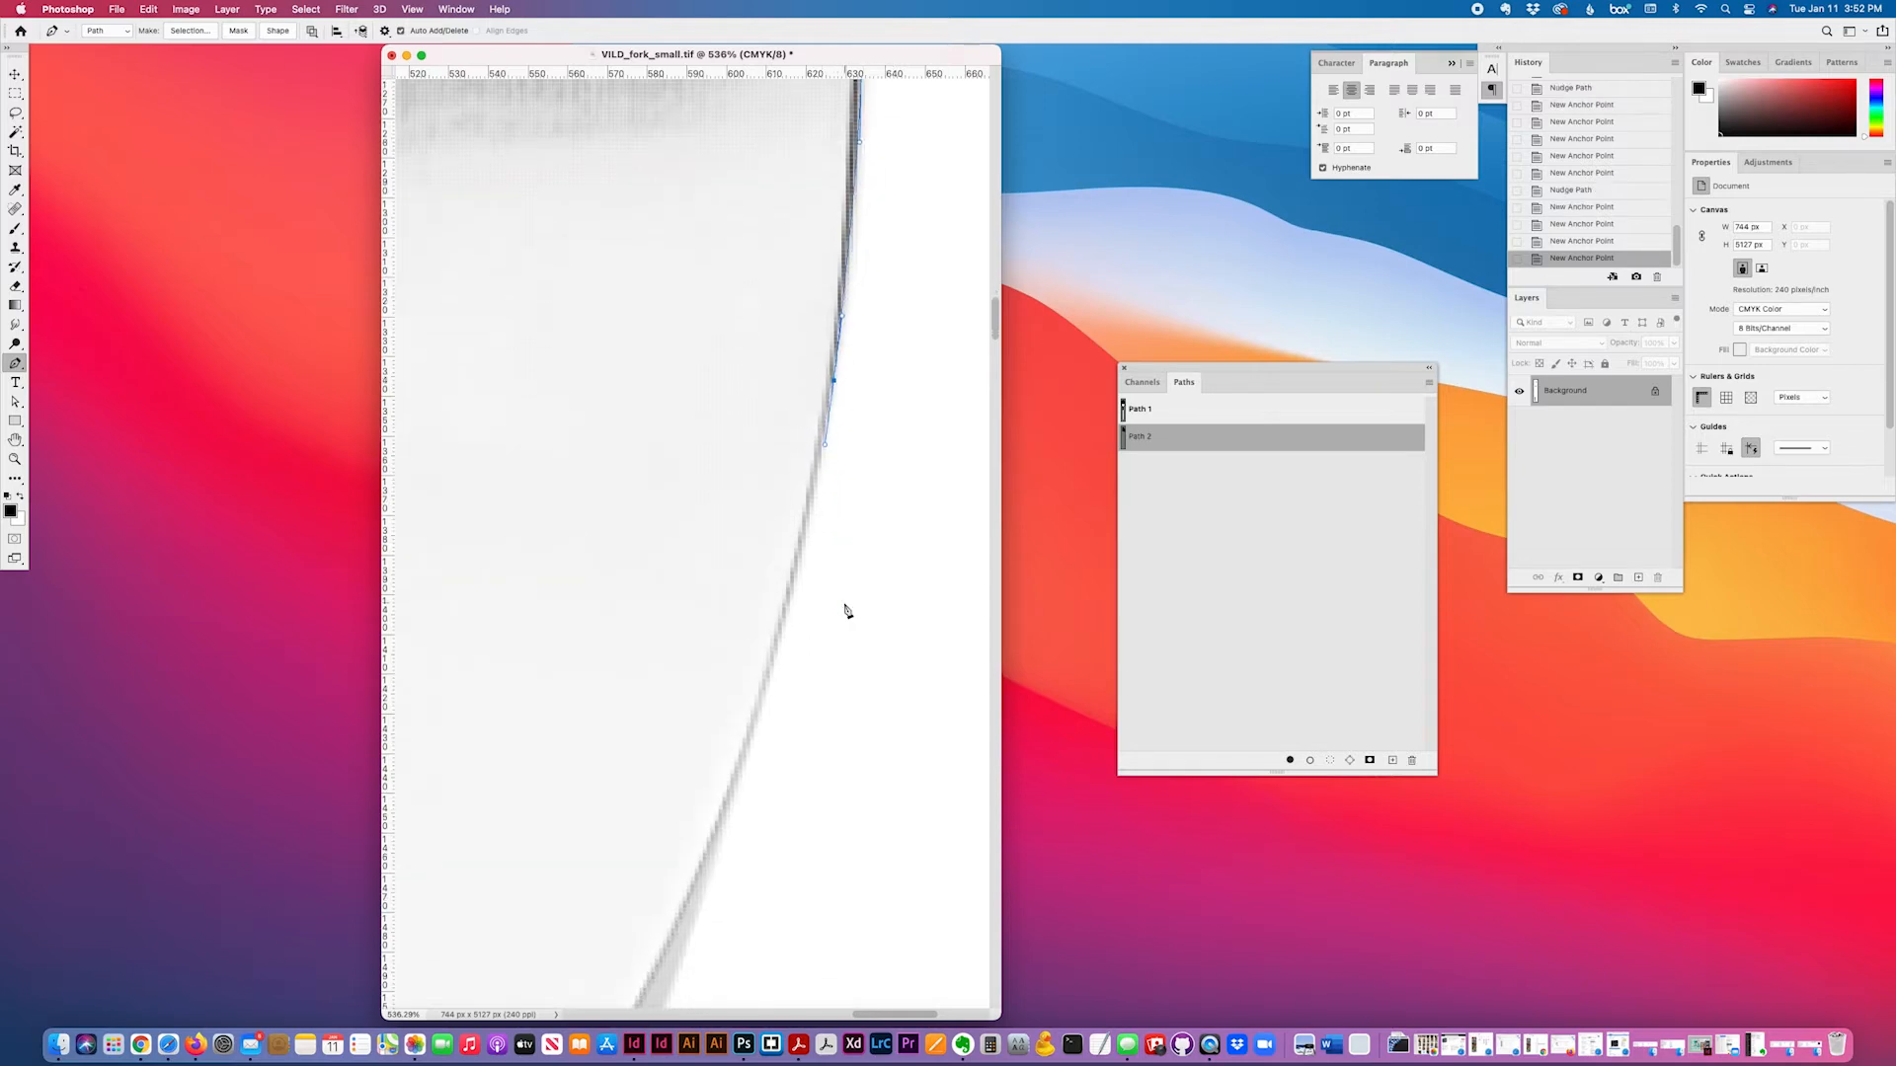
scroll(795, 656, "down", 3)
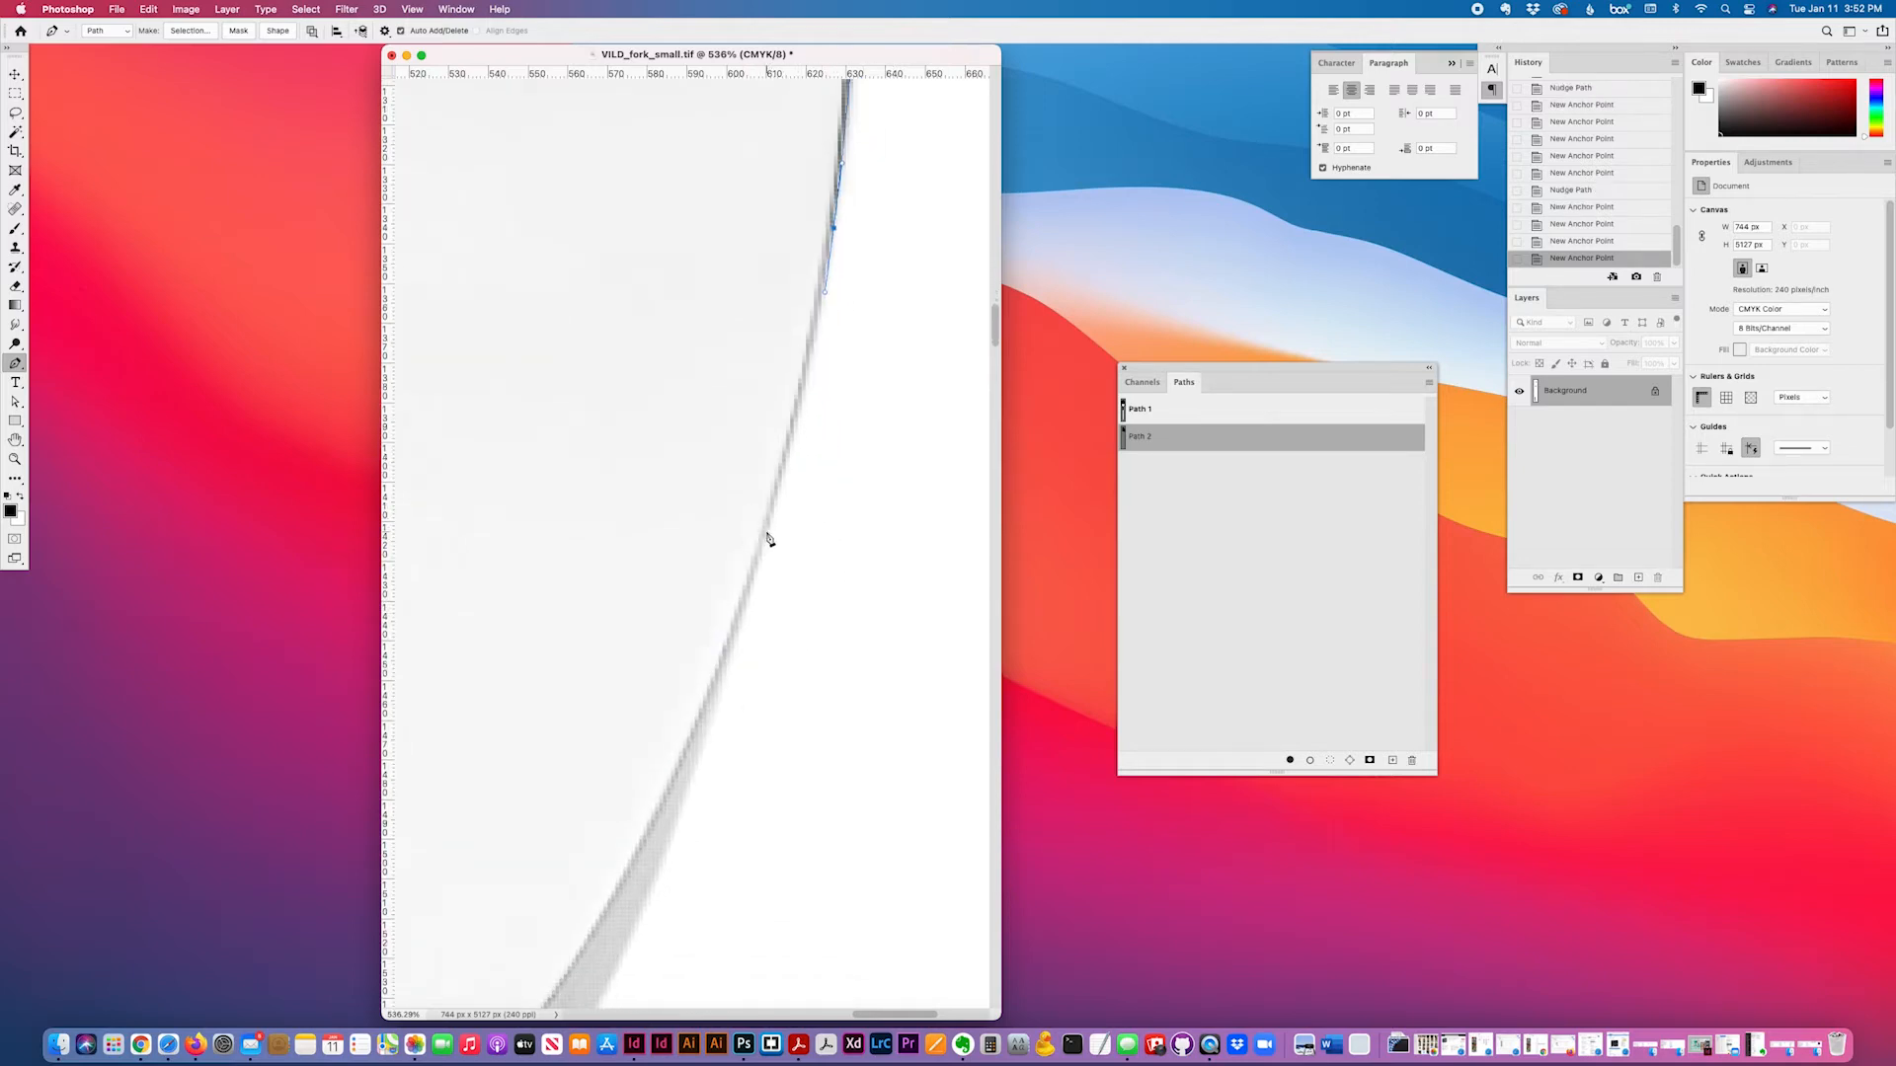
- Follow the fork head's right side with smooth anchor points as it curves inward along the outer grey edge
left_click_drag(767, 534, 704, 690)
scroll(736, 637, "down", 6)
scroll(767, 677, "down", 5)
scroll(767, 677, "left", 3)
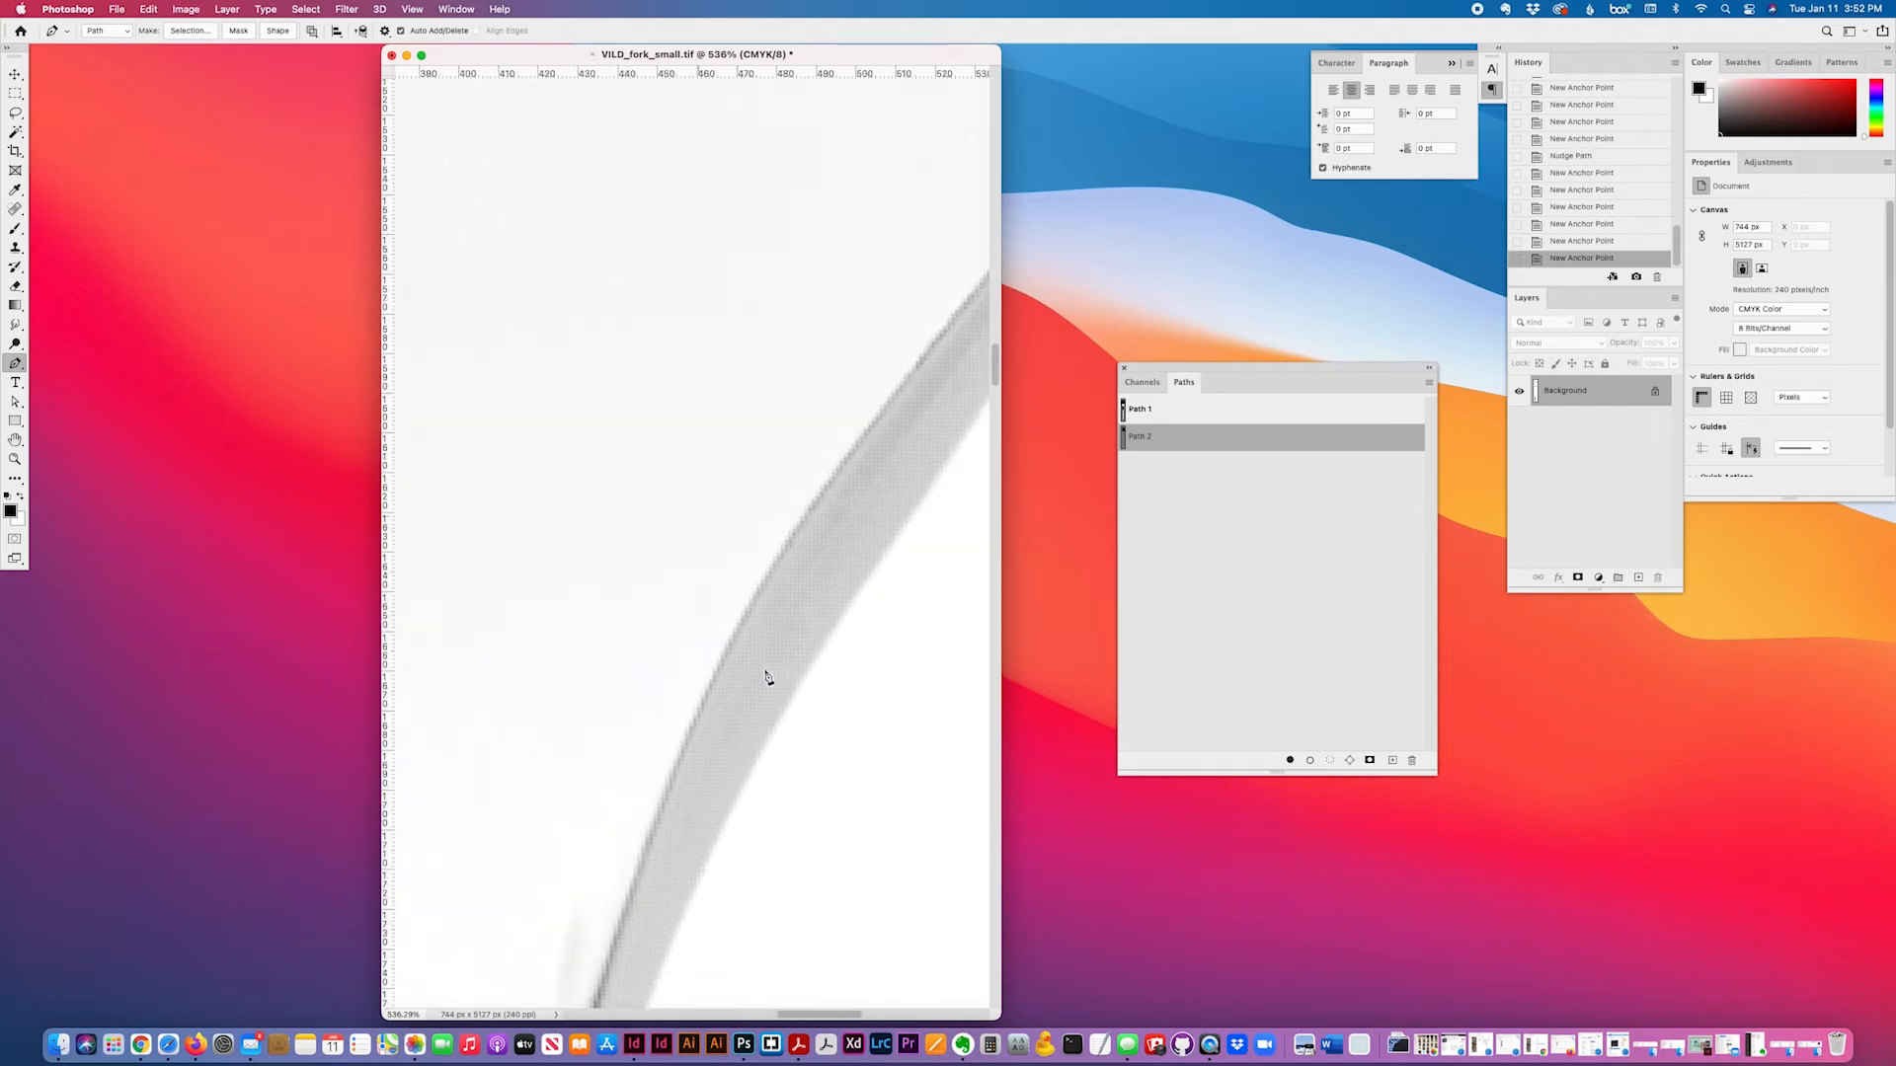
scroll(767, 678, "up", 3)
scroll(767, 677, "right", 3)
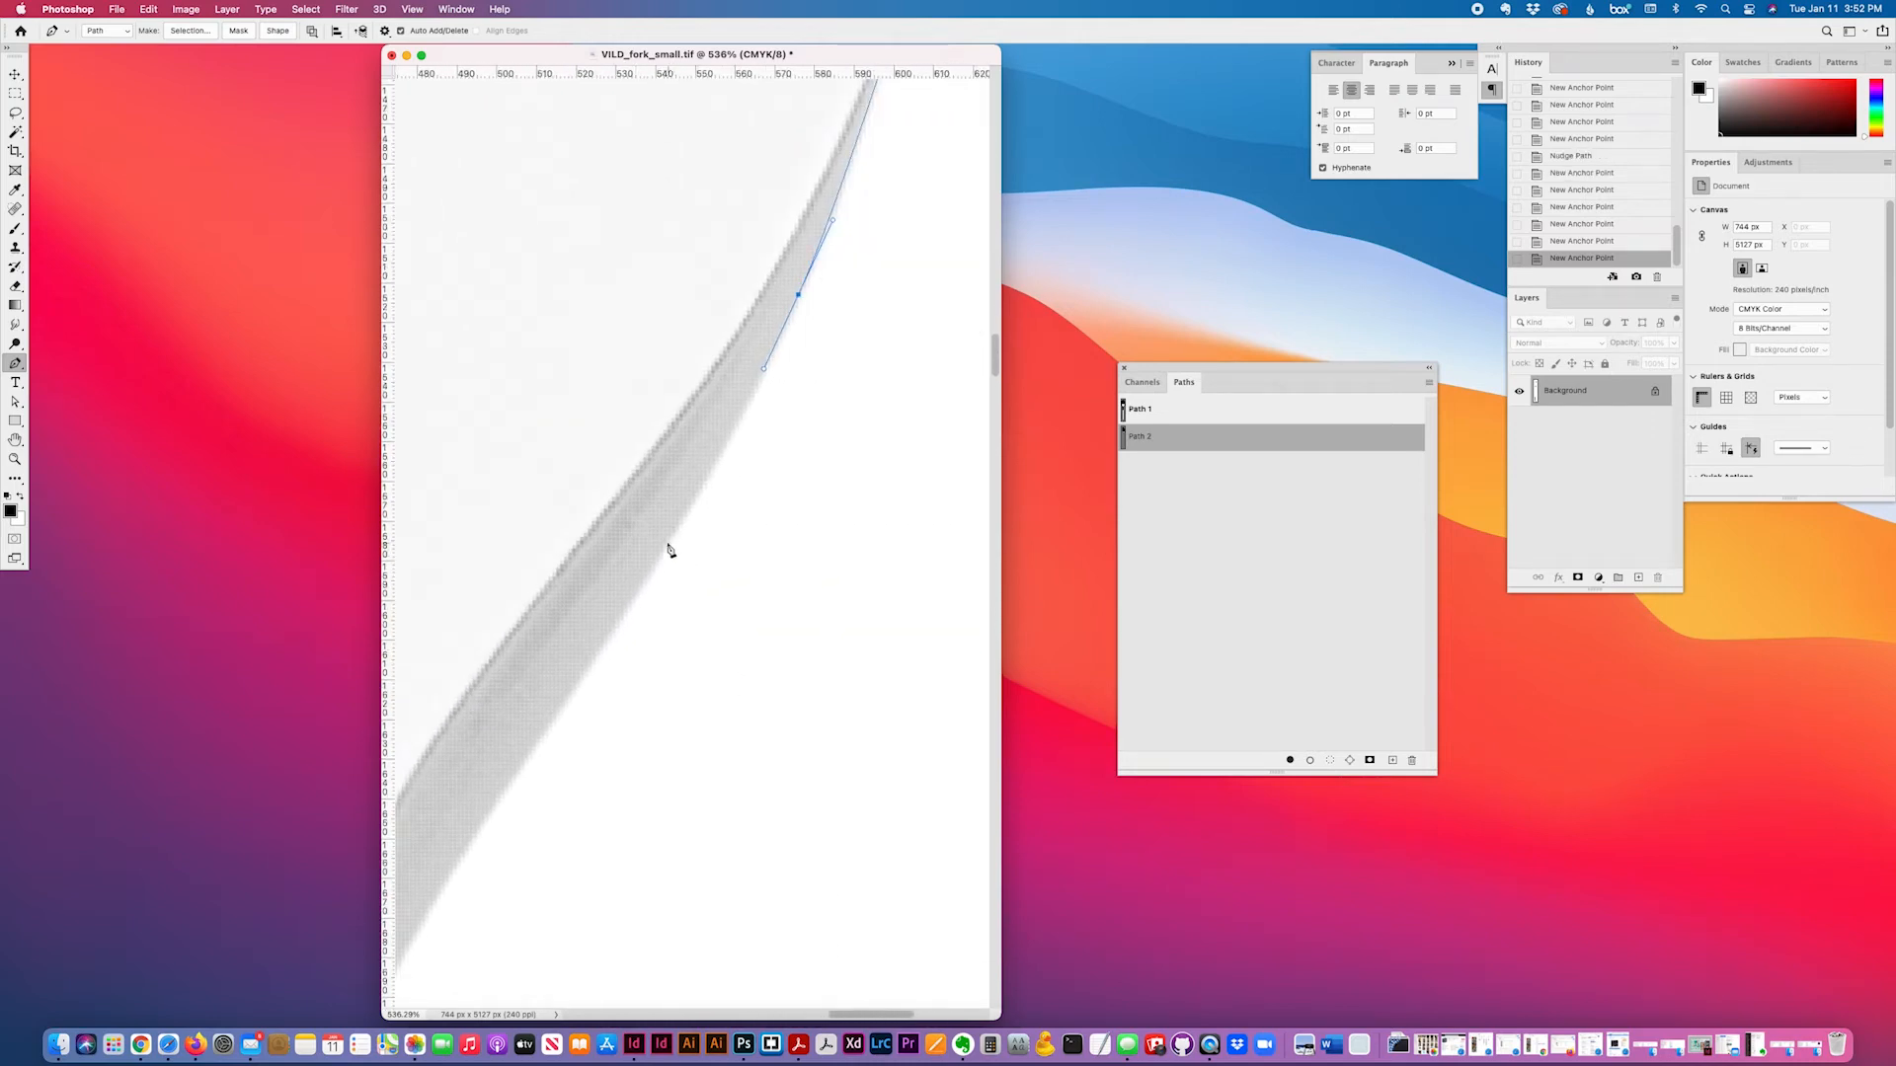
- Trace the diagonal outer edge of the grey band under the fork head toward the neck
left_click_drag(668, 546, 618, 624)
scroll(657, 650, "down", 5)
scroll(657, 650, "left", 3)
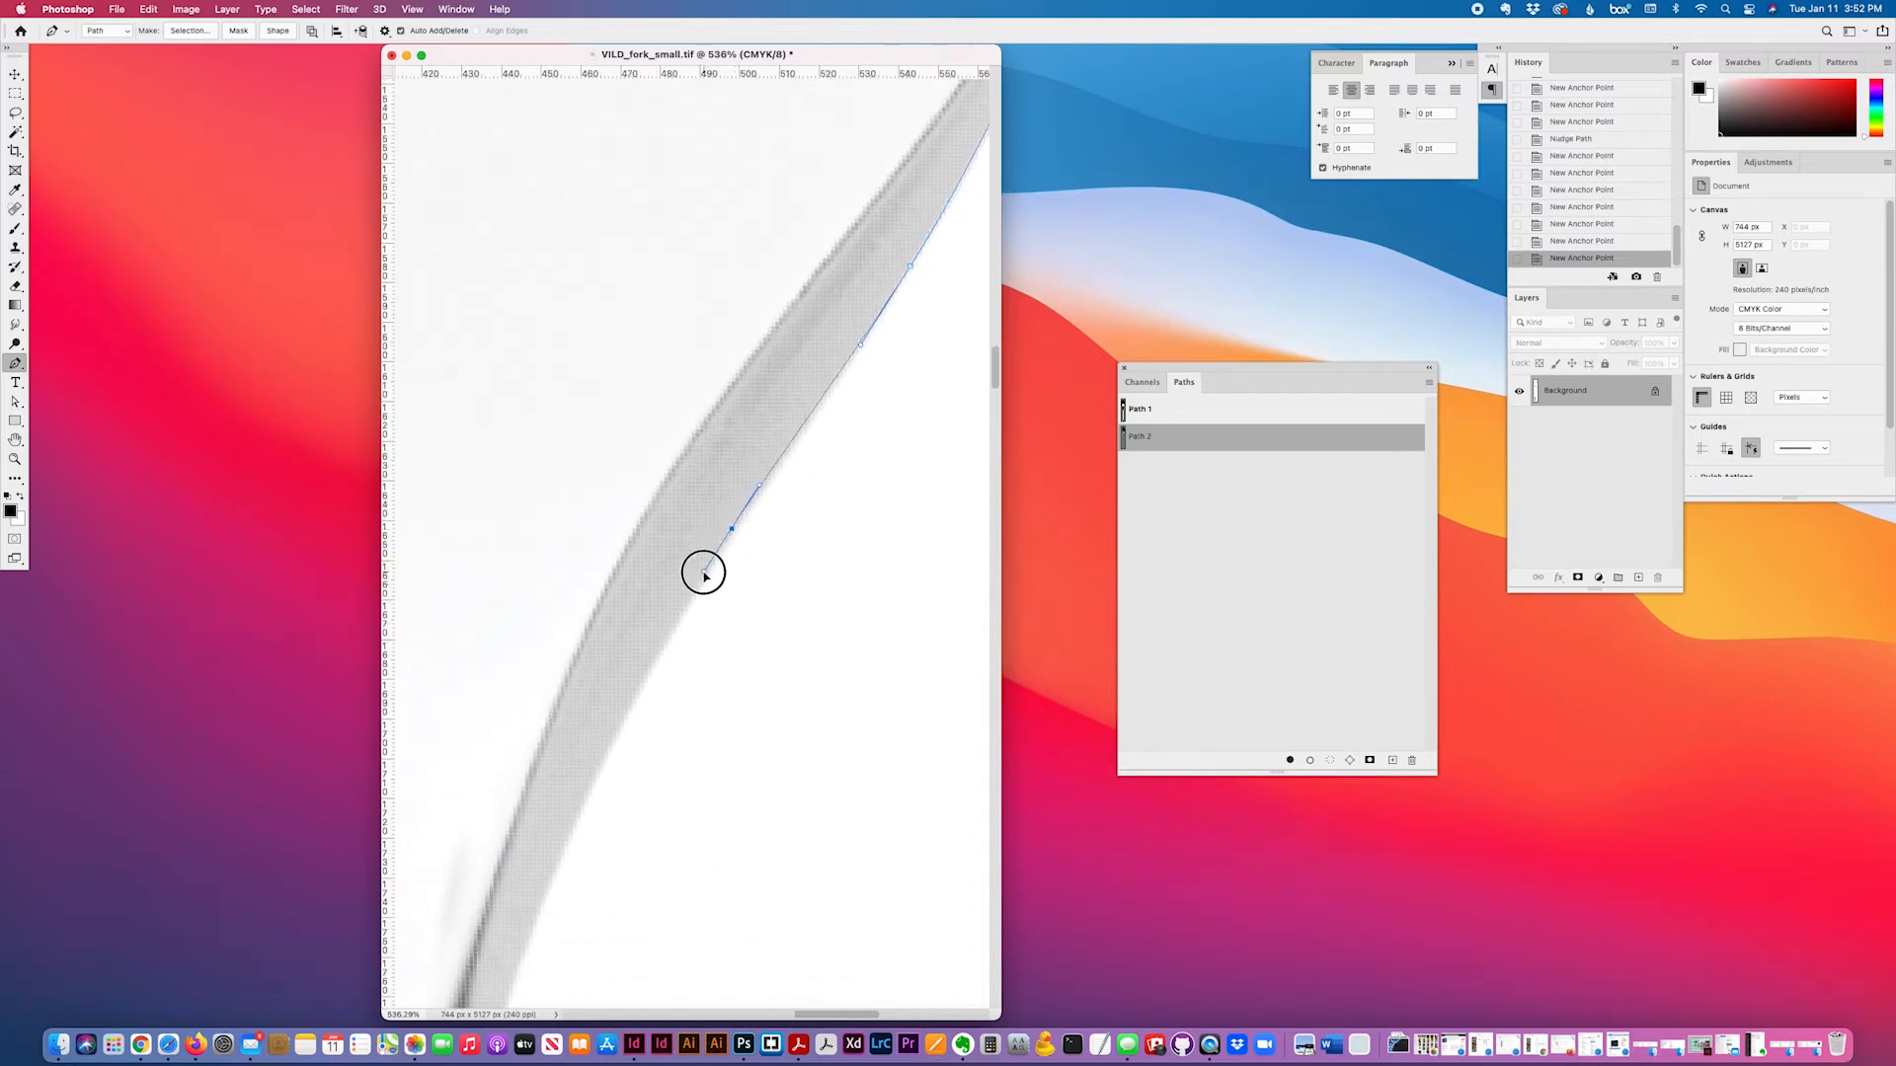
left_click(707, 558)
scroll(707, 577, "down", 3)
- Curve the path with smooth anchor points from the underside of the fork head into the neck's right edge
left_click_drag(593, 508, 500, 674)
scroll(613, 639, "down", 1)
scroll(690, 644, "down", 4)
scroll(690, 644, "left", 2)
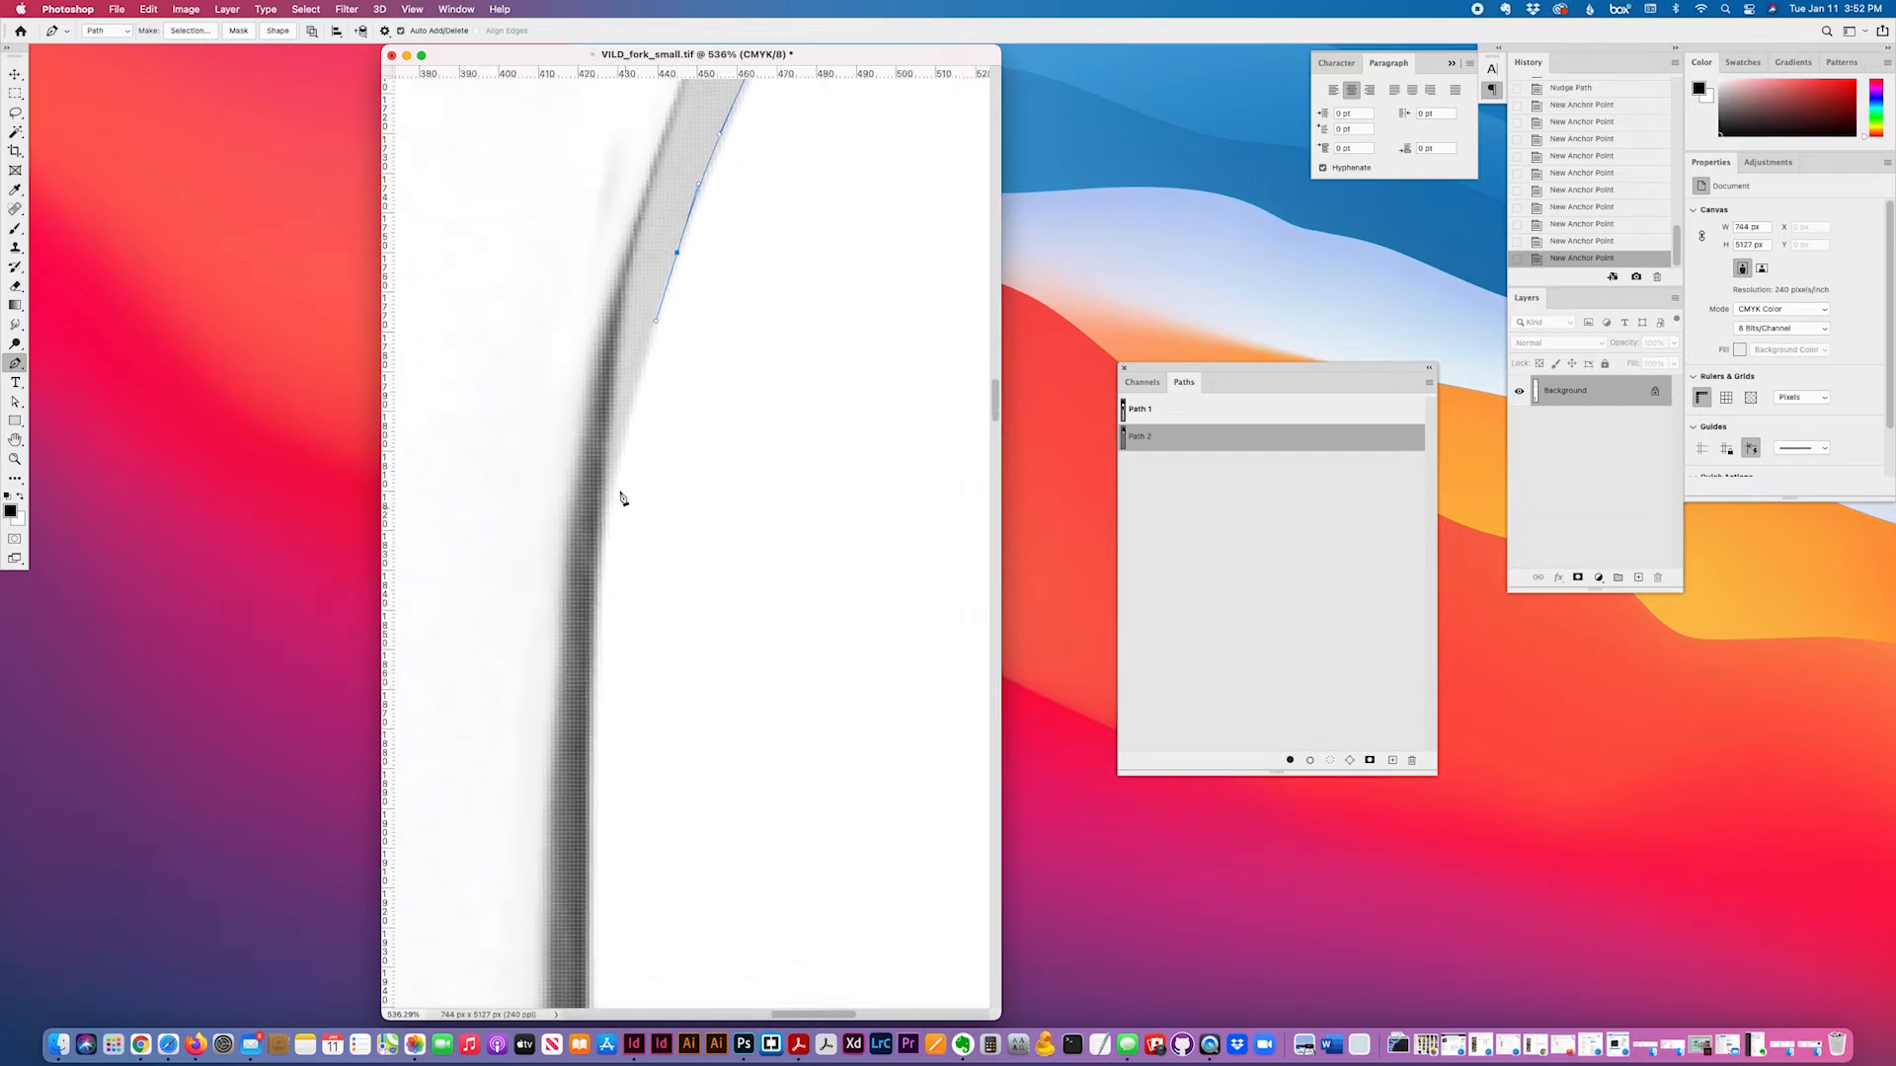
left_click_drag(610, 486, 600, 543)
scroll(659, 586, "down", 4)
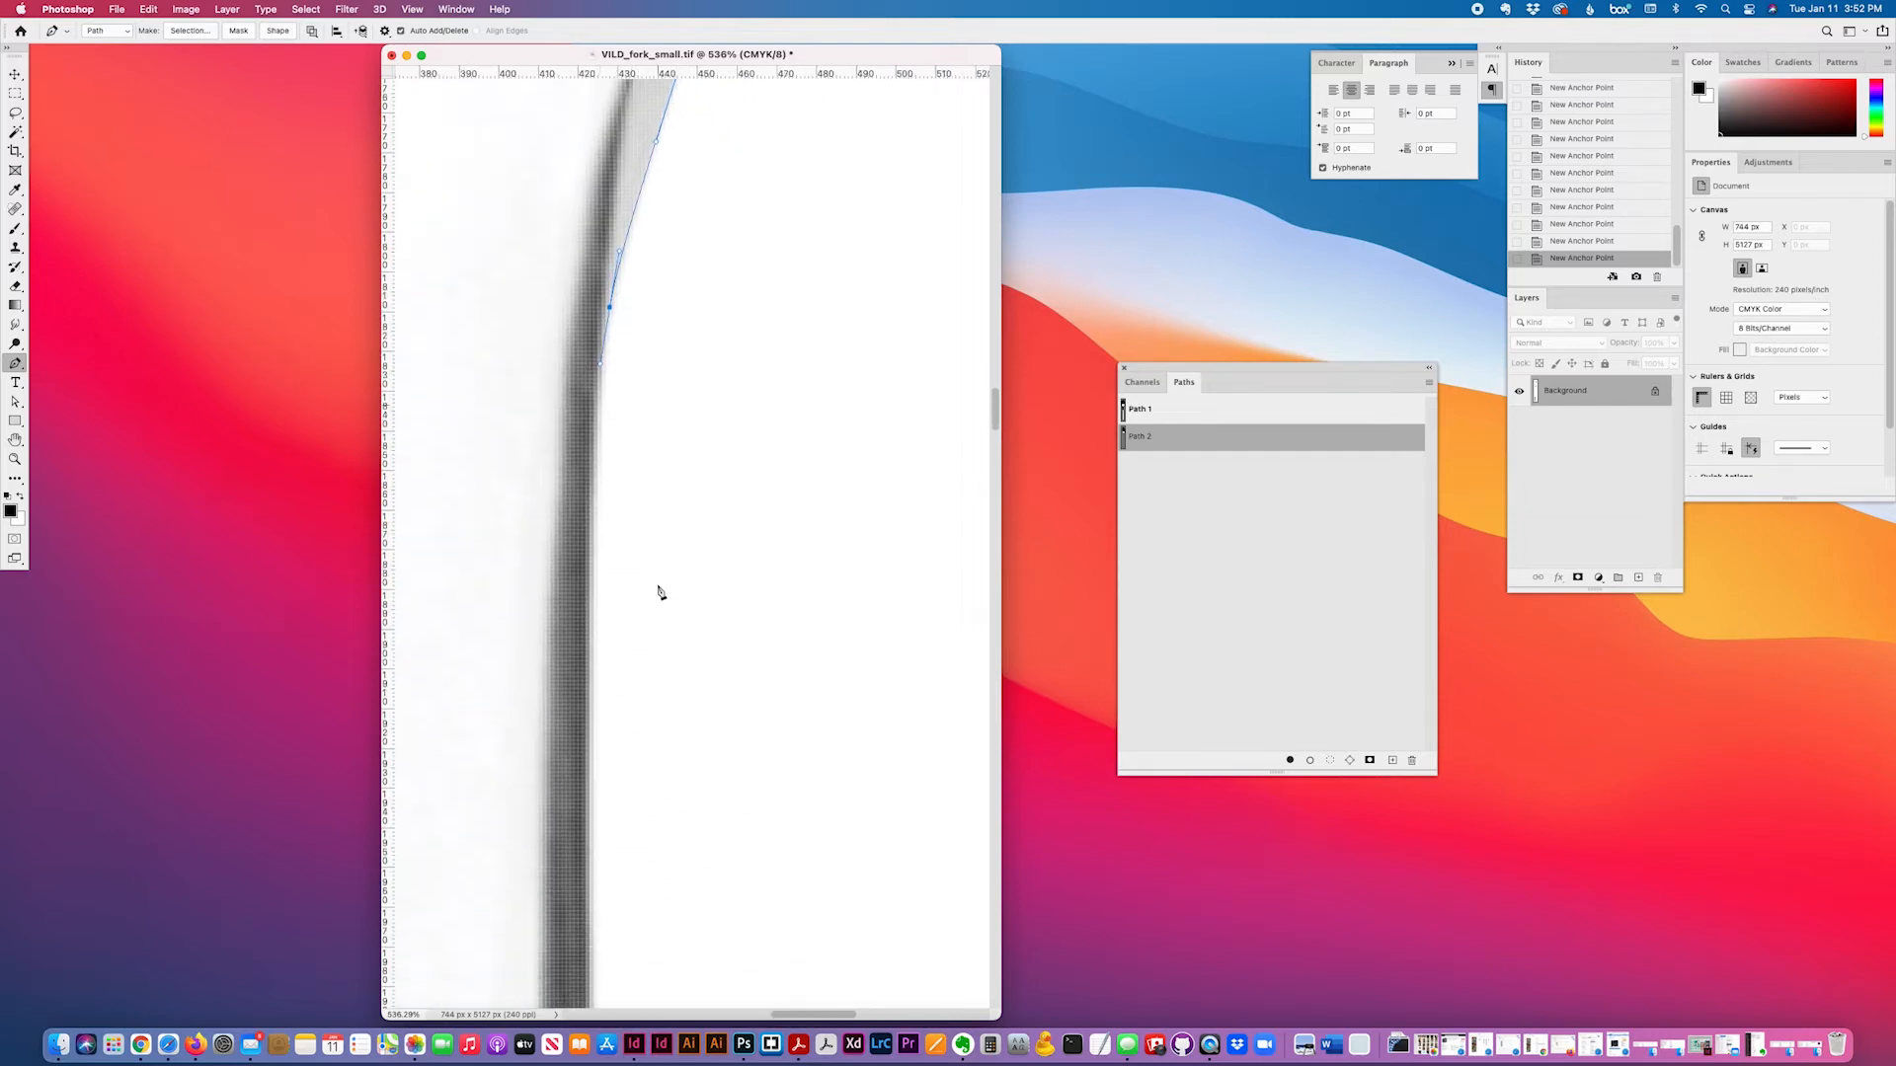
- Trace down the narrow neck's right edge and nudge the last anchor point onto the outline
left_click_drag(598, 450, 598, 581)
scroll(602, 508, "down", 4)
scroll(605, 514, "down", 3)
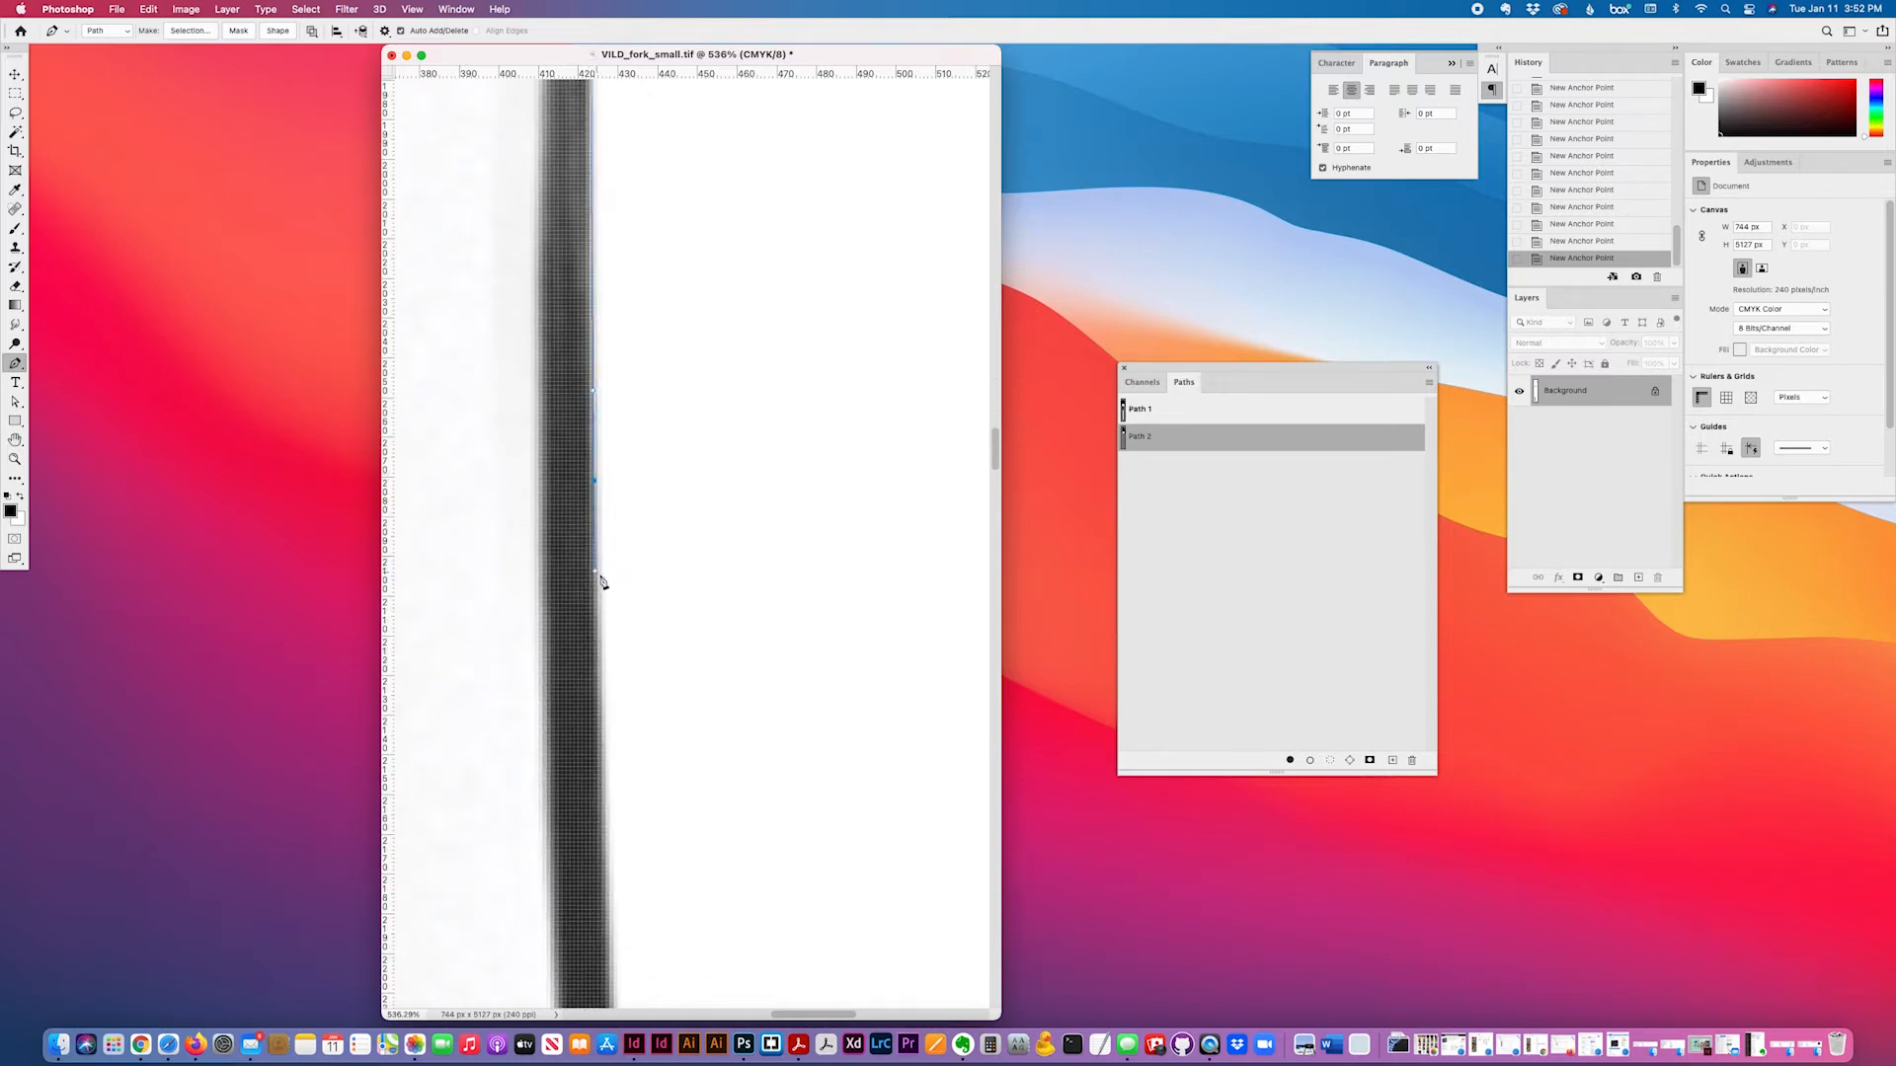
scroll(602, 582, "down", 4)
scroll(610, 585, "down", 1)
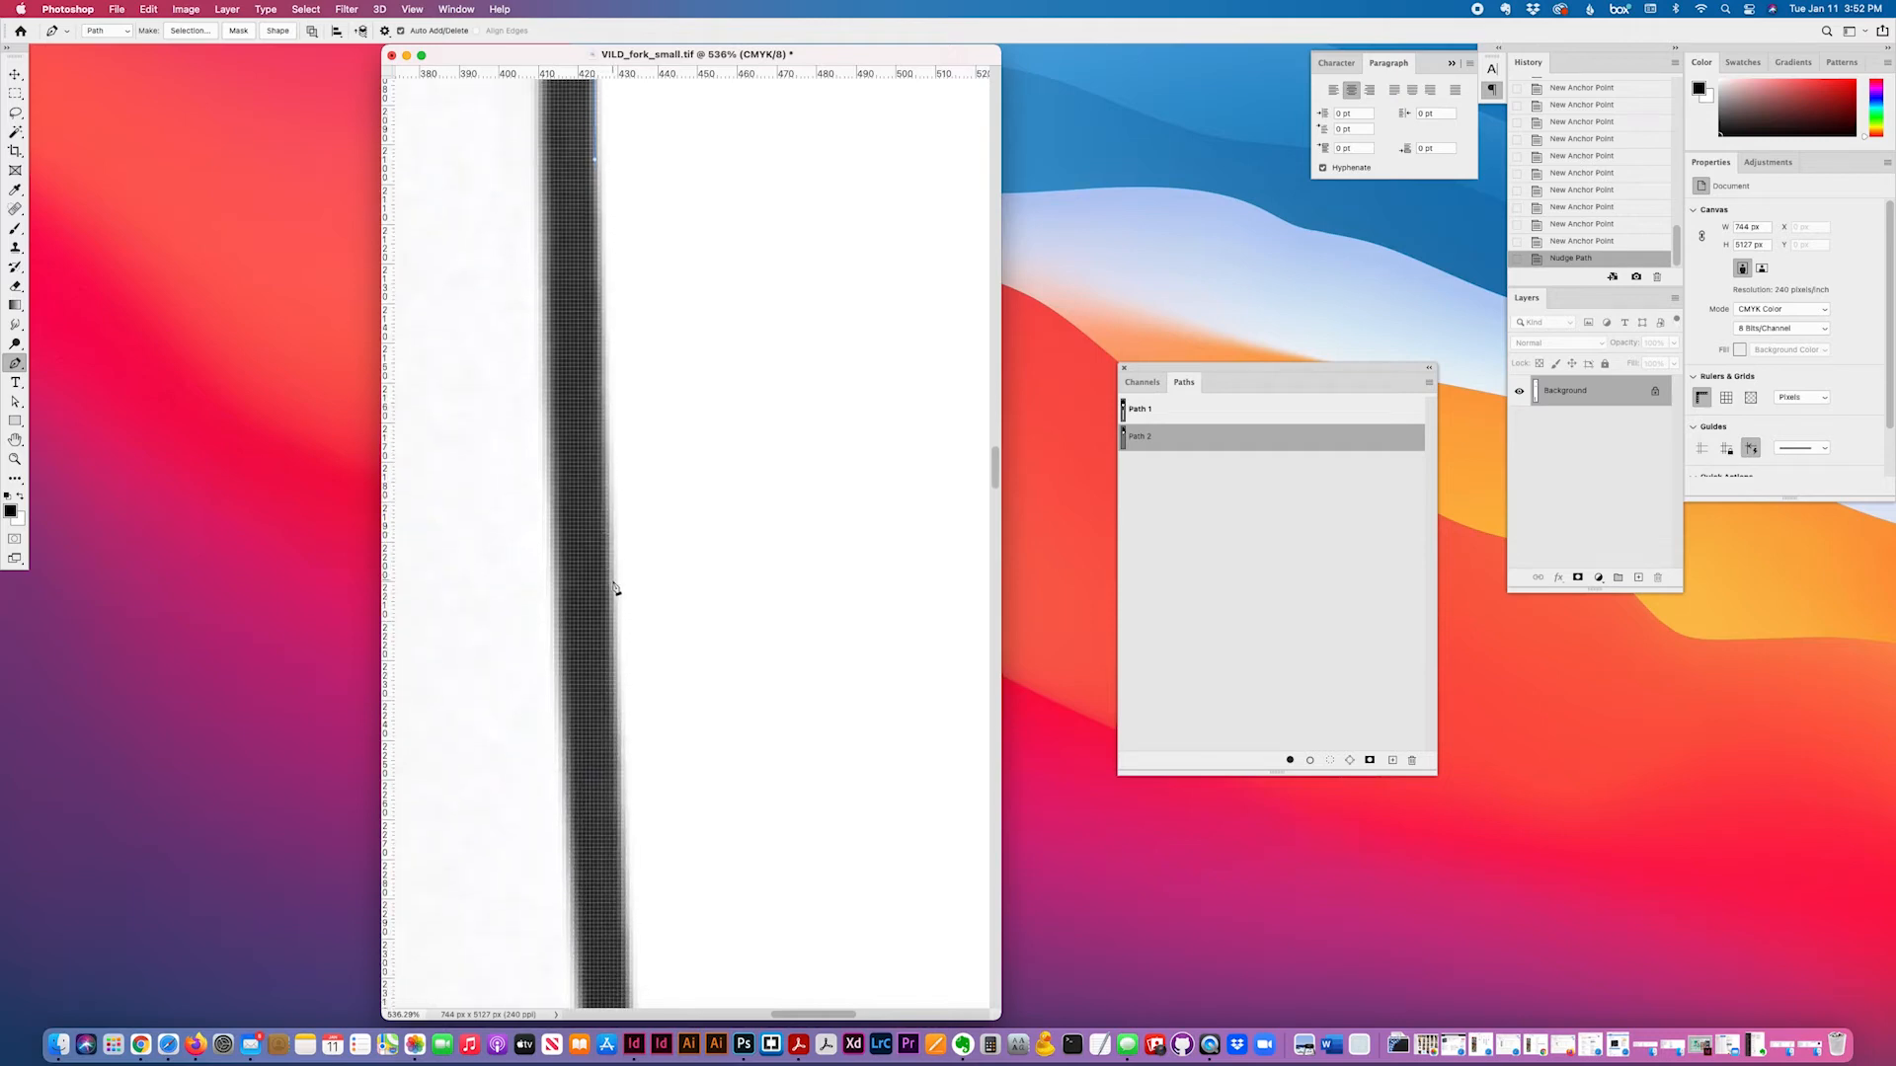
- Add two smooth anchor points where the handle's right edge begins to widen and nudge the second onto the edge
left_click_drag(611, 582, 609, 660)
scroll(662, 604, "down", 6)
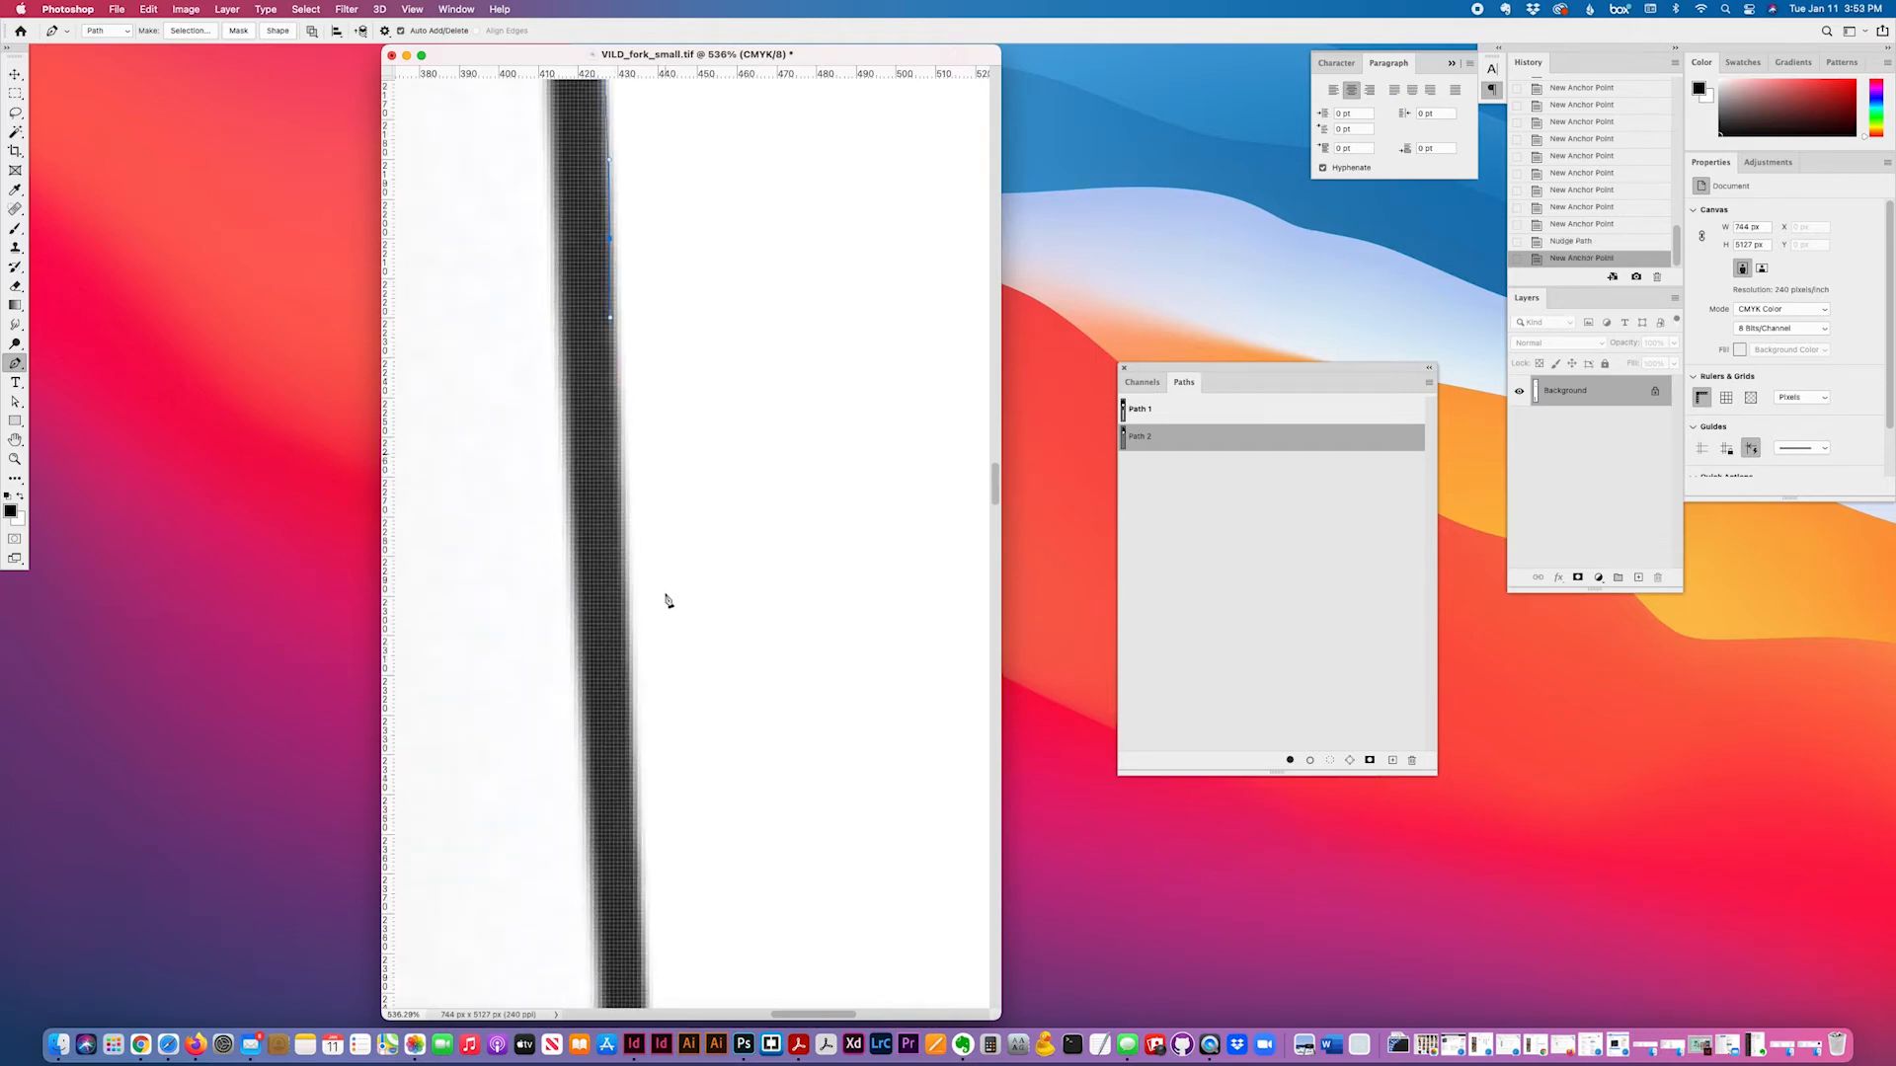
left_click_drag(642, 594, 644, 679)
key("Left")
scroll(667, 687, "down", 8)
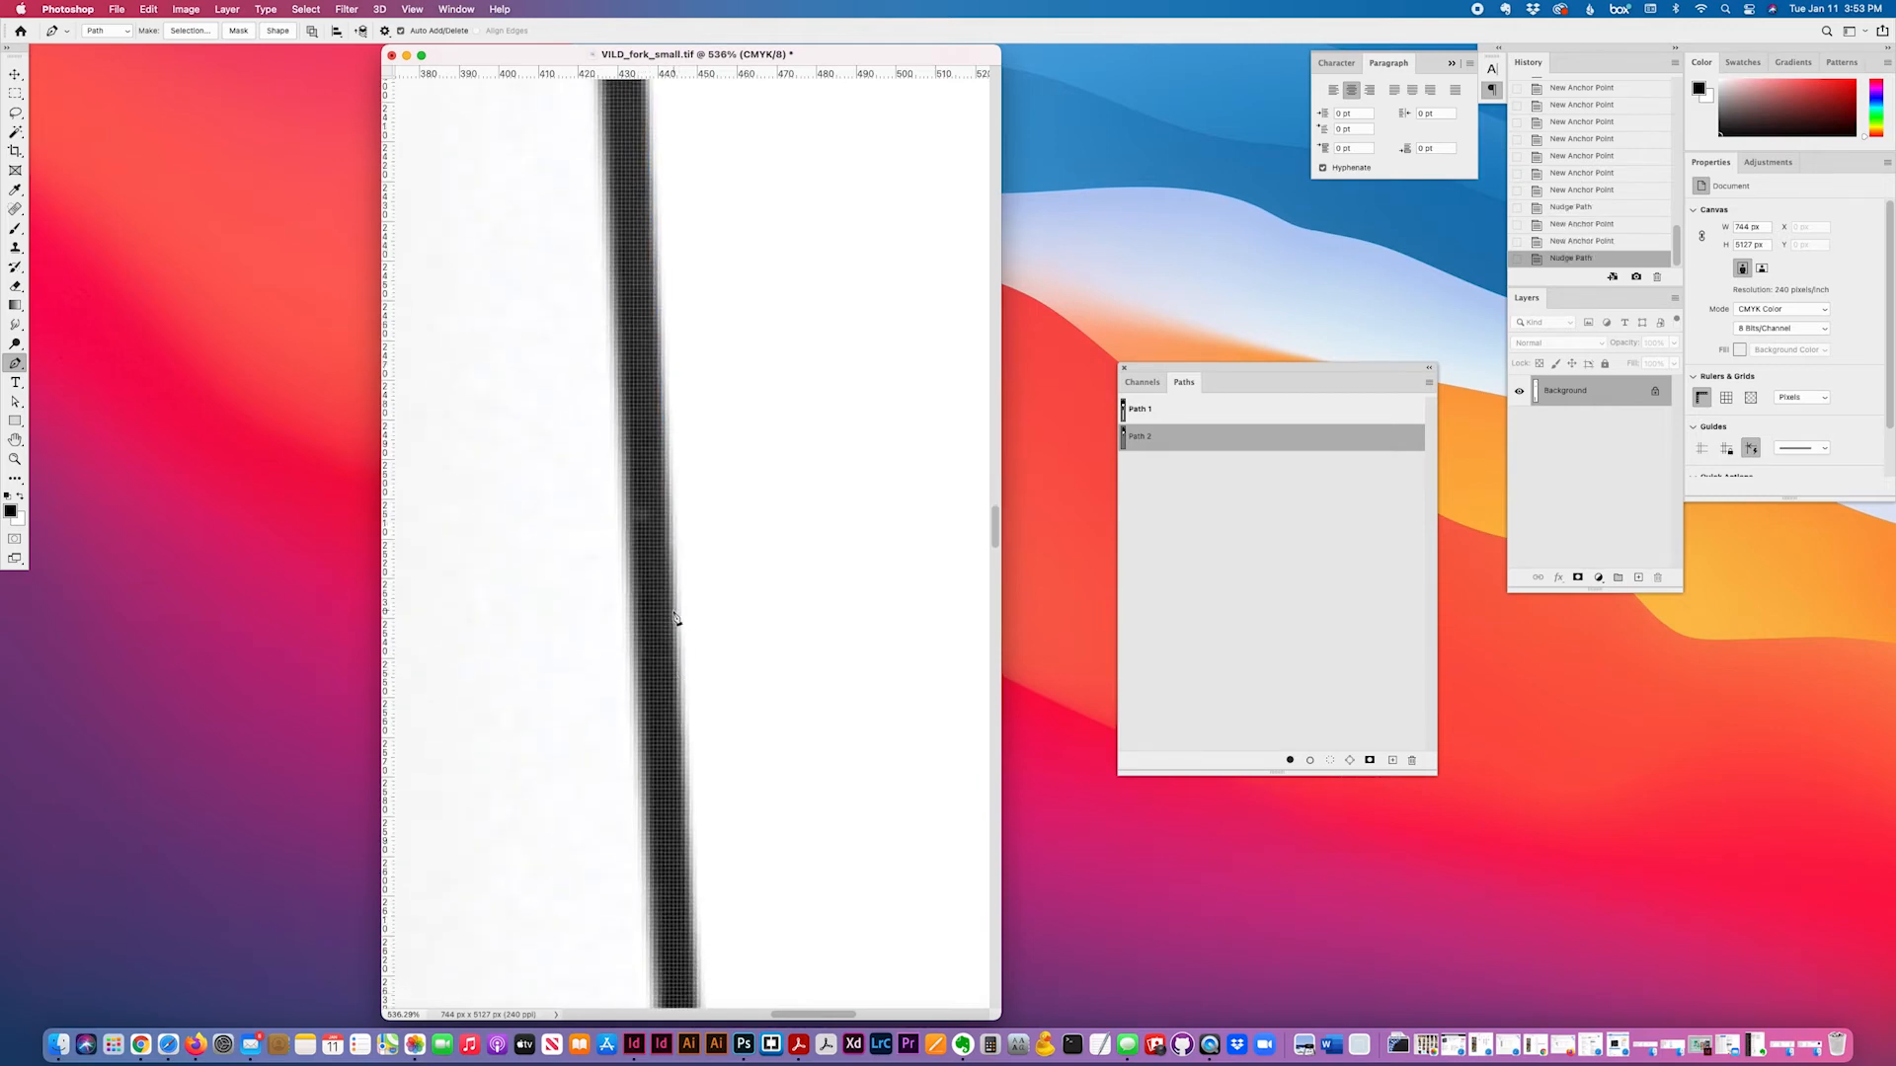
- Continue the path with two smooth anchor points down the upper part of the handle's right edge
left_click_drag(673, 611, 680, 718)
scroll(744, 689, "down", 5)
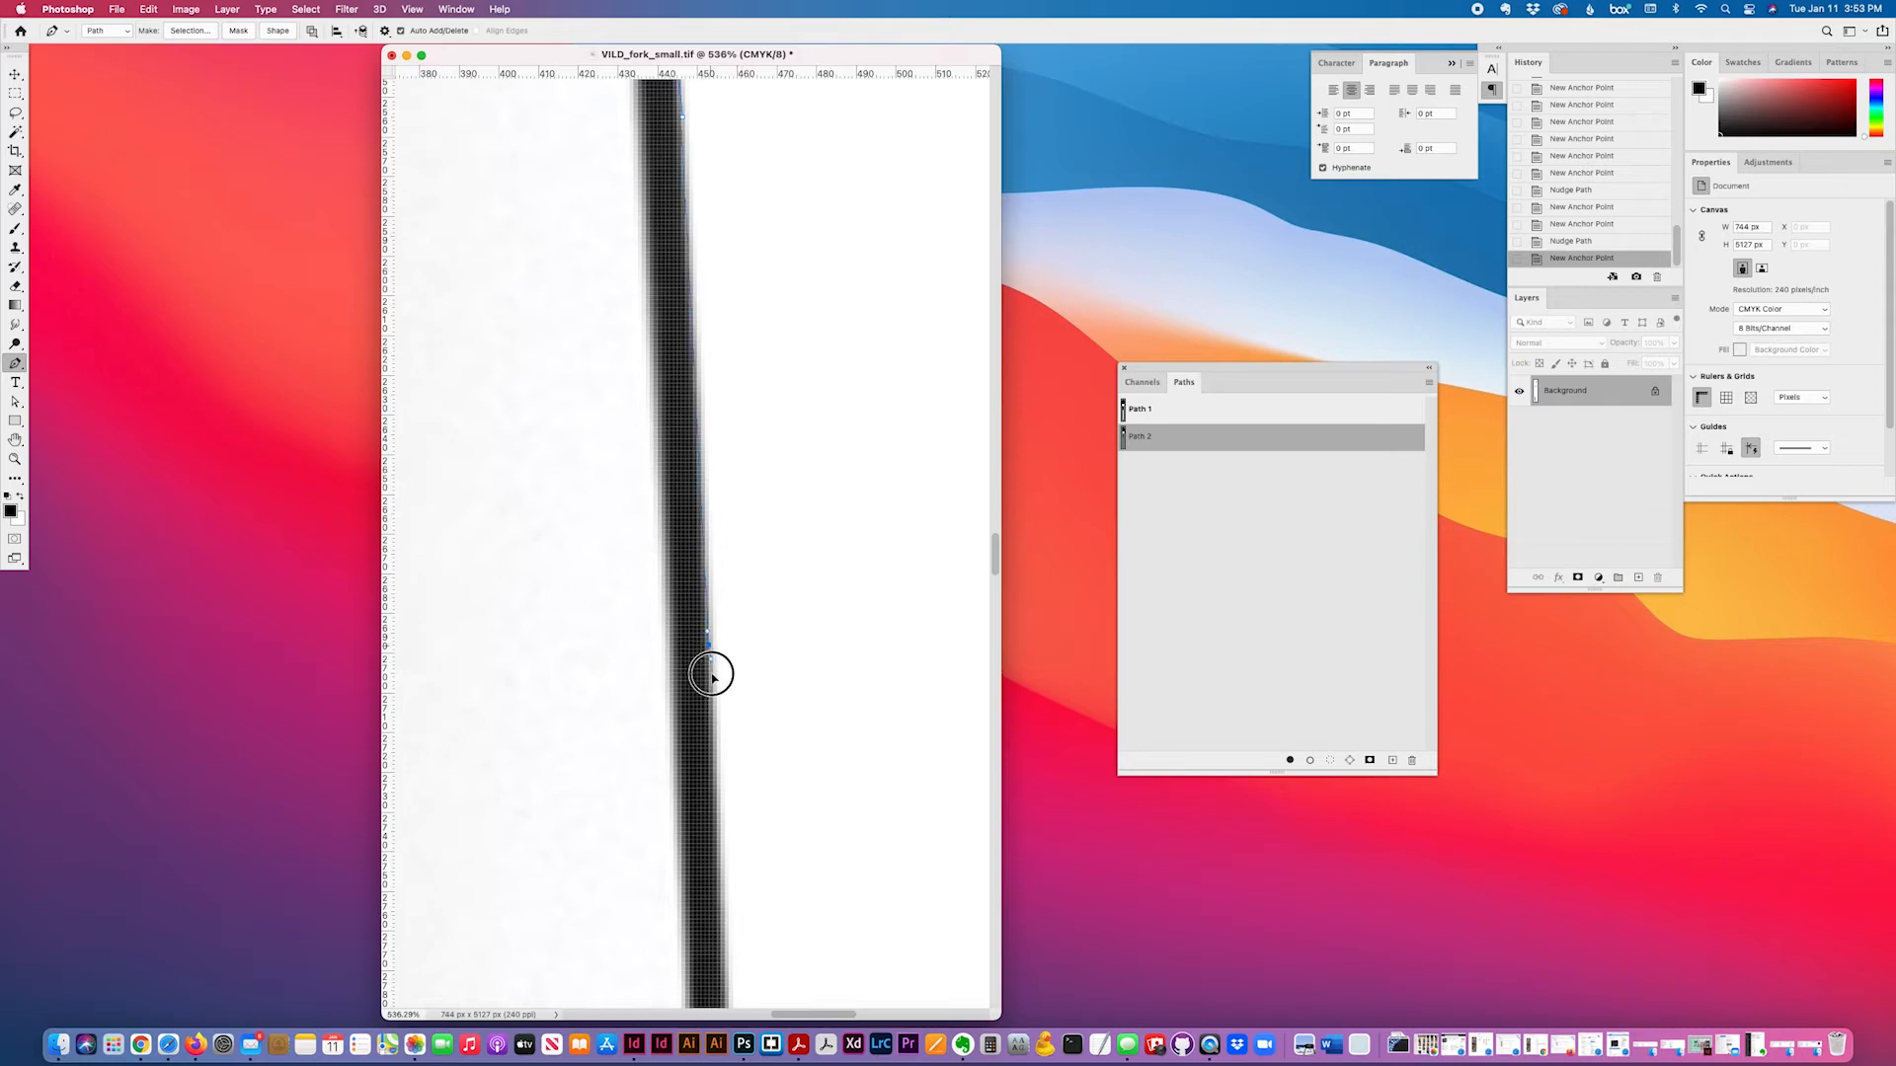
left_click_drag(710, 675, 720, 741)
scroll(789, 661, "down", 8)
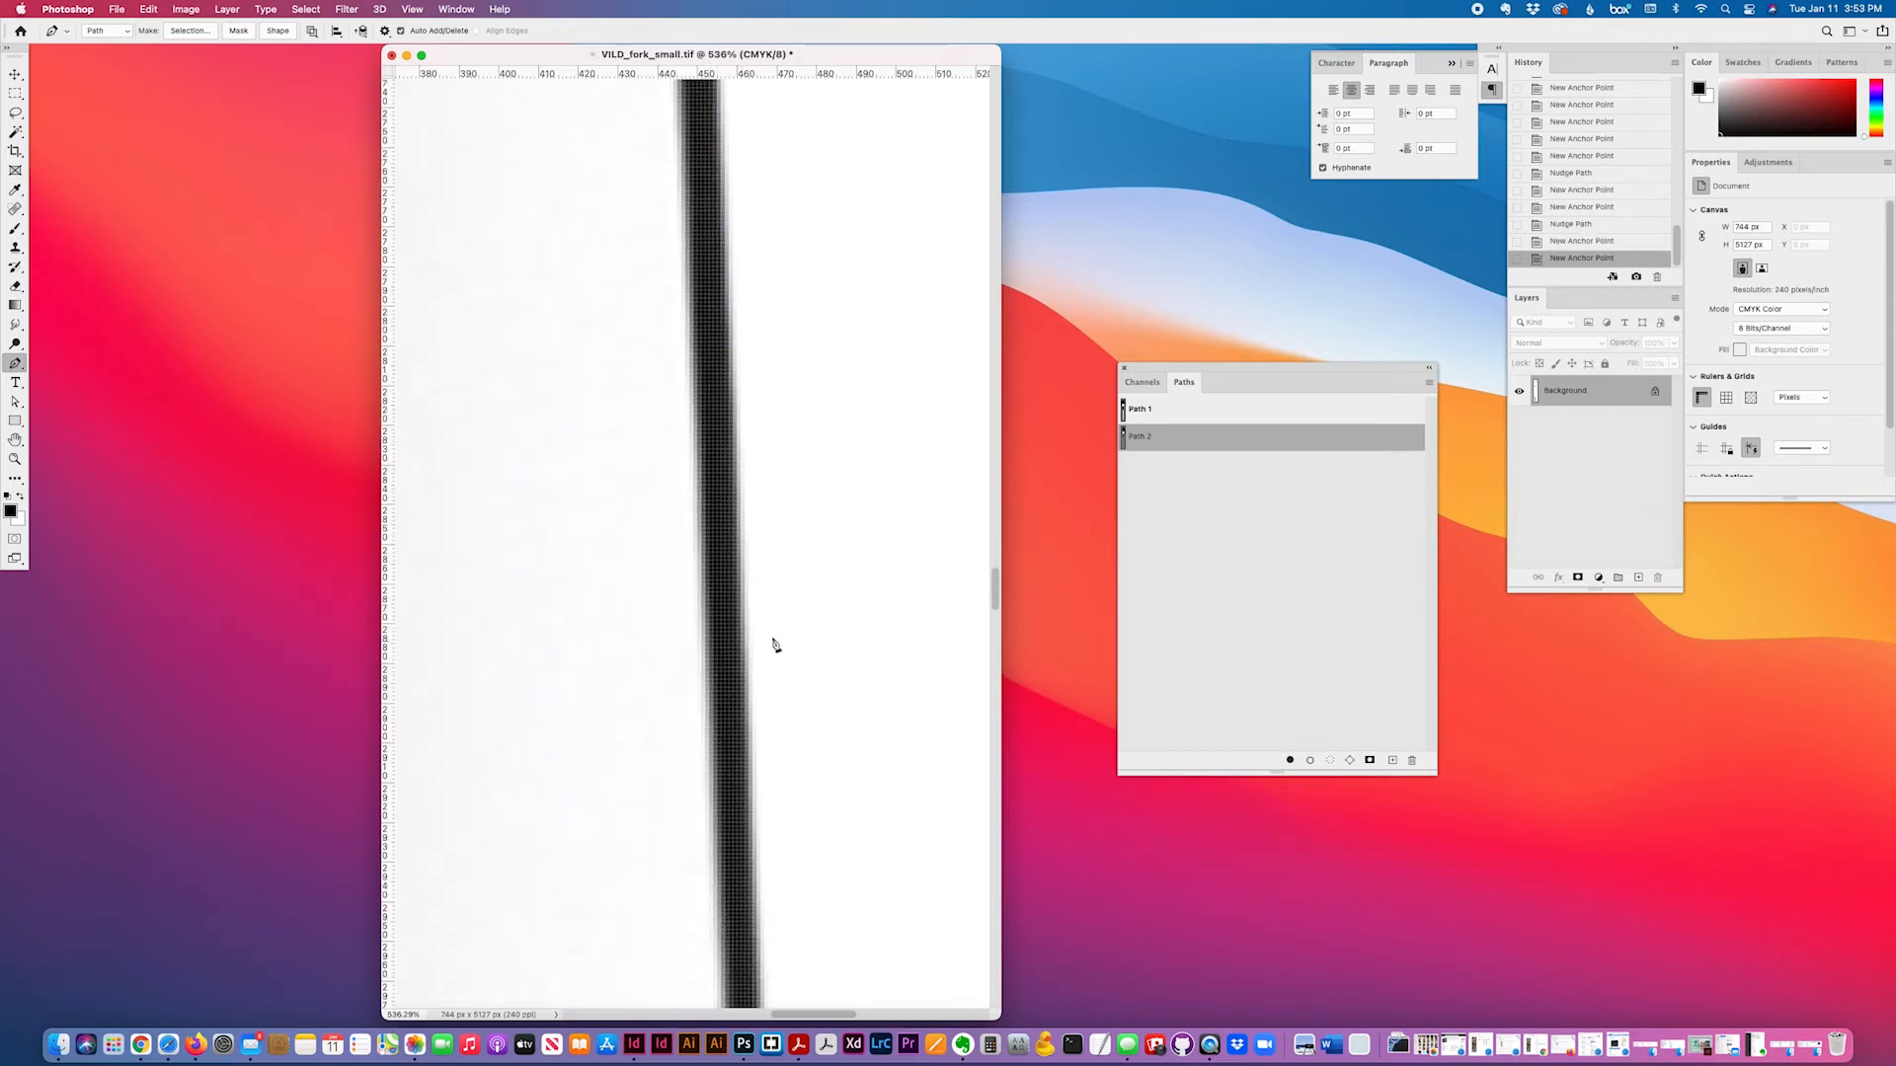
scroll(775, 645, "down", 1)
- Extend the path toward the middle of the handle's right edge and nudge the last anchor point onto the outline
mouse_move(747, 625)
left_mouse_down()
mouse_move(744, 702)
mouse_move(766, 698)
mouse_move(786, 761)
mouse_move(831, 785)
left_mouse_up()
scroll(790, 681, "down", 4)
scroll(794, 677, "down", 5)
scroll(831, 749, "down", 4)
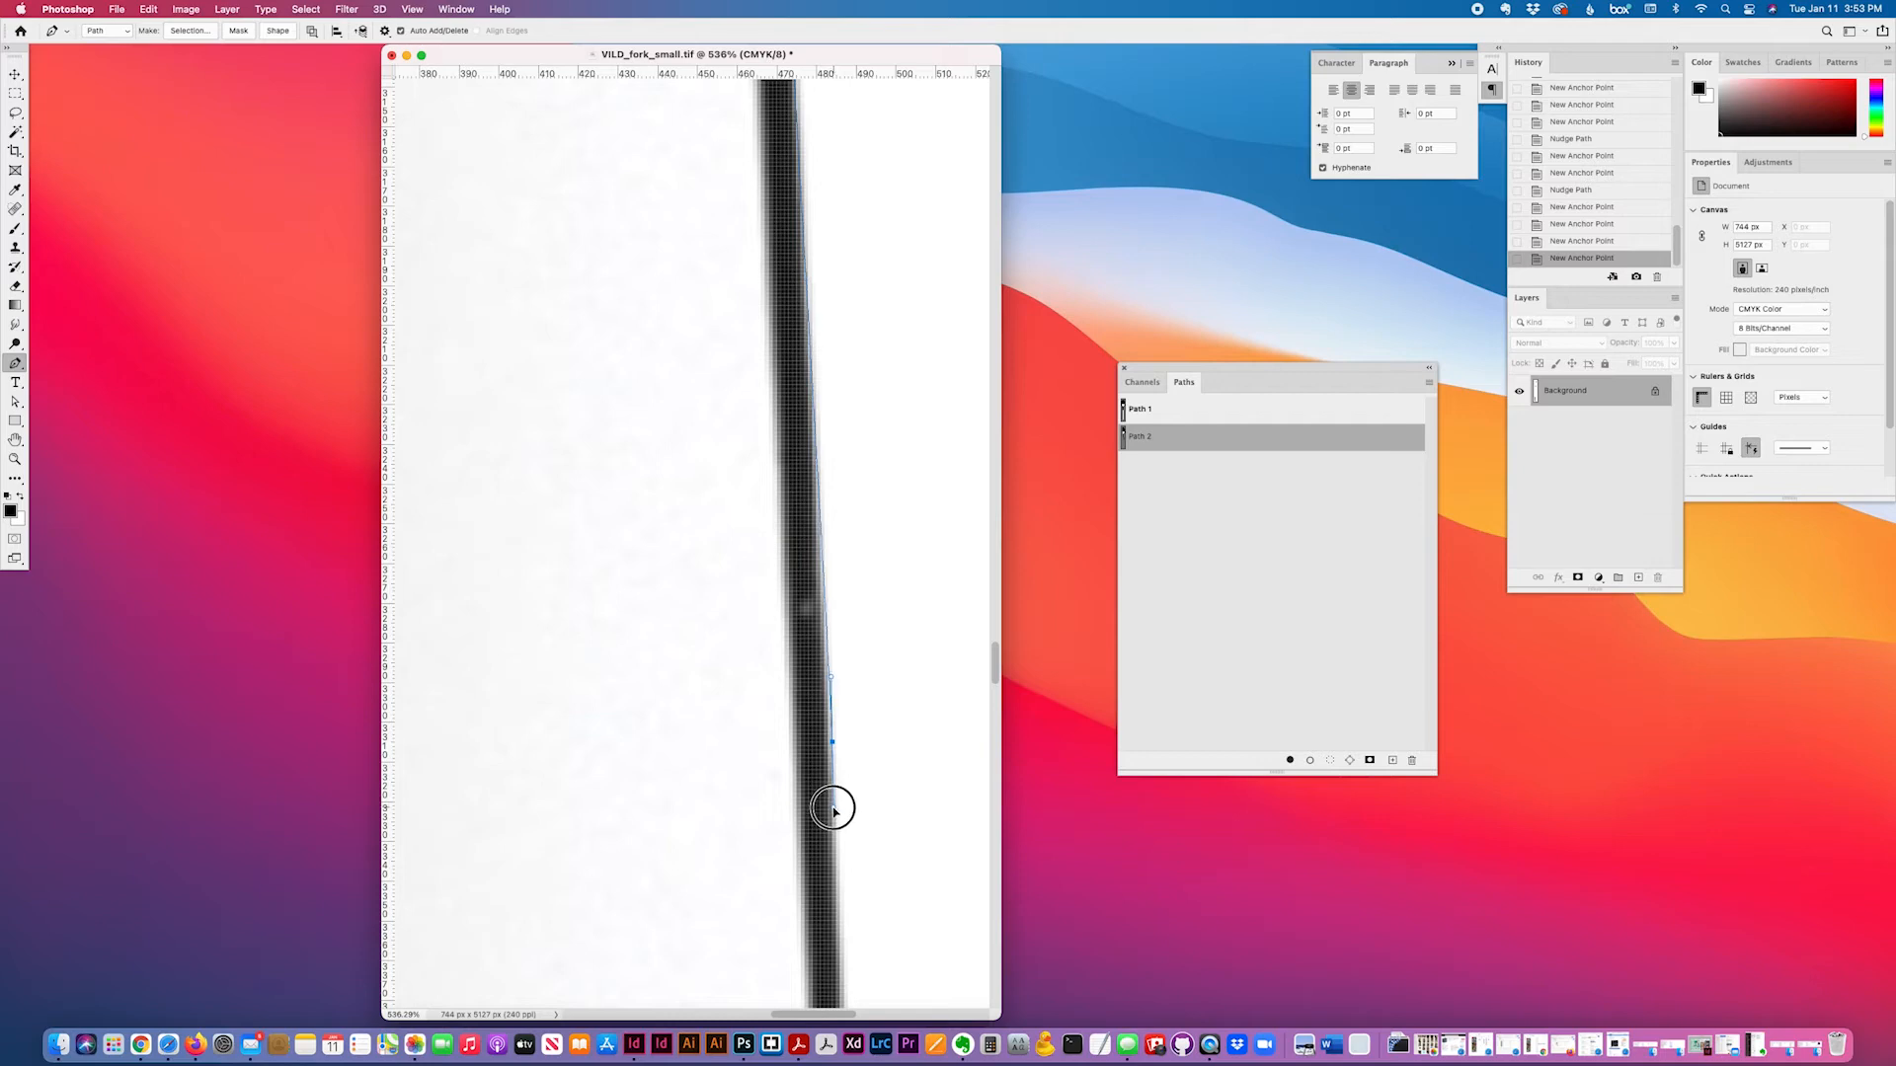
left_click(834, 807)
key("Left")
- Add two more smooth anchor points farther down the handle's slanting right edge
scroll(832, 811, "down", 5)
scroll(834, 805, "down", 2)
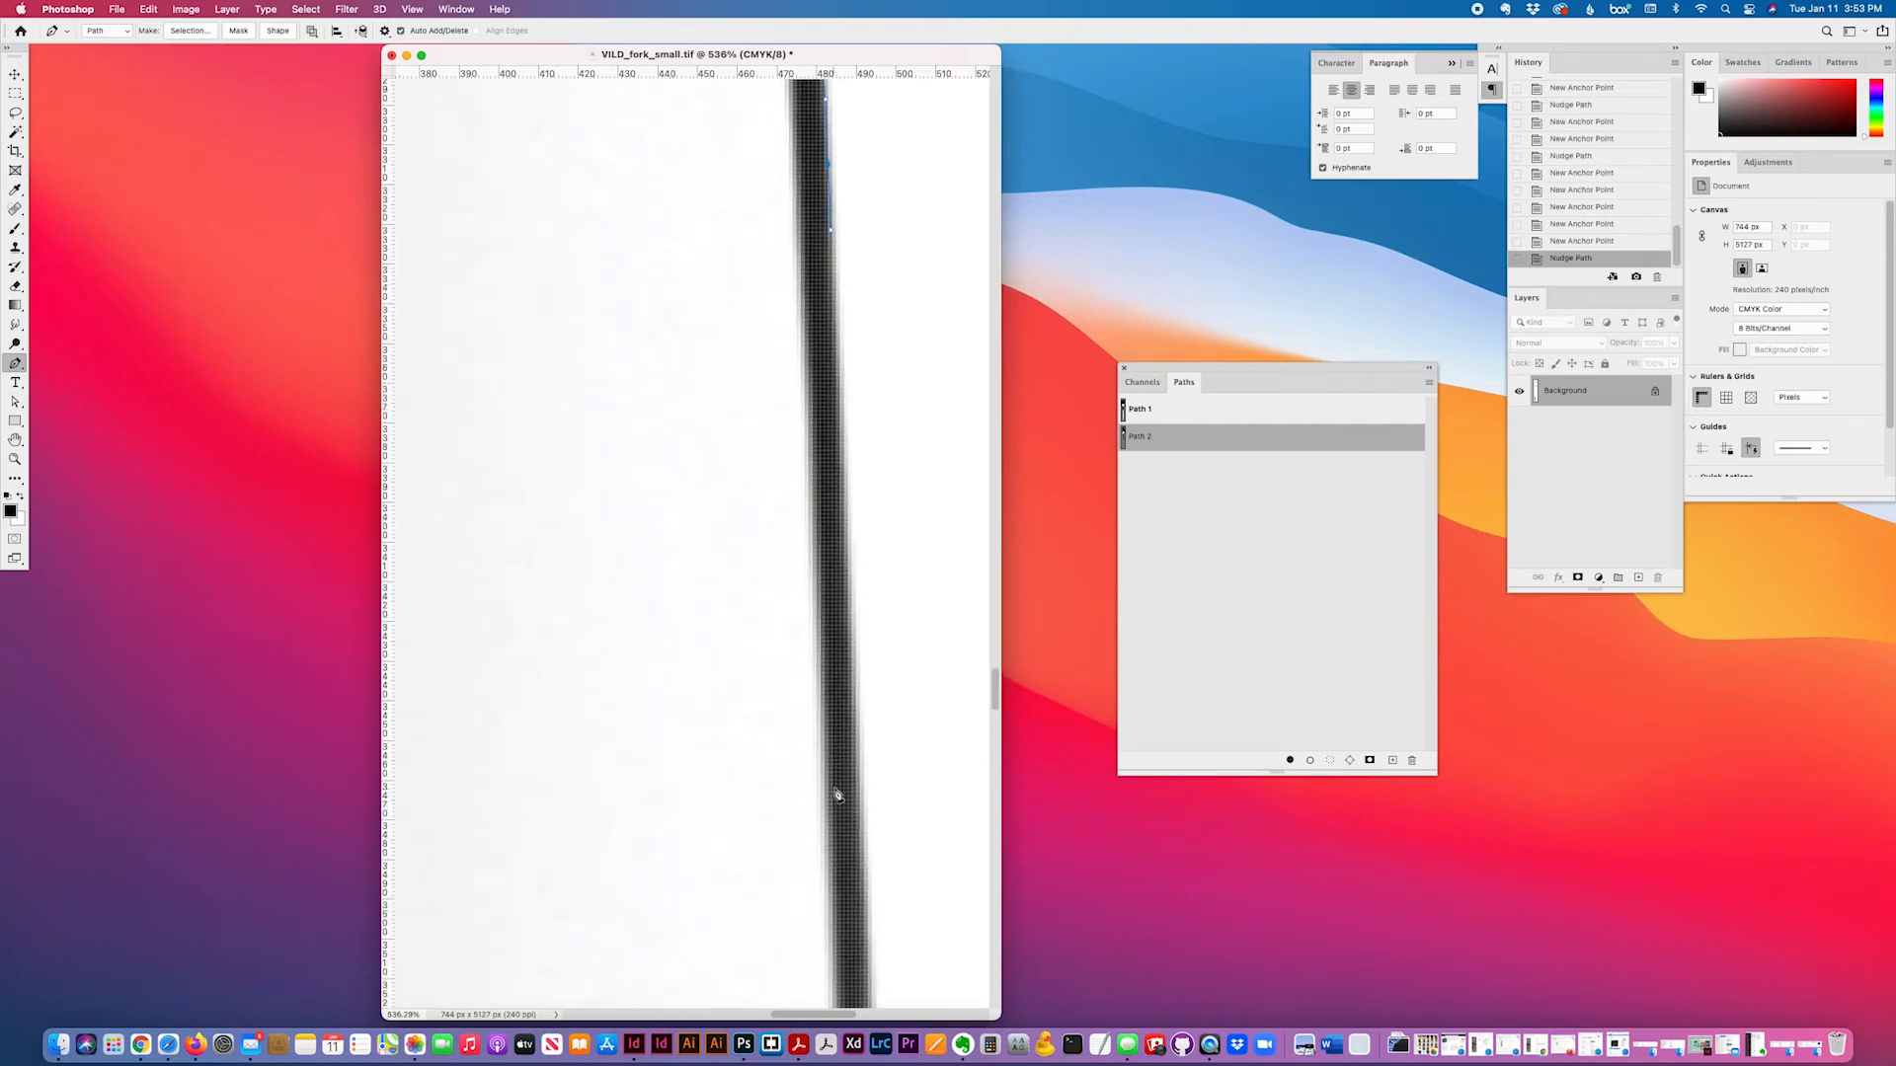
left_click(859, 775)
left_click(864, 847)
scroll(879, 829, "down", 7)
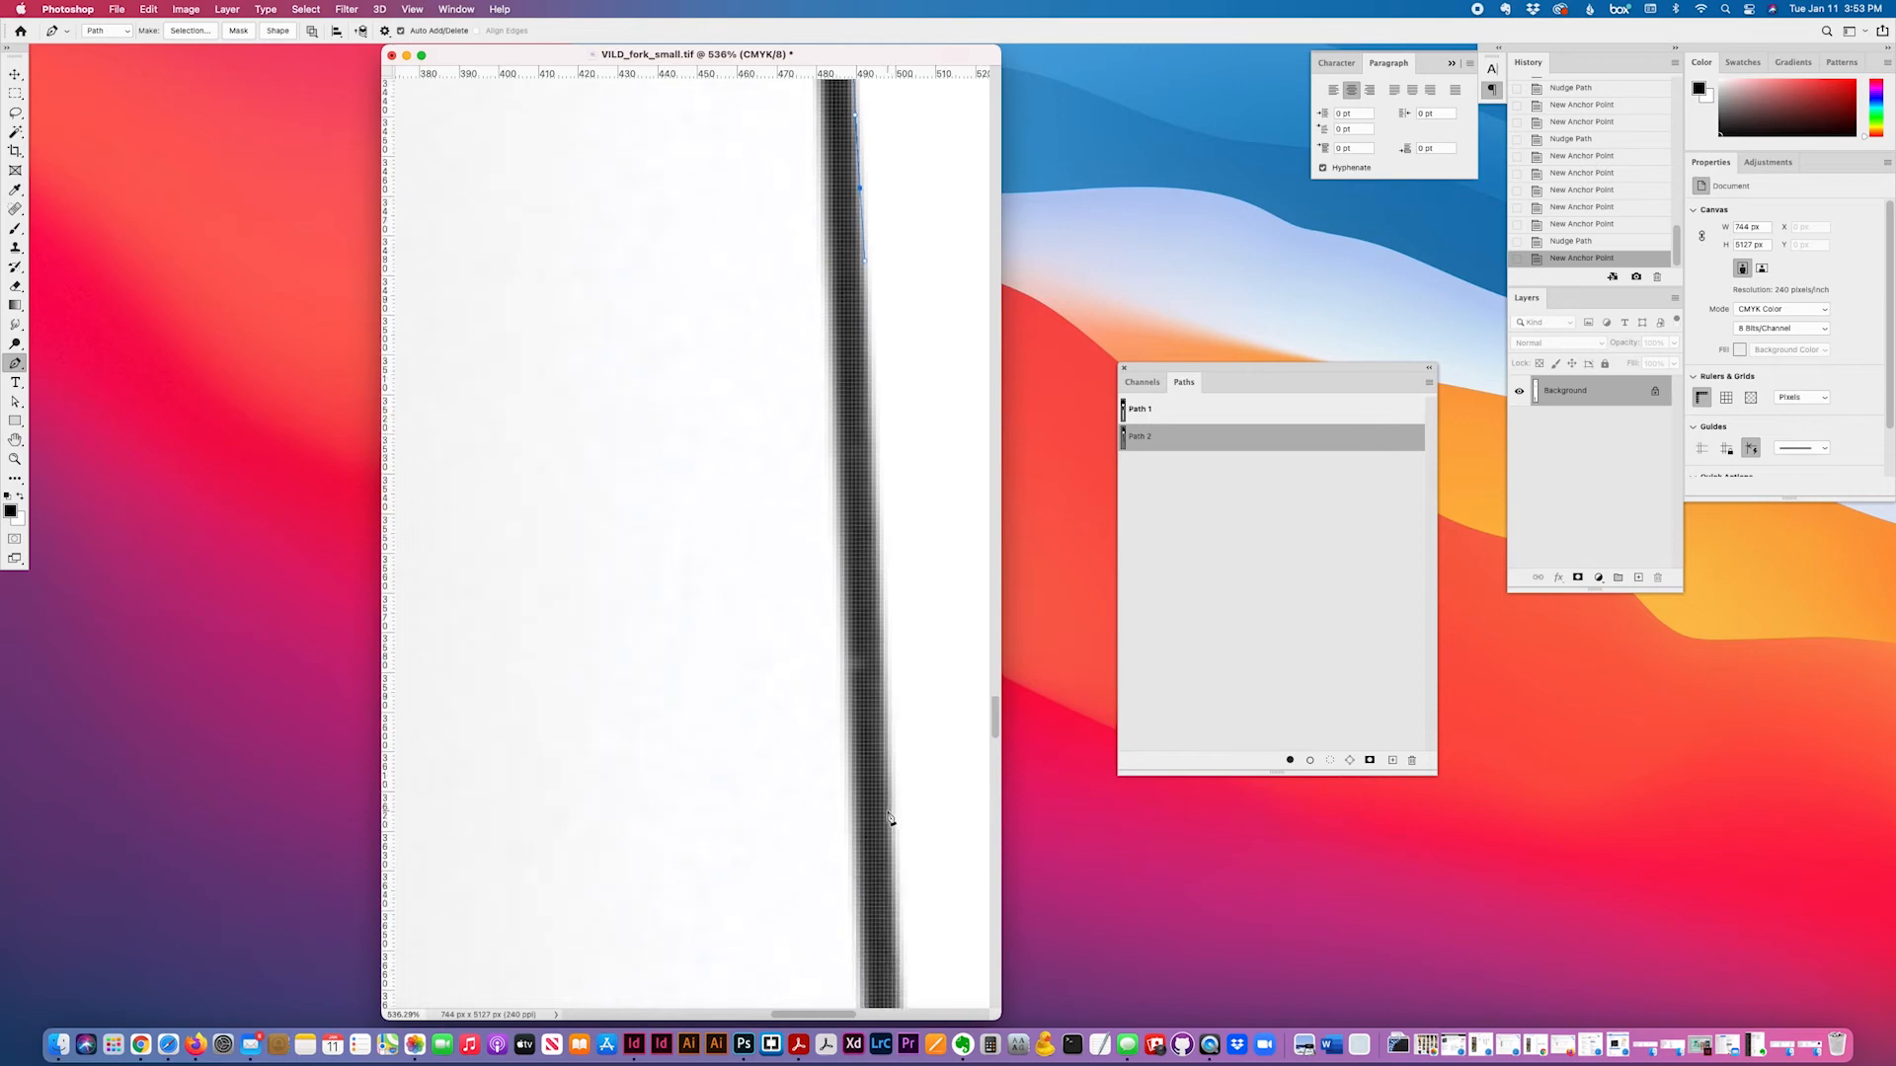
left_click(894, 883)
scroll(922, 876, "down", 5)
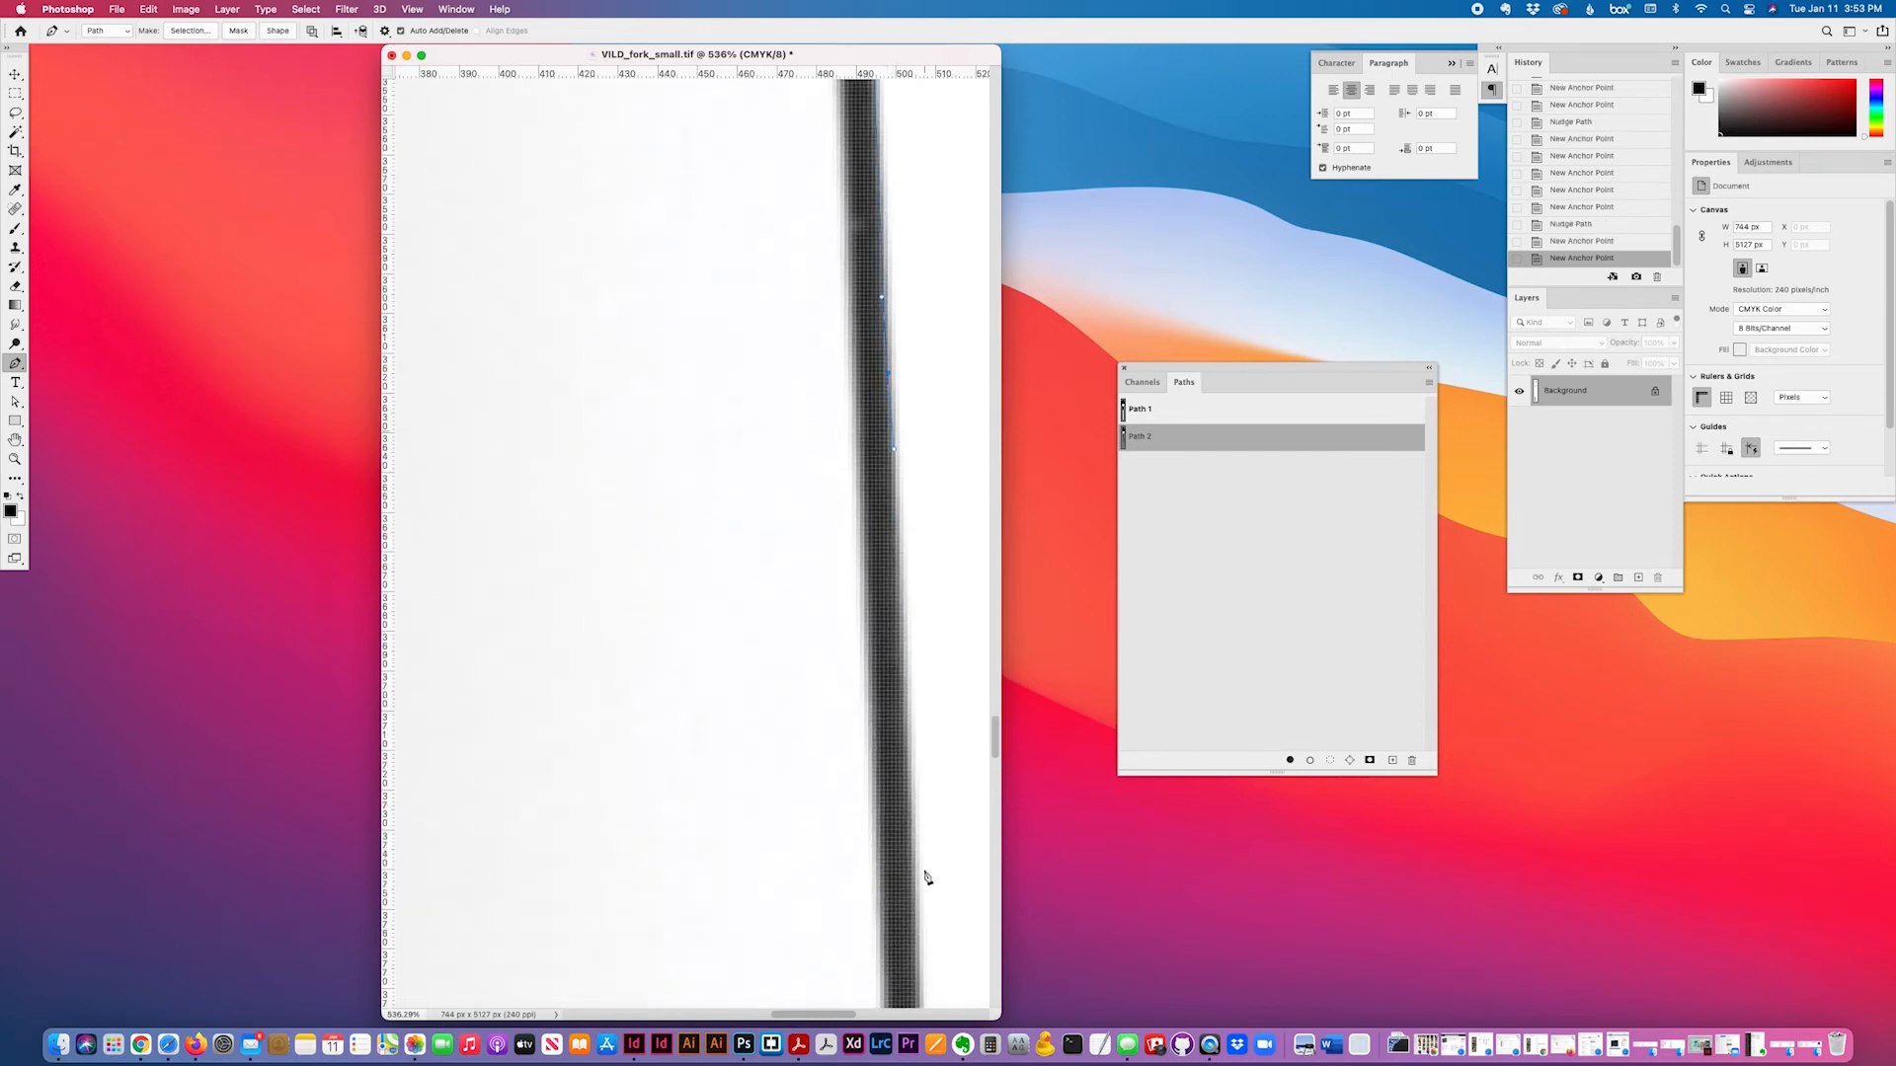
- Add two smooth anchor points along the lower half of the handle's right edge, nudging the first onto the outline
scroll(926, 877, "down", 3)
scroll(926, 876, "right", 3)
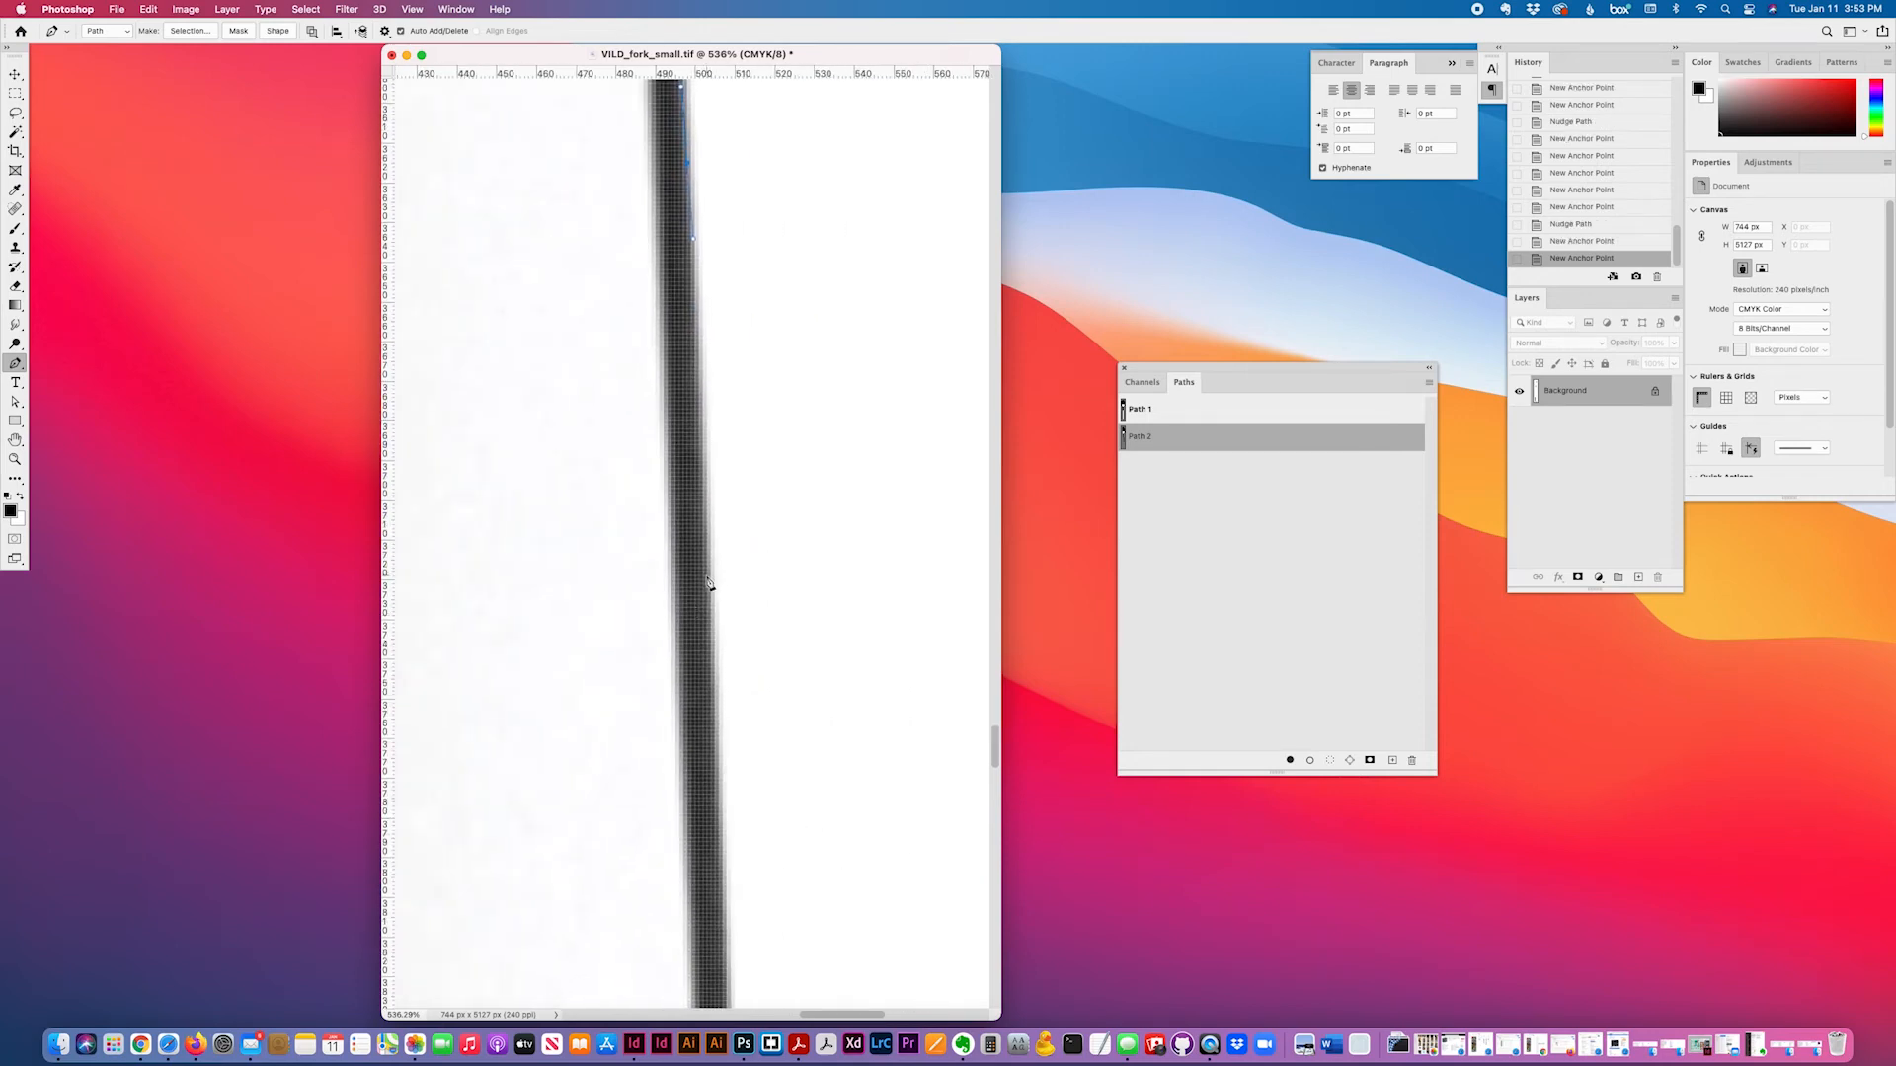
left_click_drag(710, 582, 715, 665)
key("Left")
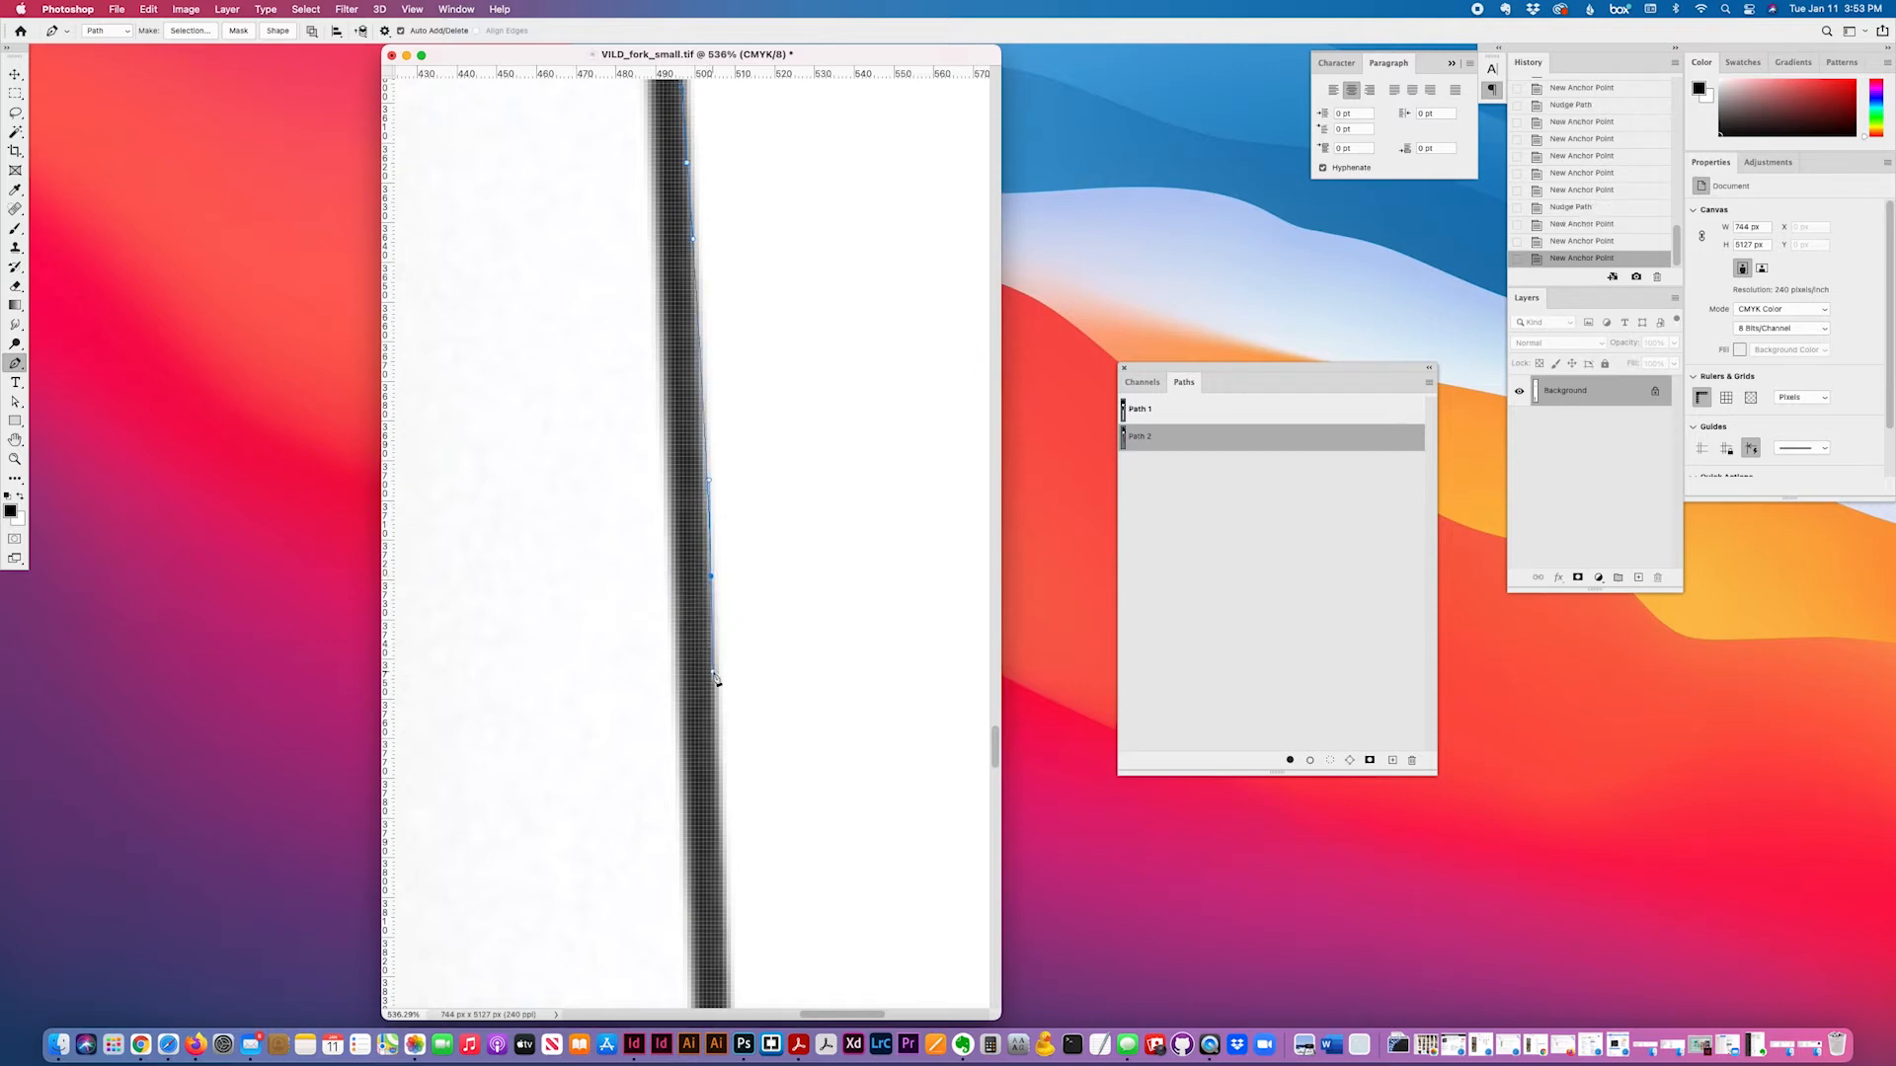
scroll(749, 671, "down", 5)
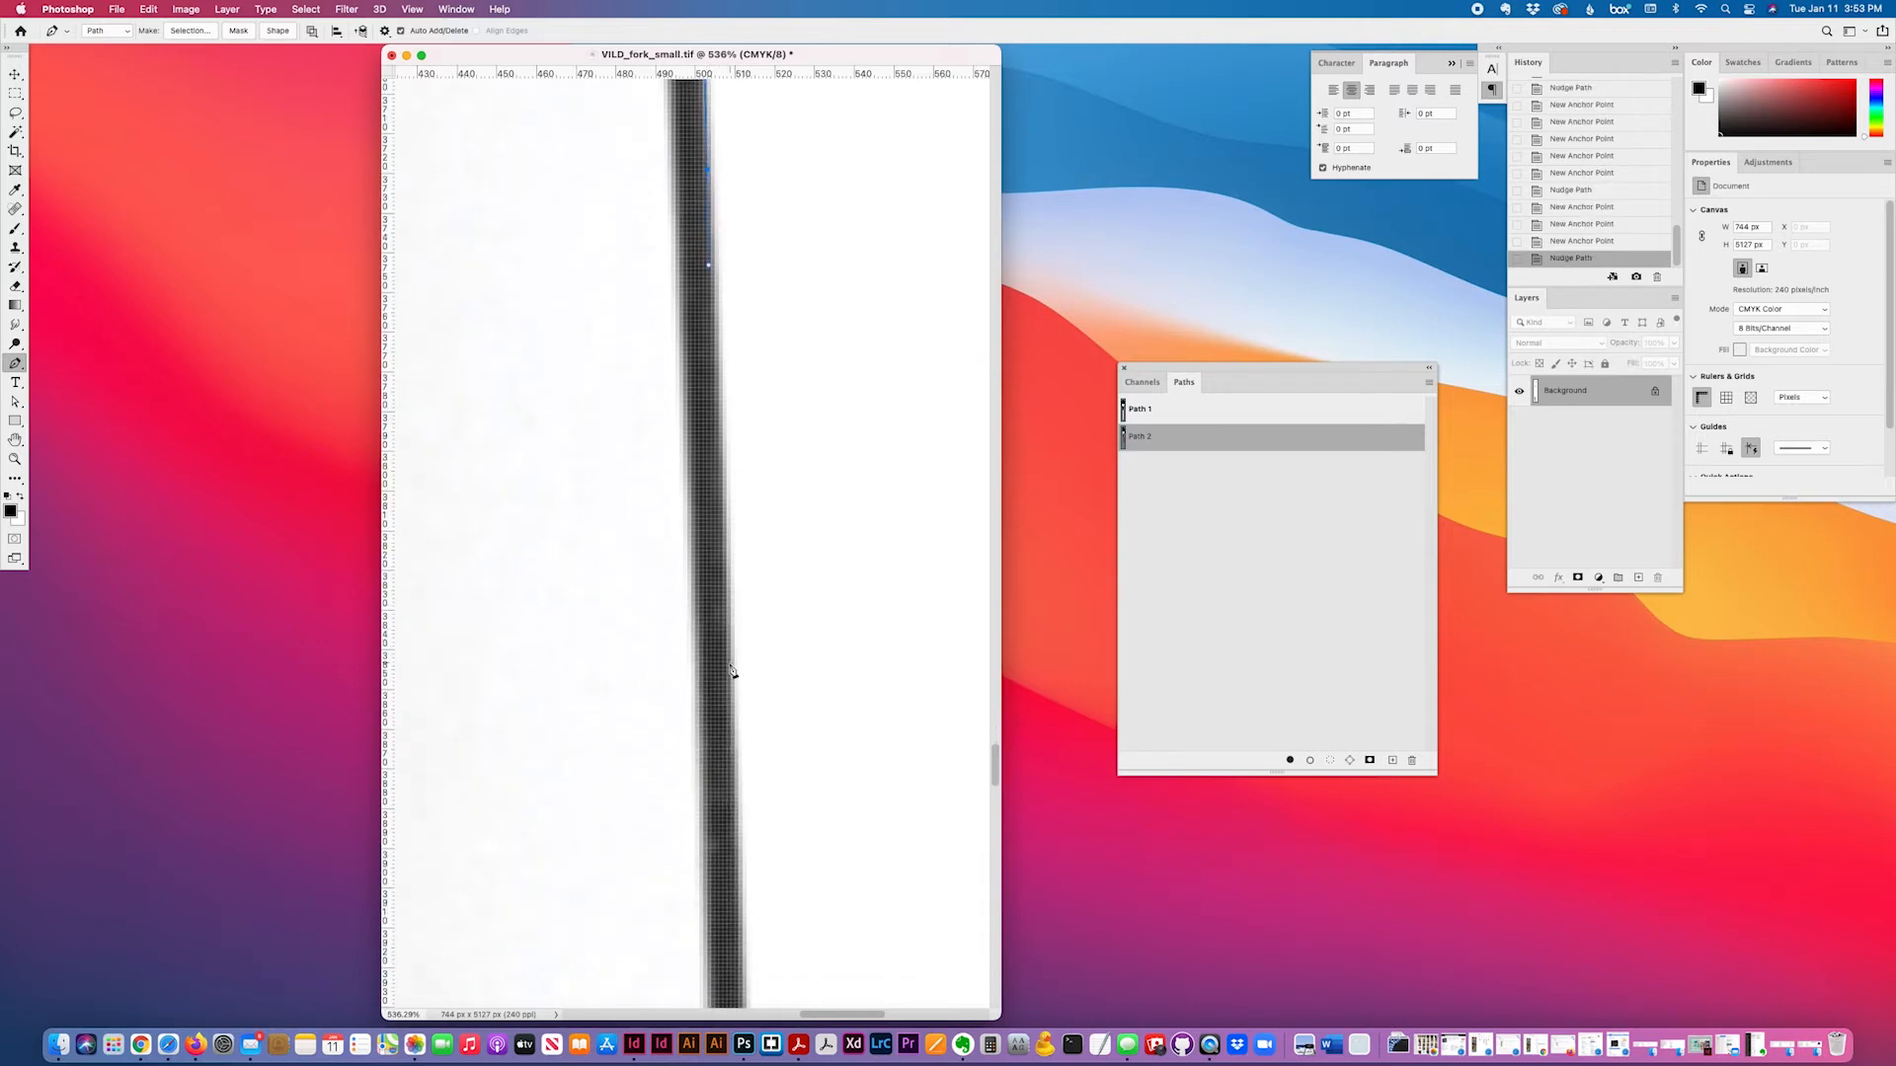
mouse_move(731, 671)
left_mouse_down()
mouse_move(732, 732)
mouse_move(758, 757)
left_mouse_up()
- Extend the path down the lower part of the handle's right edge with smooth anchor points, nudging them onto the outline
scroll(811, 688, "down", 5)
scroll(742, 694, "down", 2)
scroll(825, 635, "down", 5)
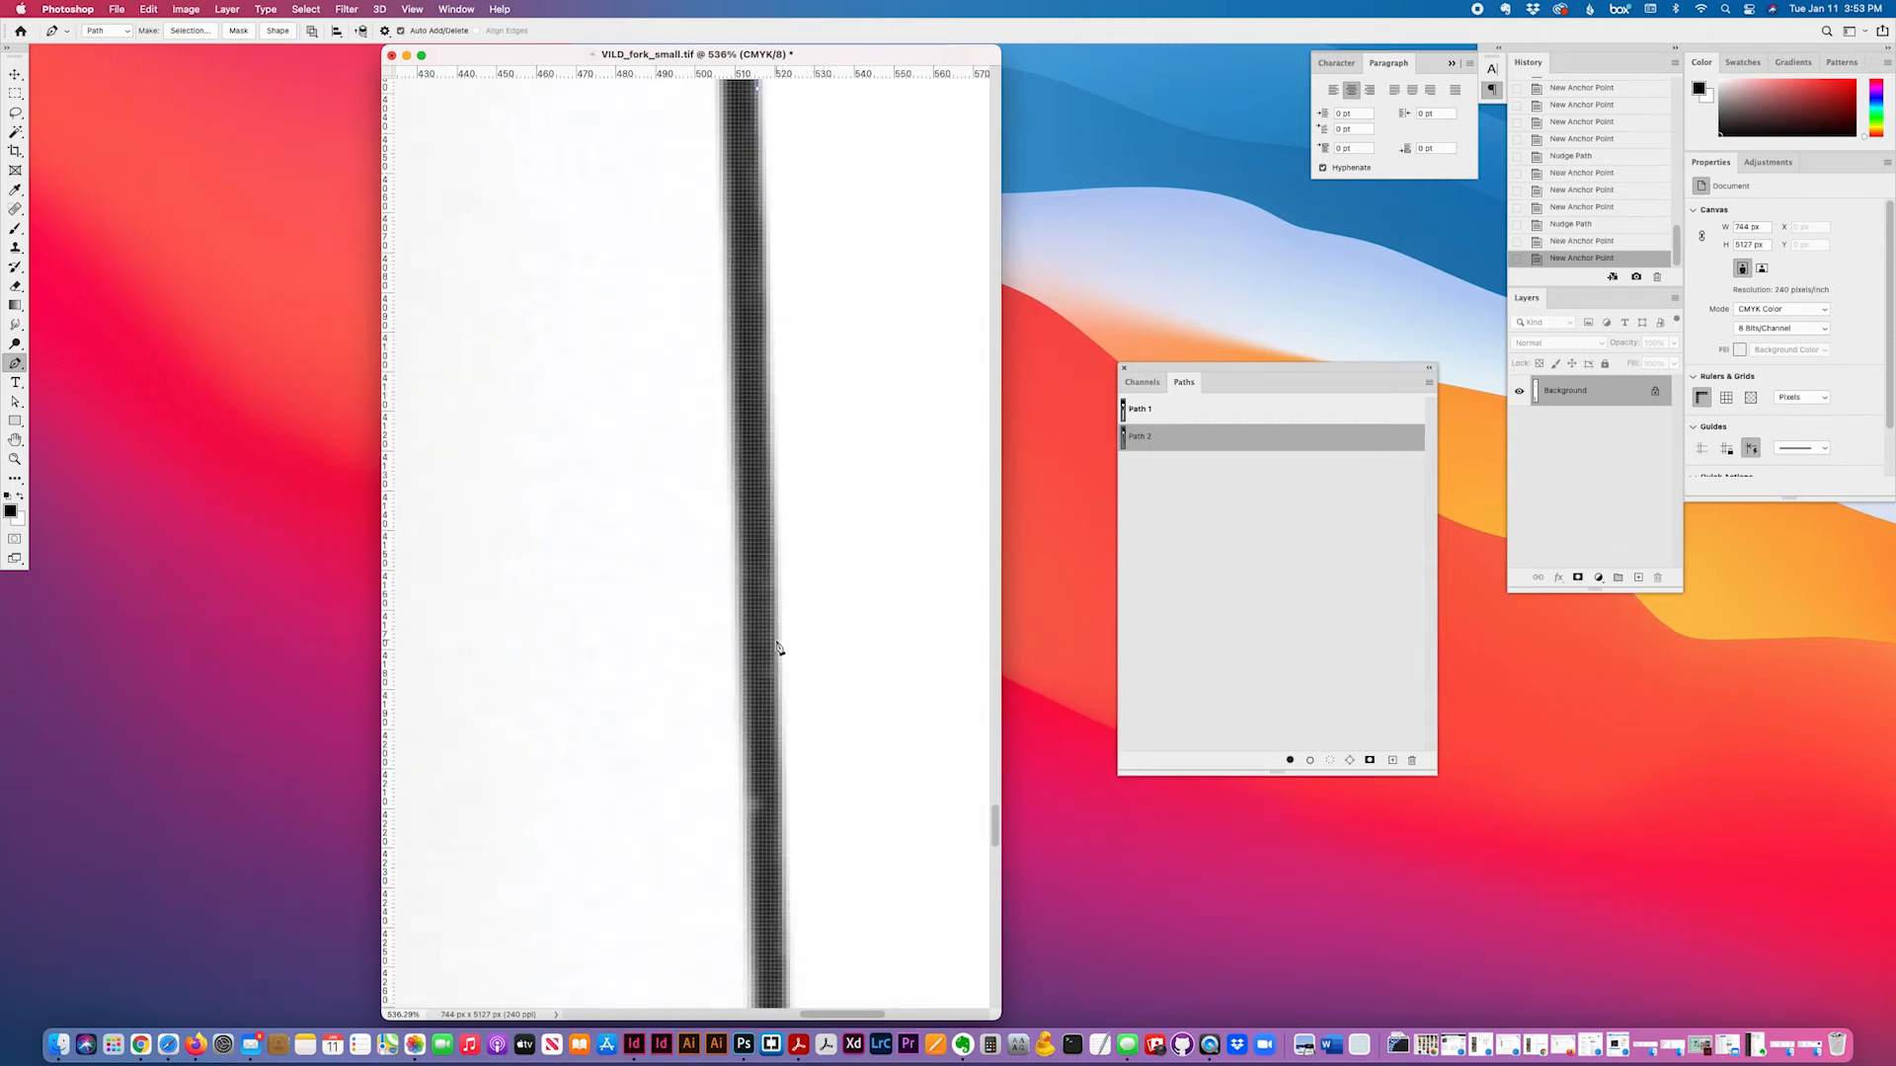
left_click_drag(779, 646, 780, 741)
scroll(779, 745, "down", 10)
scroll(779, 745, "right", 3)
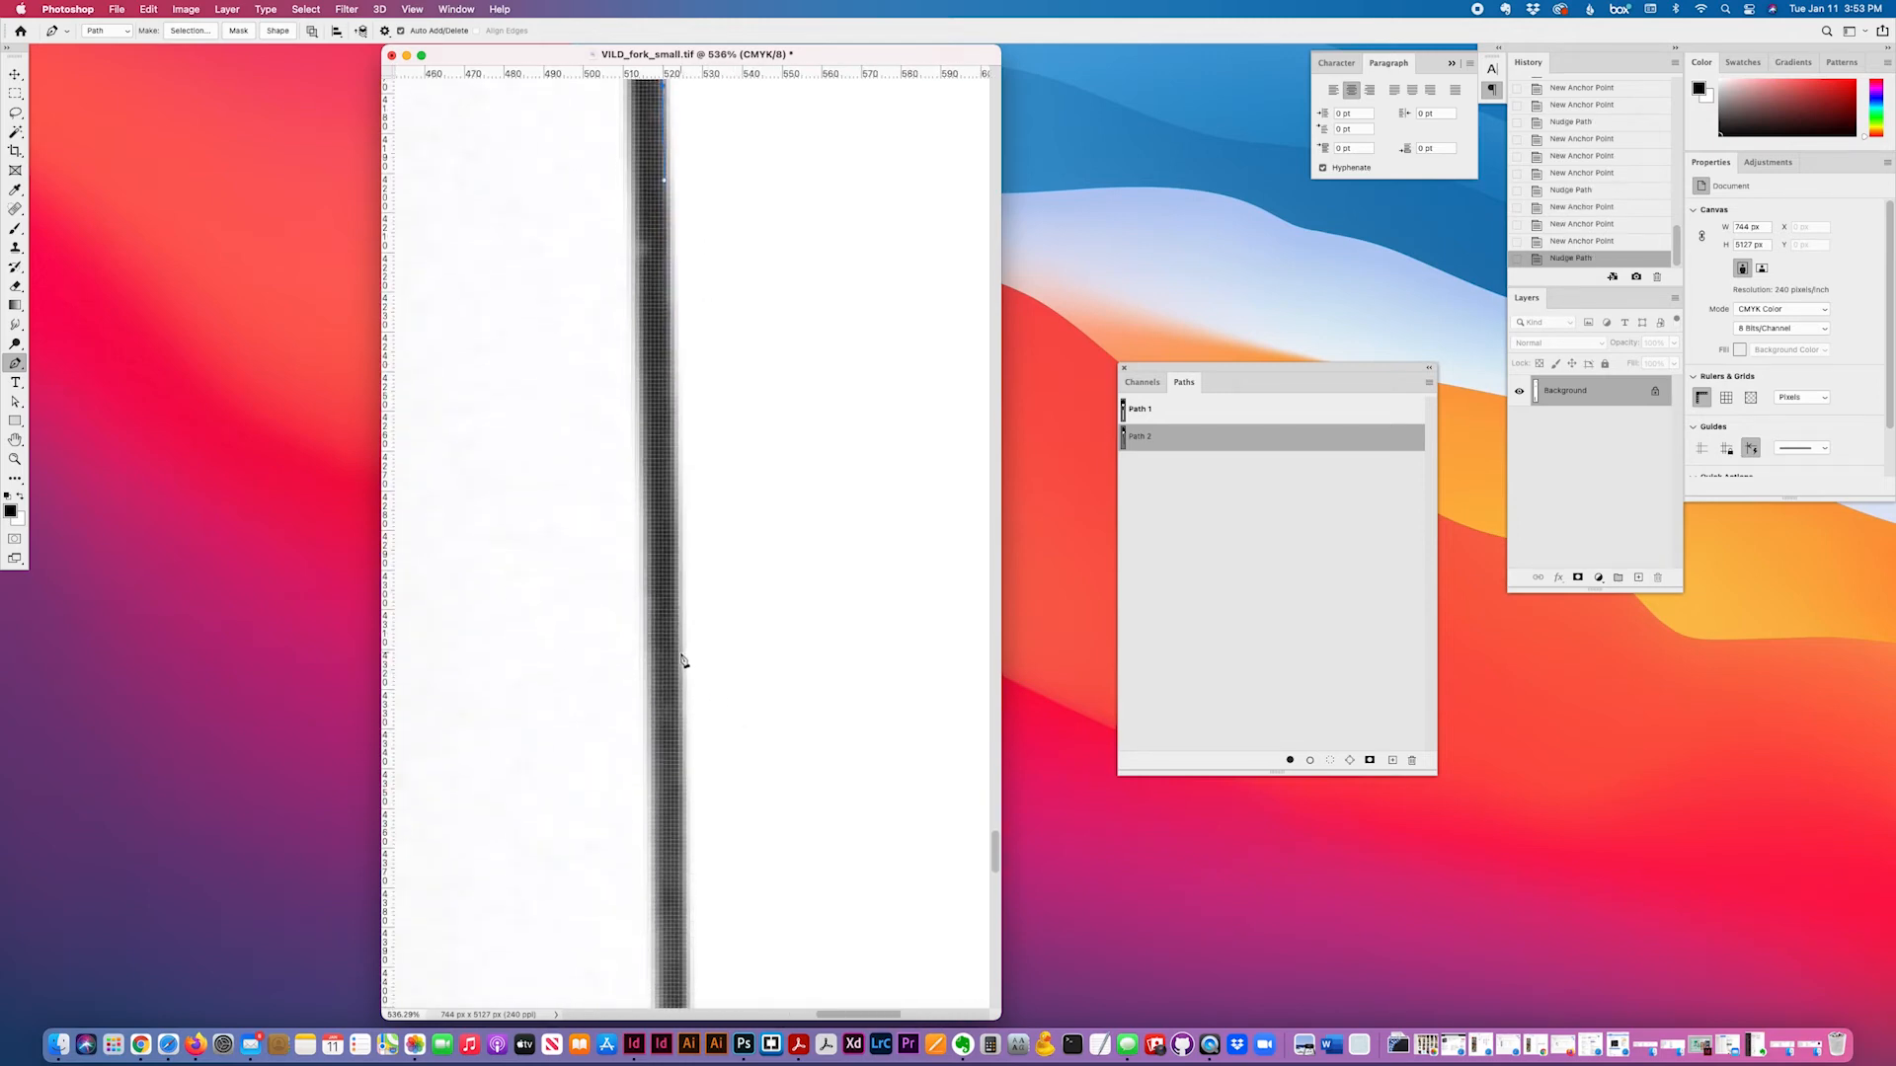
left_click_drag(683, 655, 685, 738)
scroll(716, 720, "down", 10)
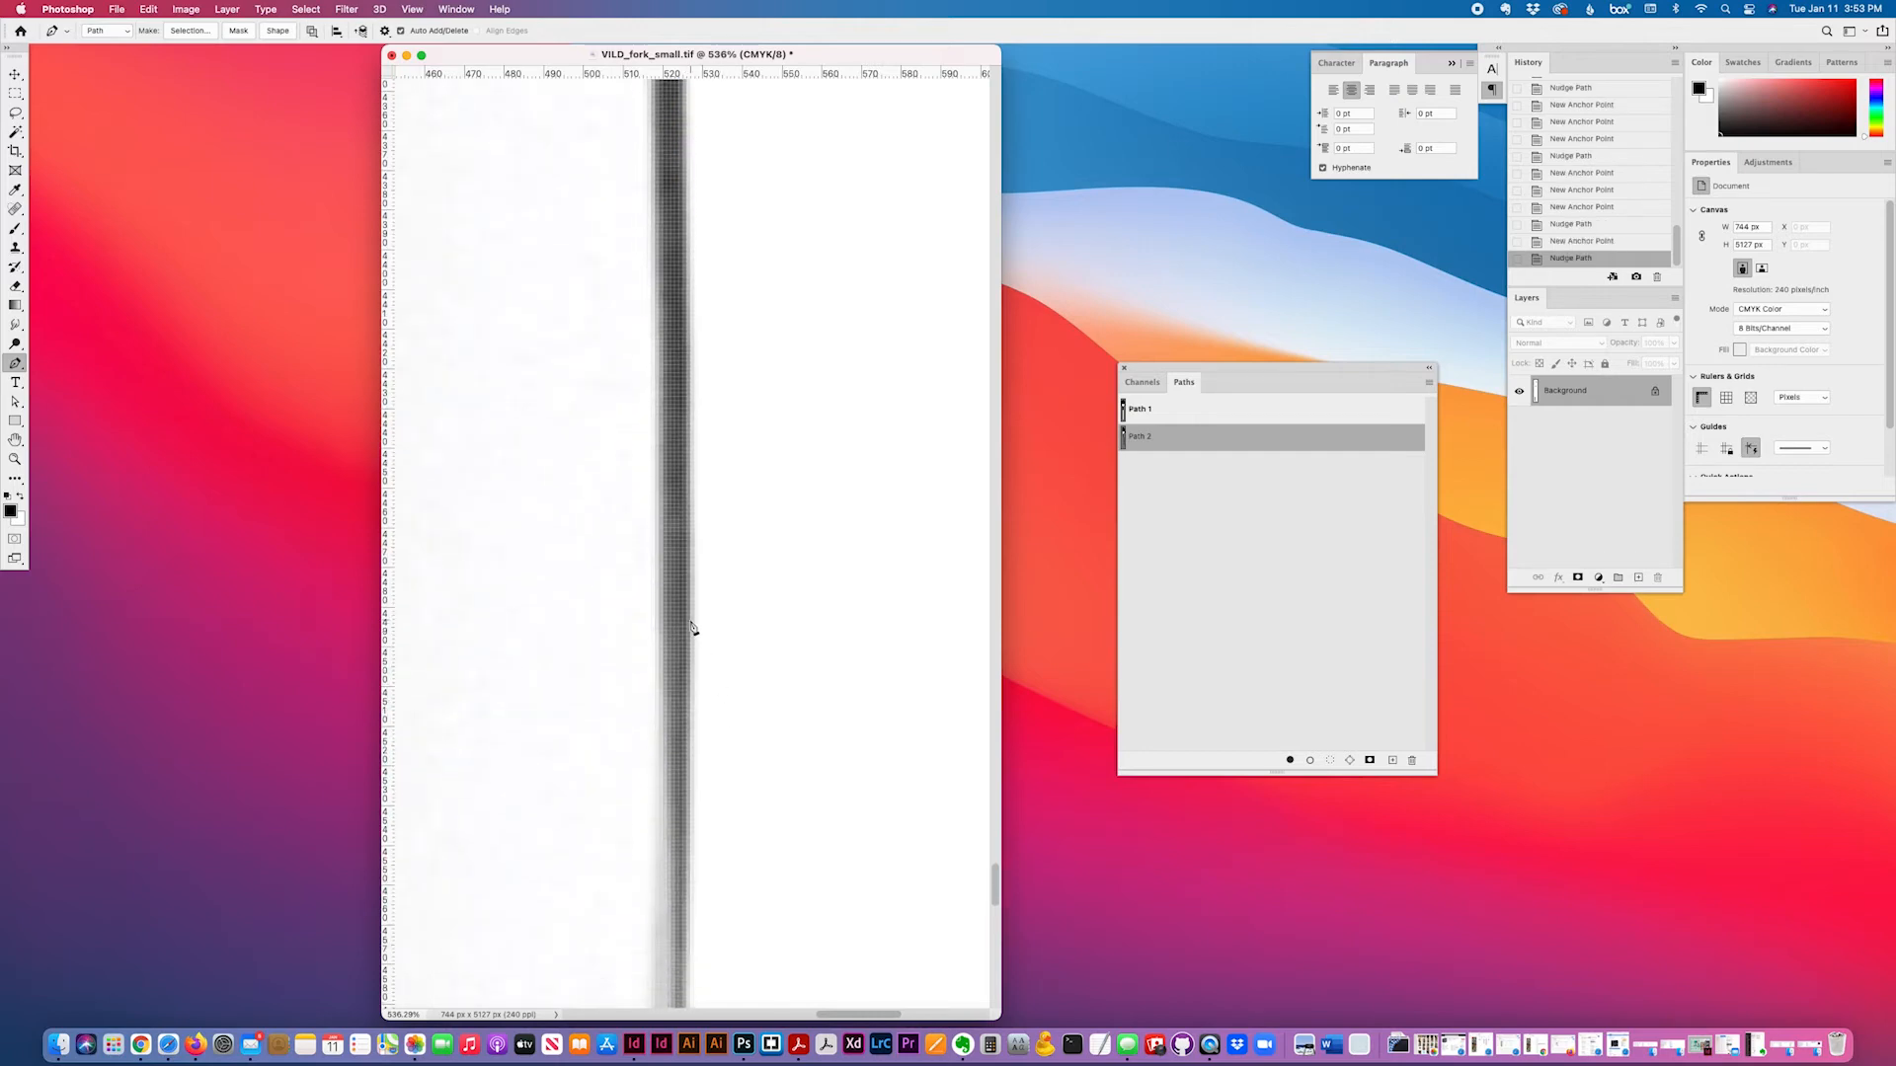
- Add smooth anchor points where the right edge ends and on the upper part of the handle end's lower-right curve
left_click_drag(691, 620, 676, 733)
scroll(750, 703, "down", 10)
scroll(747, 672, "down", 10)
scroll(748, 673, "down", 10)
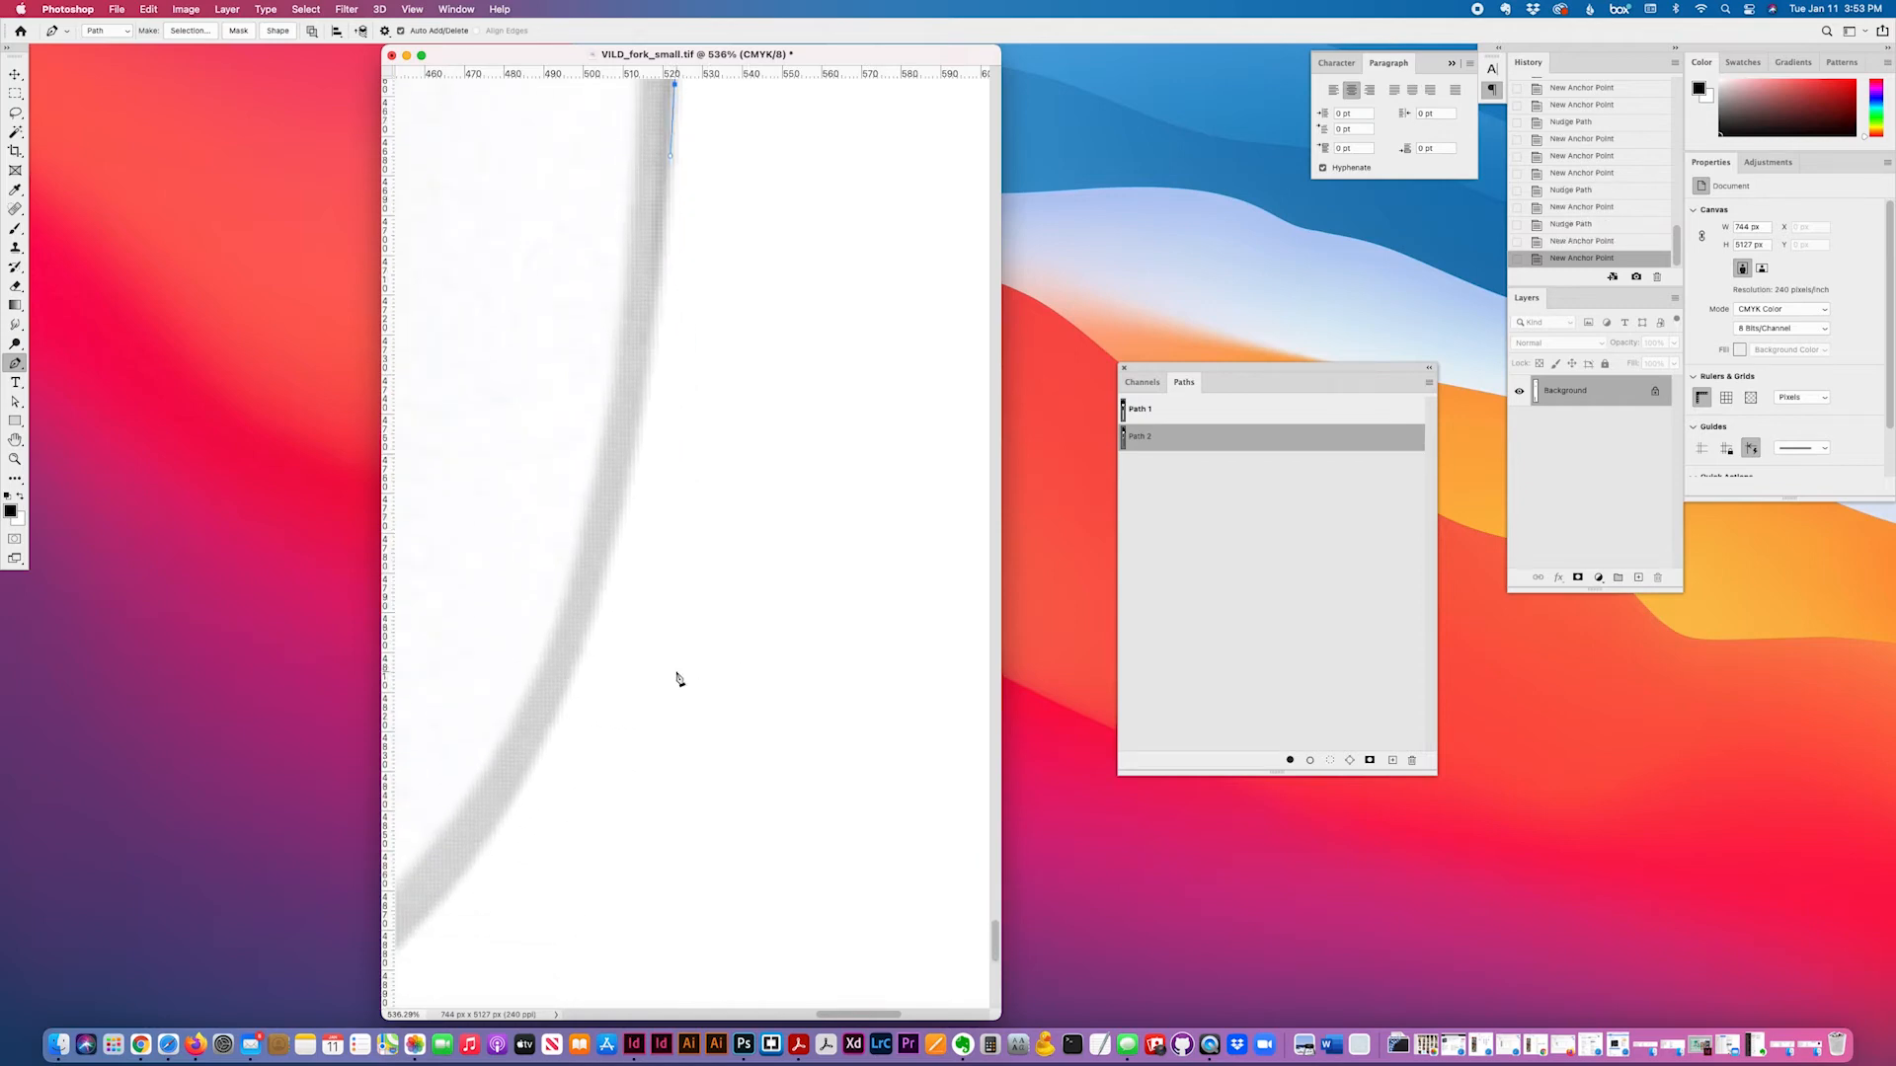
left_click_drag(599, 573, 545, 716)
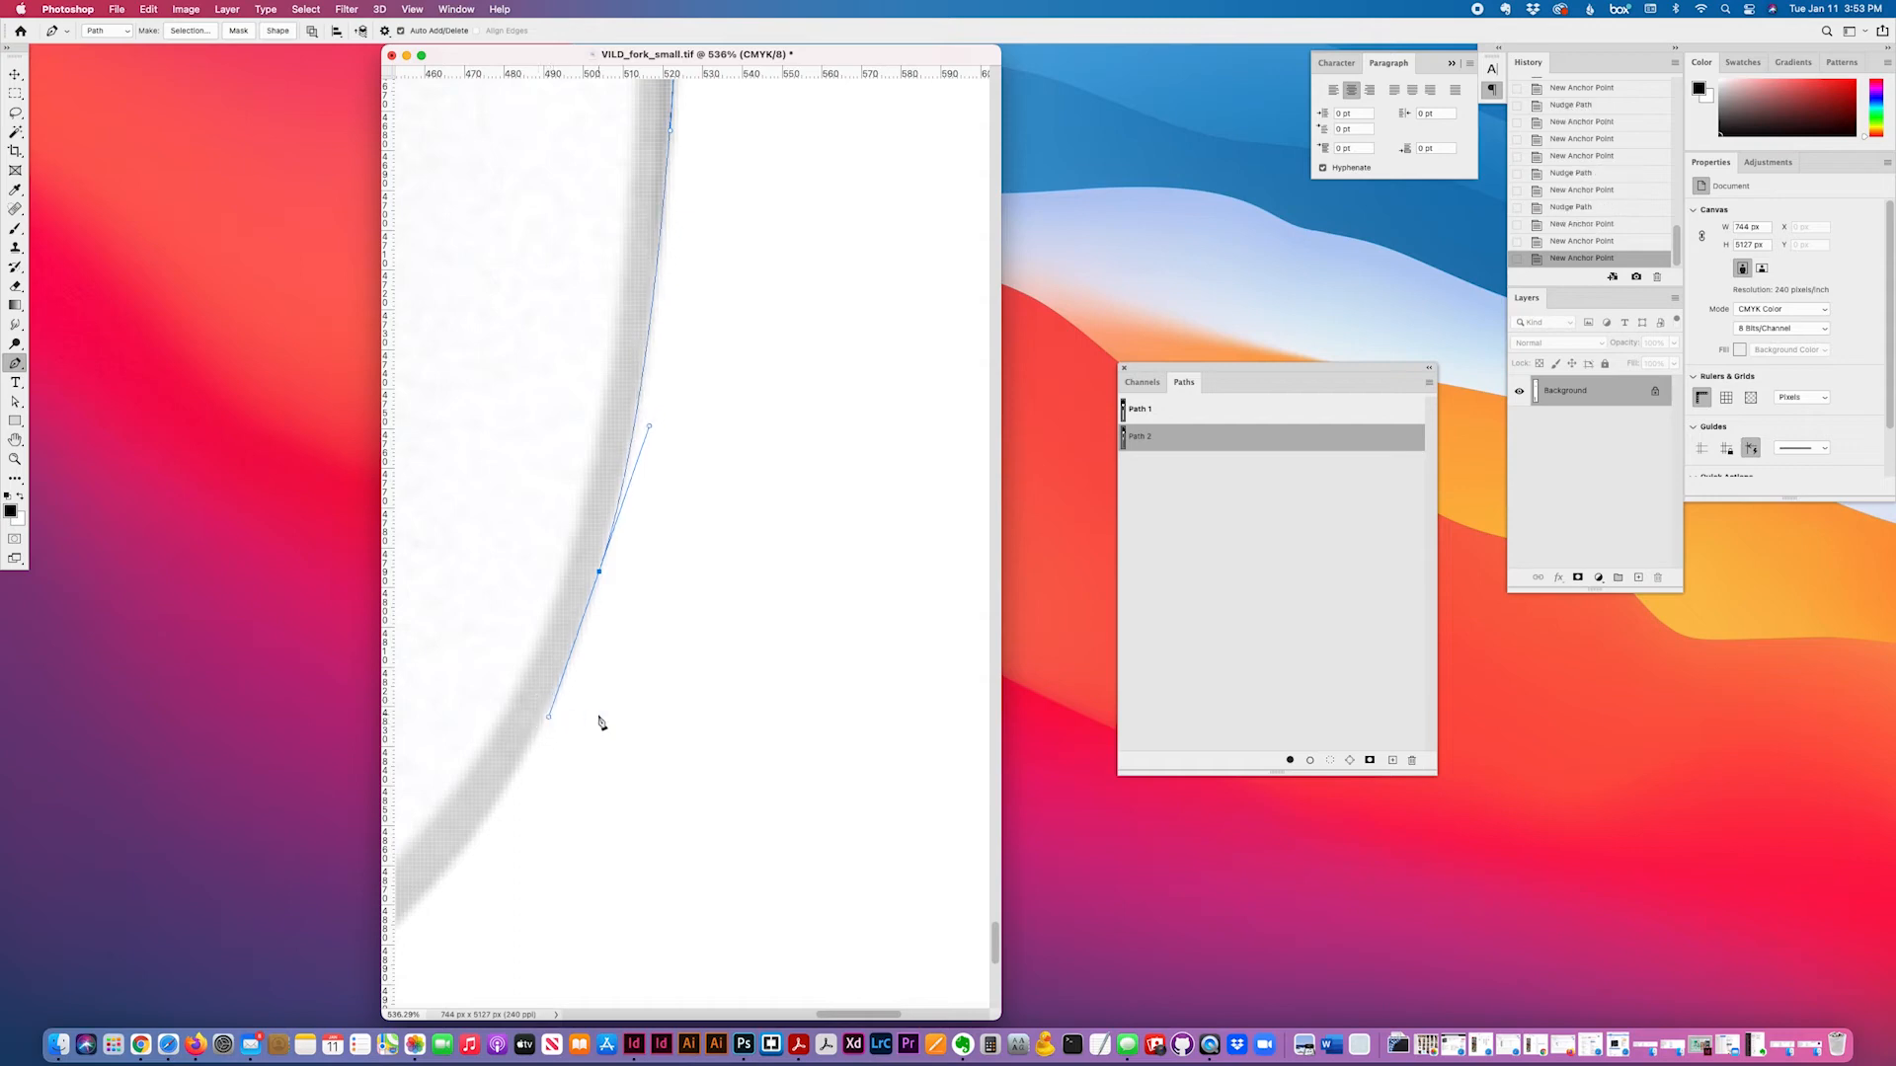
scroll(596, 724, "down", 5)
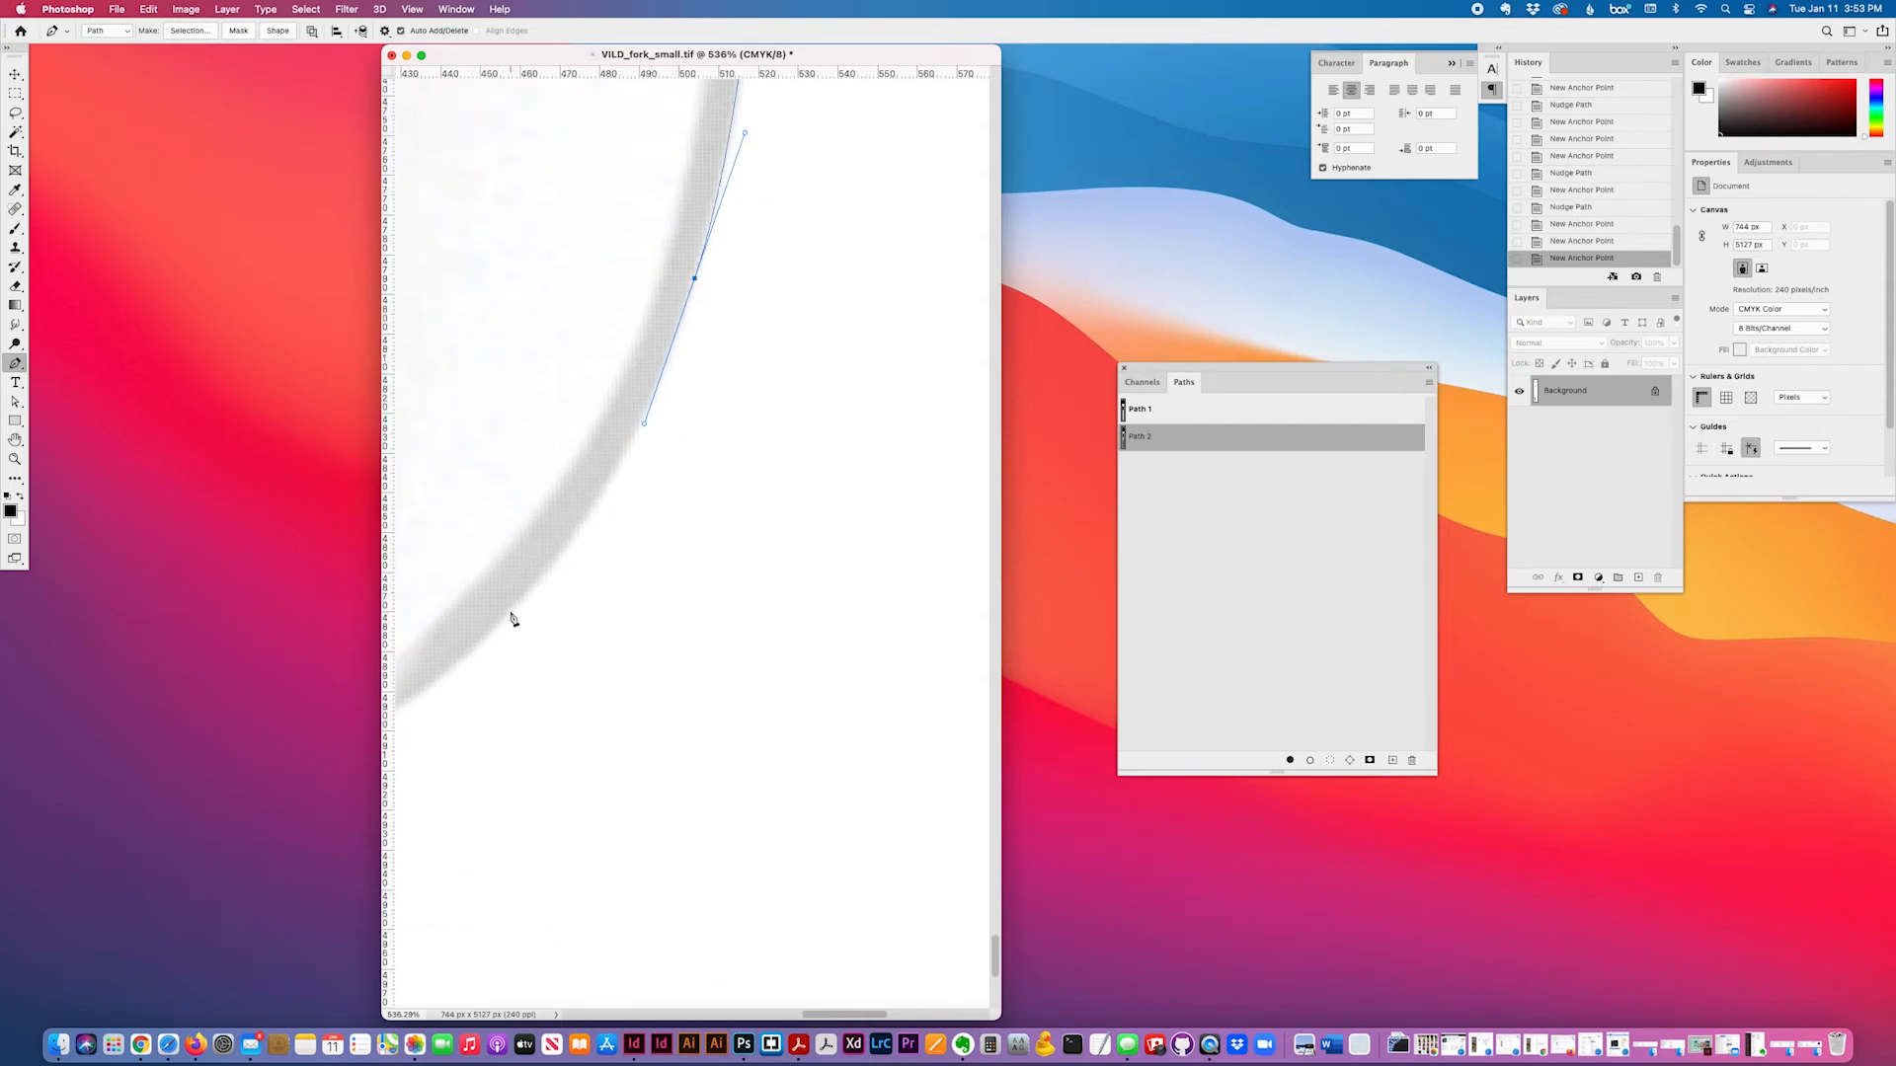
- Carry the path around the lower-right curve and along the bottom of the handle's rounded end with two smooth anchor points
left_click_drag(506, 612, 443, 675)
scroll(606, 693, "left", 5)
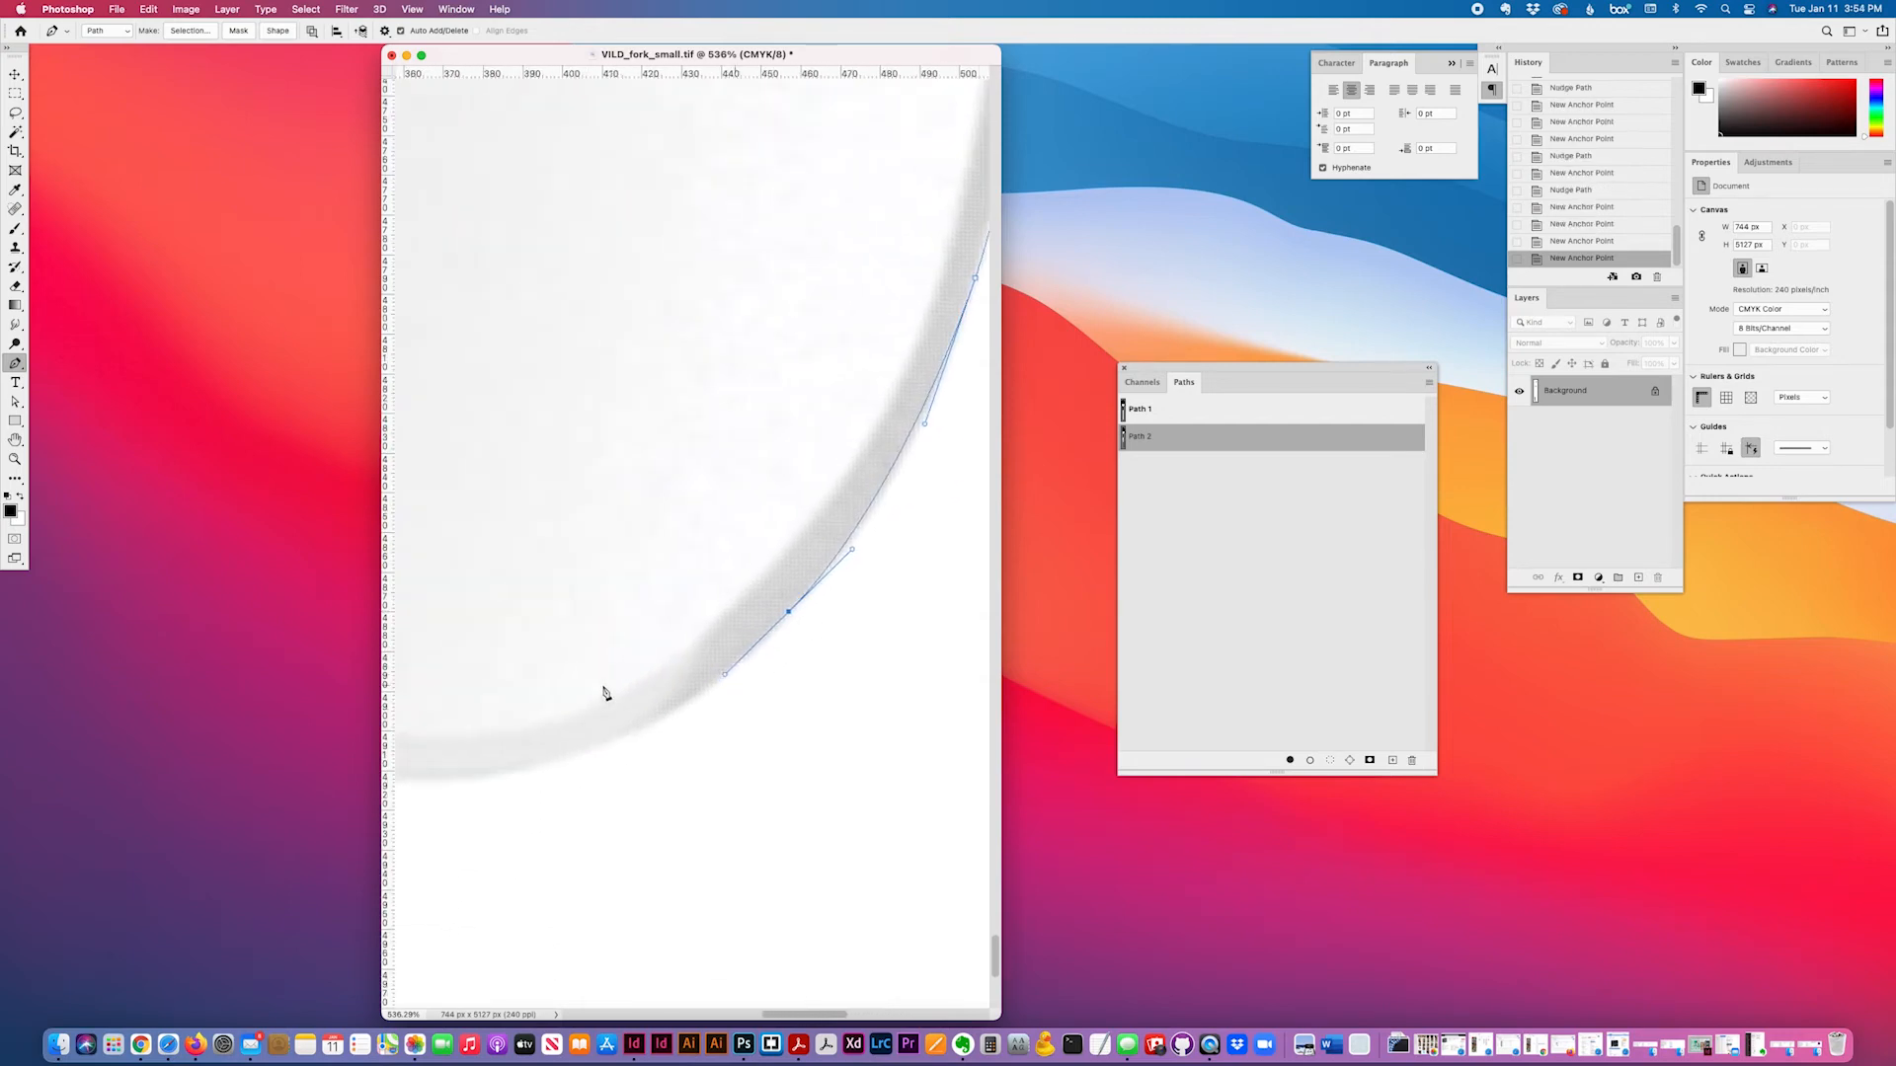
scroll(605, 693, "left", 5)
left_click_drag(733, 775, 593, 790)
scroll(697, 796, "left", 5)
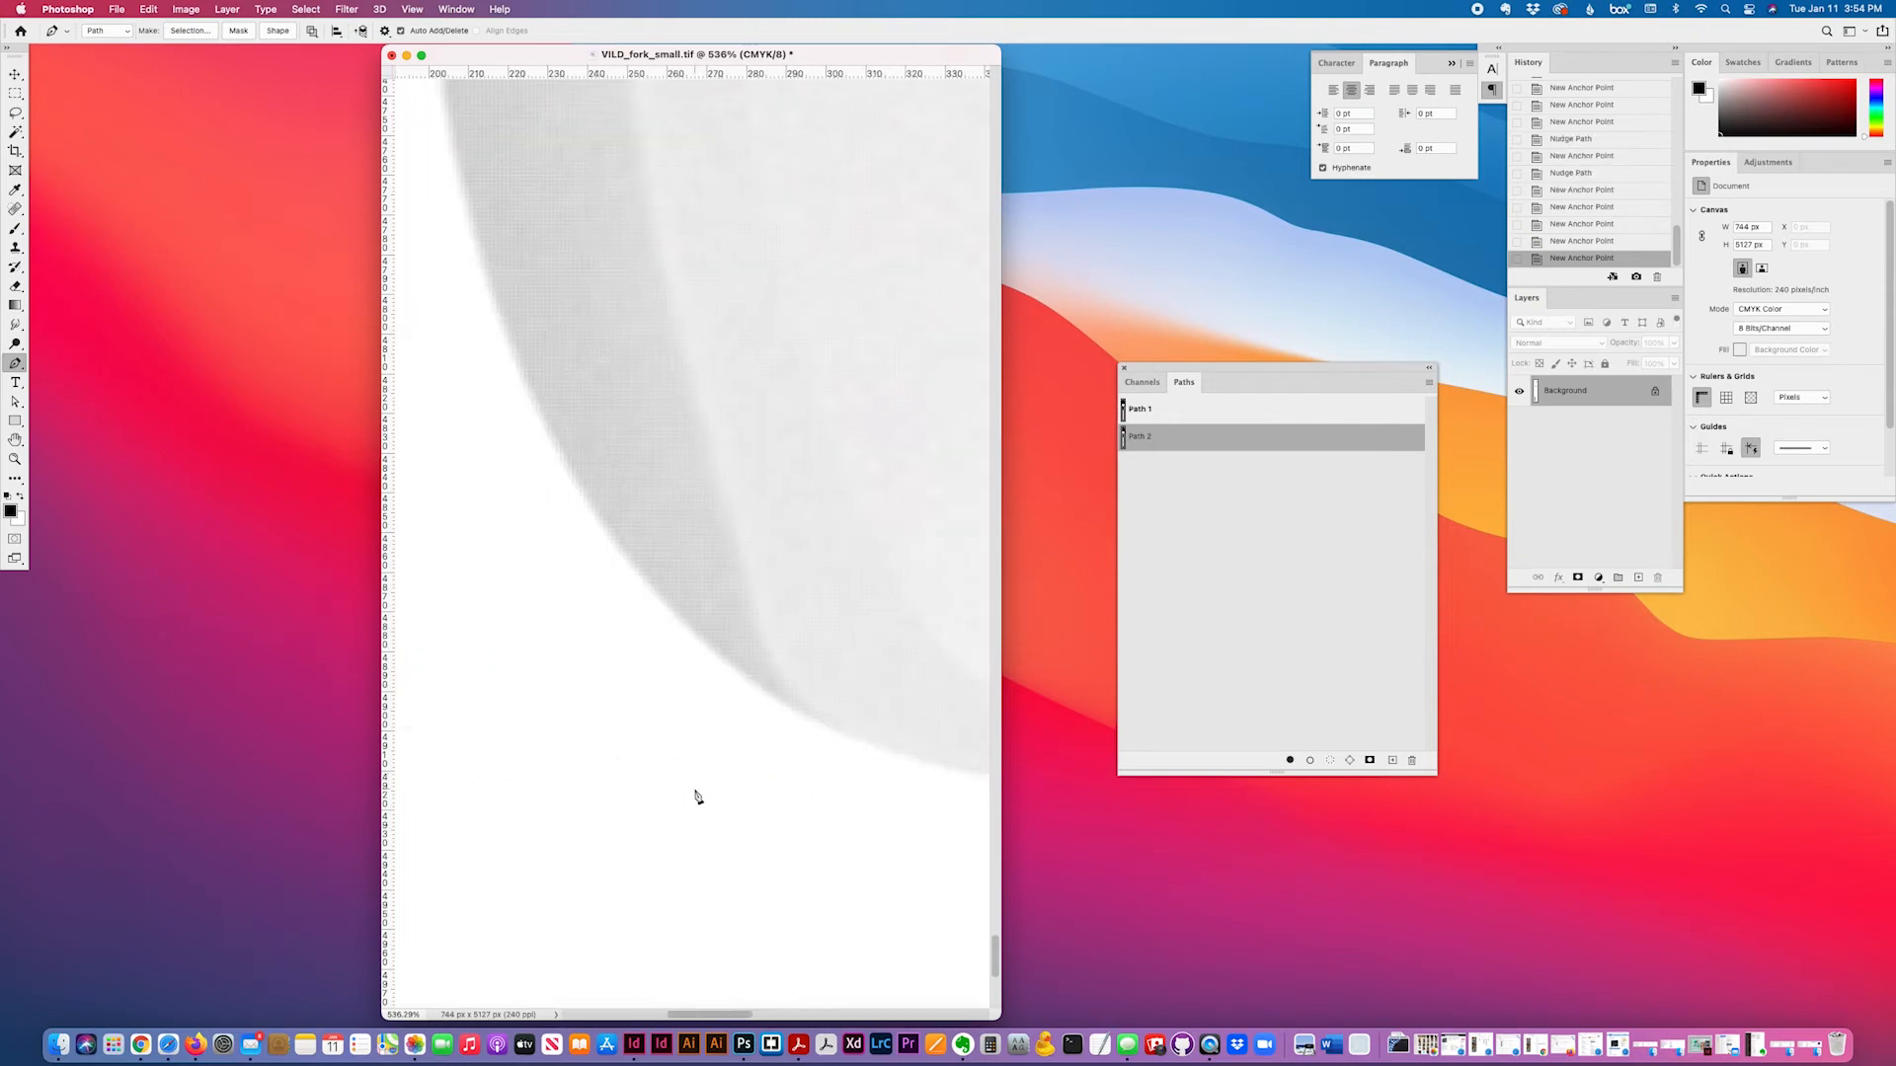
- Undo a trial anchor point on the handle end's lower-left curve, and widen and reposition the document window
left_click_drag(718, 659, 606, 549)
key("super+z")
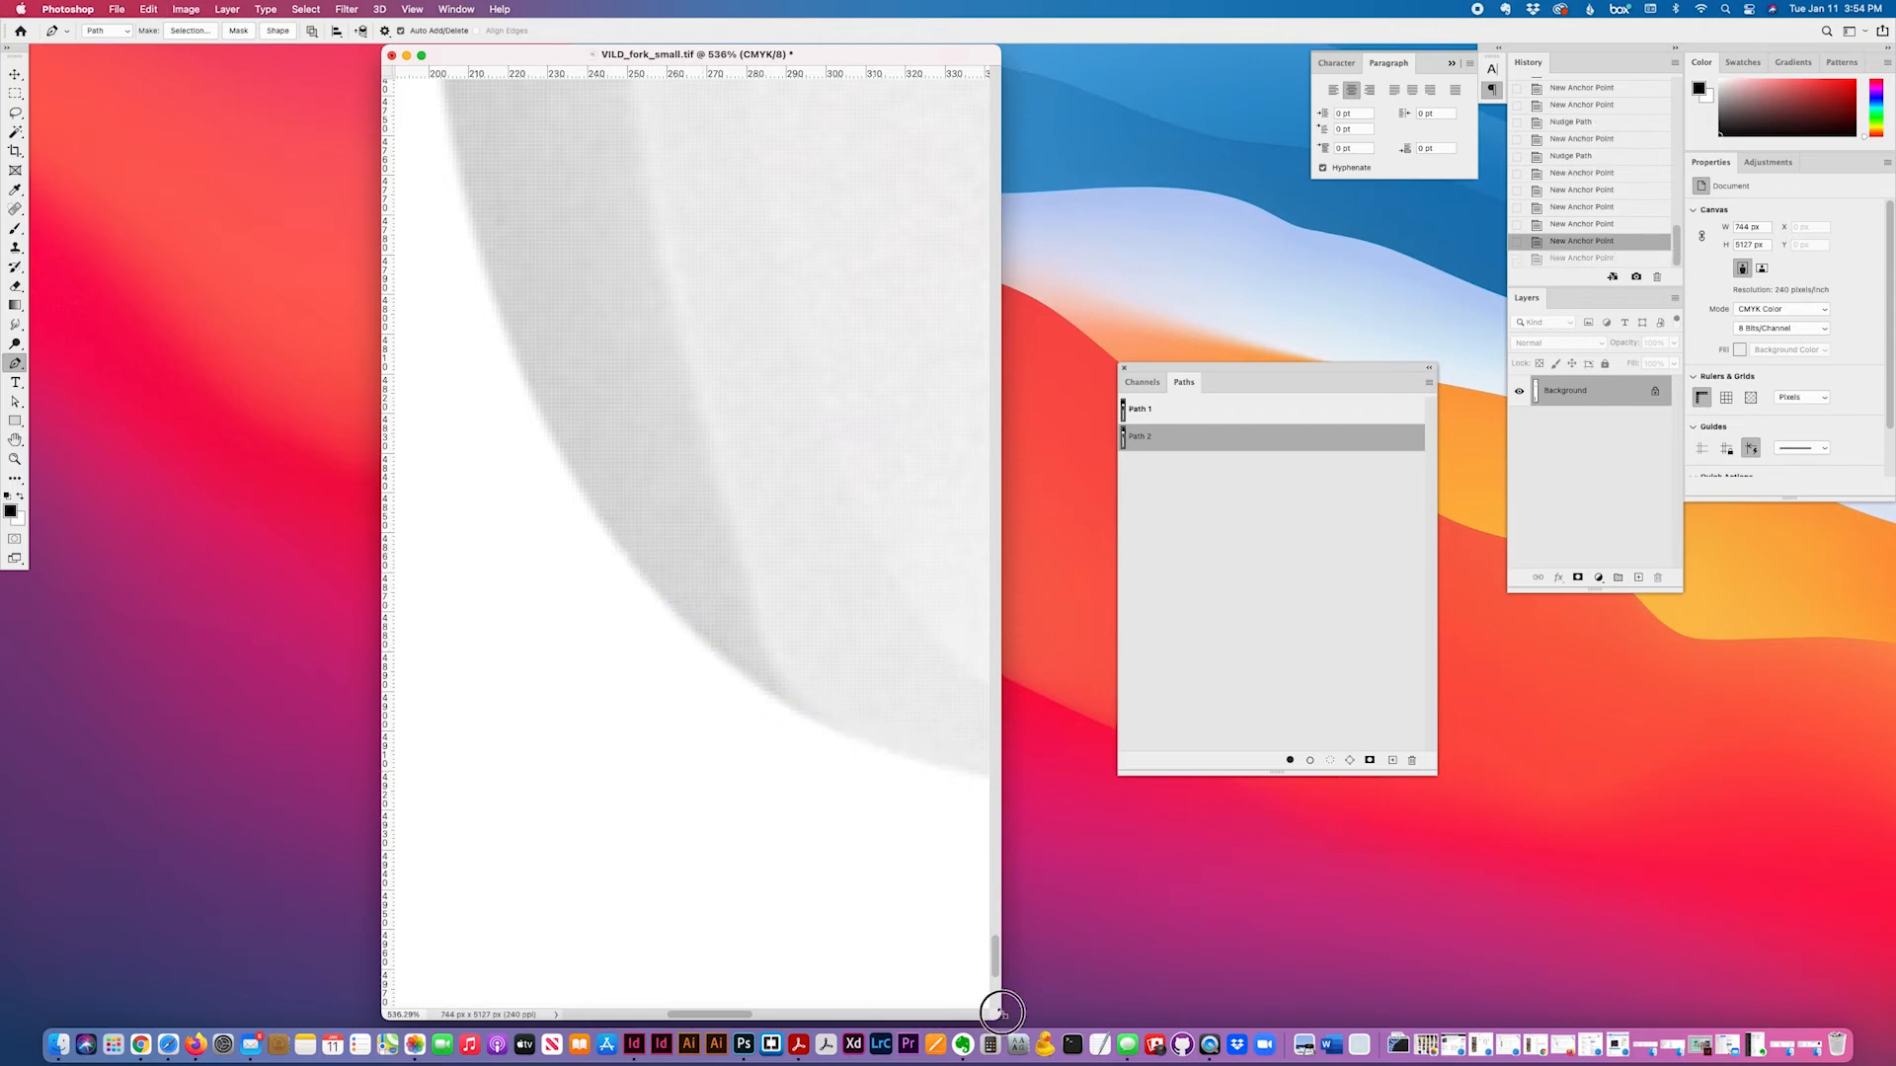
left_click_drag(1001, 1012, 1348, 1017)
left_click_drag(1038, 60, 771, 58)
- Trace the handle end's lower-left curve with three smooth anchor points, carrying the path up onto the left edge
left_click_drag(499, 691, 415, 629)
left_click_drag(256, 366, 209, 231)
scroll(346, 359, "up", 5)
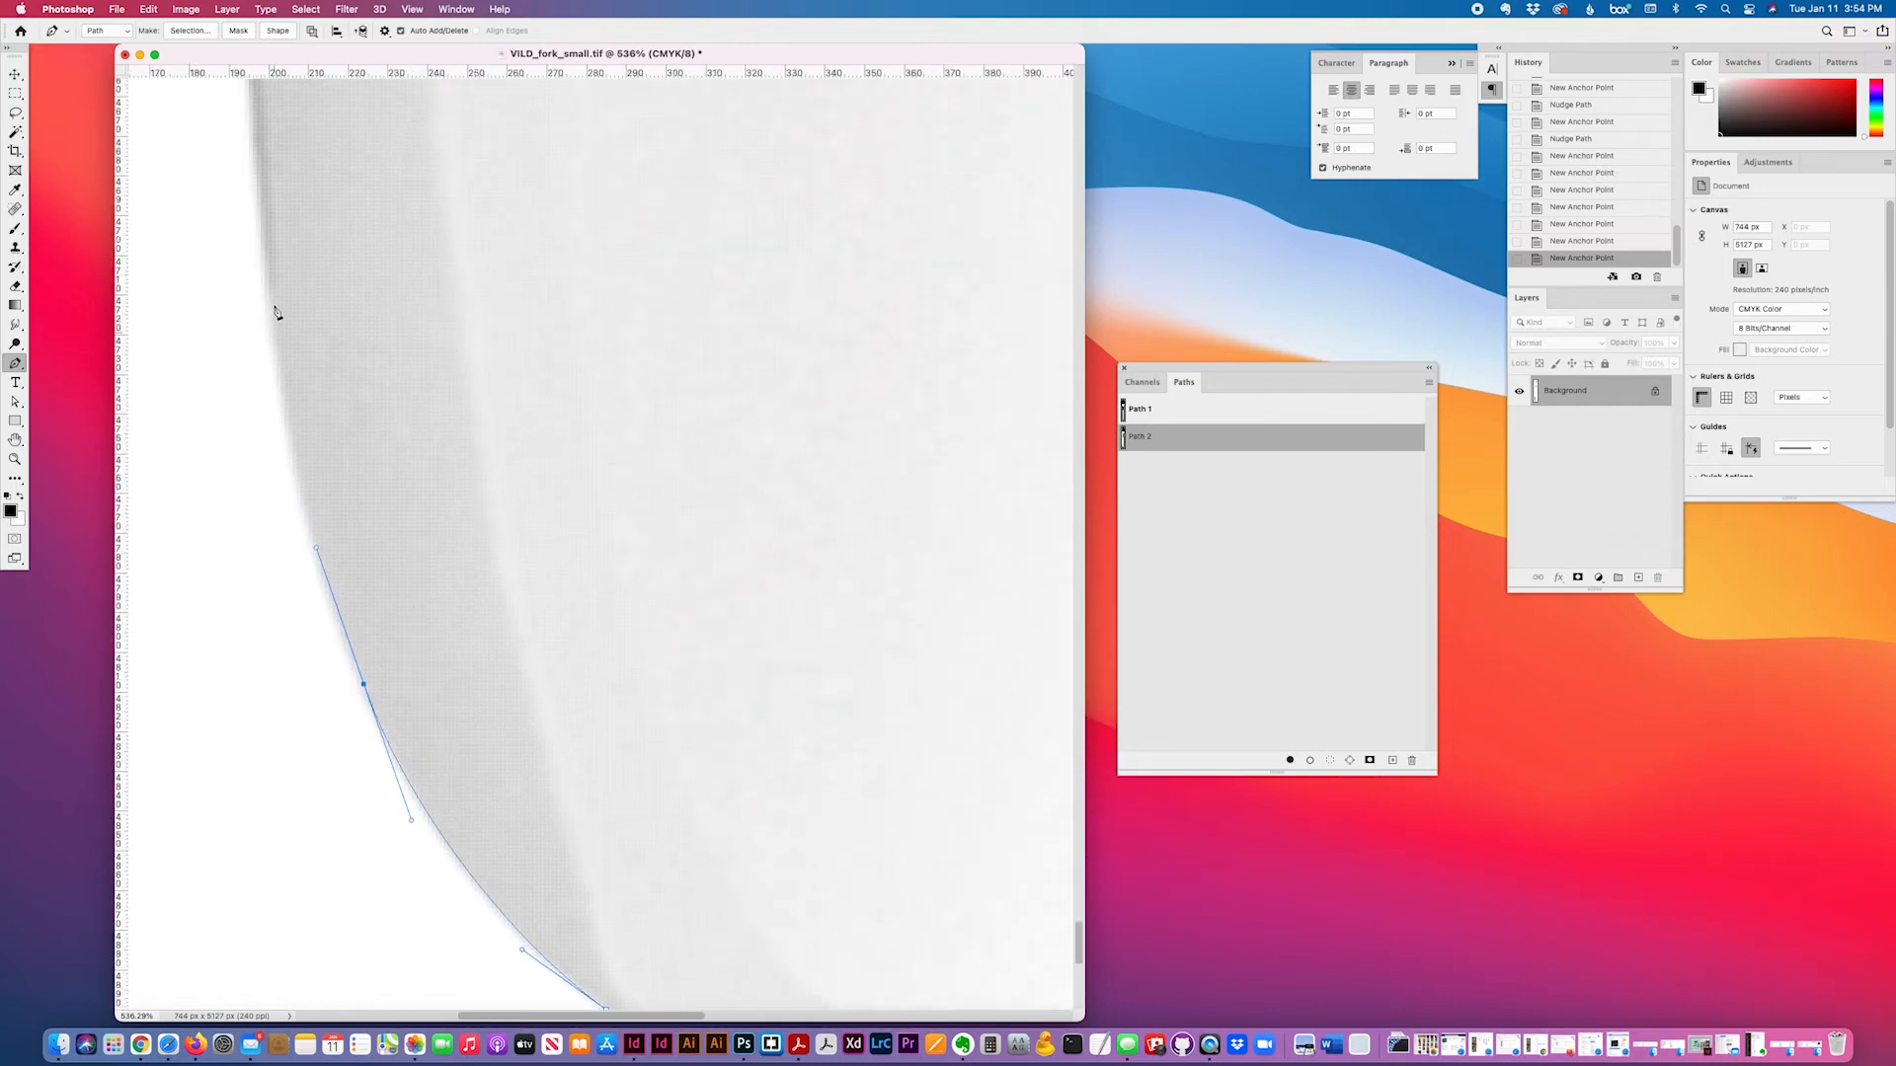
scroll(276, 312, "up", 5)
scroll(276, 312, "left", 2)
left_click_drag(392, 447, 379, 161)
scroll(444, 316, "up", 5)
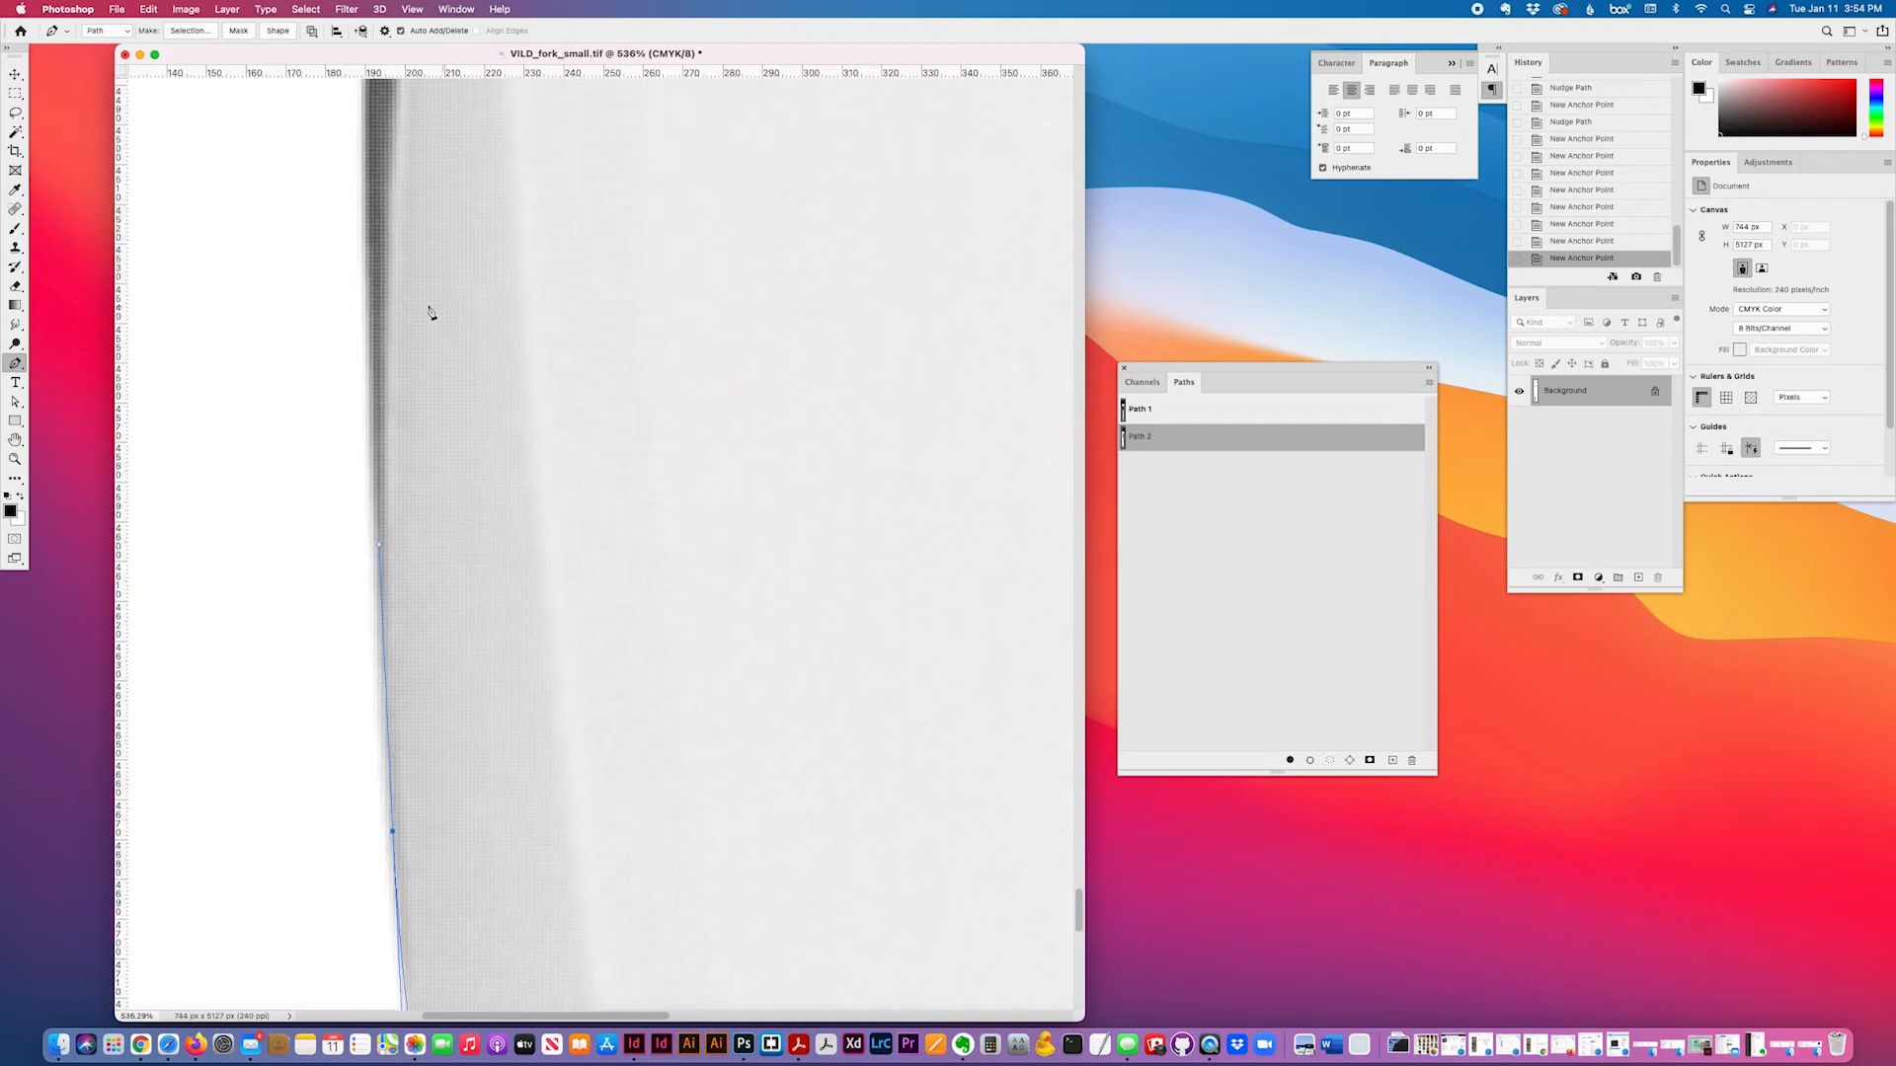
- Continue the path up the lowest part of the handle's left edge, where the dark shading begins, with smooth anchor points
scroll(394, 372, "up", 2)
scroll(394, 371, "left", 1)
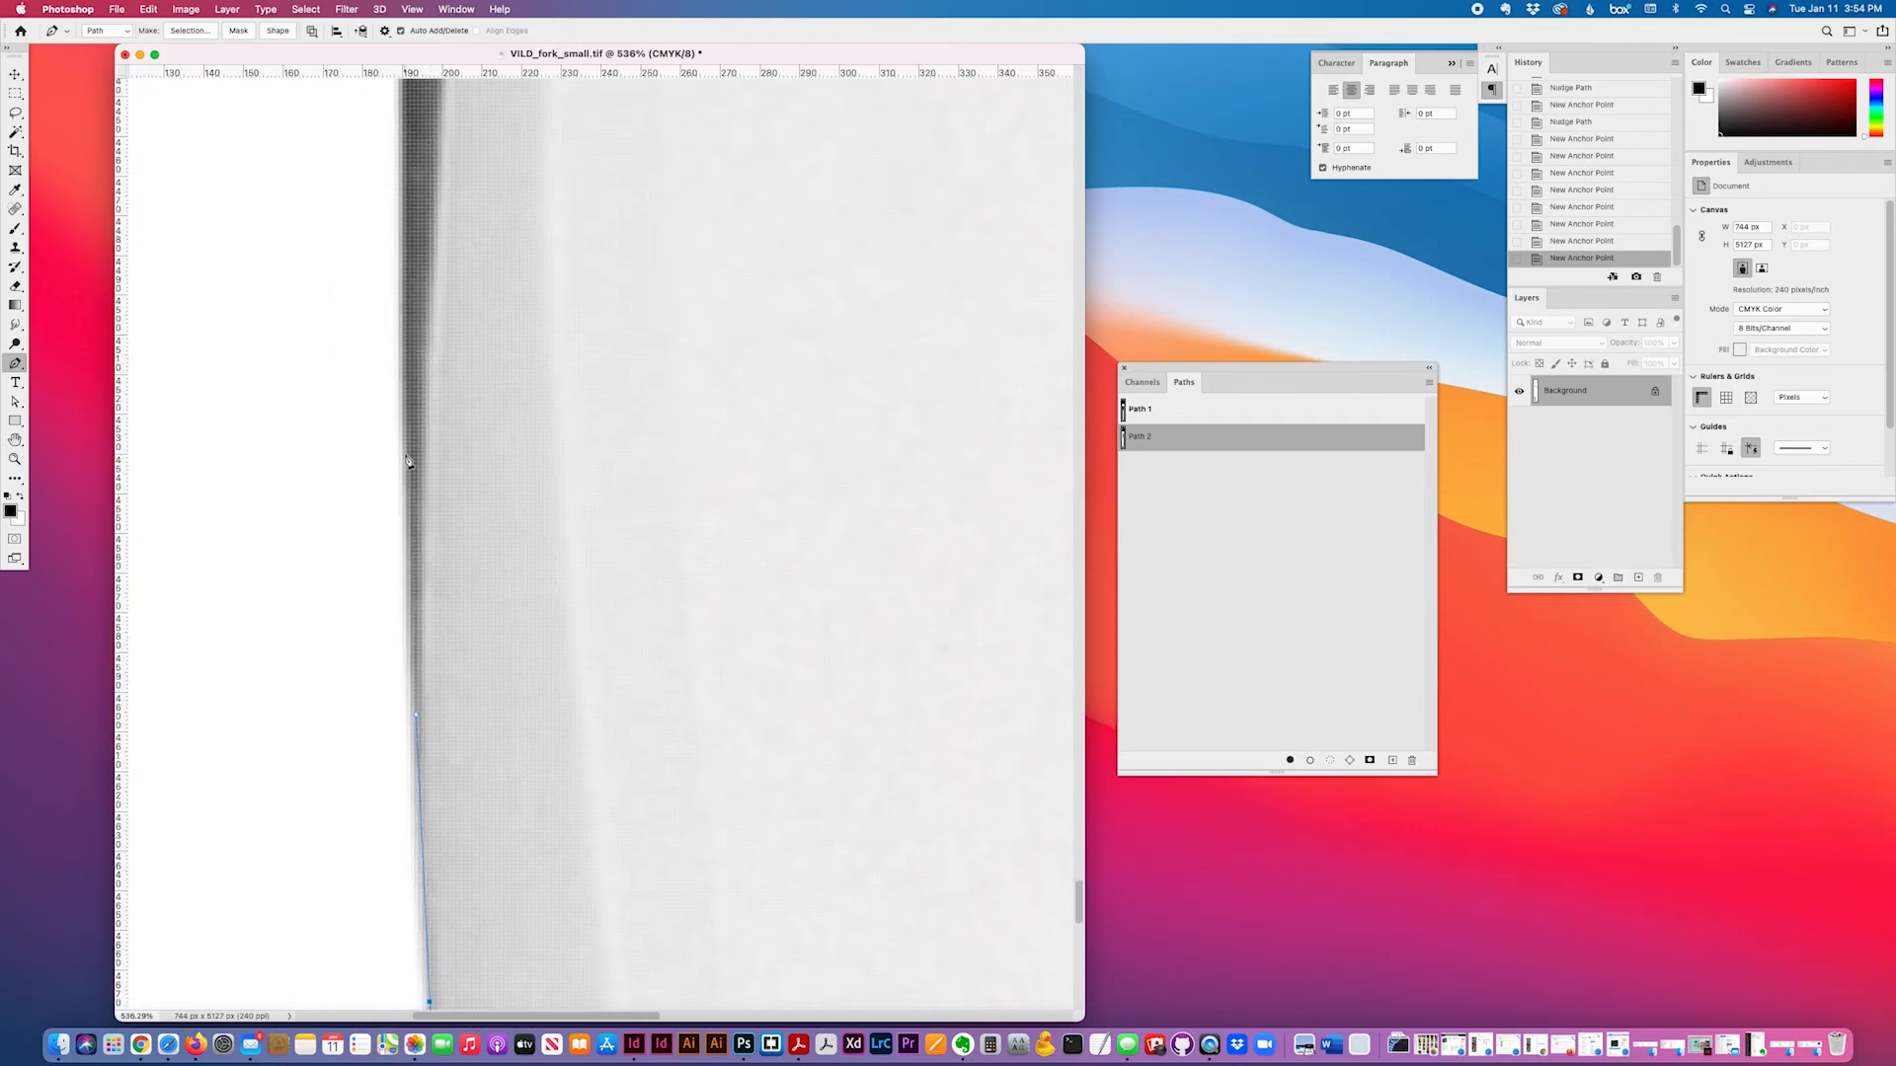
left_click(400, 262)
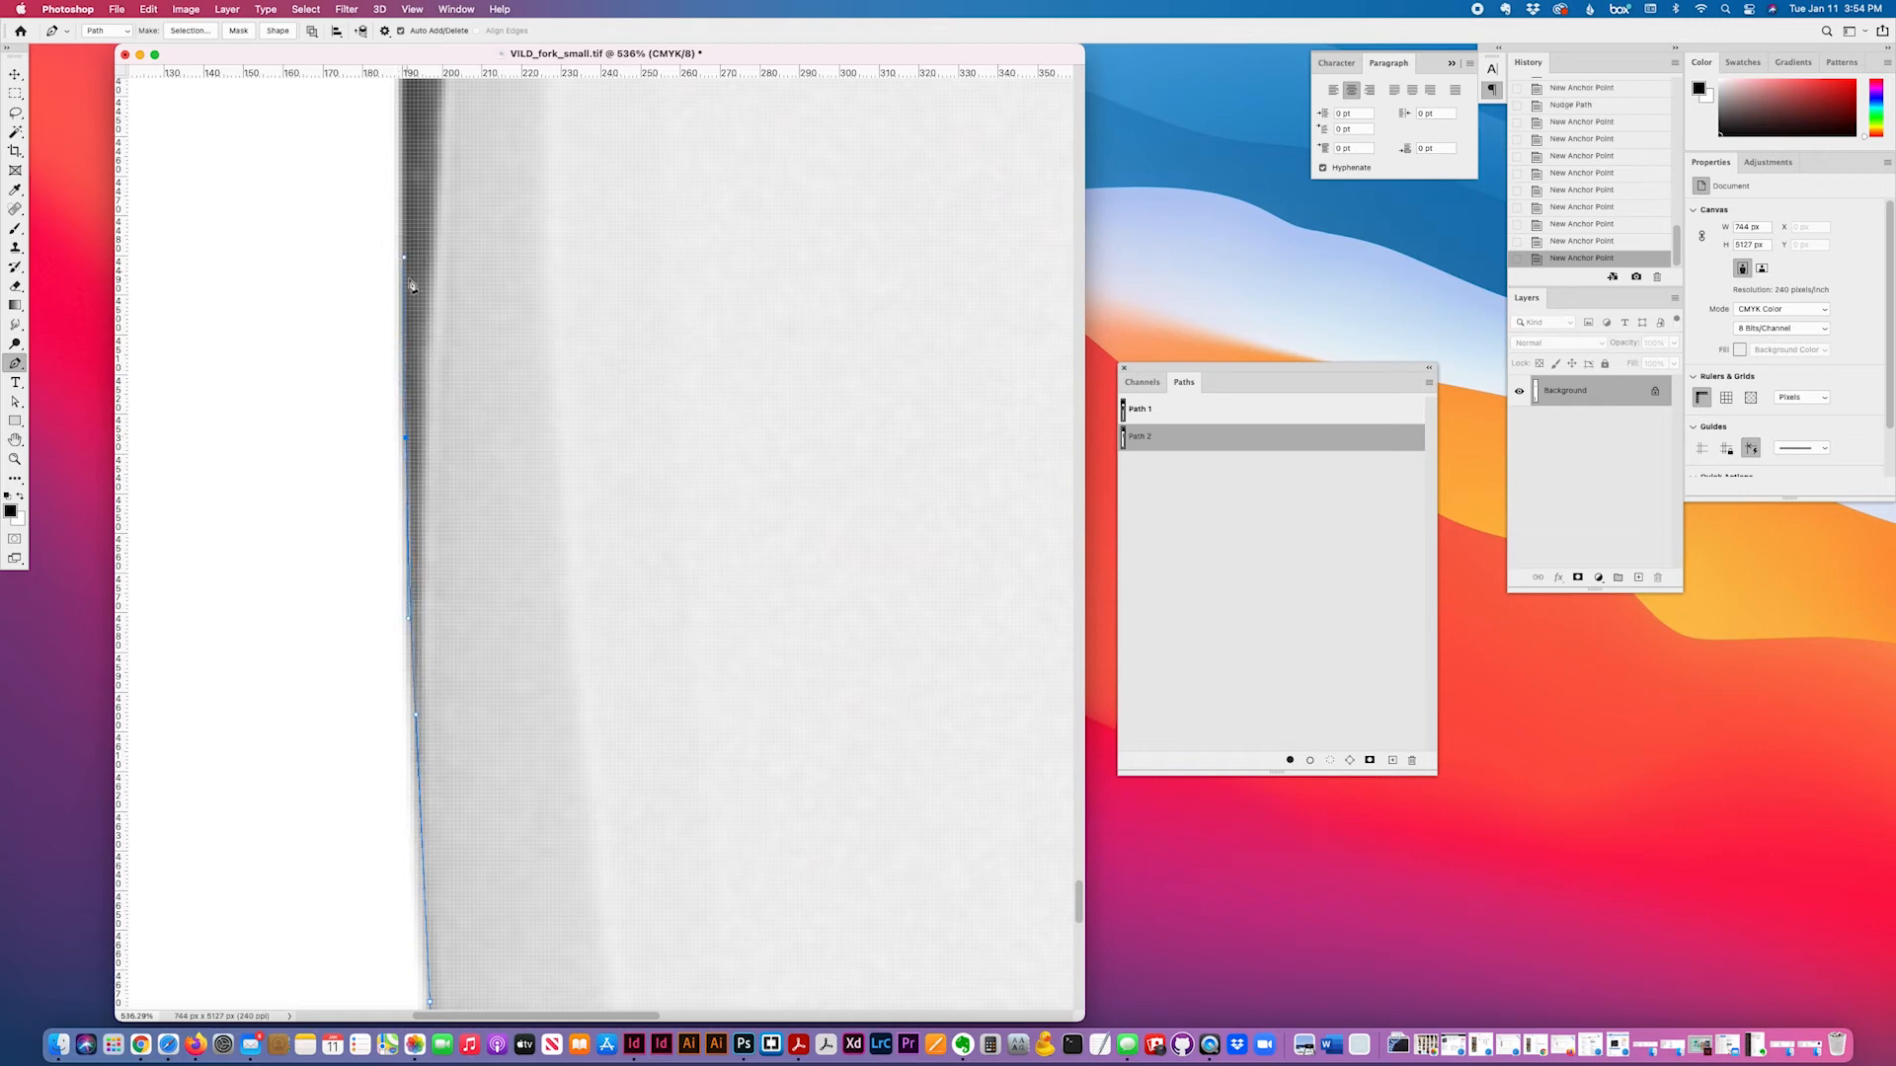
scroll(484, 374, "up", 3)
scroll(469, 372, "up", 3)
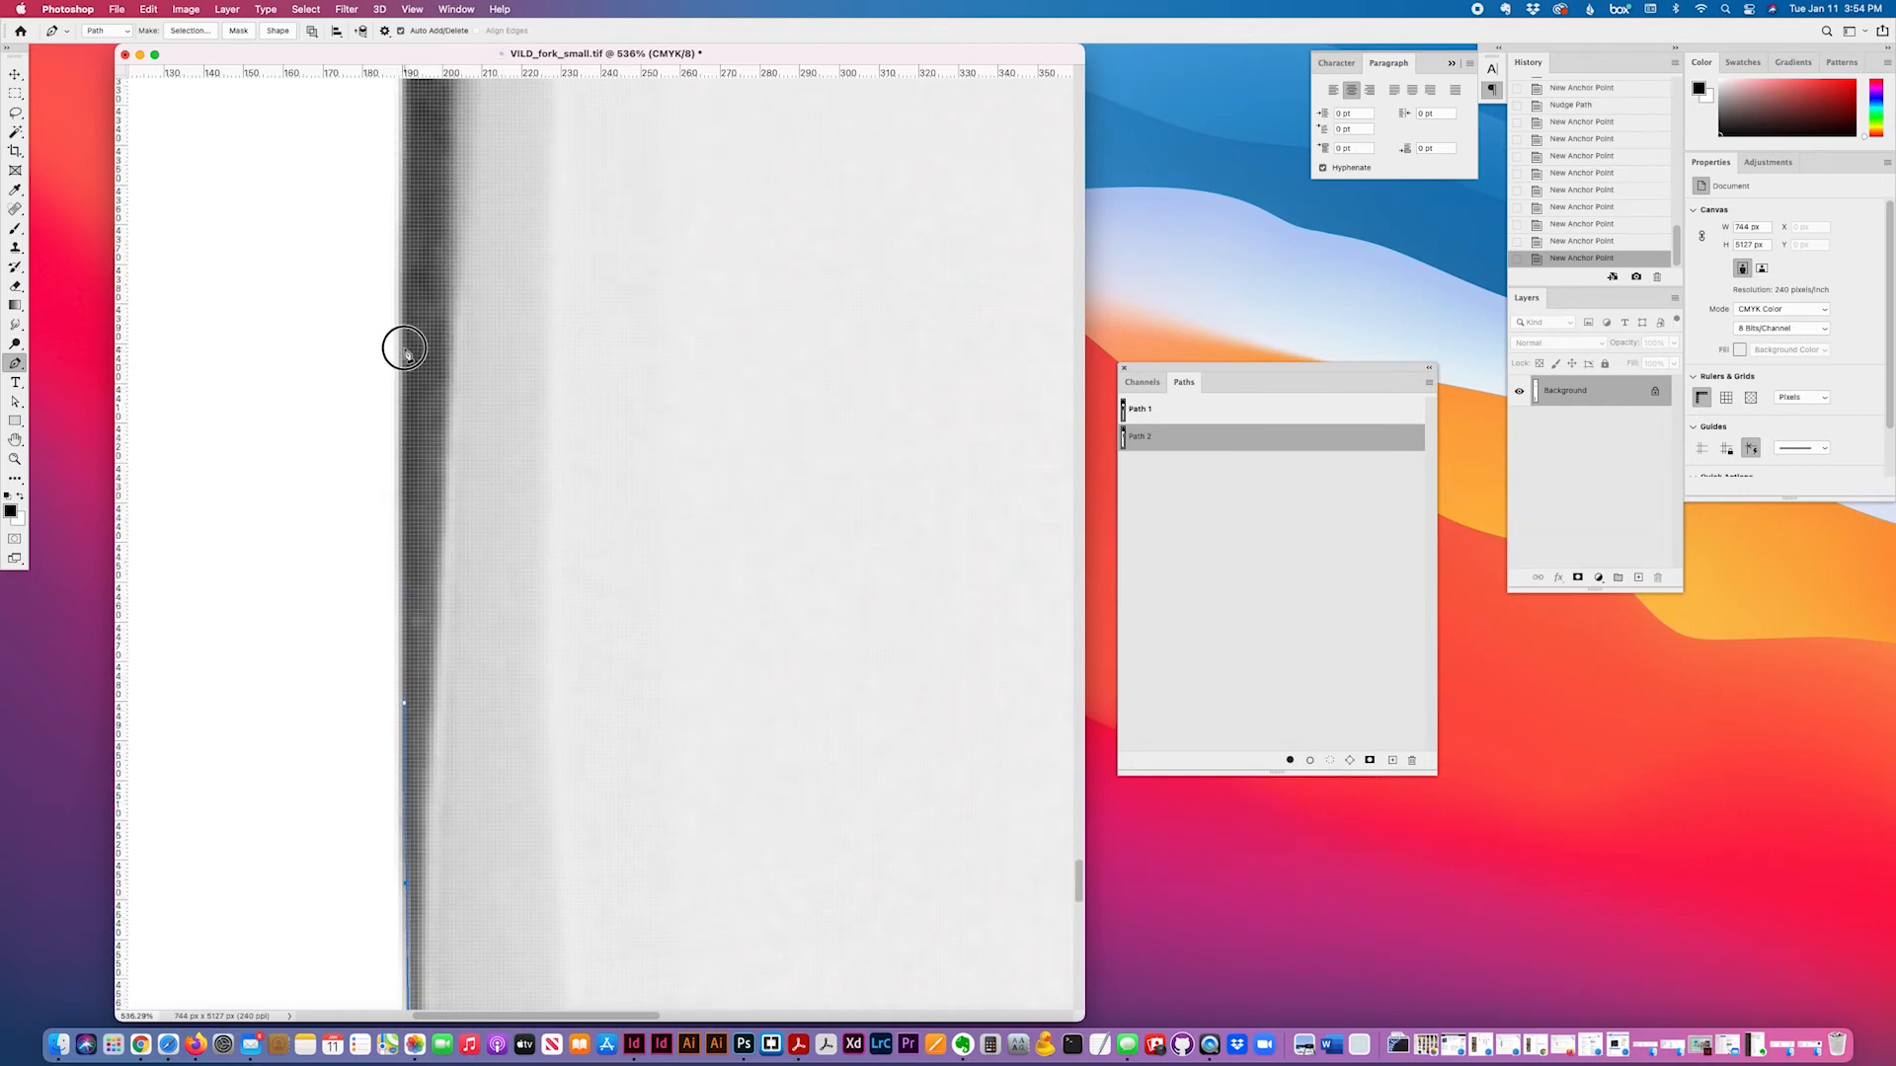
left_click_drag(405, 350, 412, 192)
scroll(479, 311, "up", 5)
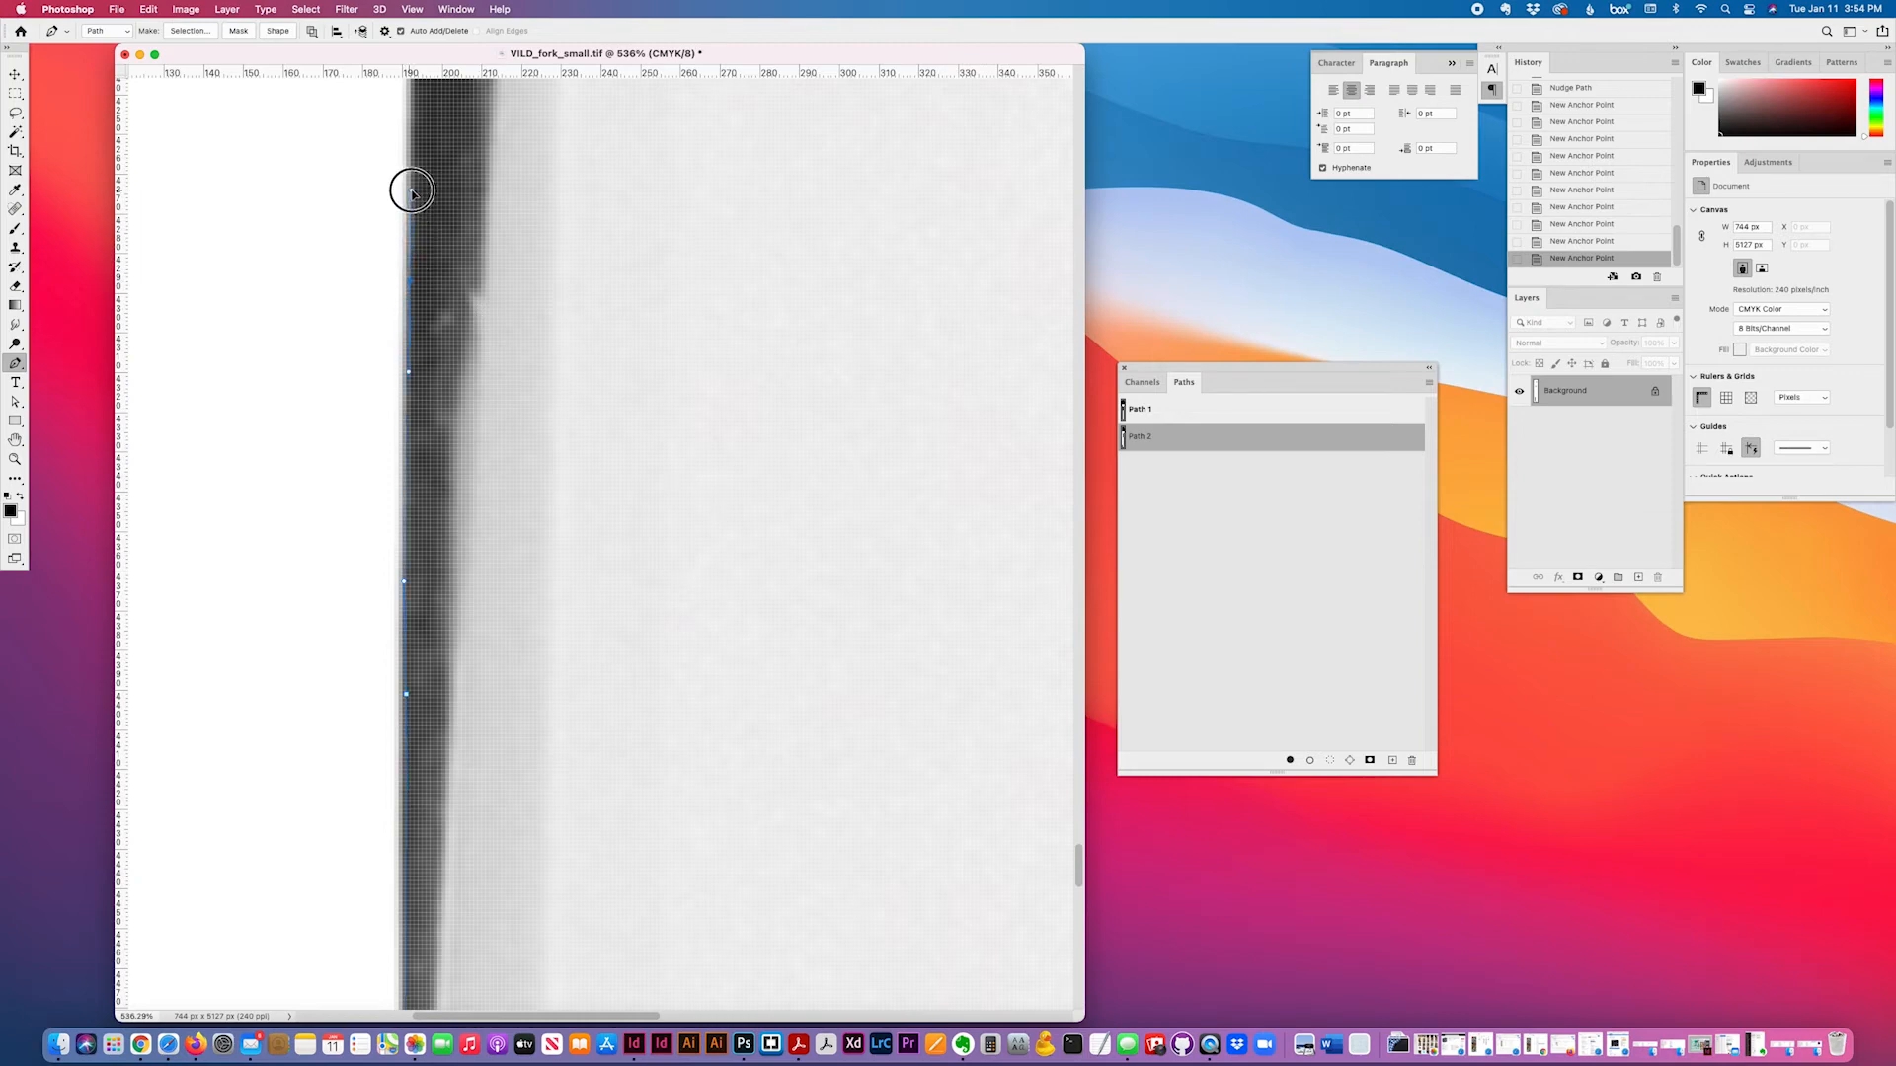
- Add two smooth anchor points farther up the handle's left edge, nudging the first onto the outline
scroll(501, 384, "up", 8)
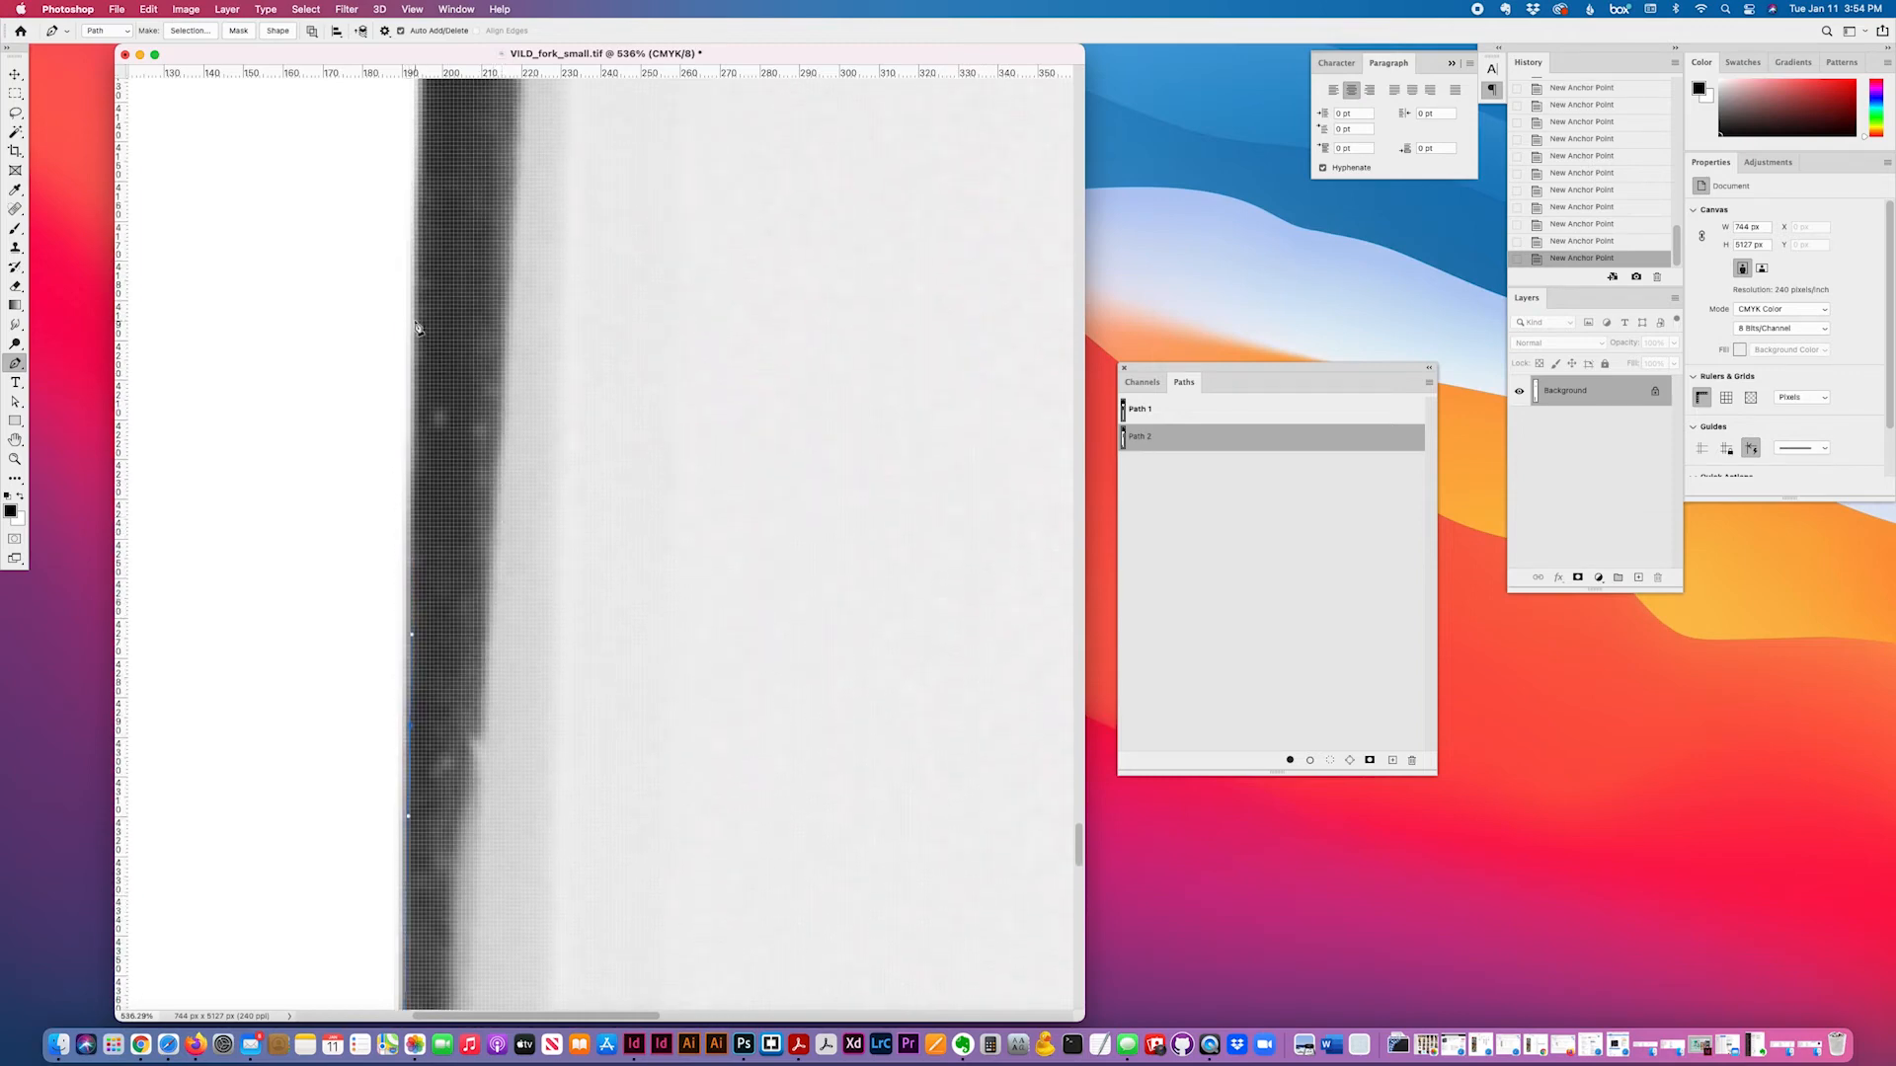
left_click_drag(416, 345, 418, 212)
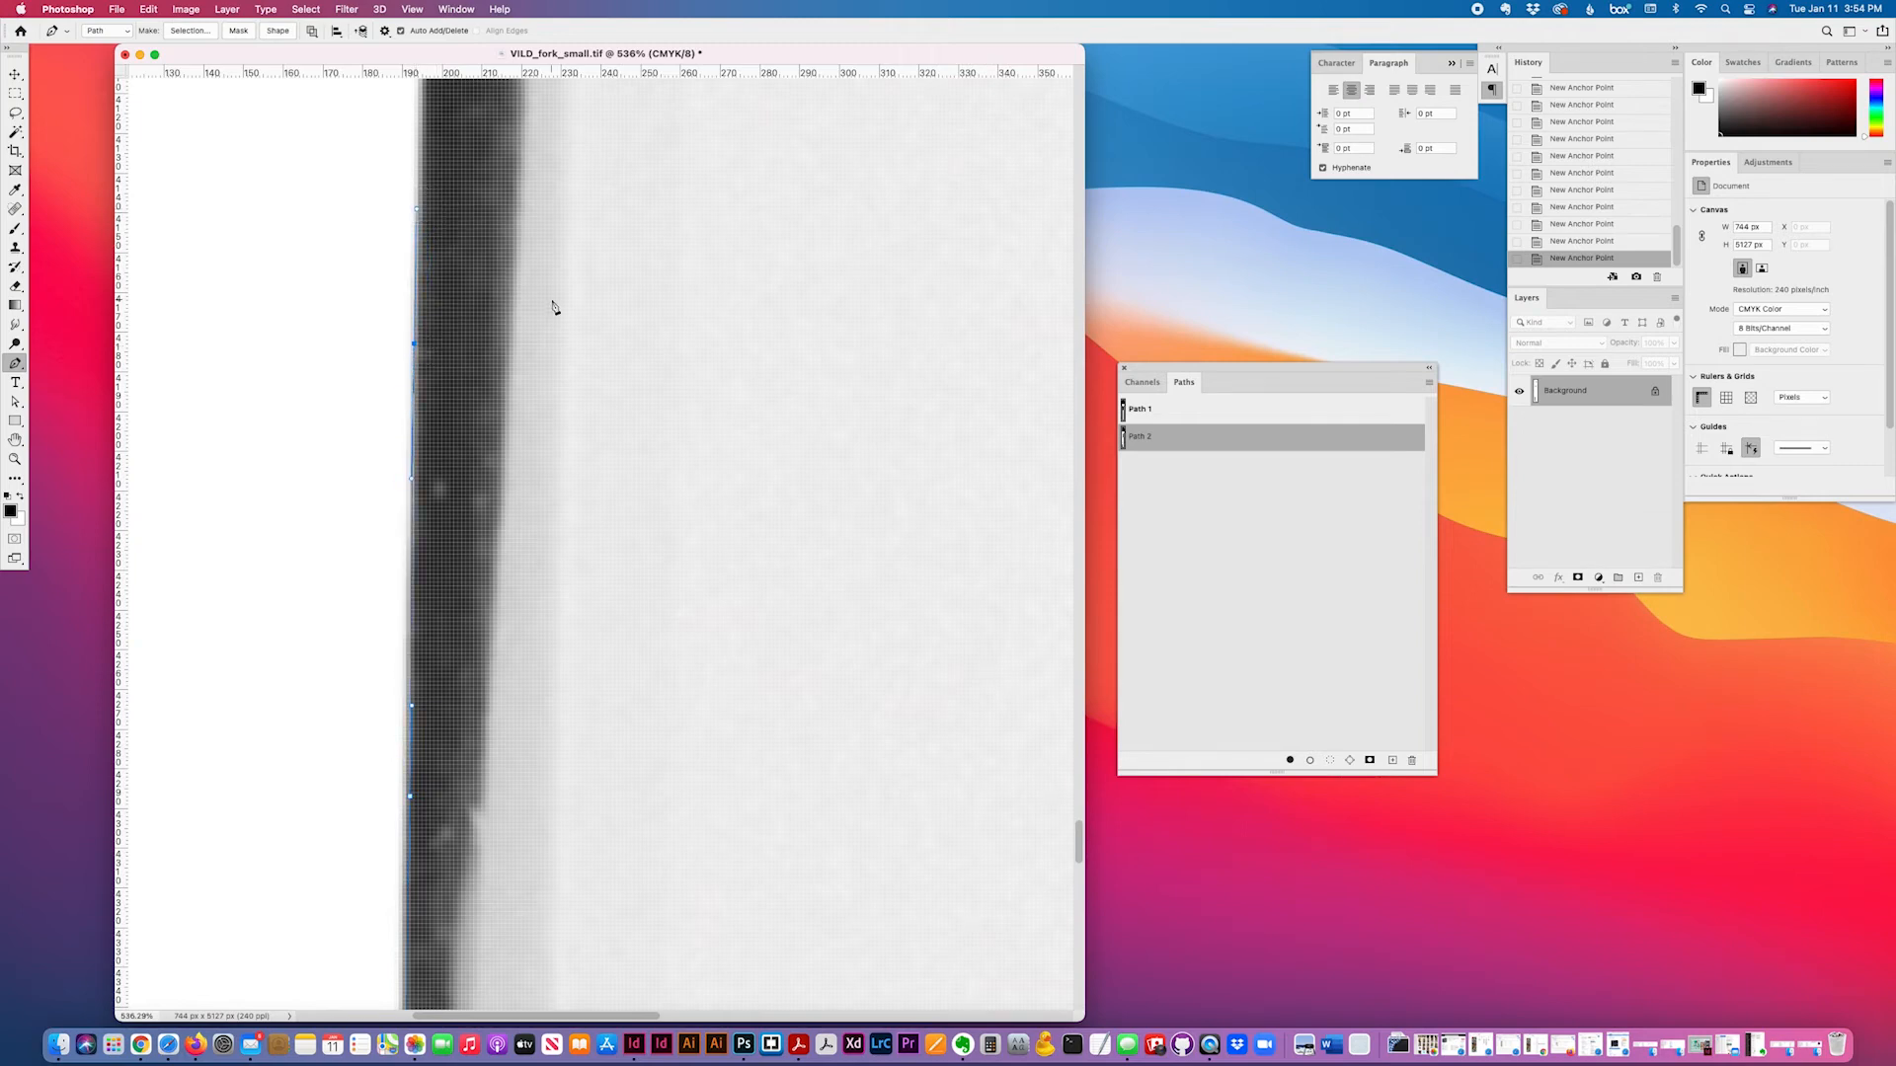
key("Right")
scroll(543, 306, "up", 2)
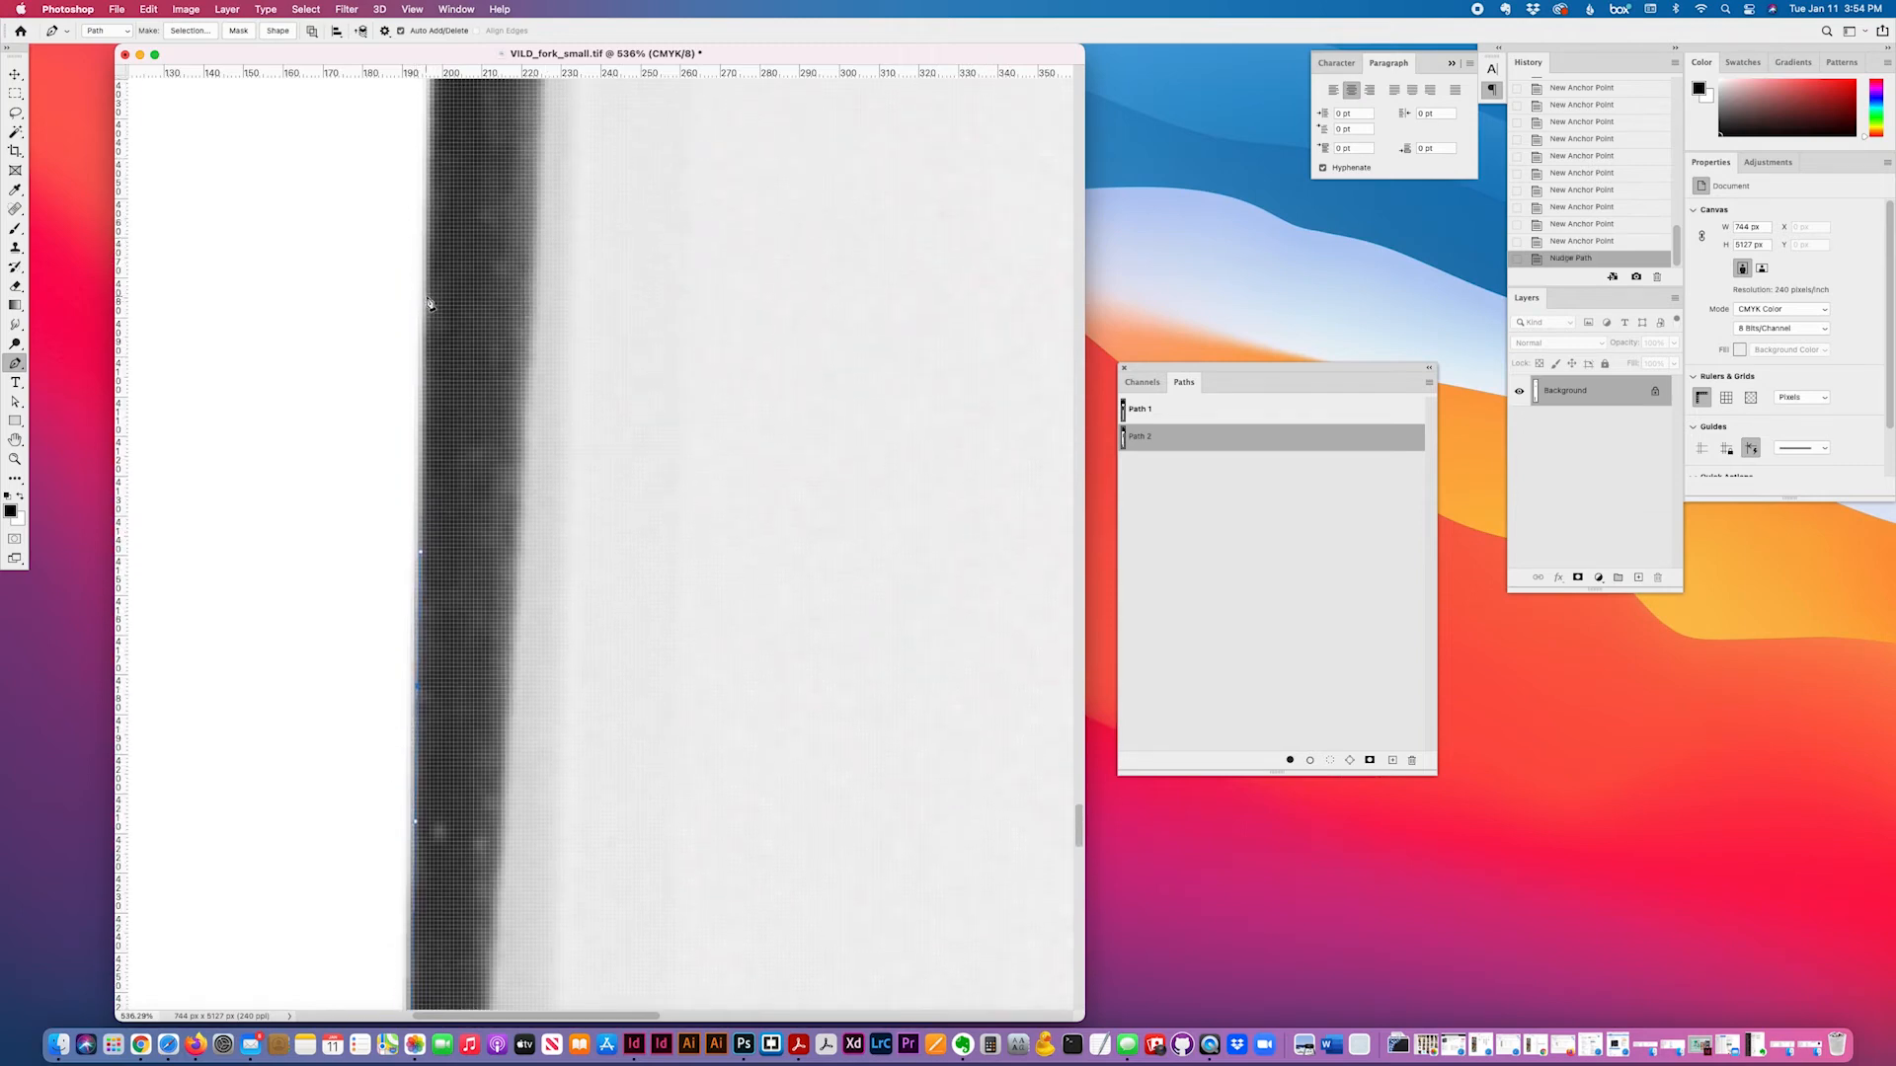
left_click_drag(436, 225, 430, 212)
scroll(521, 304, "up", 5)
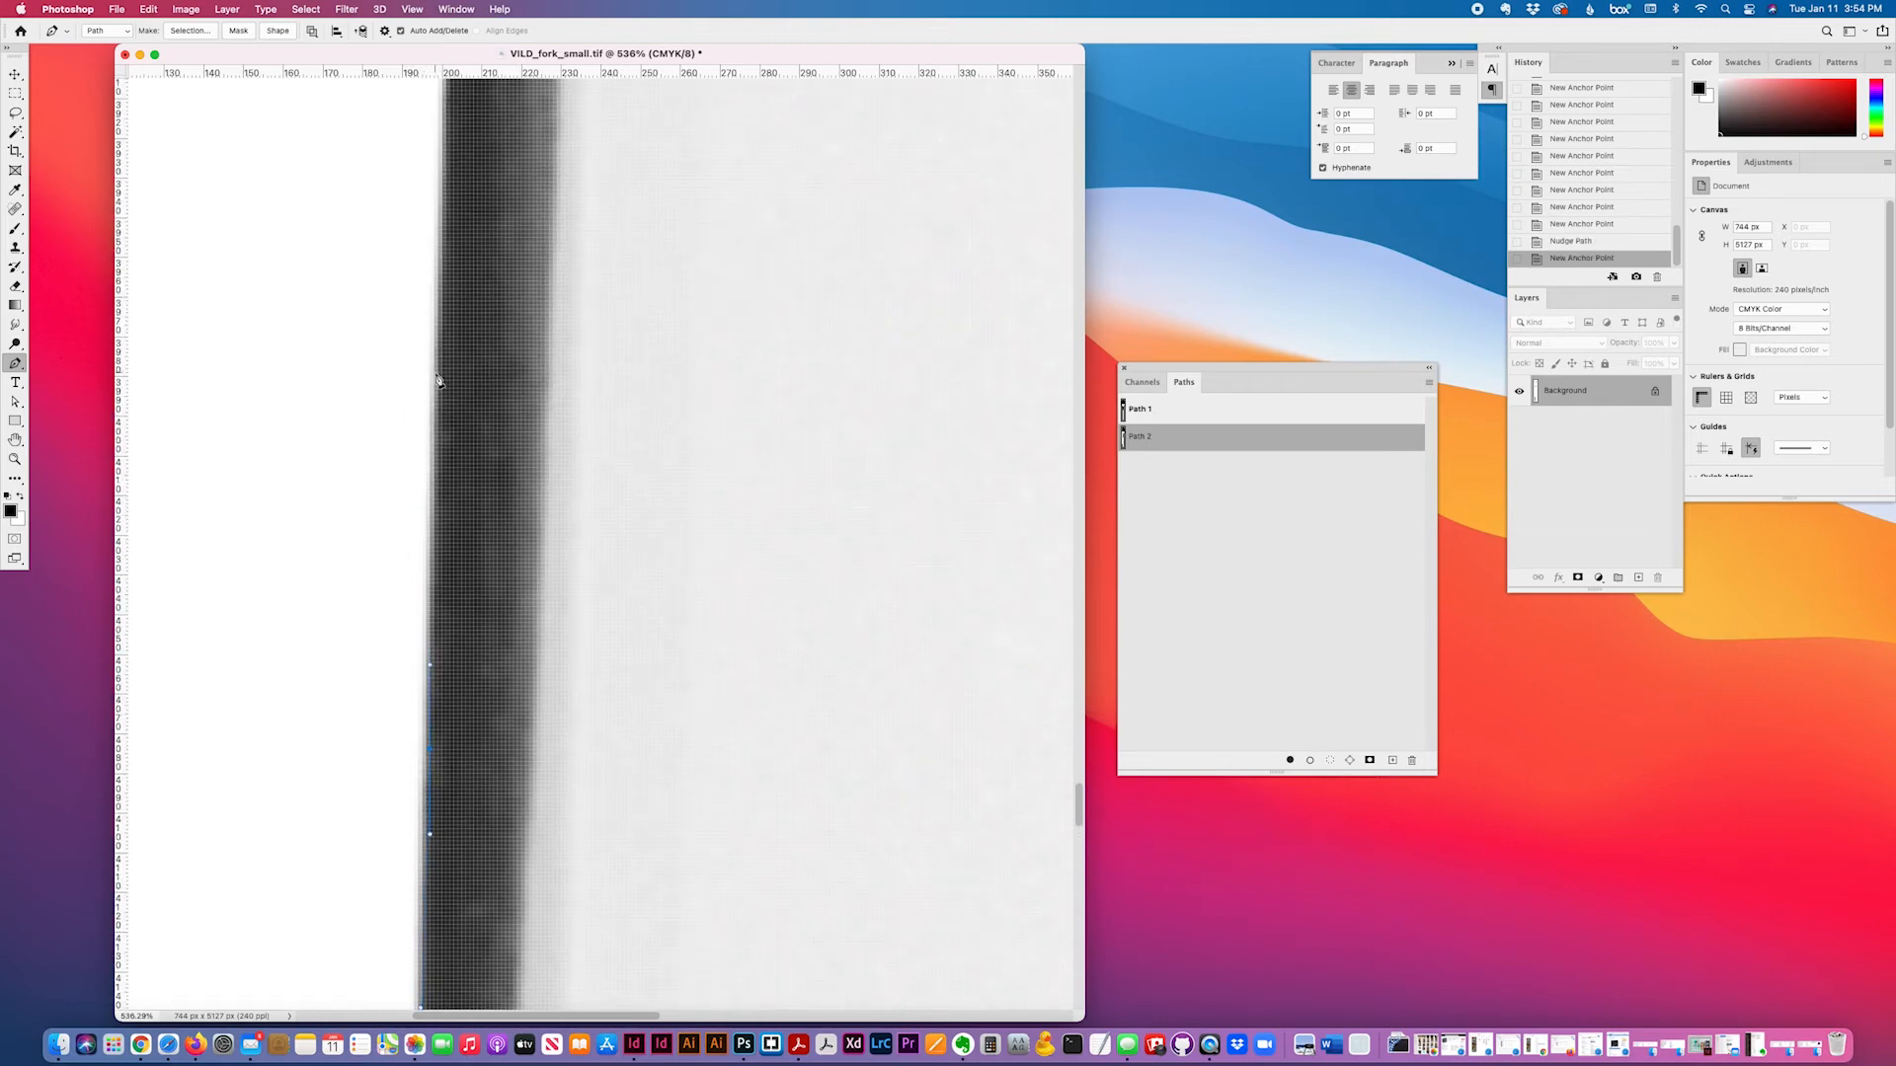
- Extend the path up the lower half of the handle's left edge with three more smooth anchor points
left_click(440, 264)
scroll(505, 330, "up", 6)
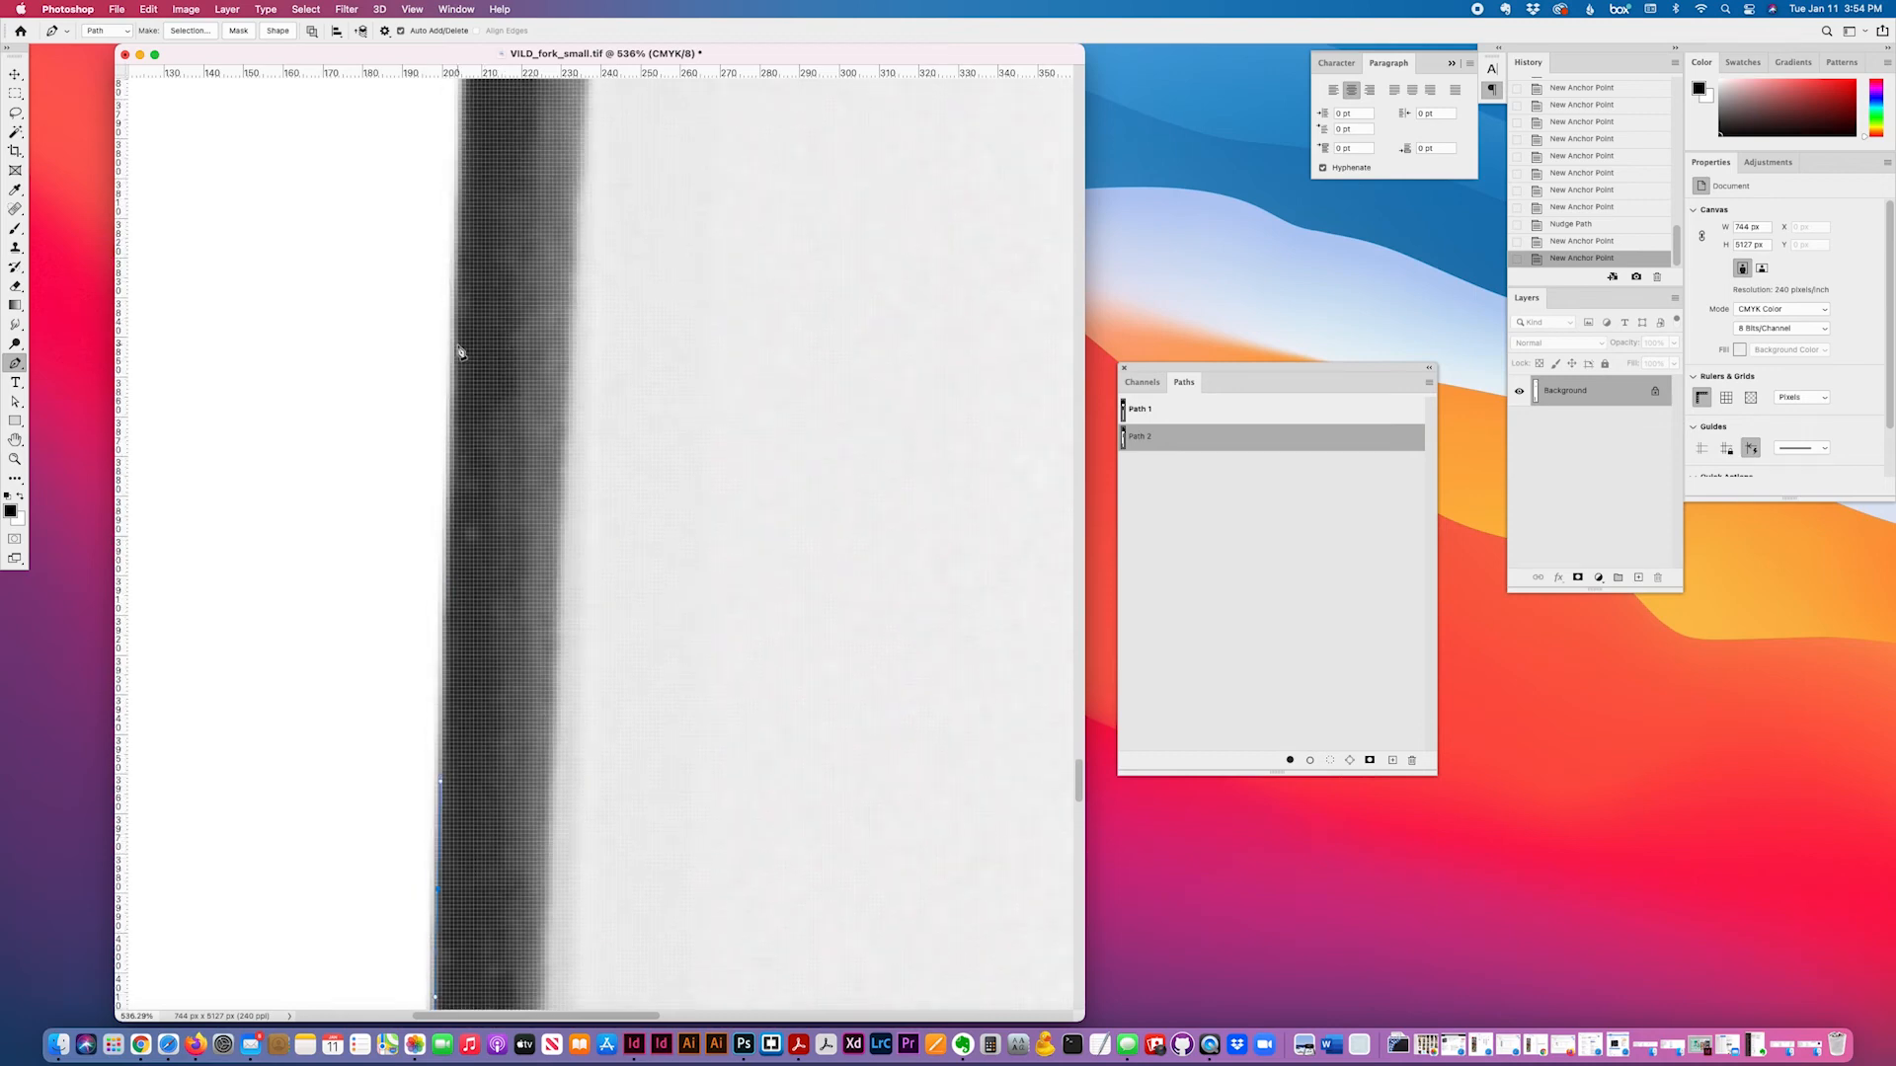
left_click(458, 248)
scroll(509, 310, "up", 5)
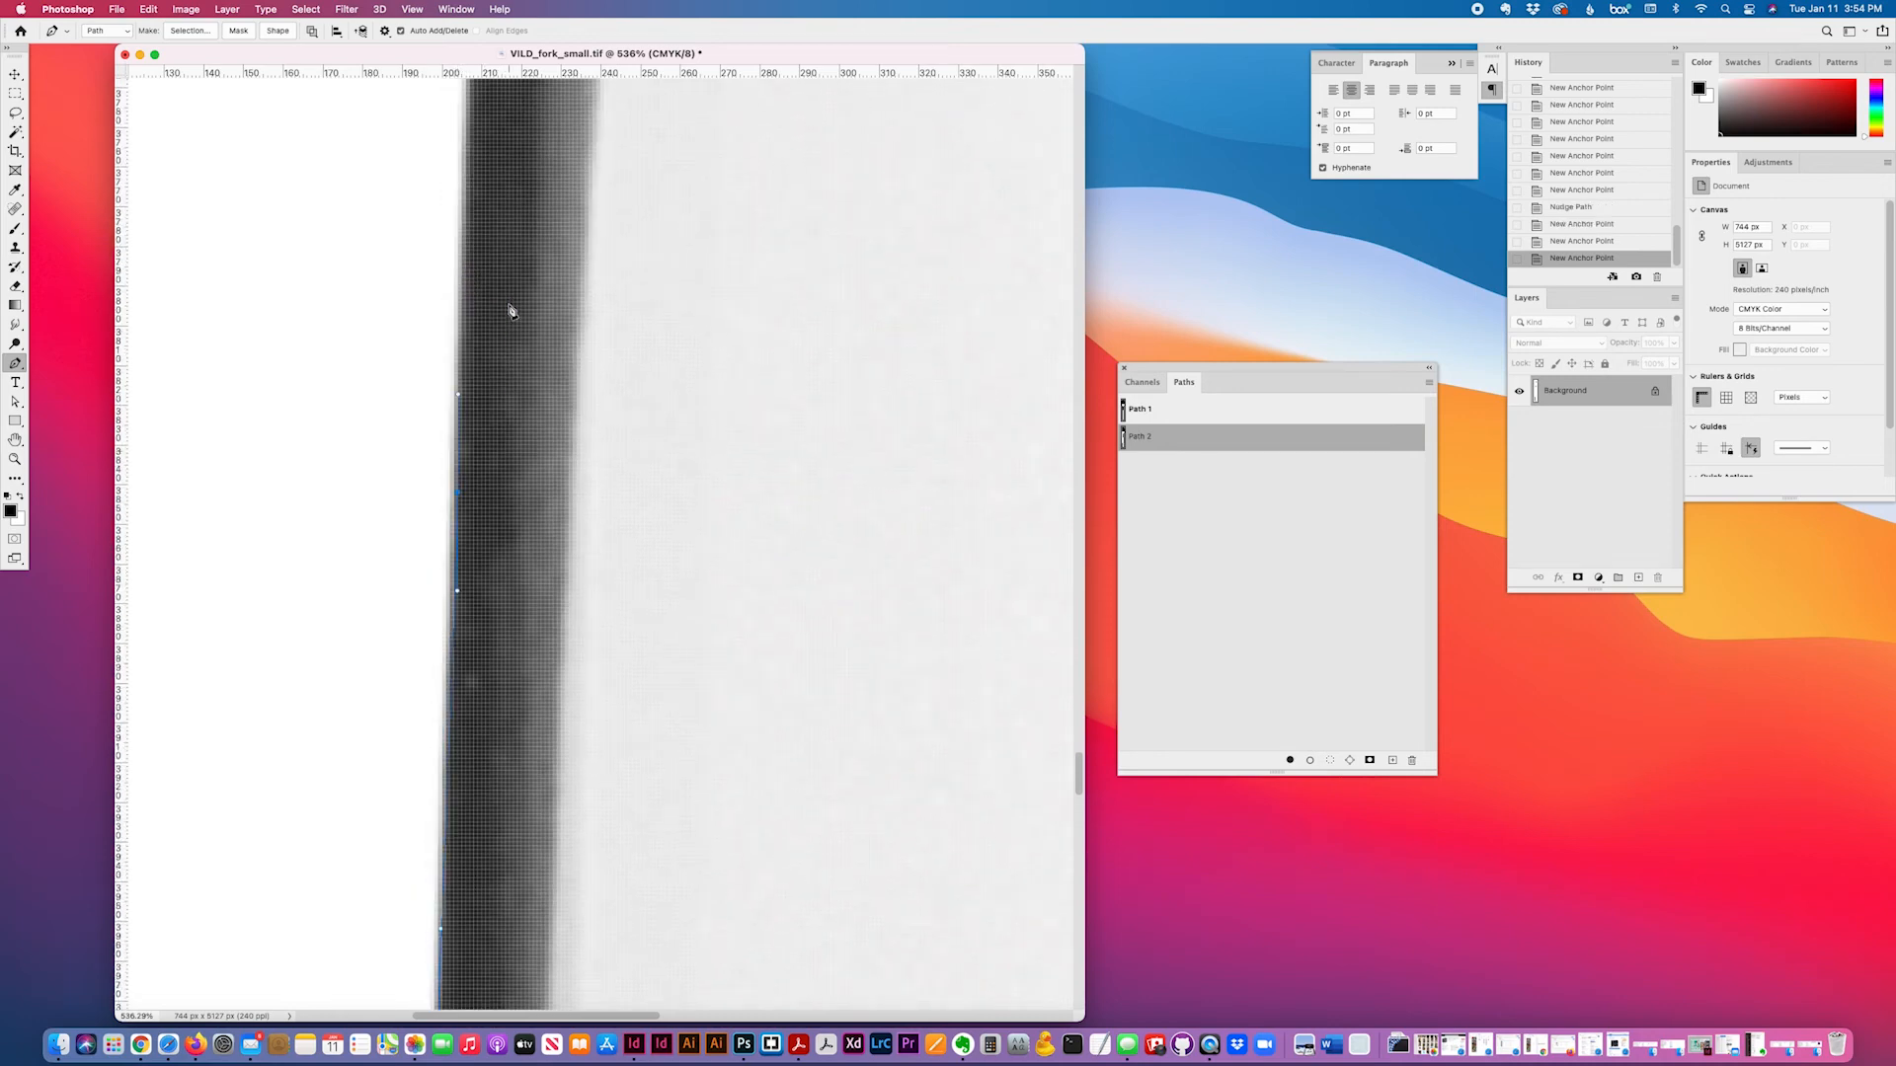
scroll(509, 311, "up", 1)
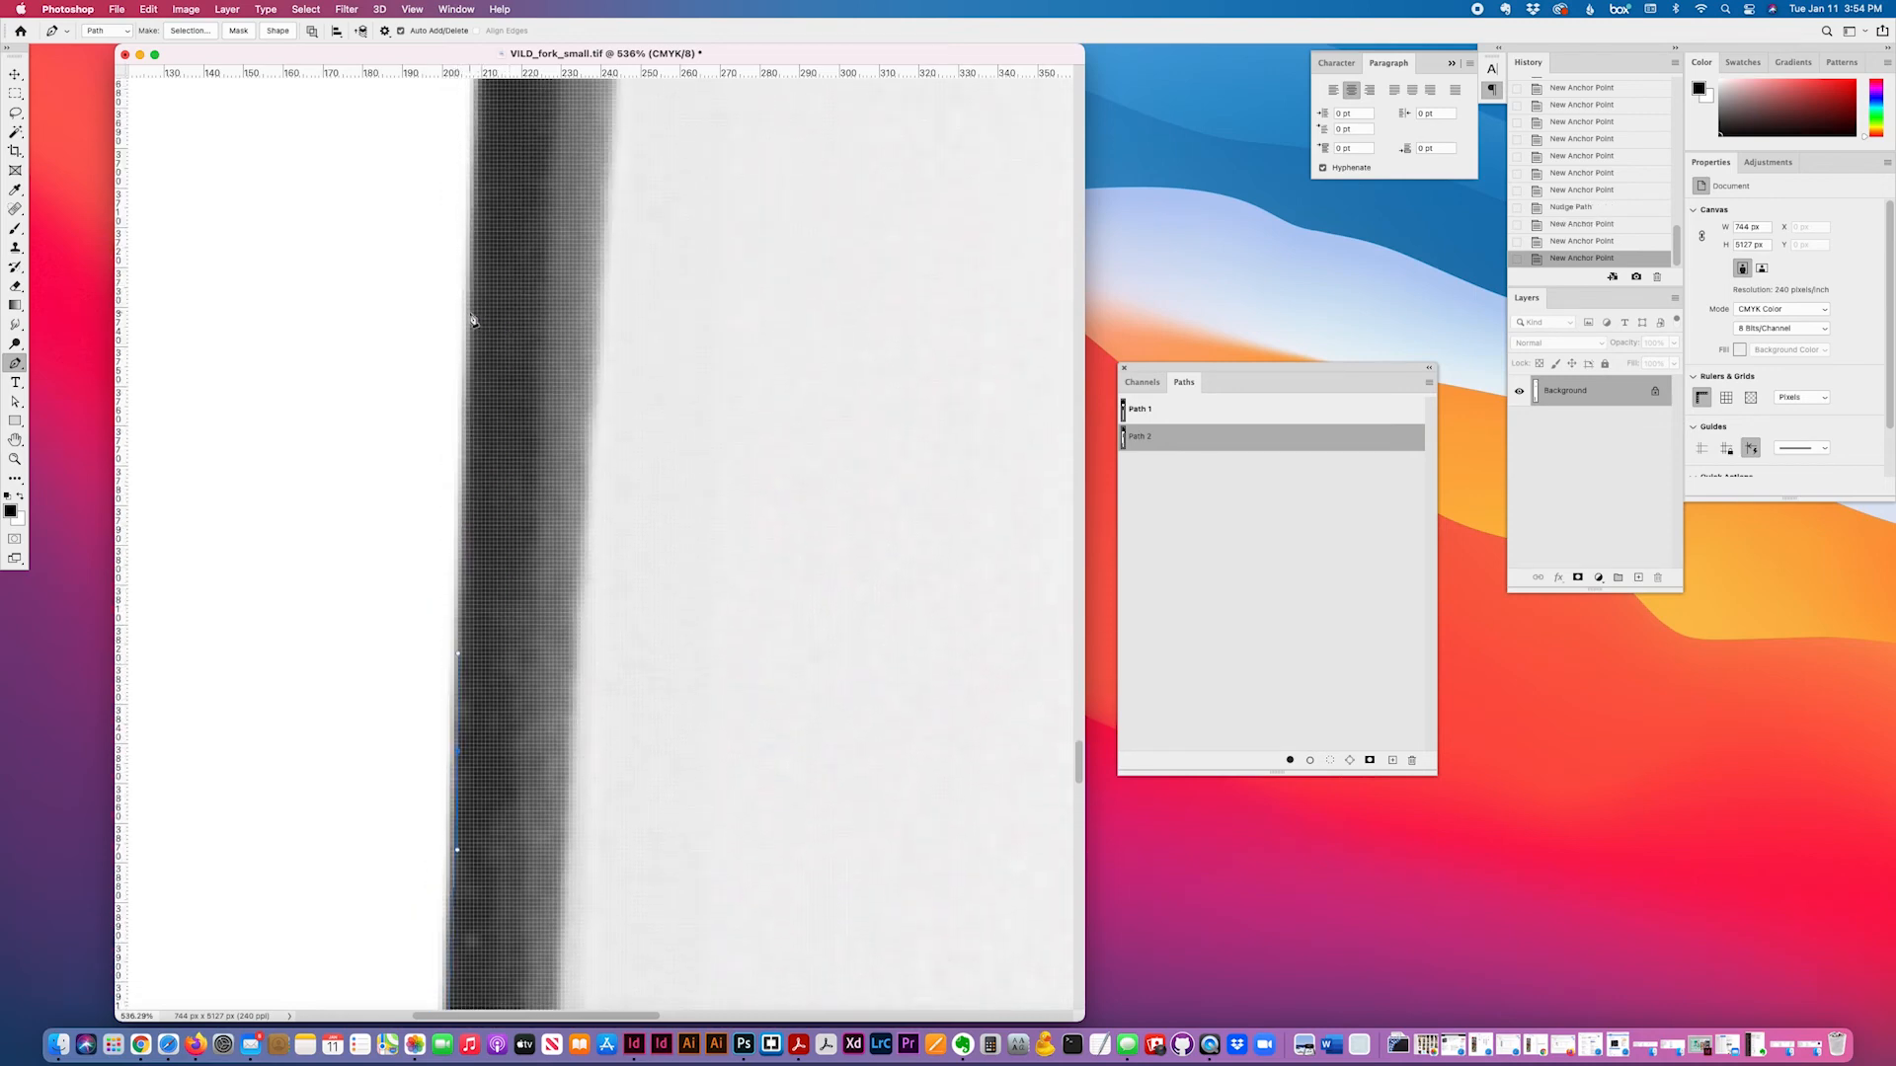
left_click(472, 238)
scroll(523, 346, "up", 7)
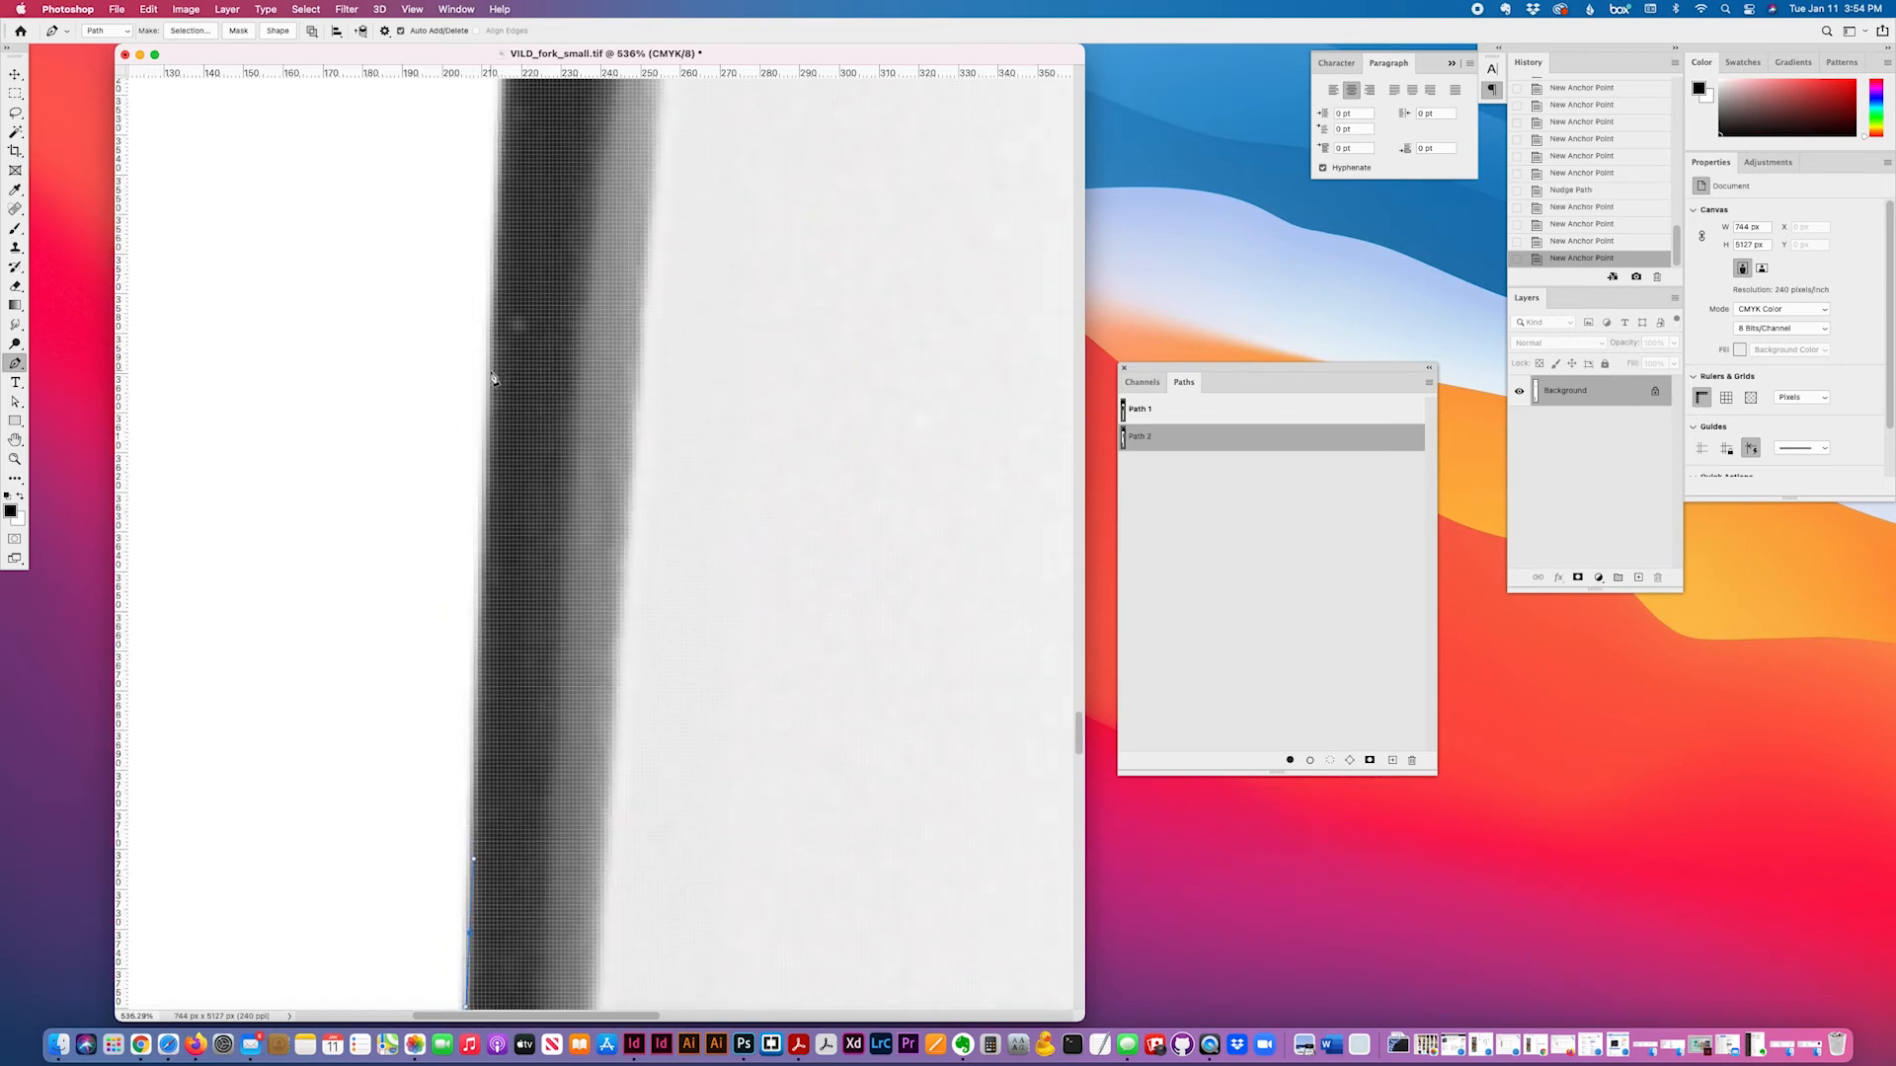
- Add three smooth anchor points along the slanting left edge beside the widening dark band near the handle's middle
left_click_drag(493, 366, 494, 287)
scroll(504, 316, "up", 5)
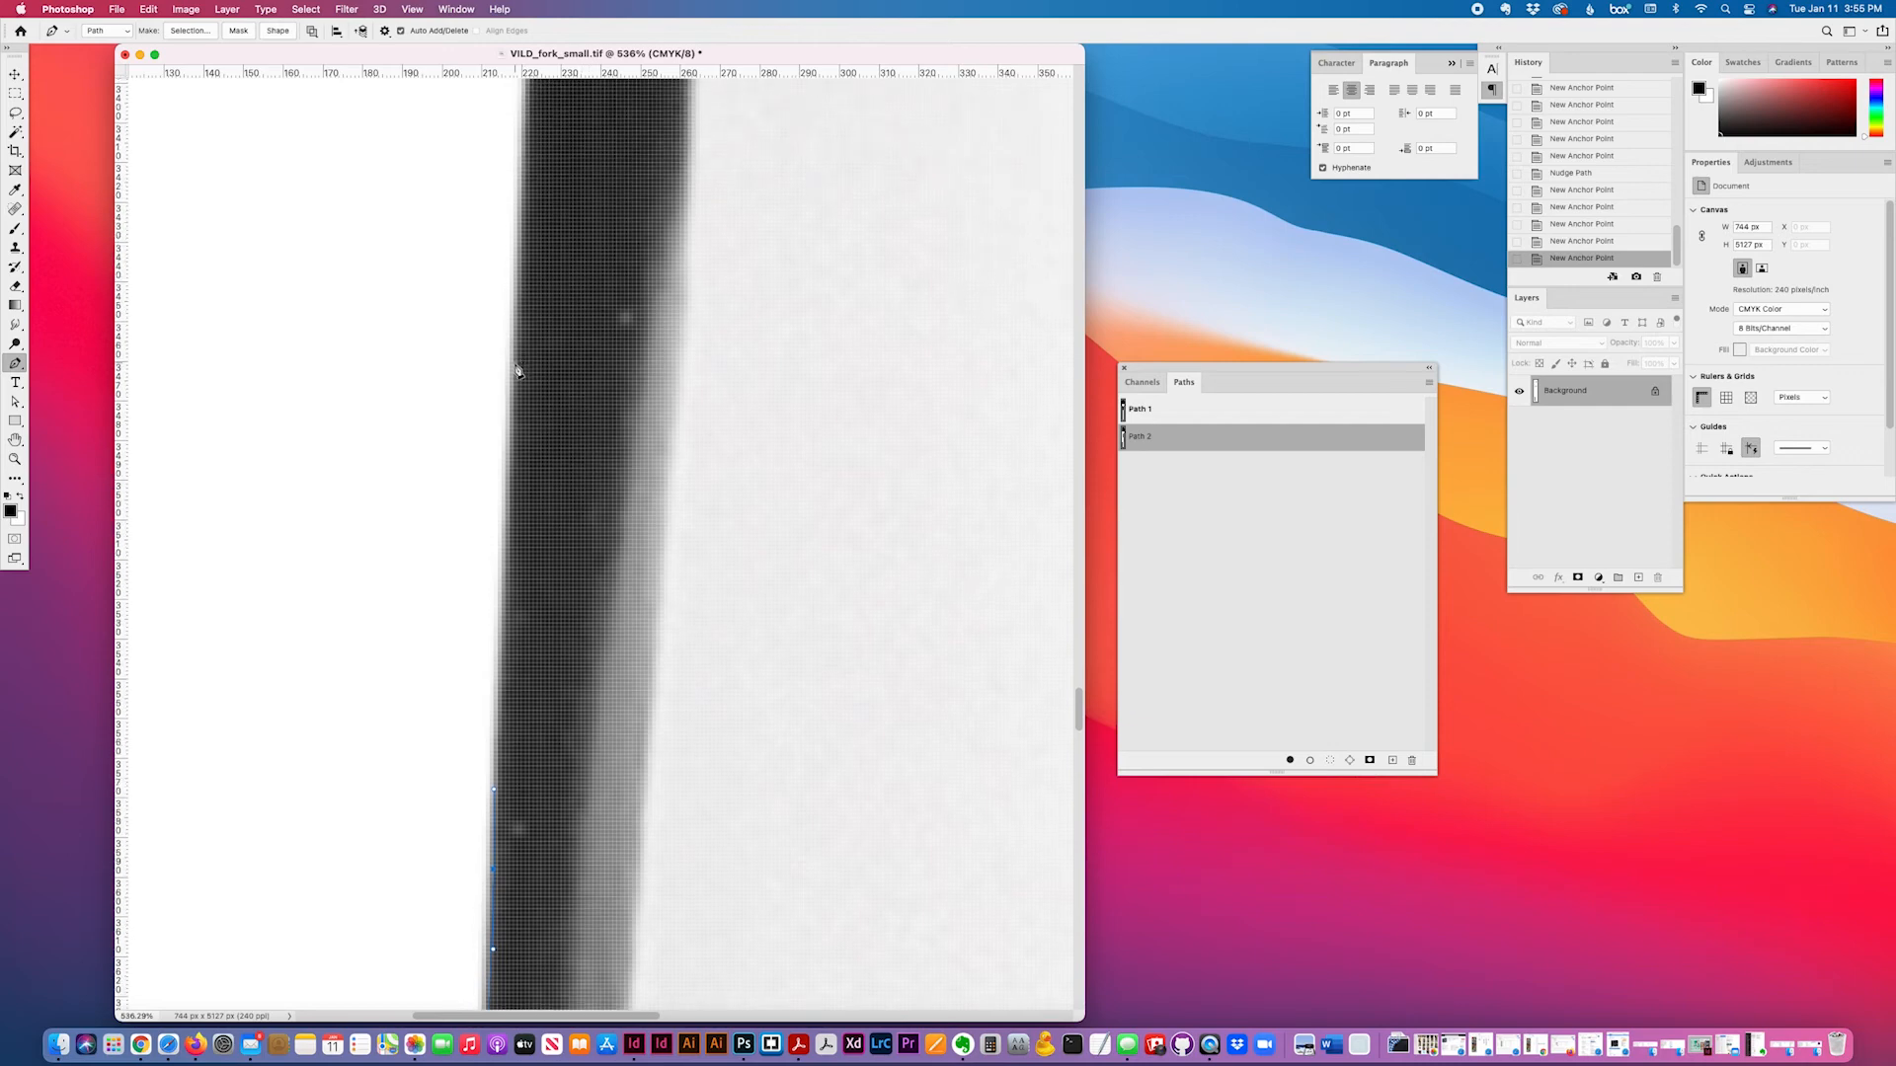
left_click_drag(517, 369, 521, 276)
scroll(549, 363, "up", 4)
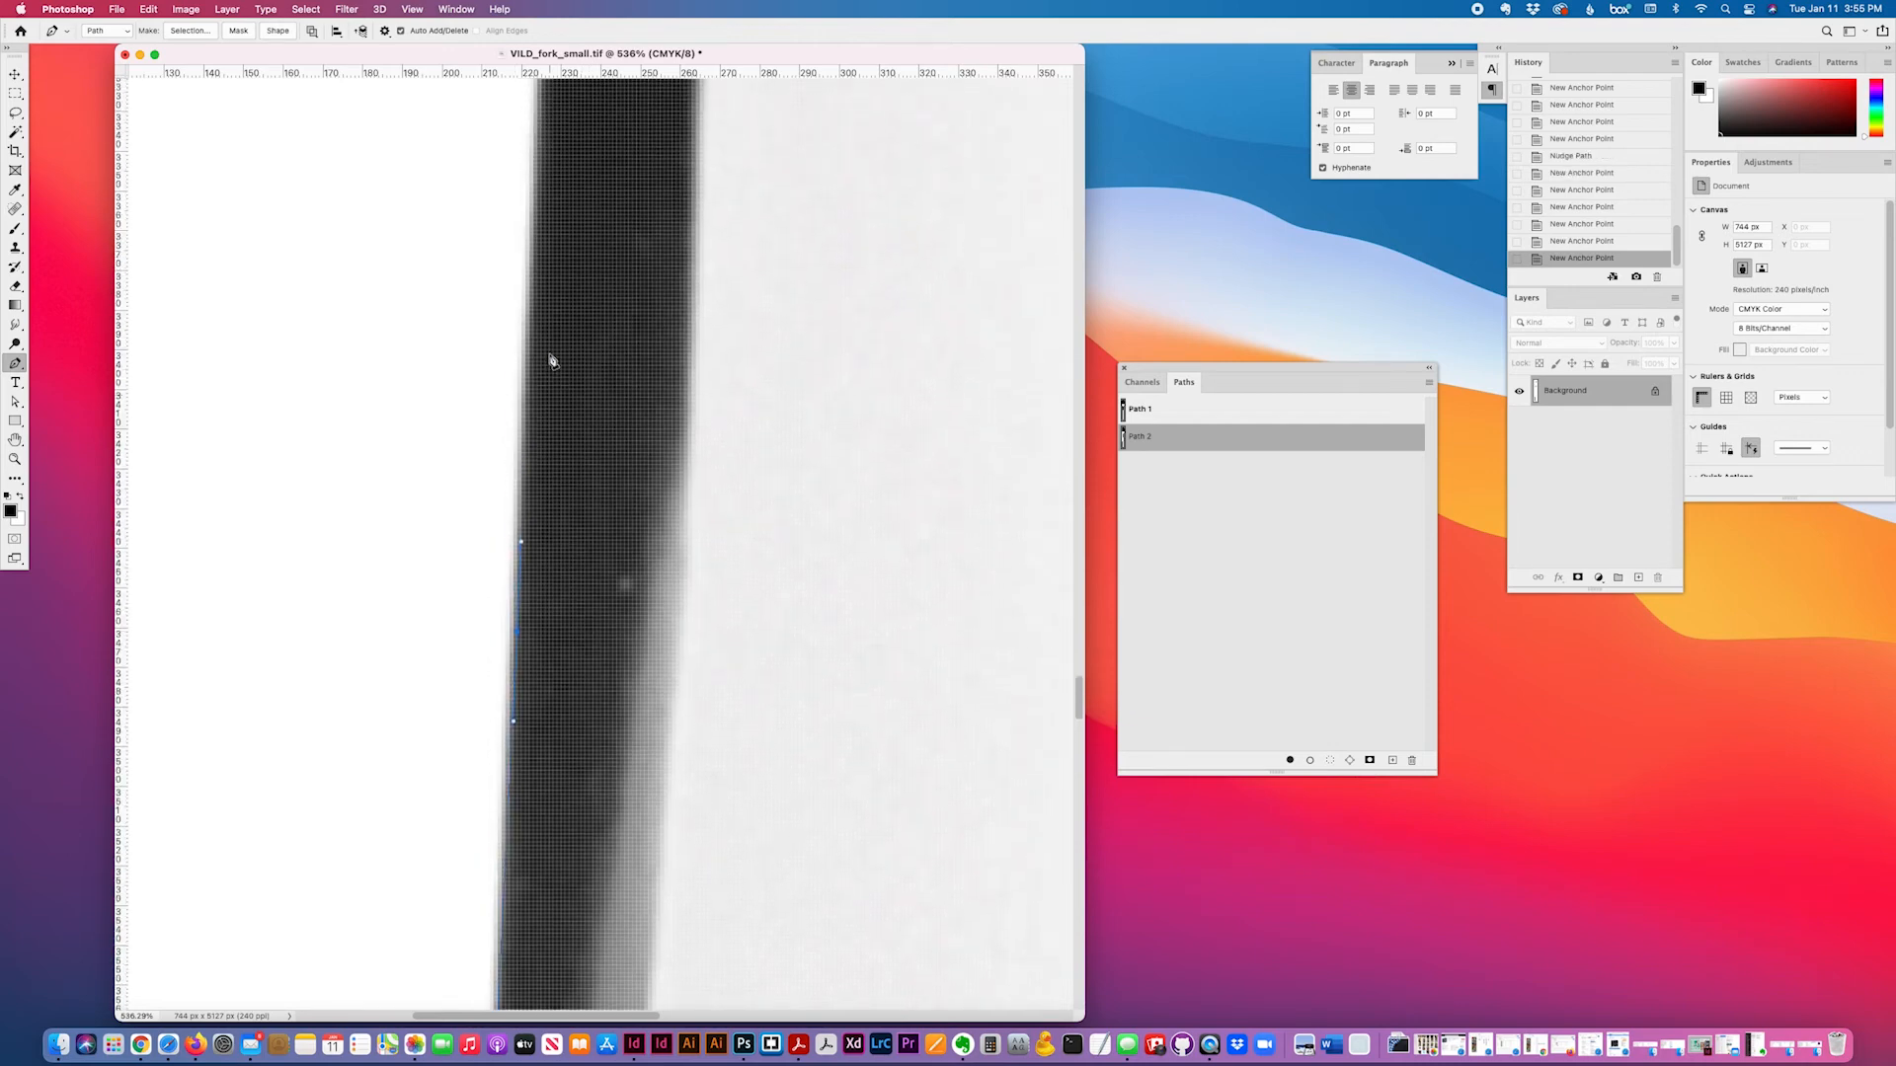
left_click(539, 266)
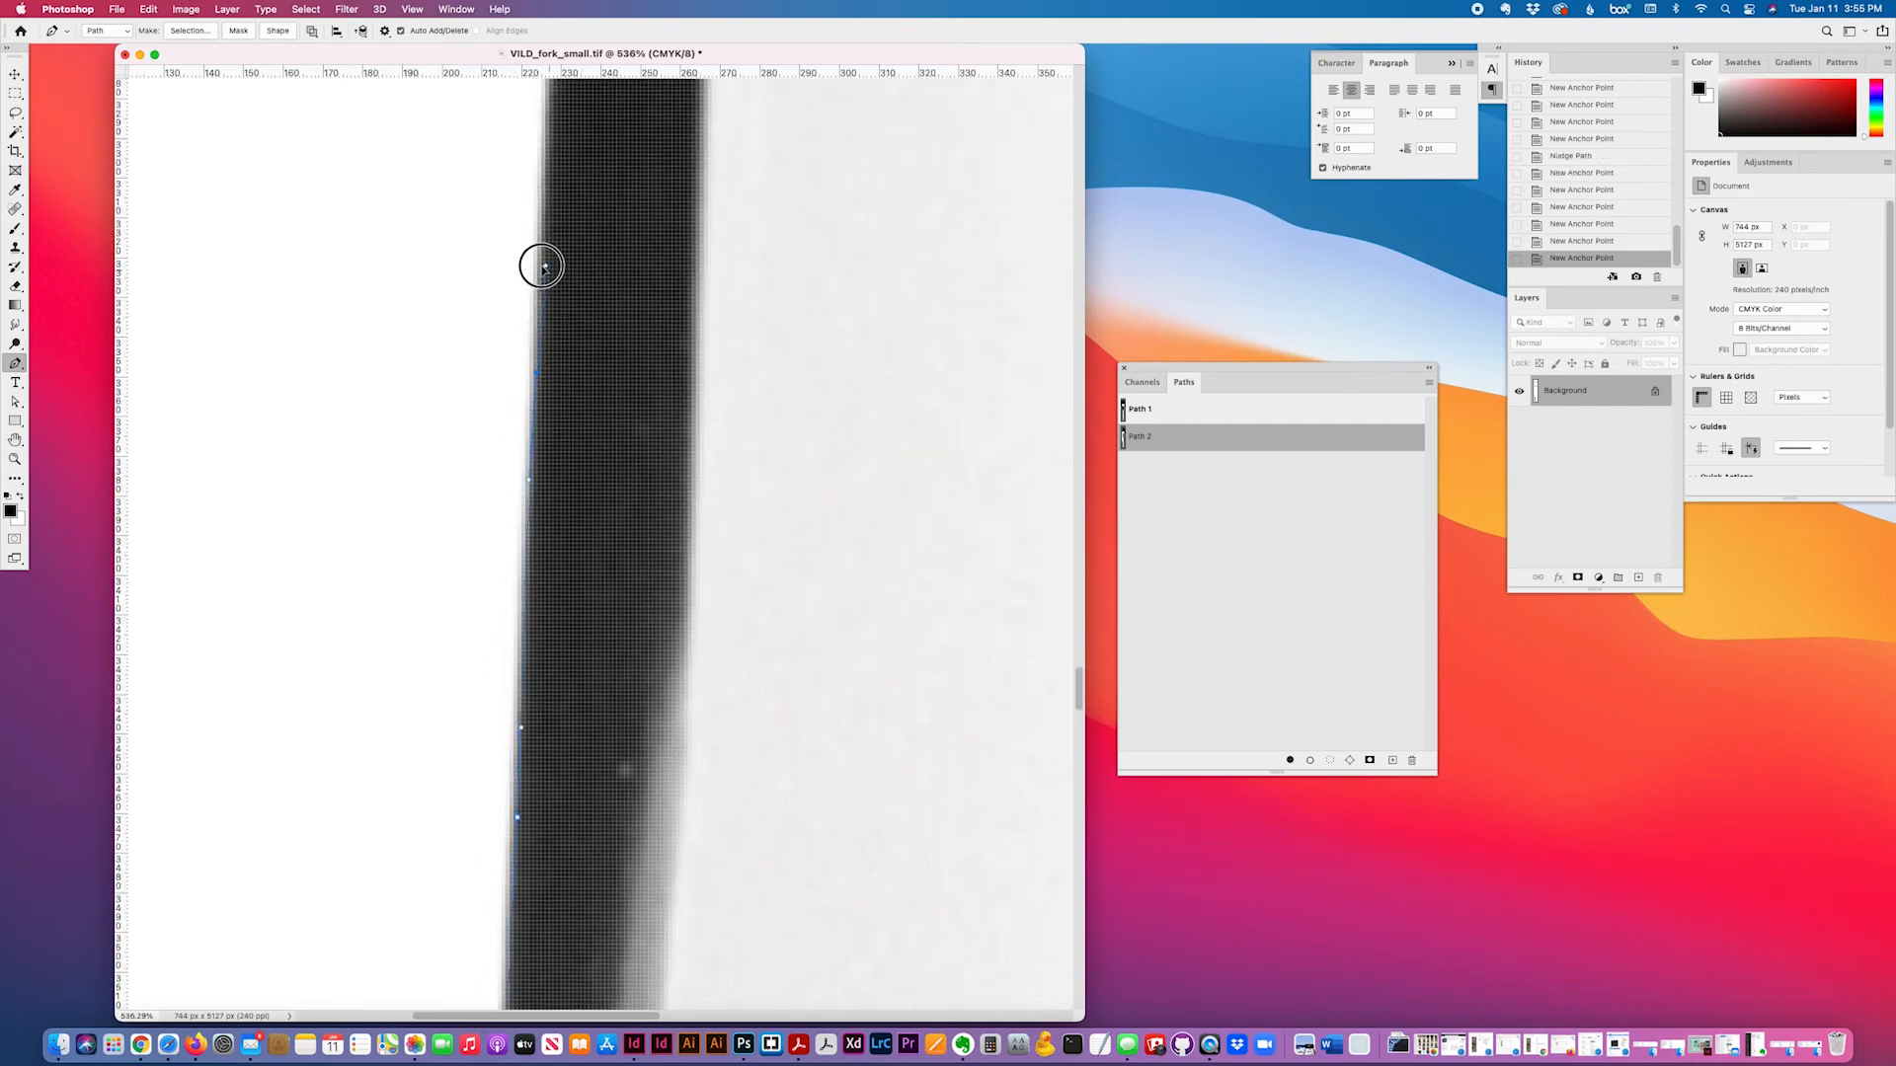
scroll(543, 272, "up", 3)
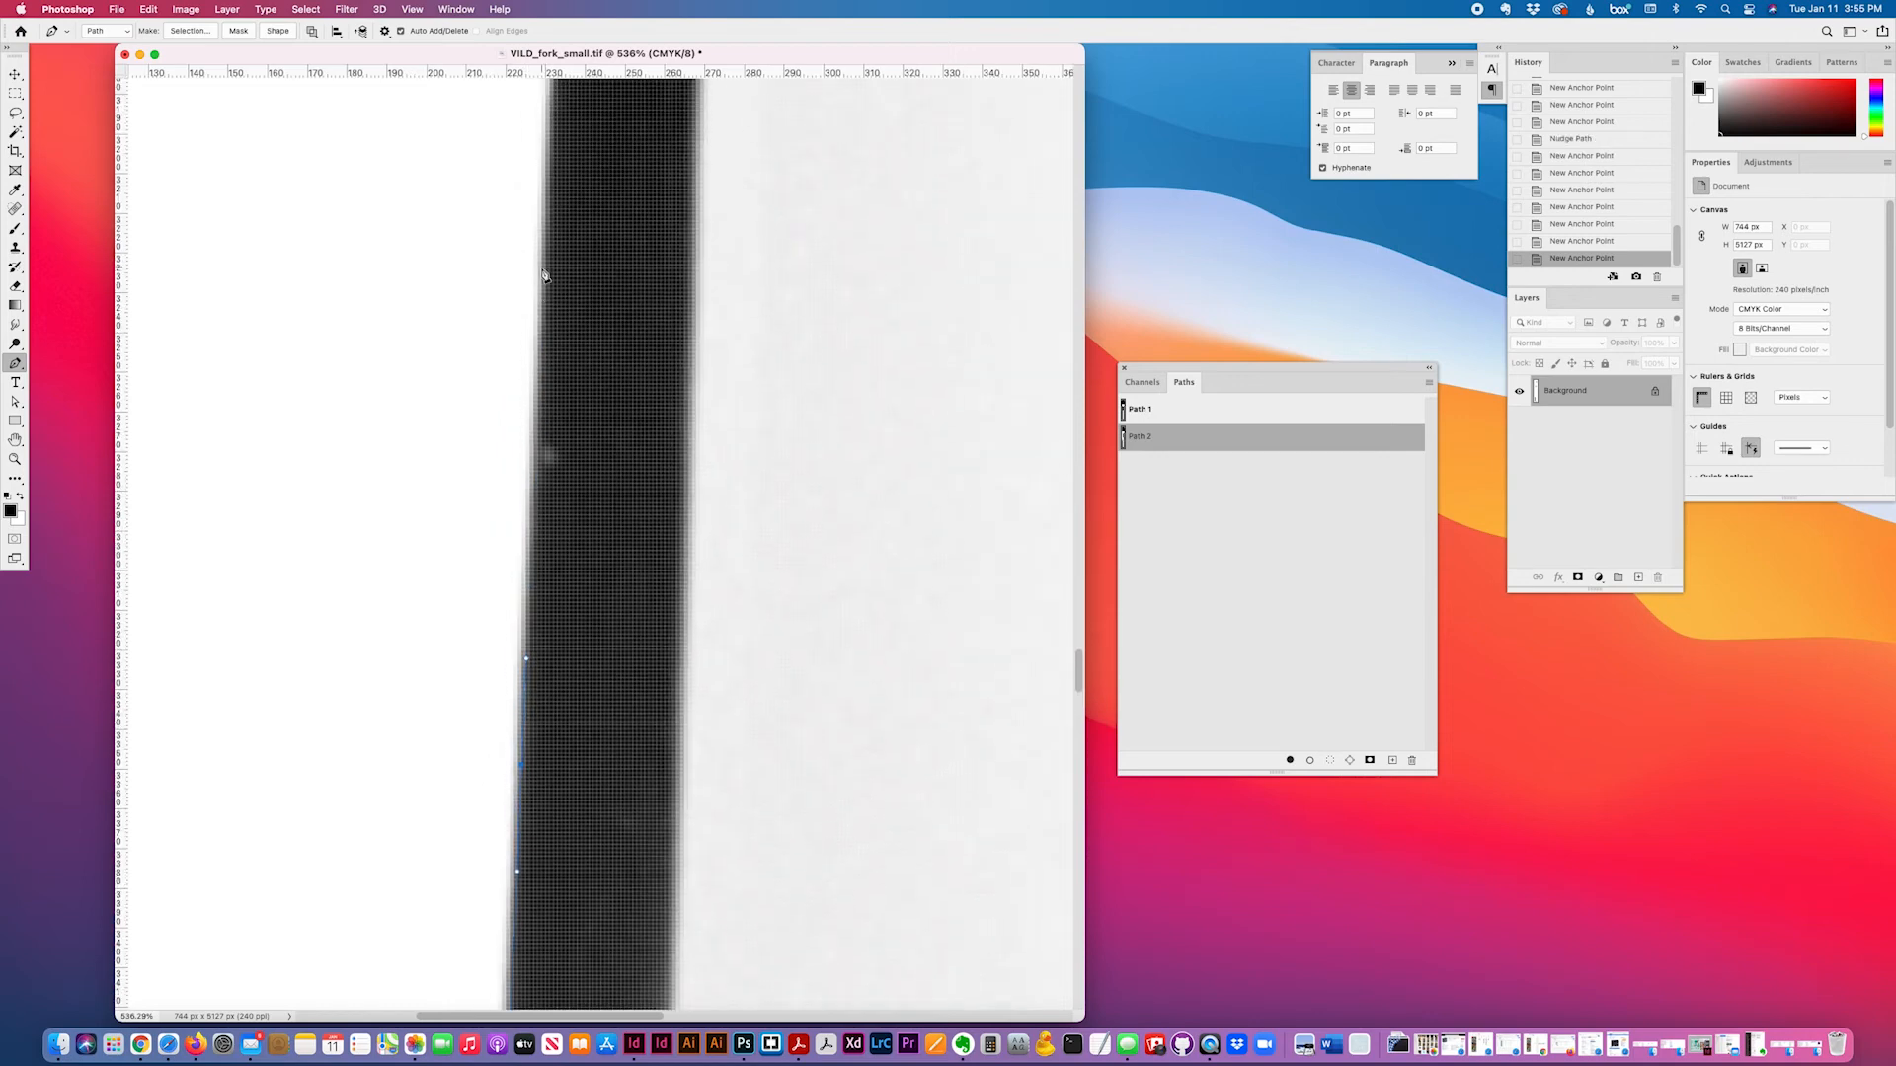
scroll(559, 286, "up", 2)
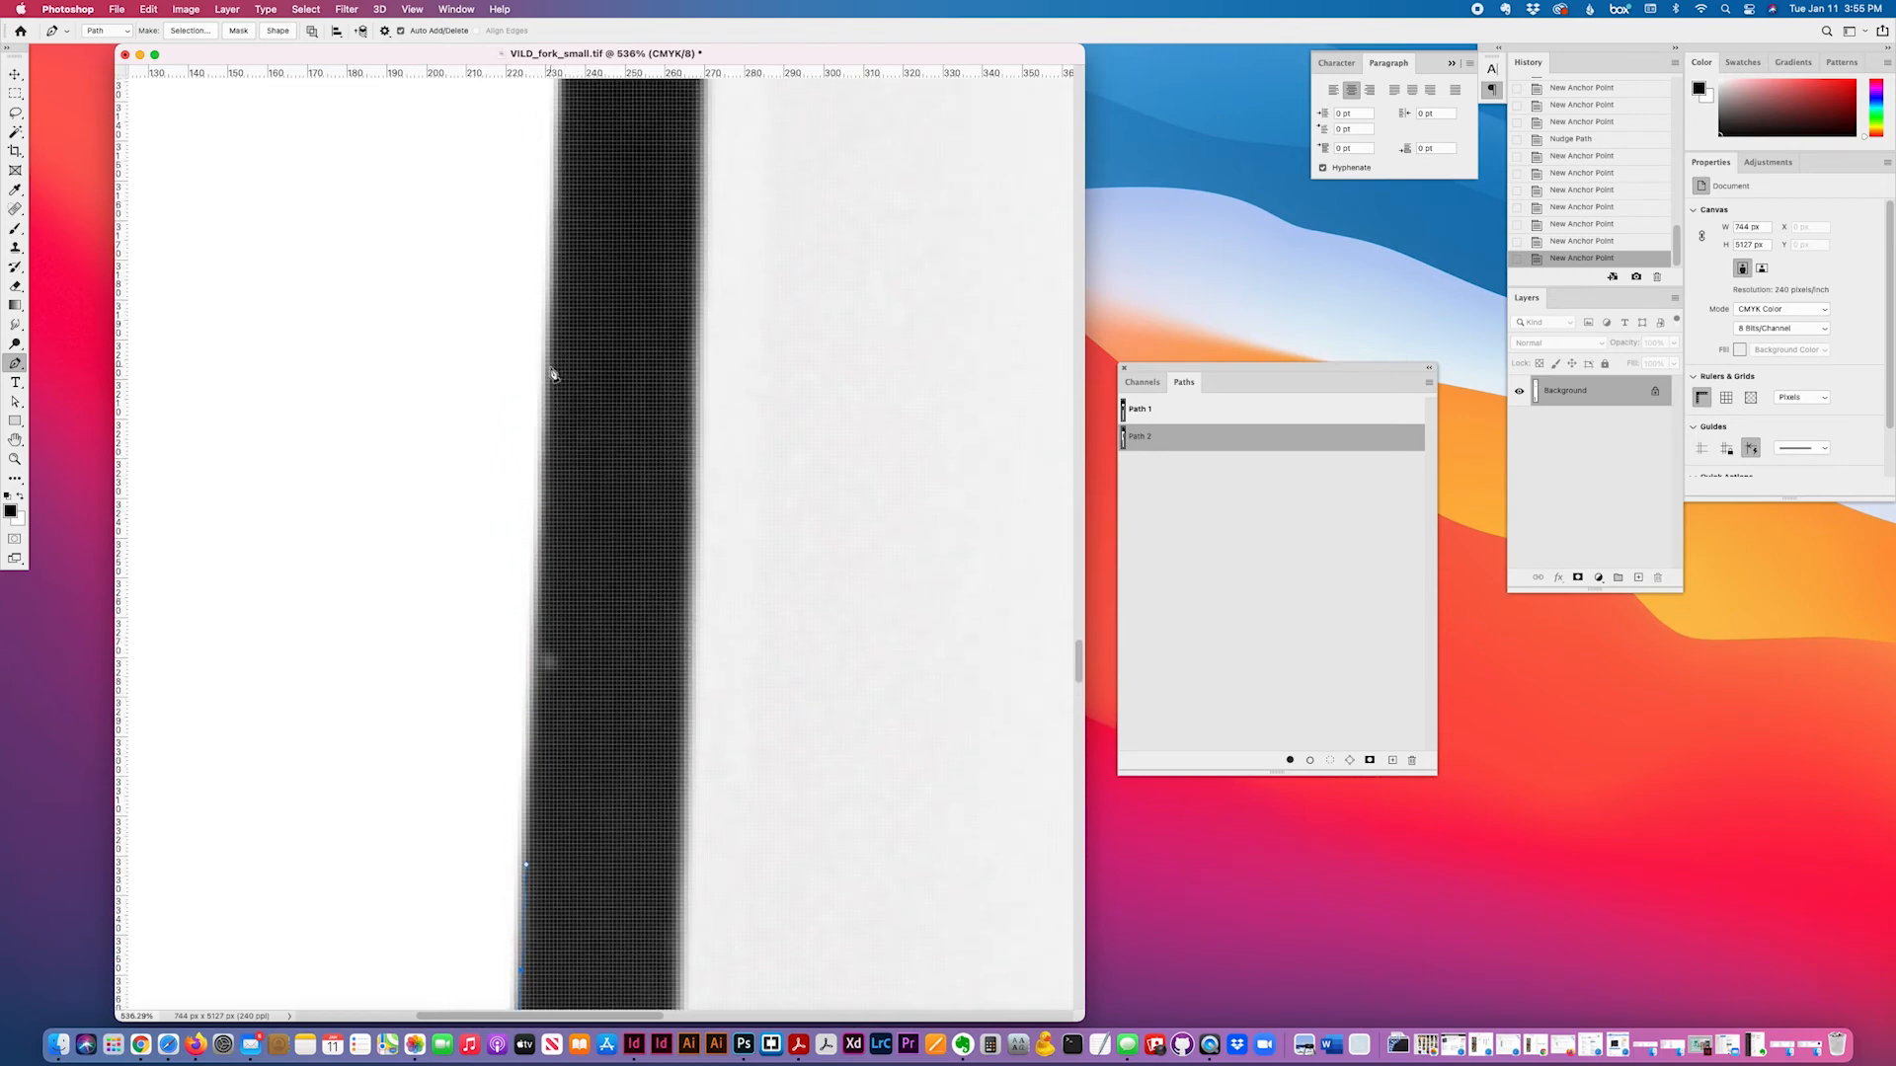
- Continue the path with smooth anchor points up the upper half of the handle's left edge toward the neck
left_click(550, 266)
scroll(565, 314, "up", 5)
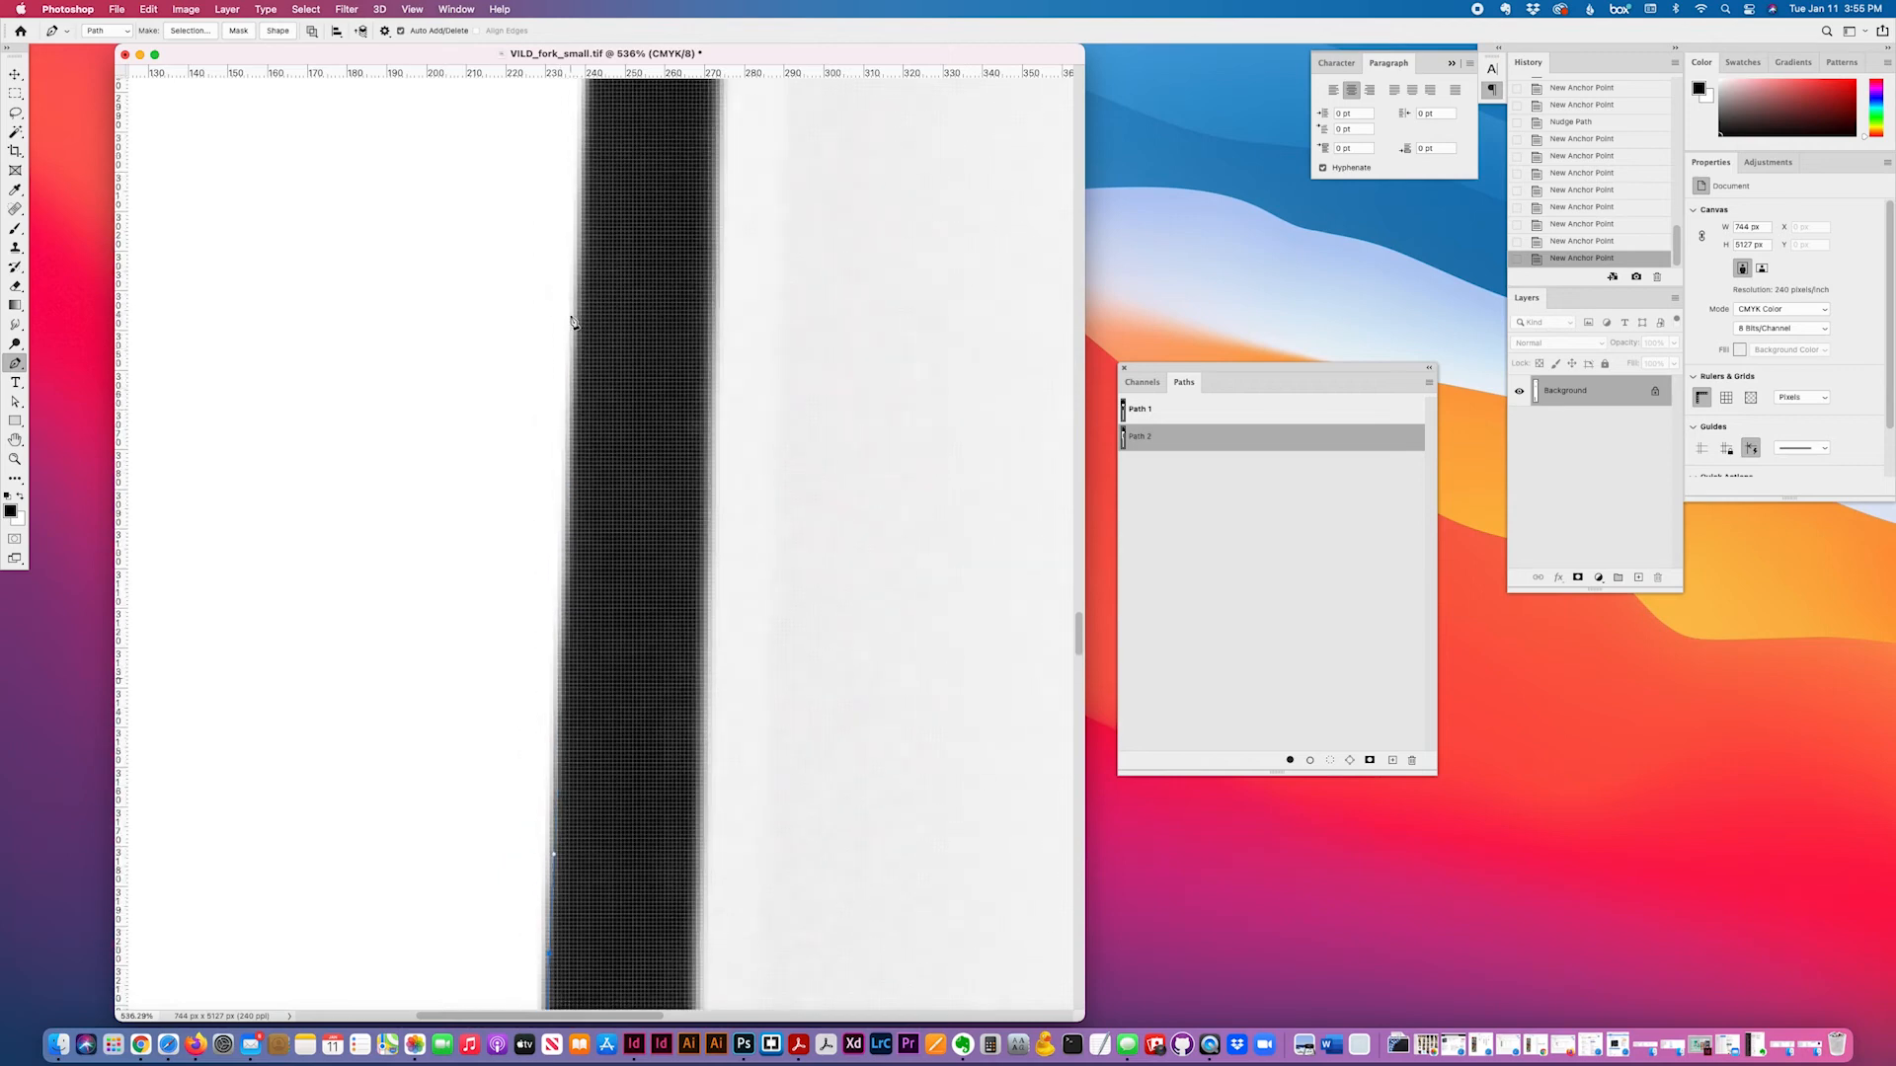
scroll(581, 335, "up", 2)
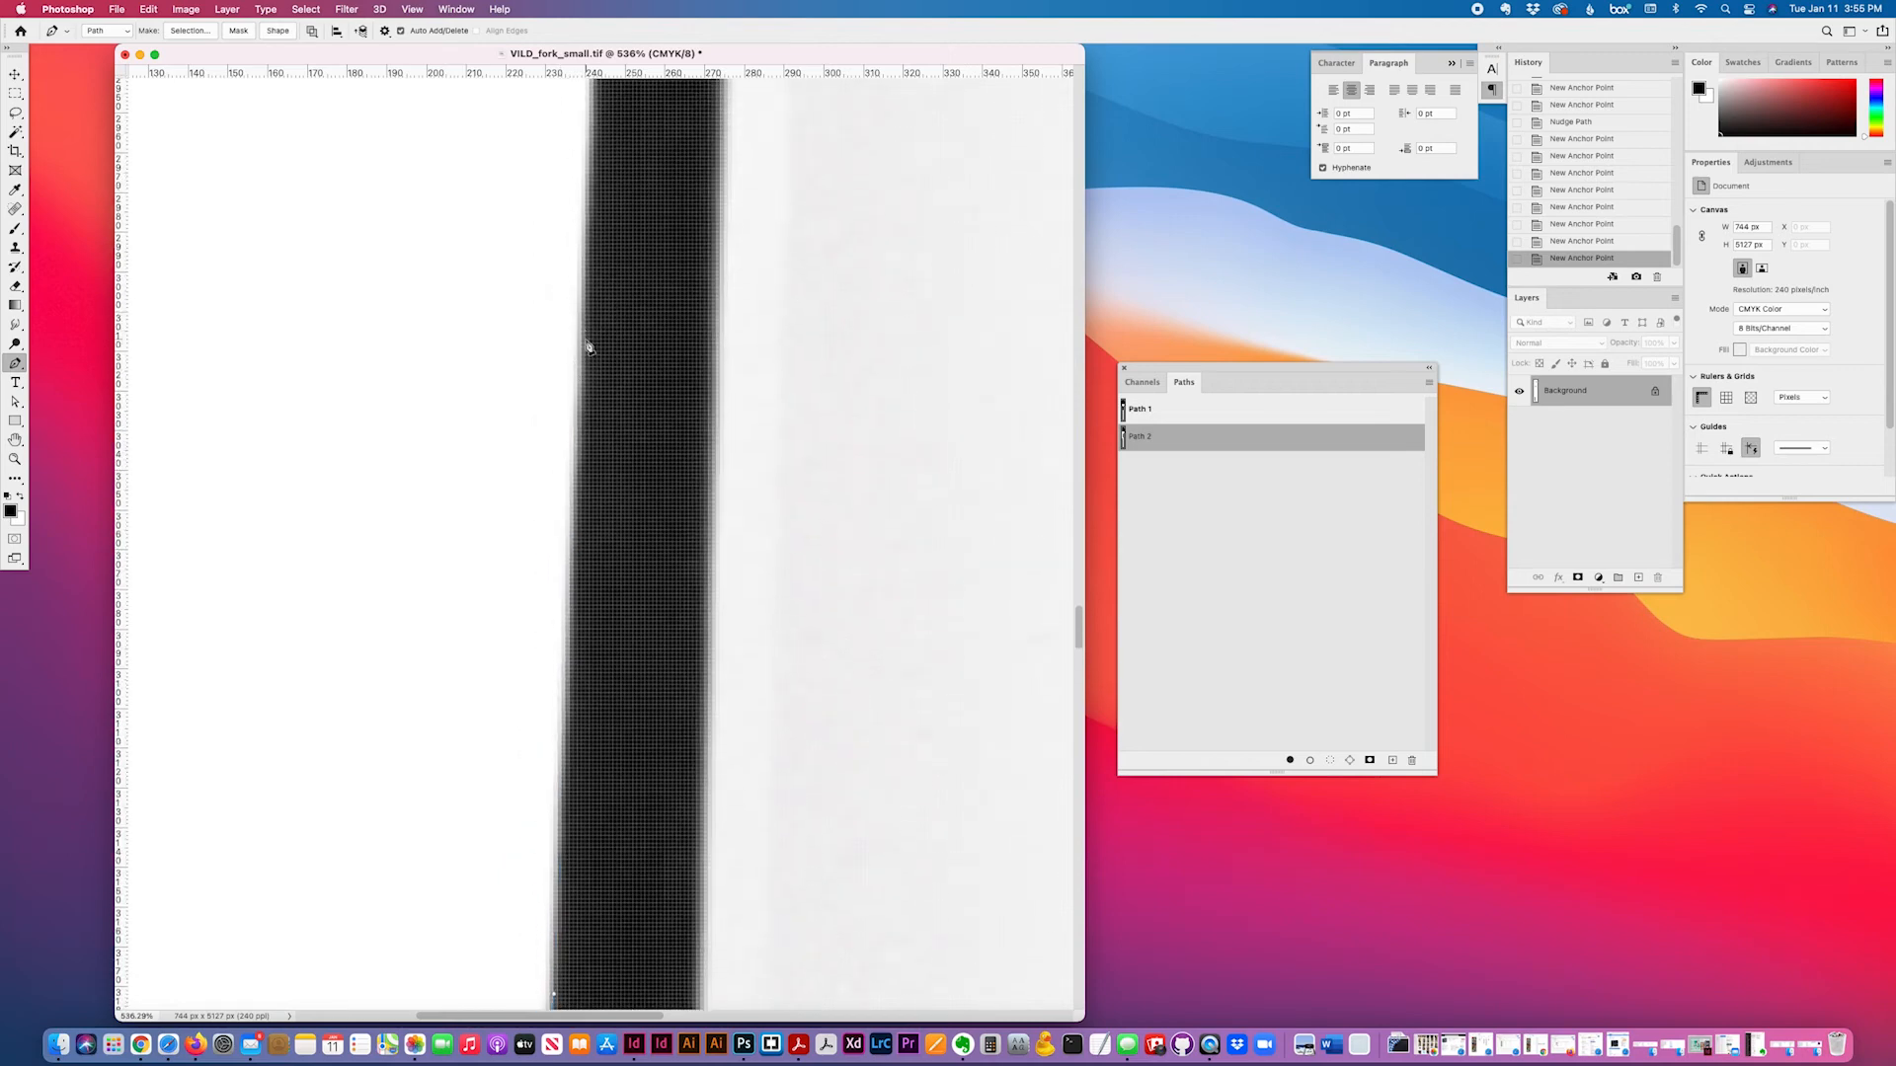
left_click(588, 234)
scroll(650, 328, "up", 1)
scroll(650, 328, "up", 6)
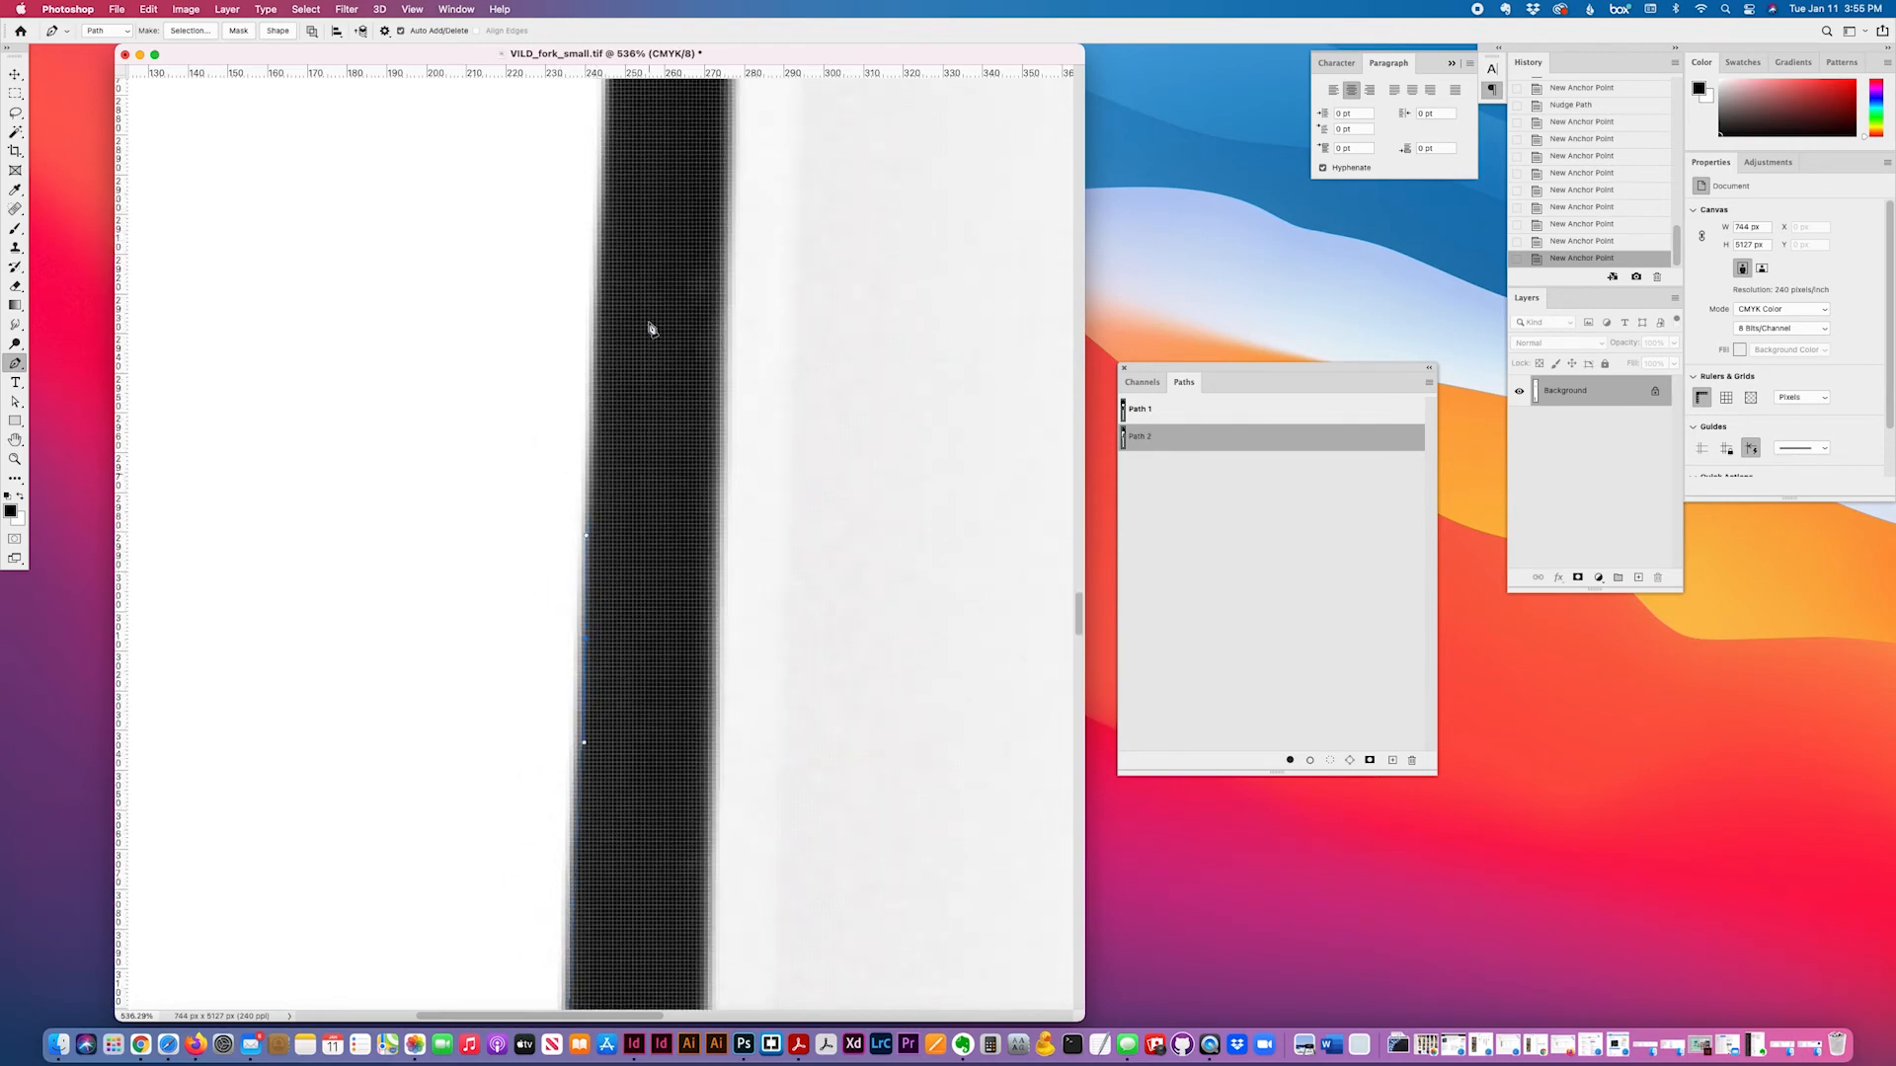
left_click_drag(605, 340, 634, 217)
scroll(647, 310, "up", 8)
scroll(681, 306, "up", 15)
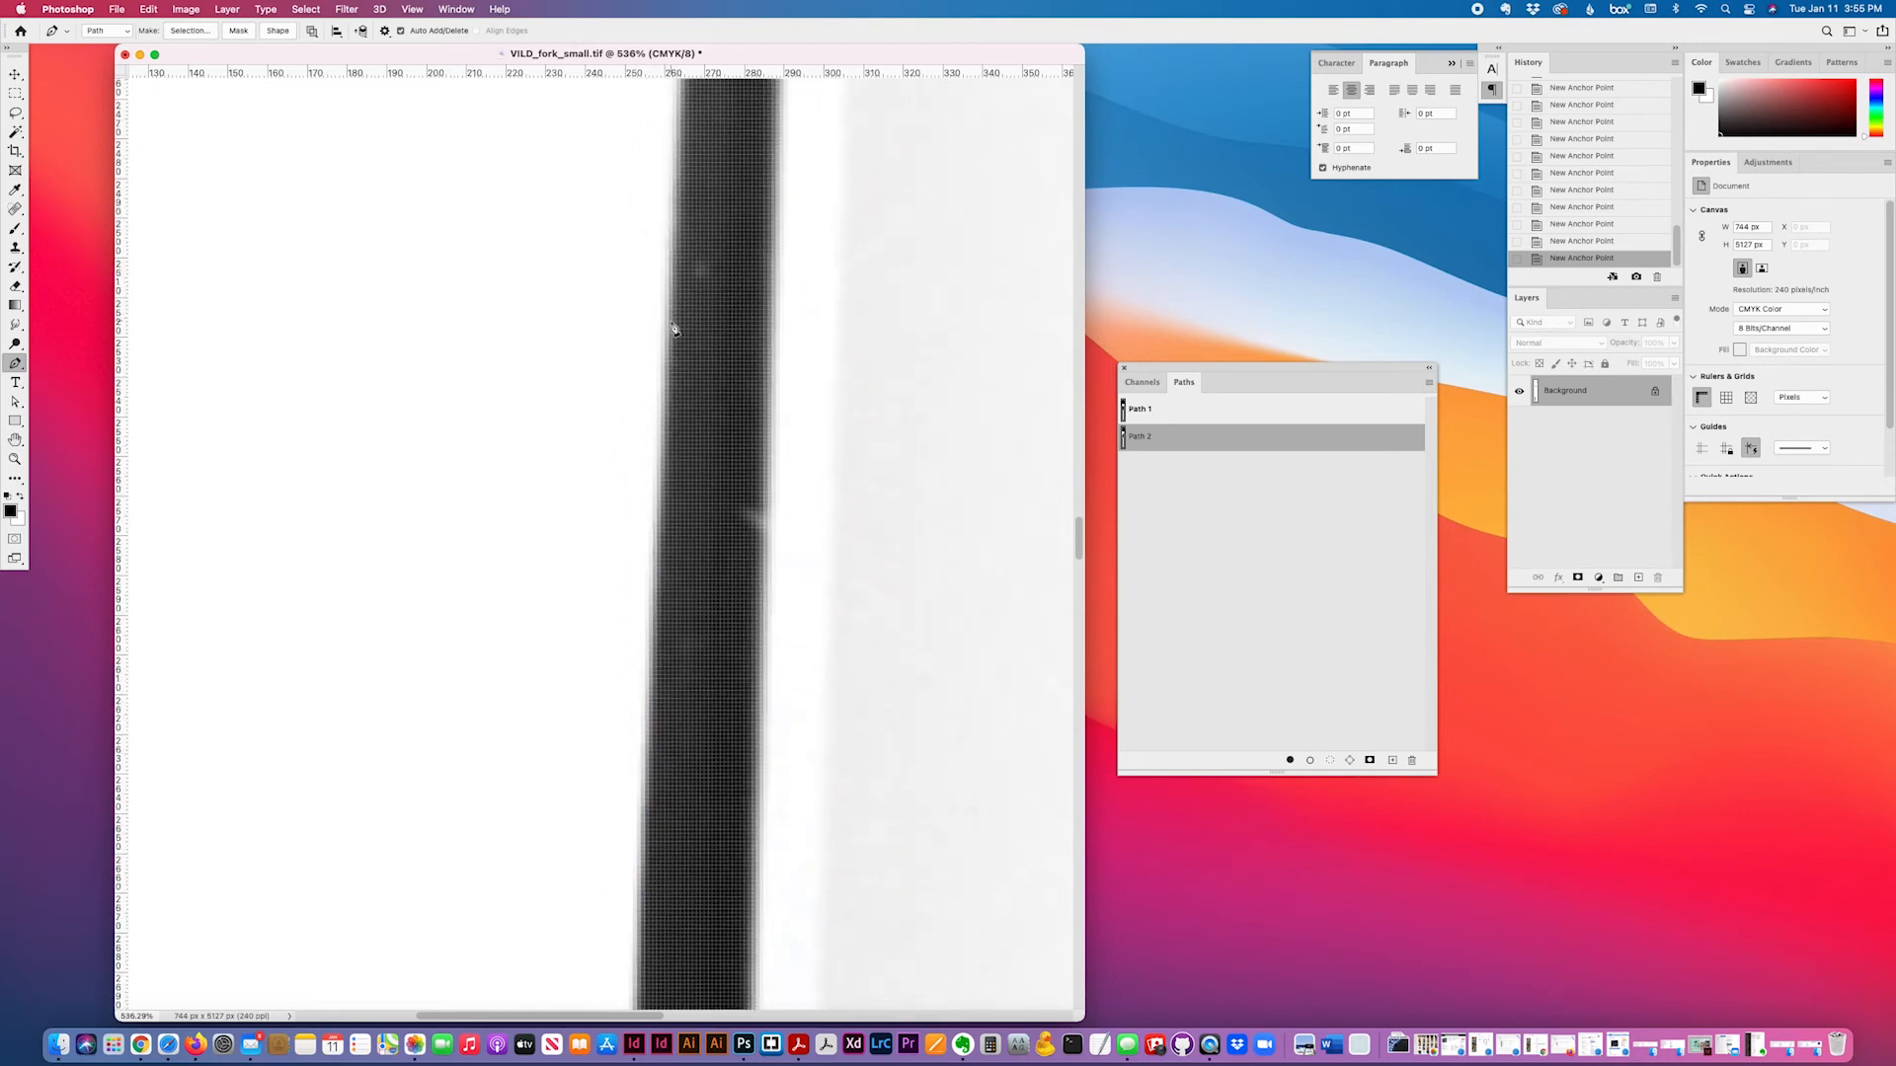
- Add two smooth anchor points farther up the handle's left edge and nudge the second one right onto the outline
left_click_drag(676, 328, 677, 231)
scroll(704, 302, "up", 11)
left_click_drag(704, 330, 711, 219)
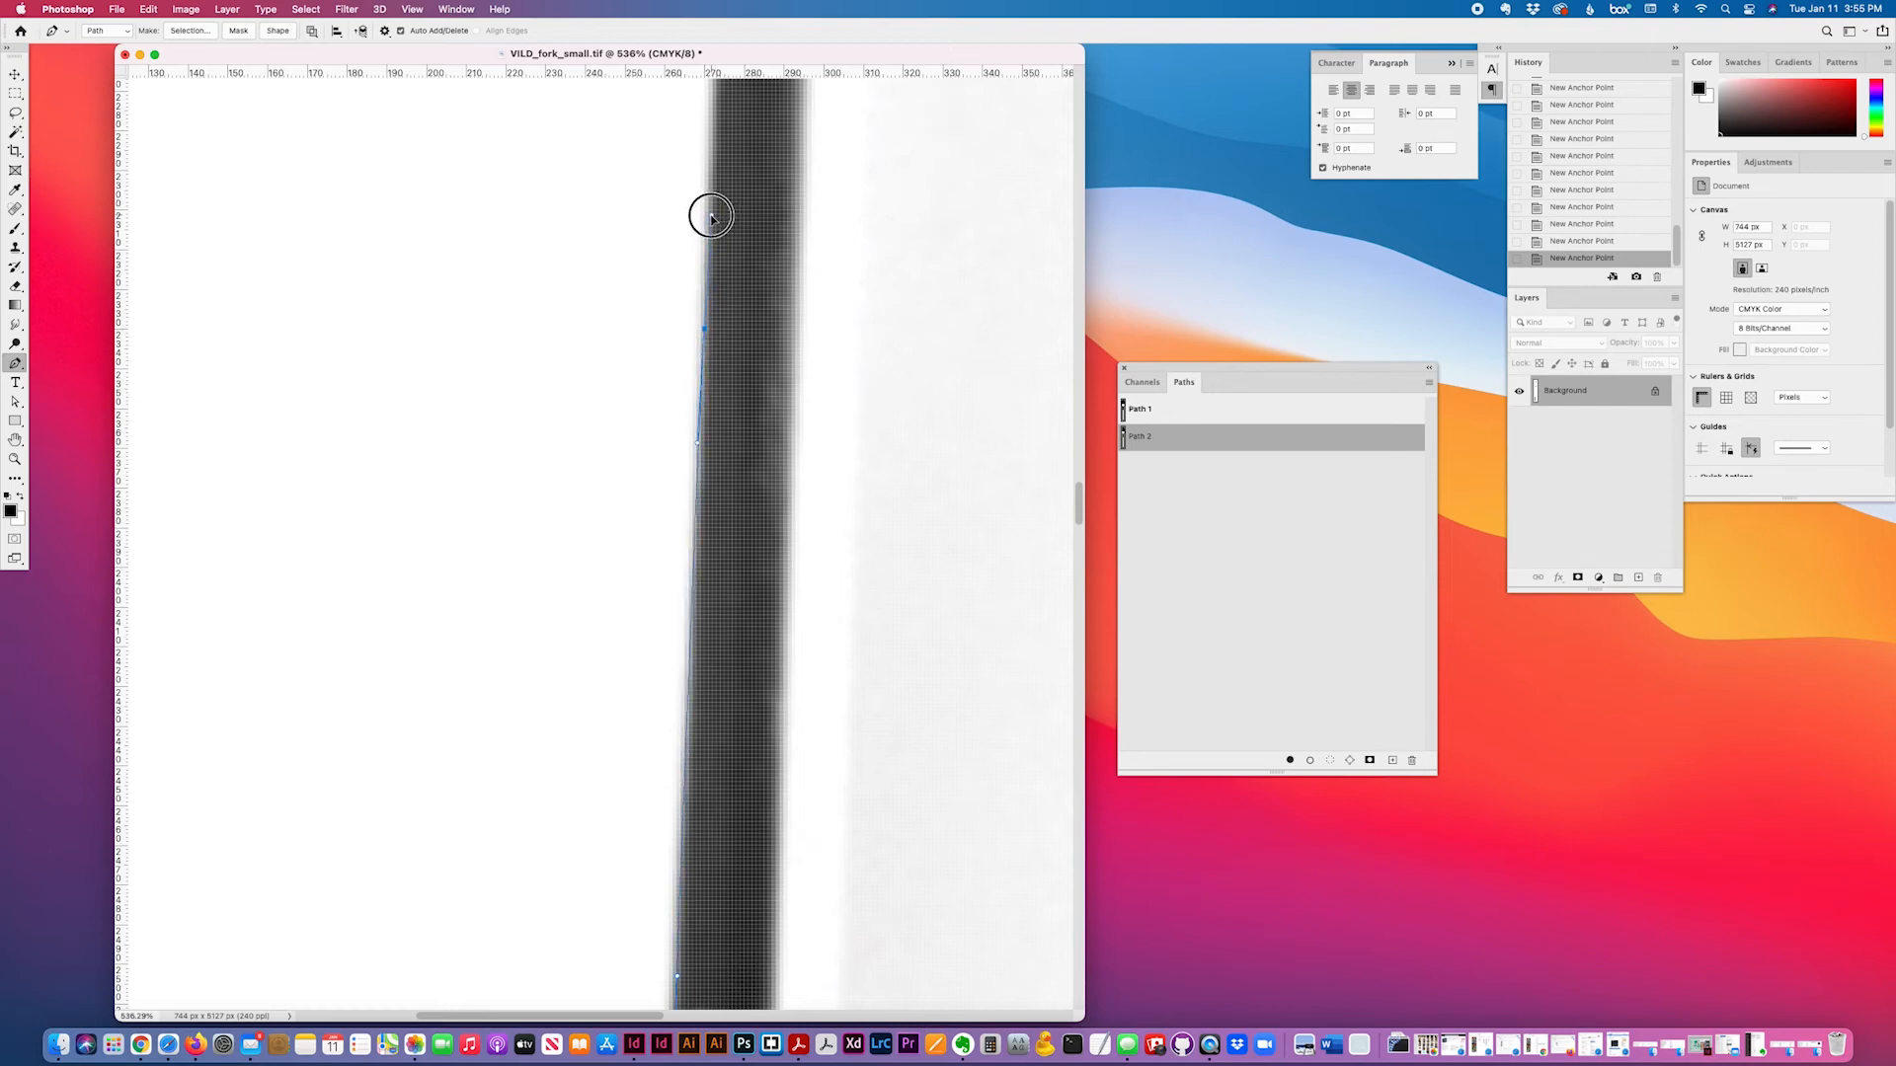
key("Right")
scroll(762, 318, "up", 5)
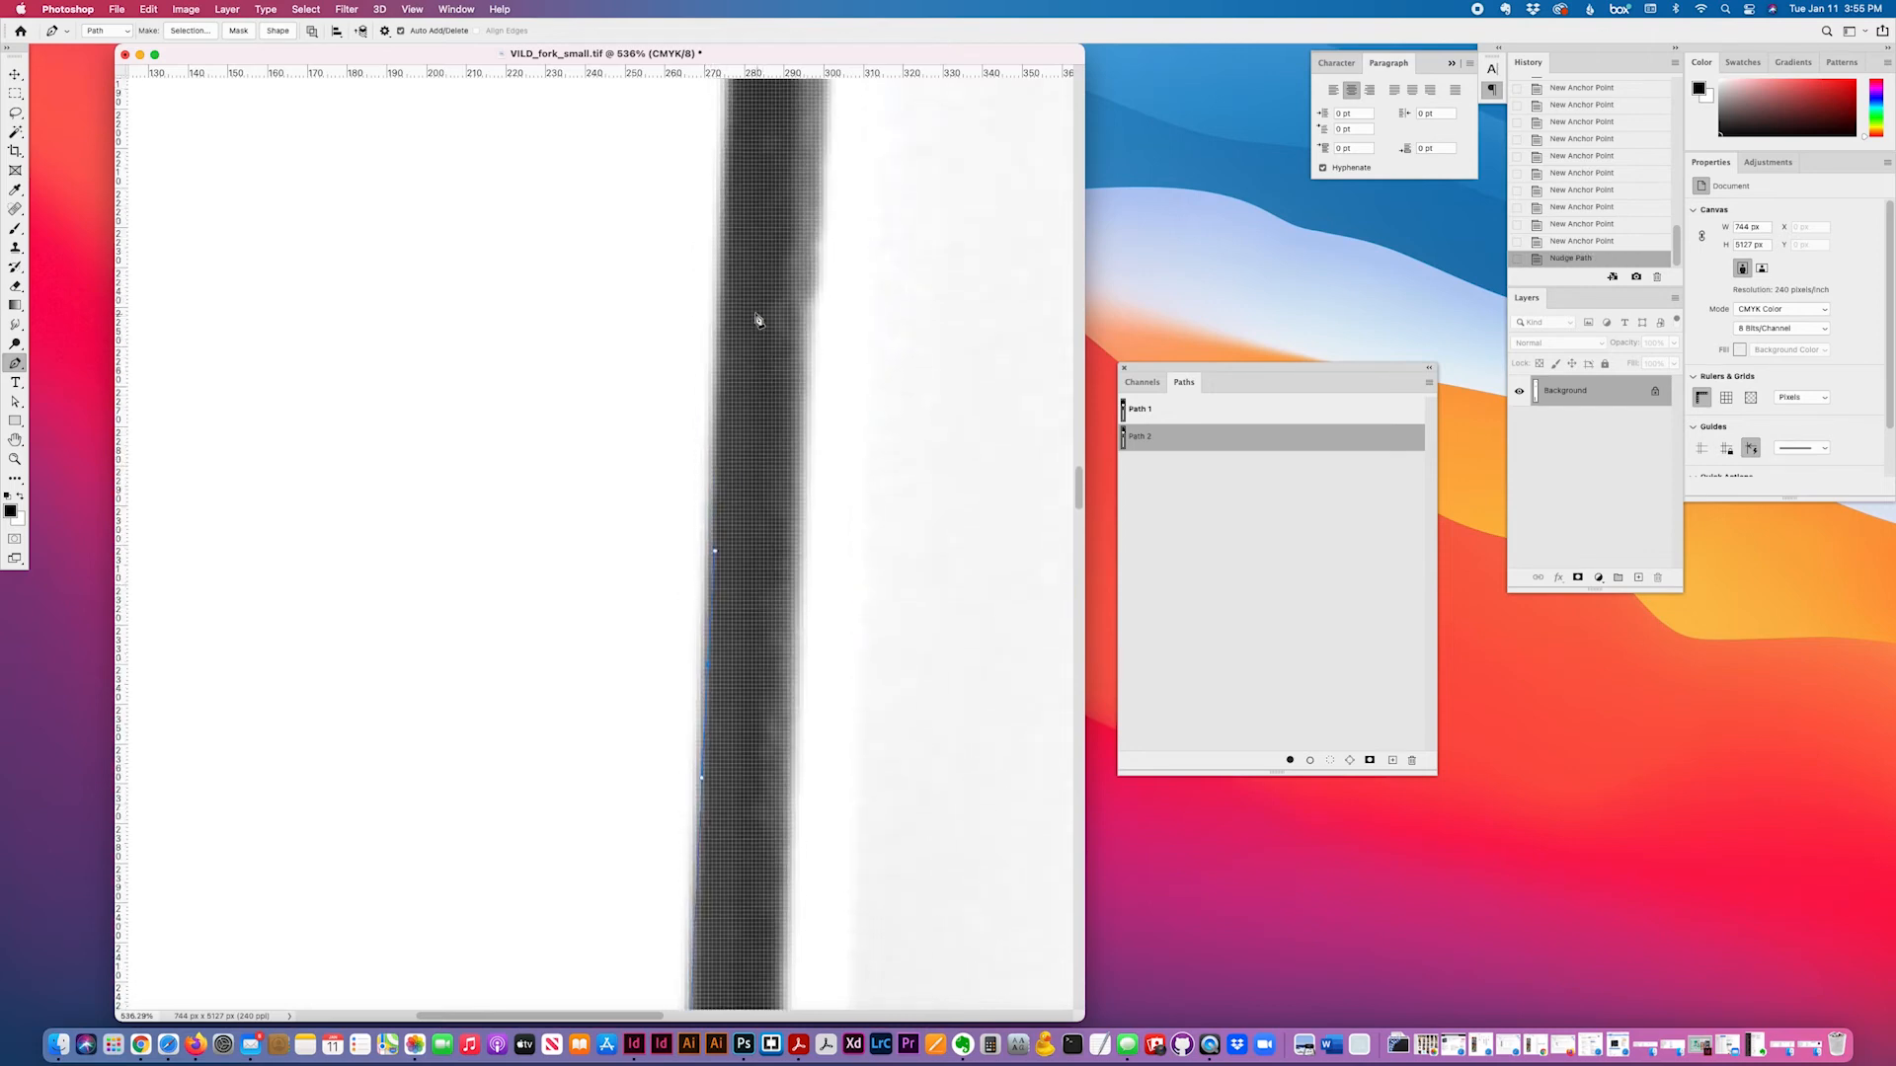
- Undo a misplaced smooth anchor point on the handle's left edge and place a new one farther up the edge
left_click_drag(720, 295, 717, 210)
key("cmd+z")
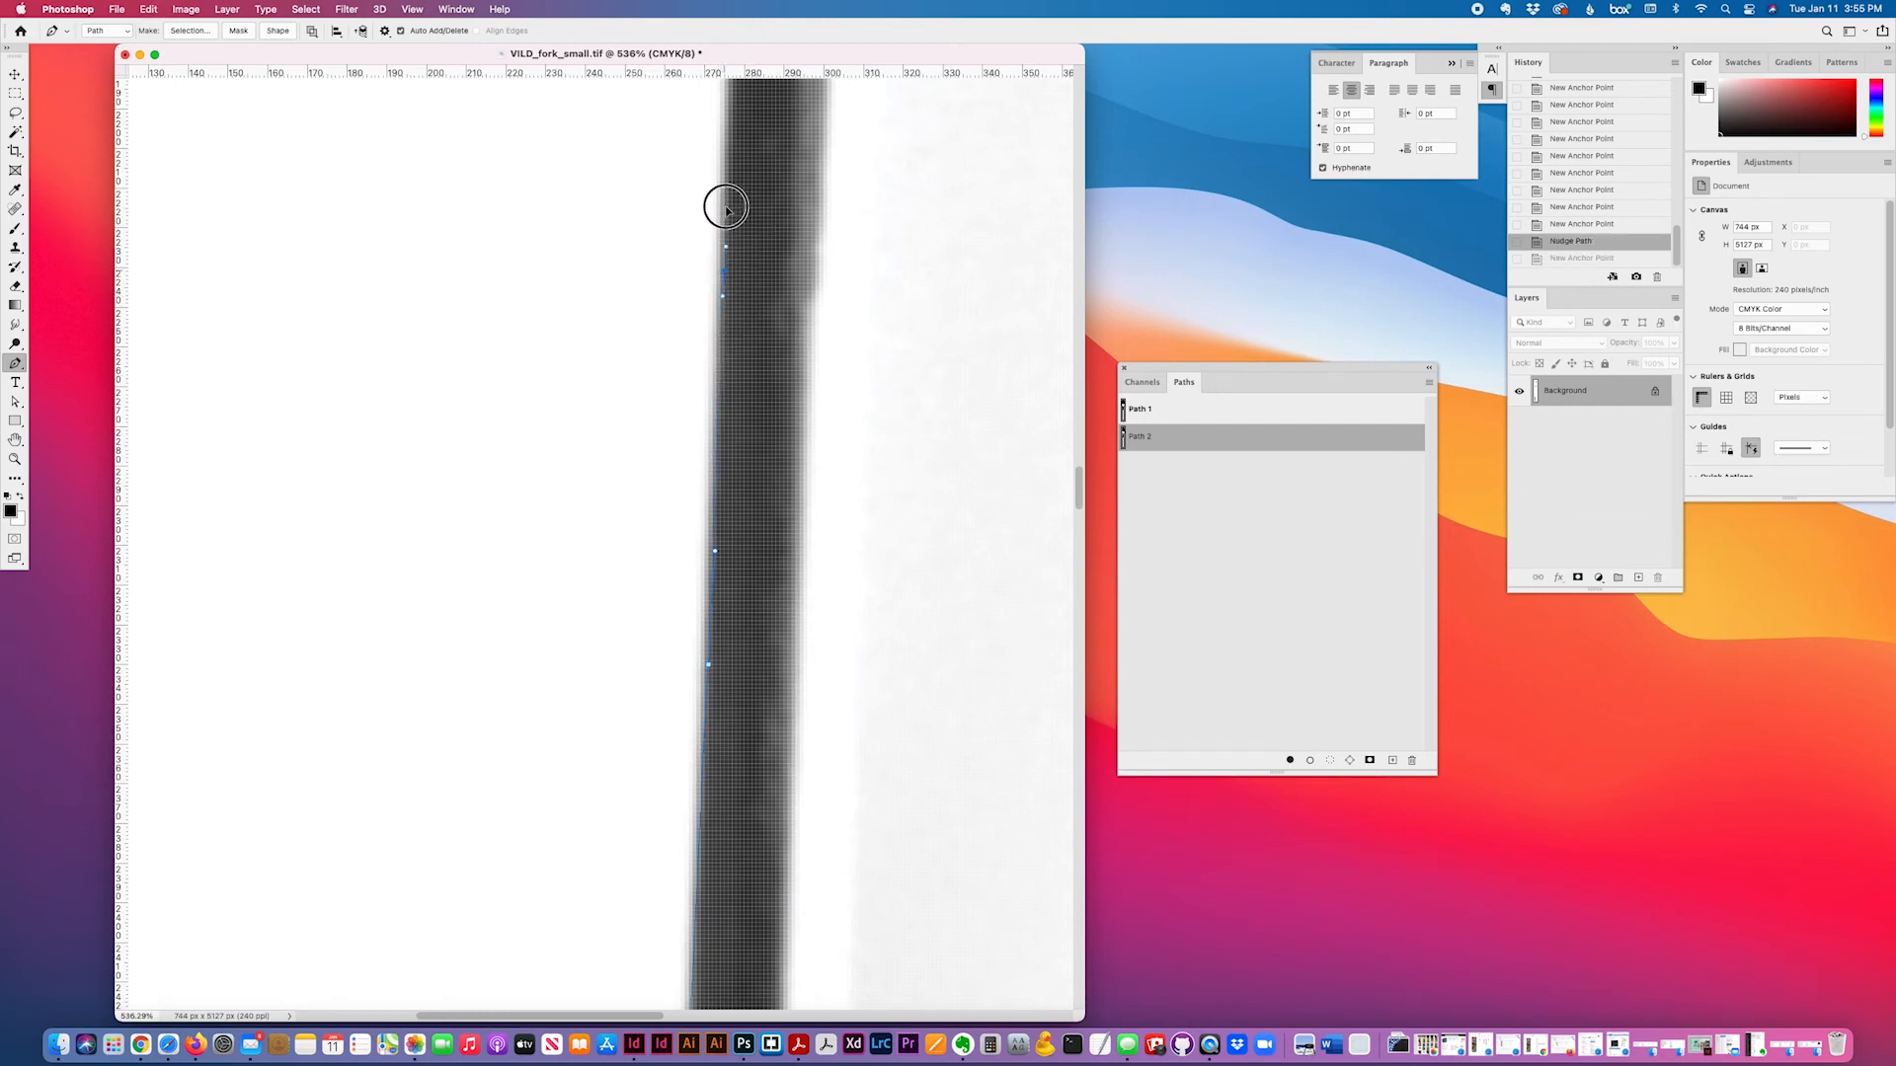
left_click_drag(726, 207, 728, 113)
scroll(798, 287, "up", 5)
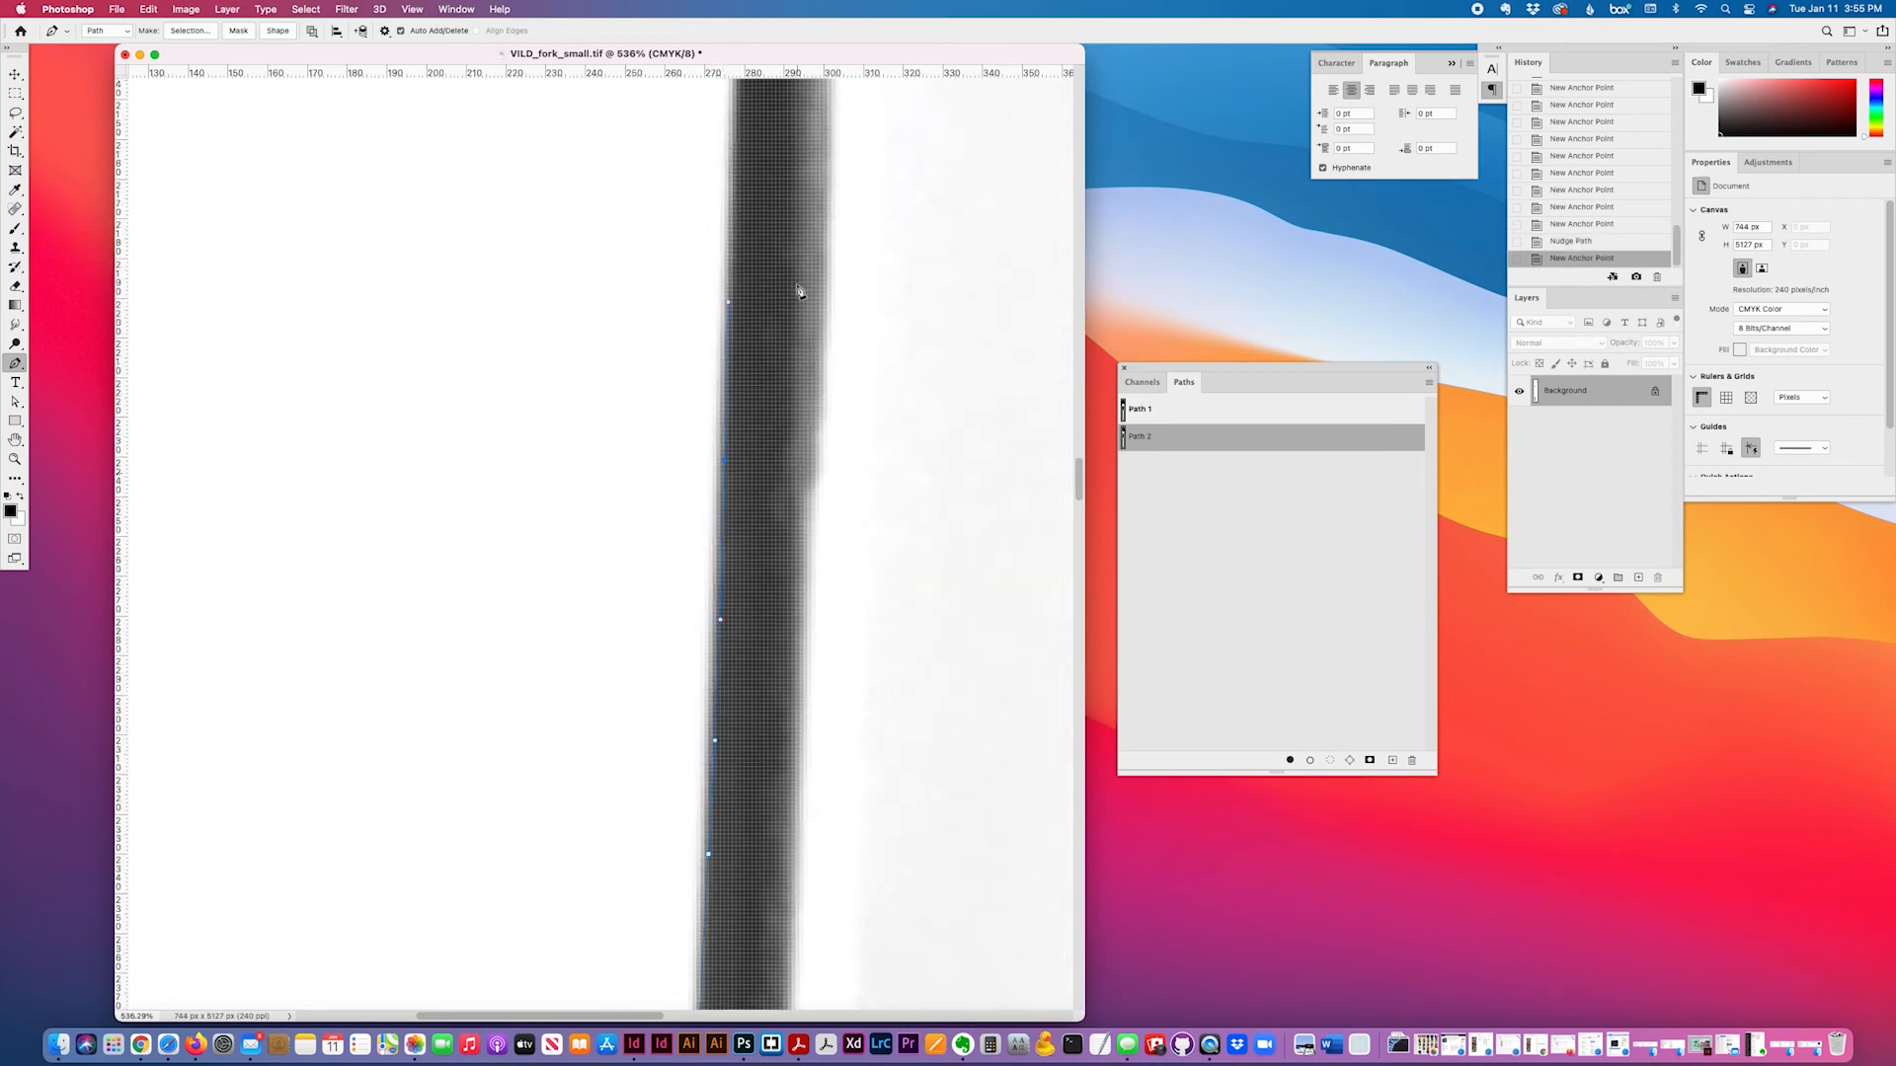
- Continue the path with two smooth anchor points up the left edge of the narrow neck
scroll(800, 290, "up", 8)
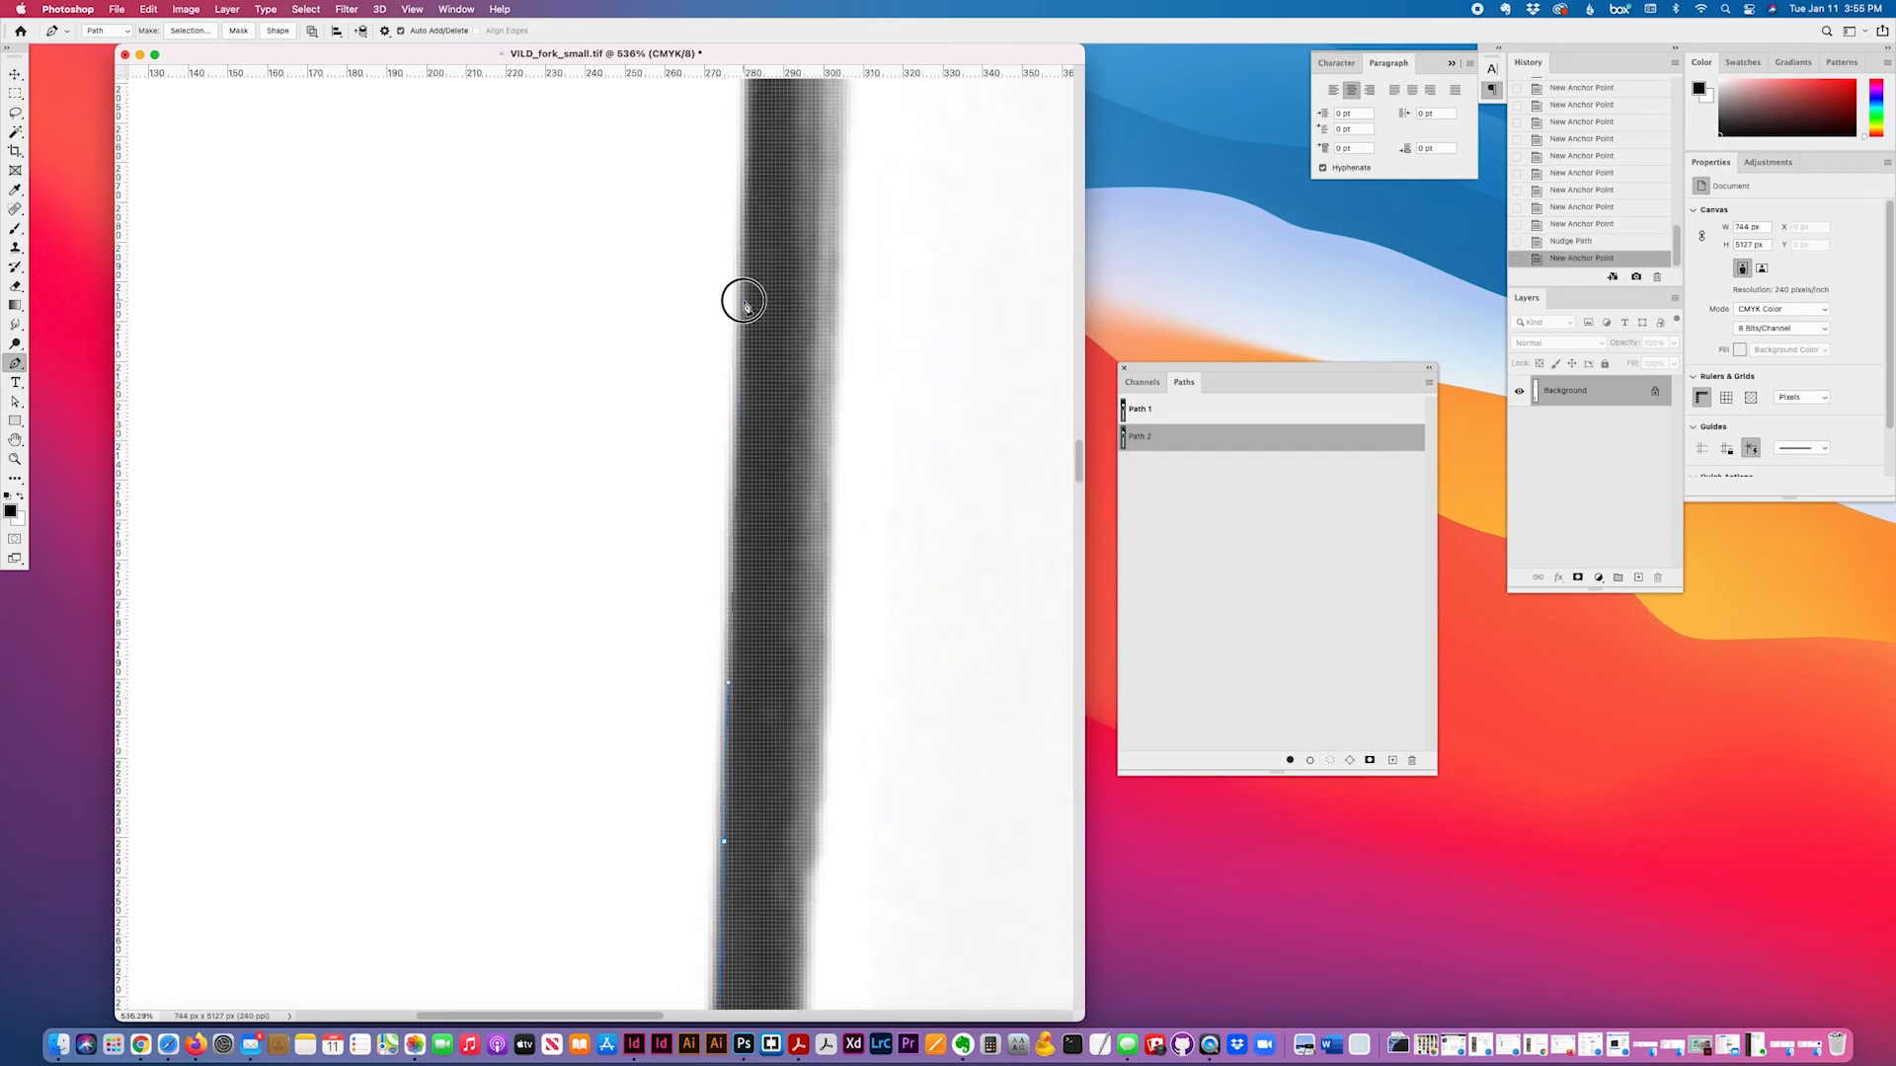
left_click(749, 160)
scroll(802, 262, "up", 8)
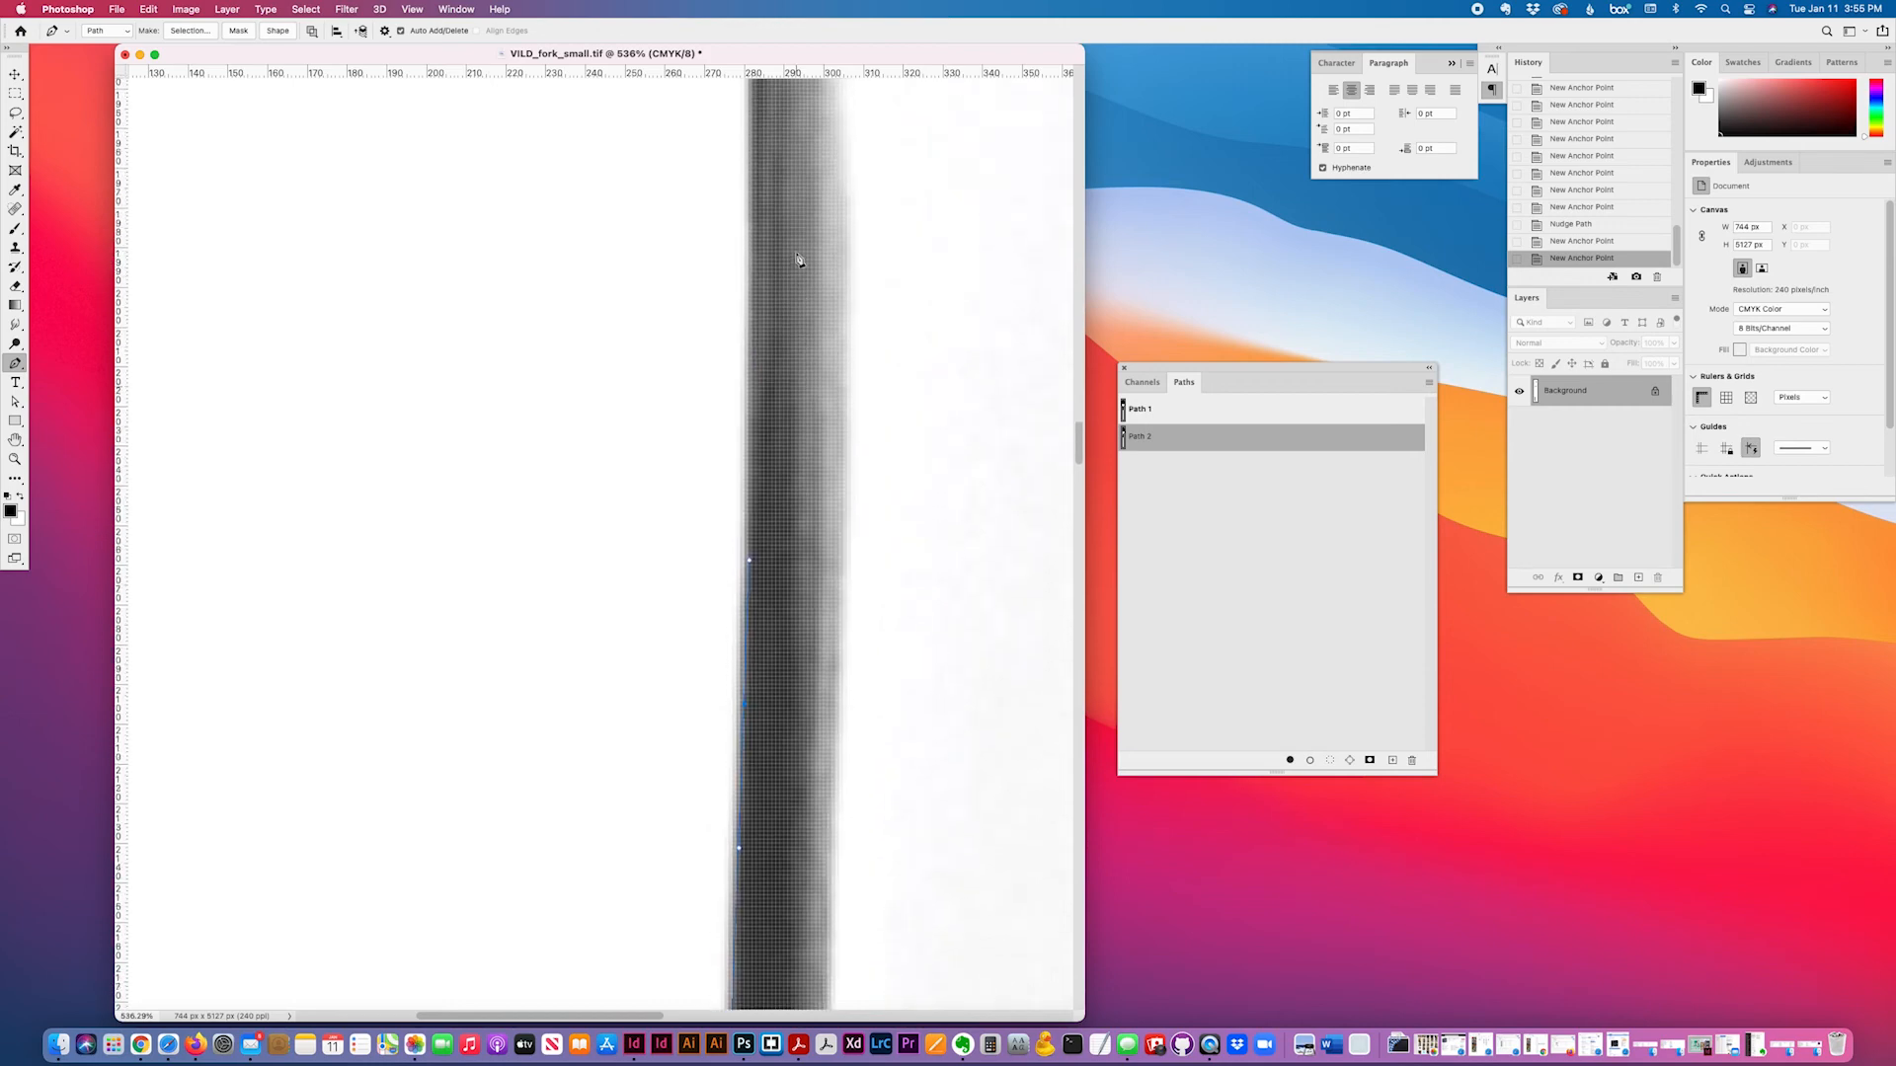
scroll(798, 260, "up", 1)
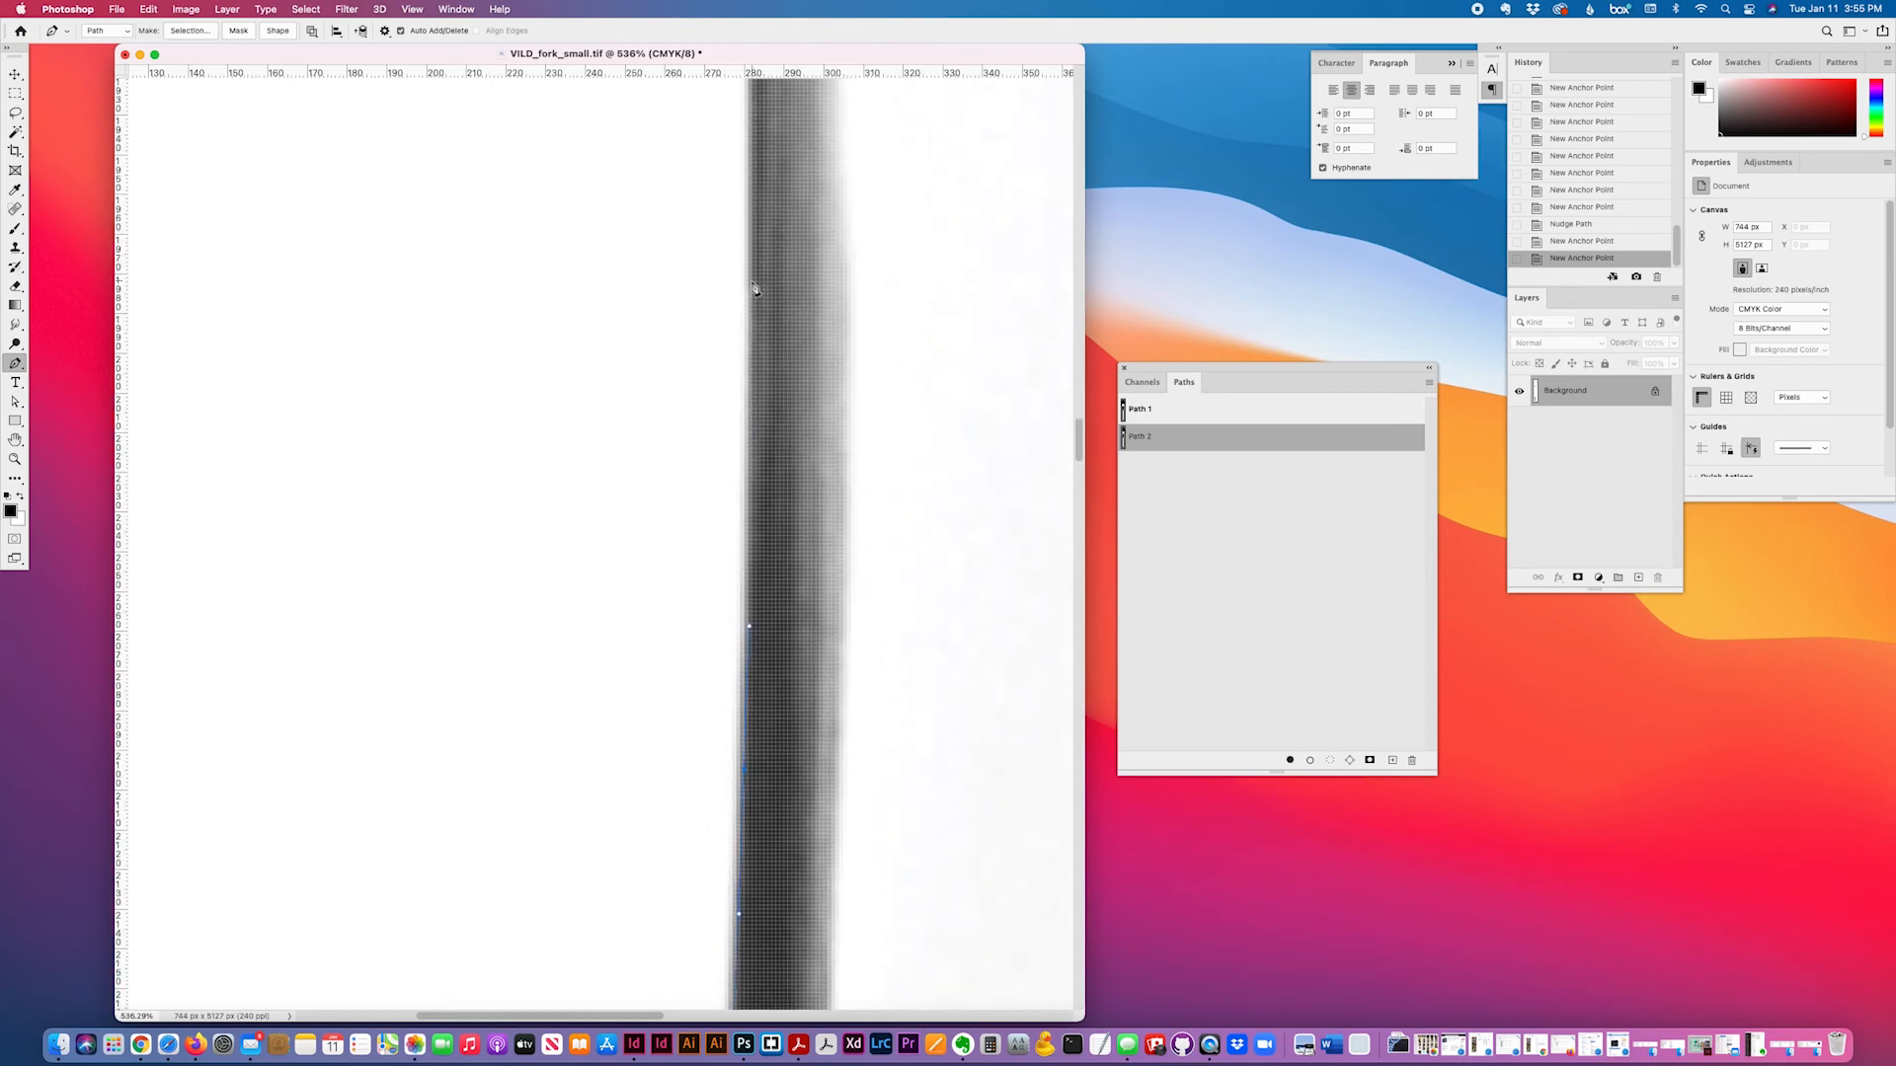
left_click(753, 147)
scroll(795, 210, "up", 8)
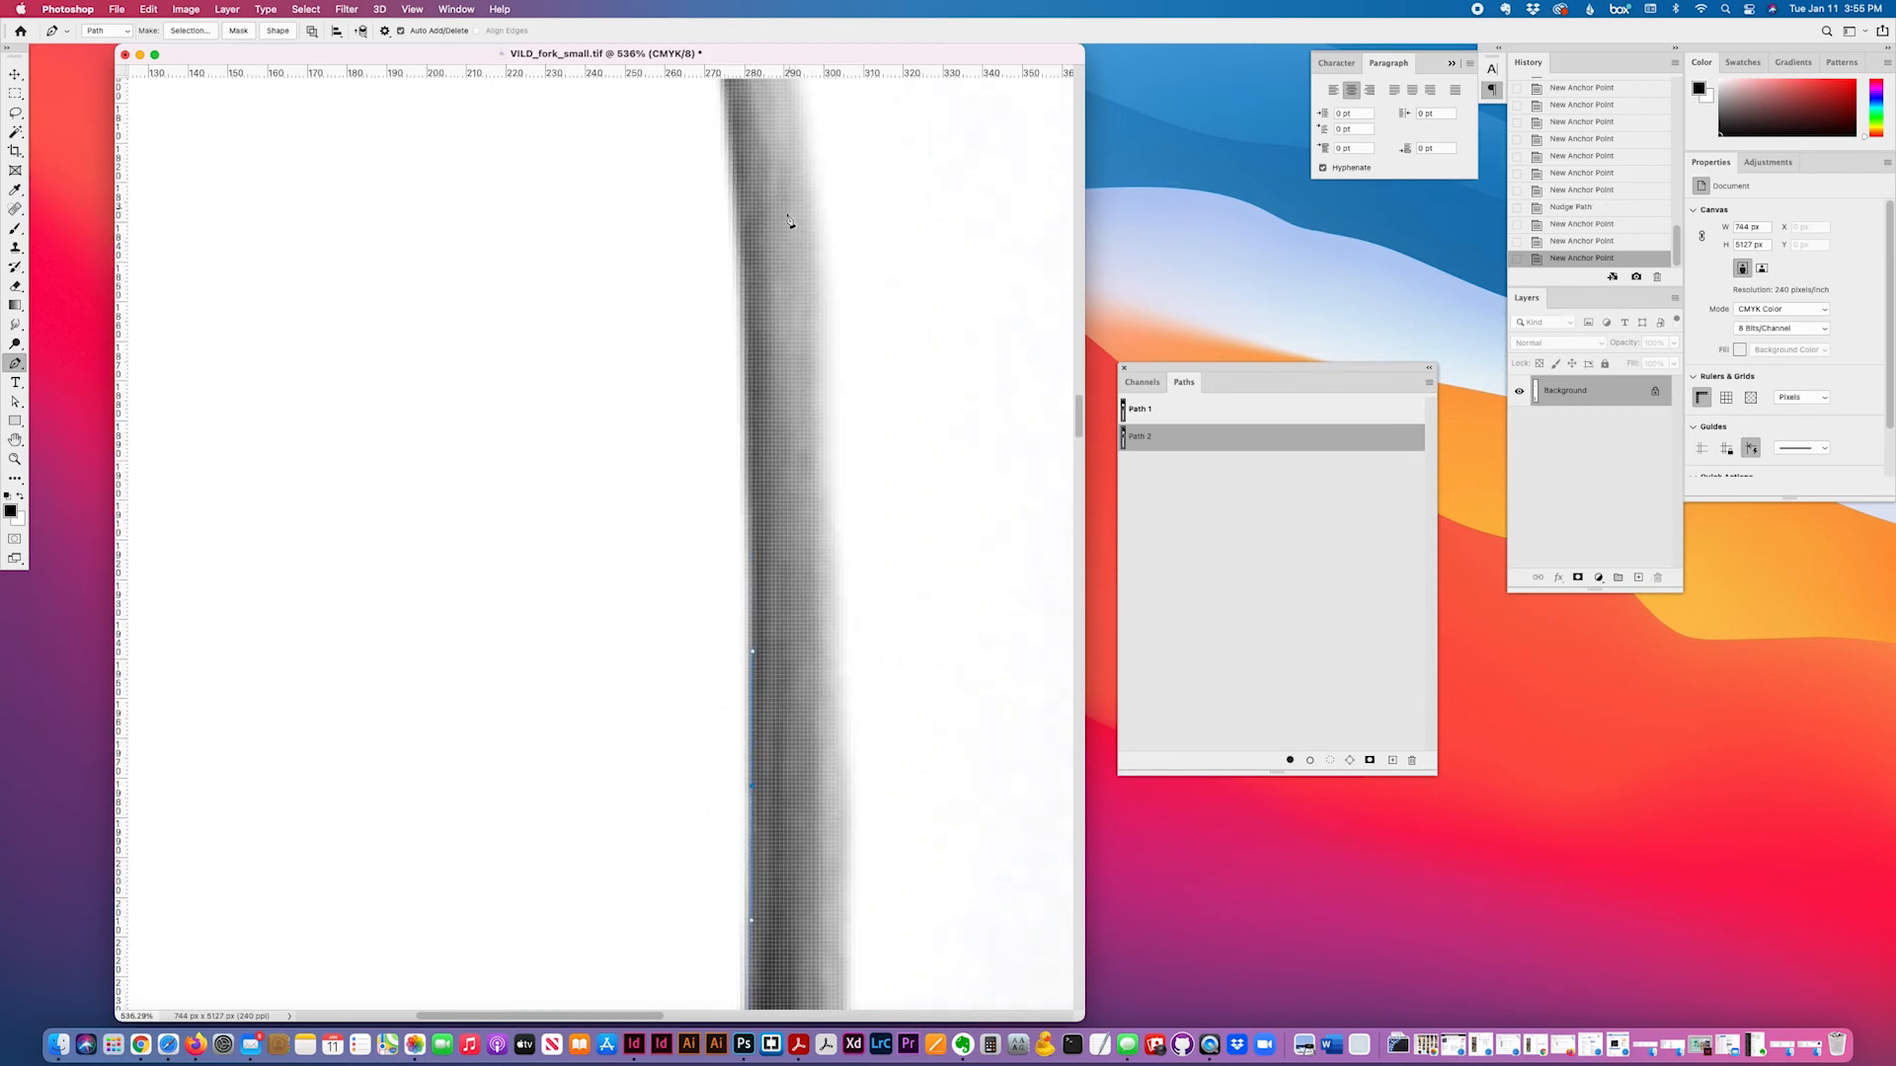
- Add two smooth anchor points where the neck's left edge starts bending outward, undoing and replacing the second closer to the first
left_click(746, 331)
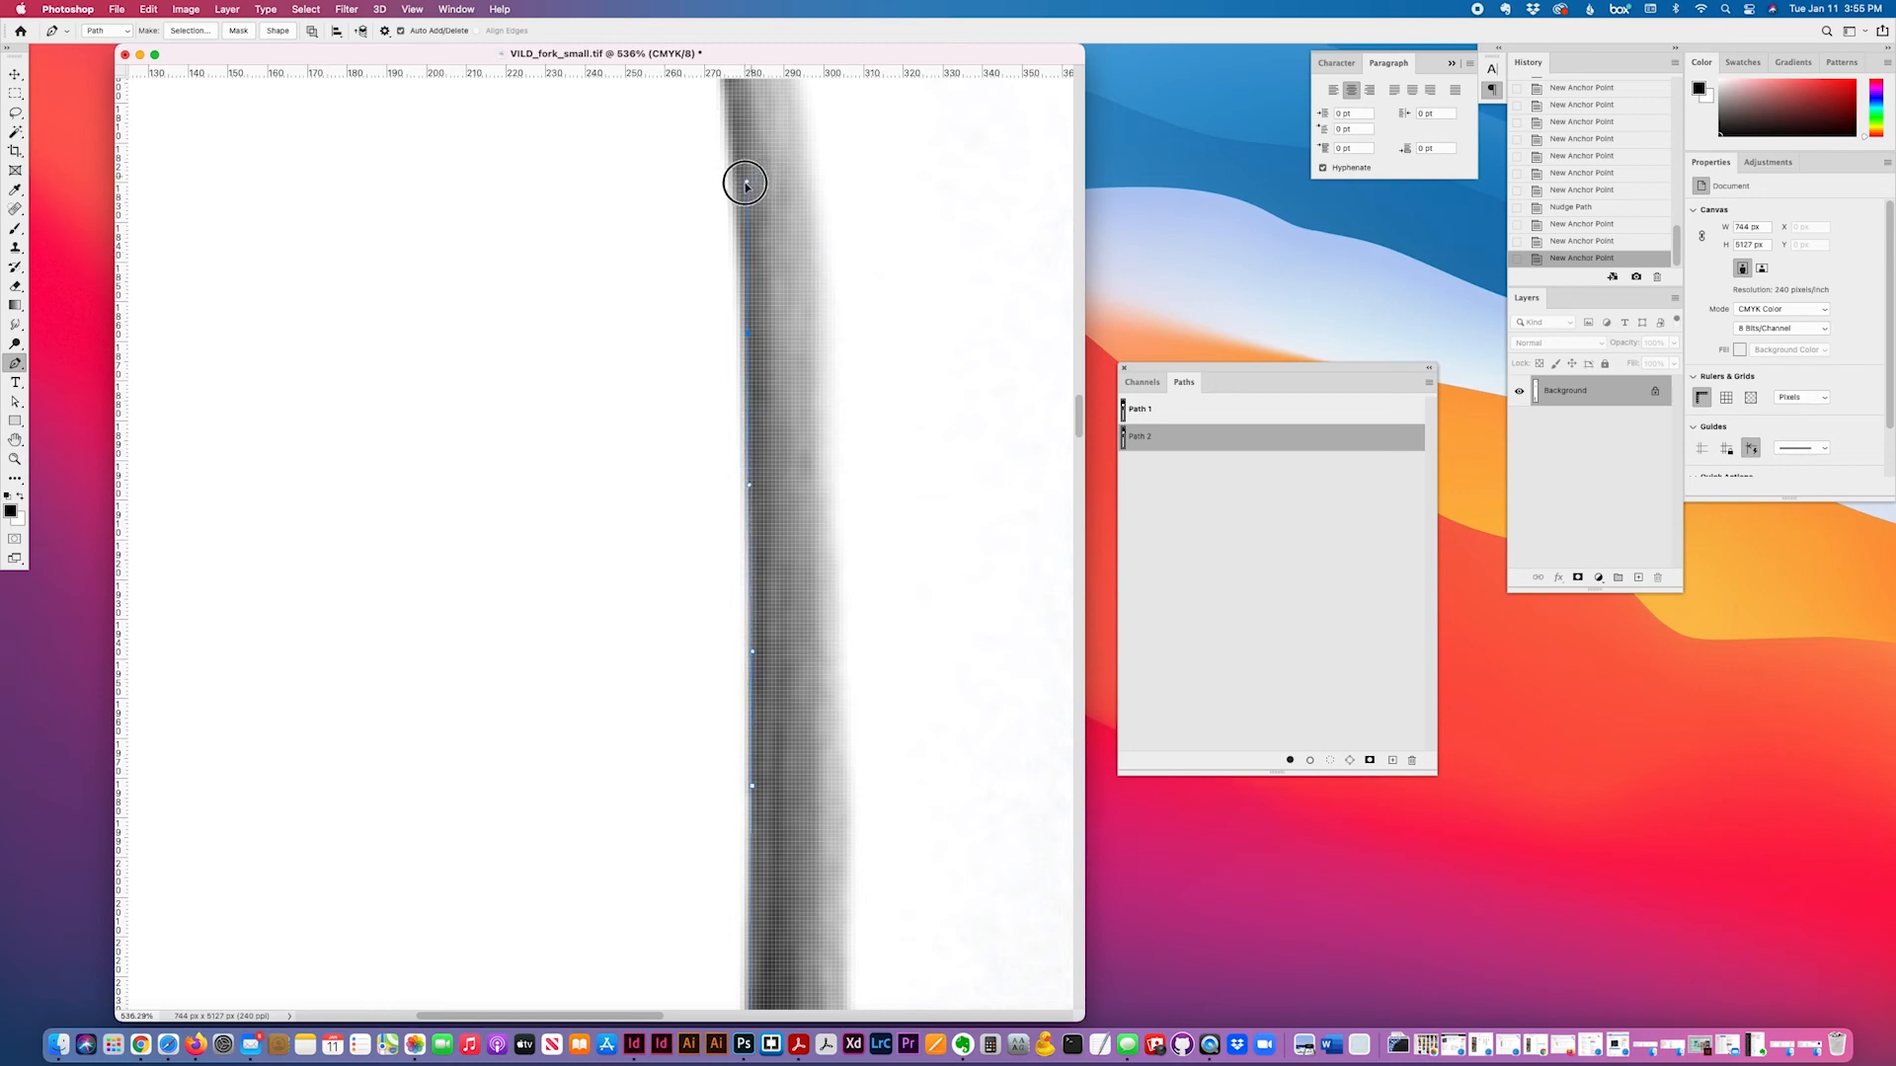
left_click(747, 255)
scroll(731, 312, "up", 5)
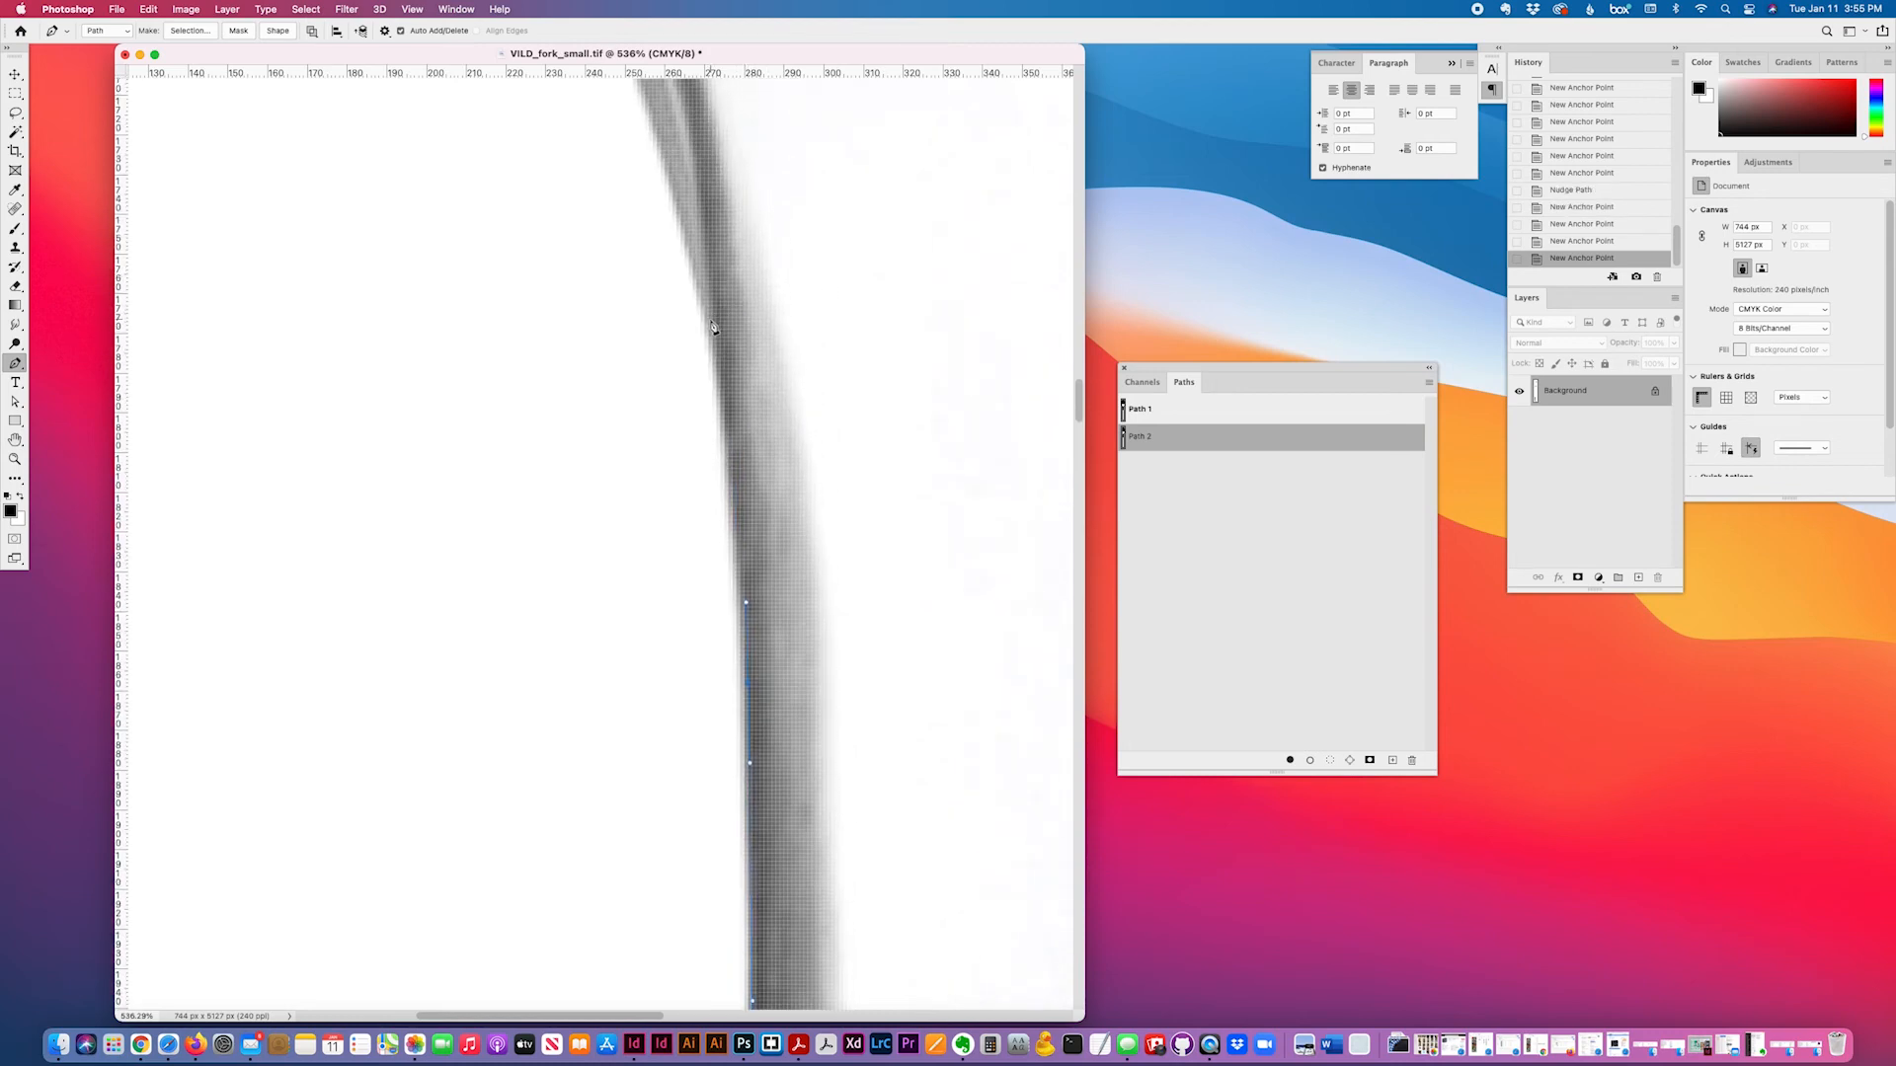
left_click(688, 234)
scroll(694, 245, "up", 3)
key("super+z")
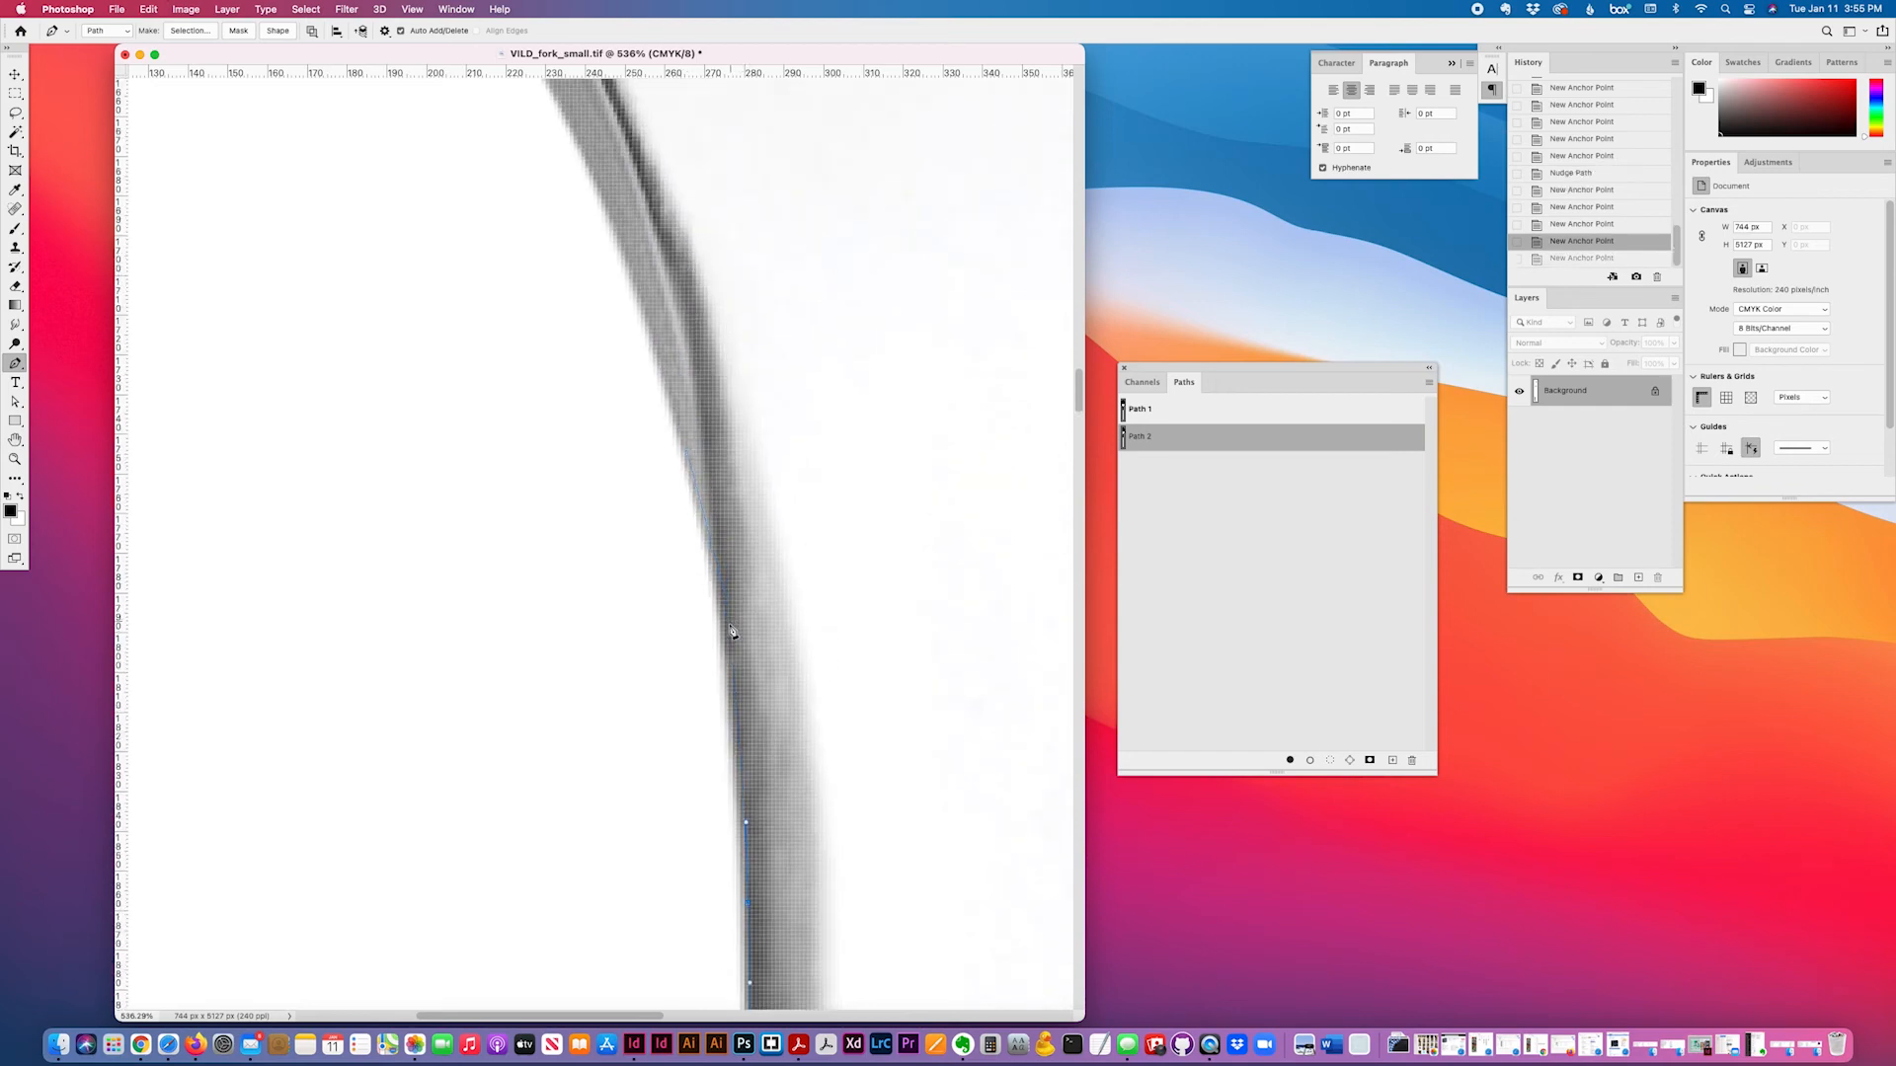
left_click(709, 536)
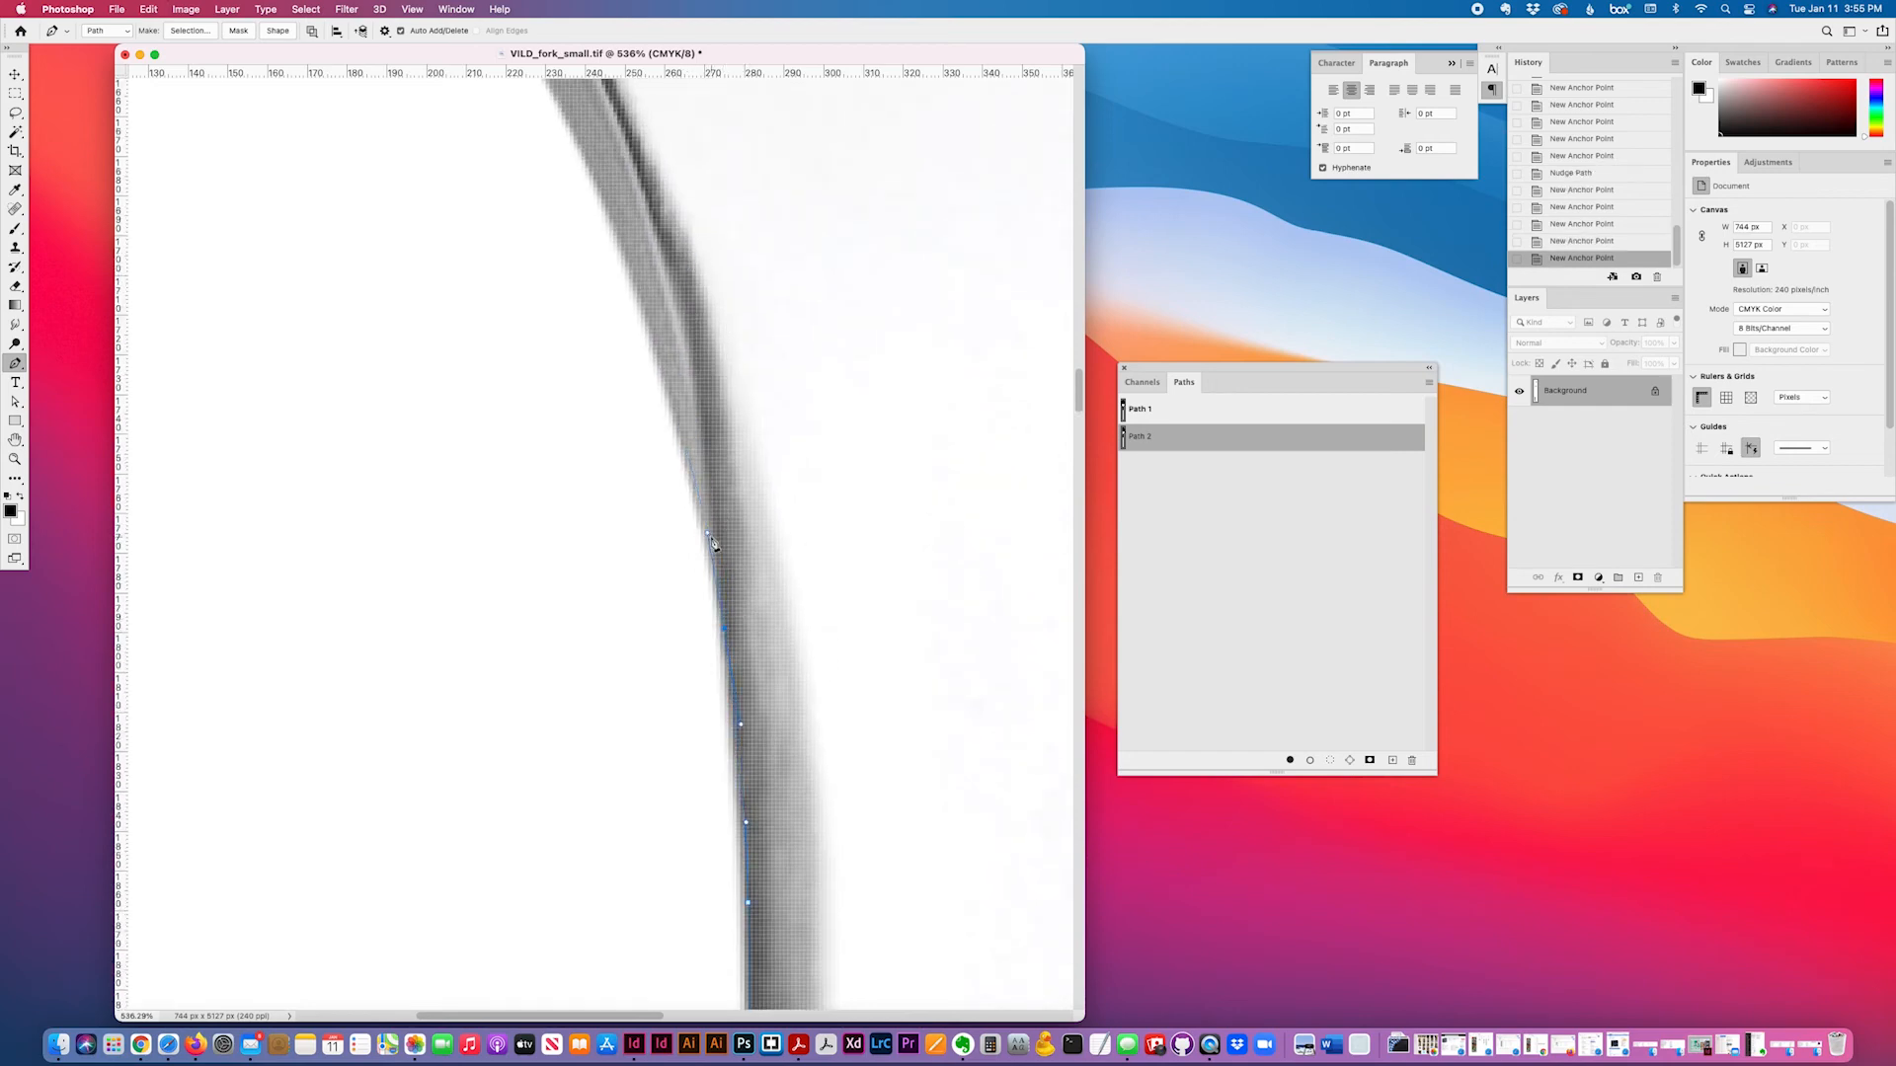
- Extend the path along the slanting left shoulder from the neck toward the fork's head with three smooth anchor points
left_click(645, 309)
left_click(617, 236)
scroll(719, 360, "up", 5)
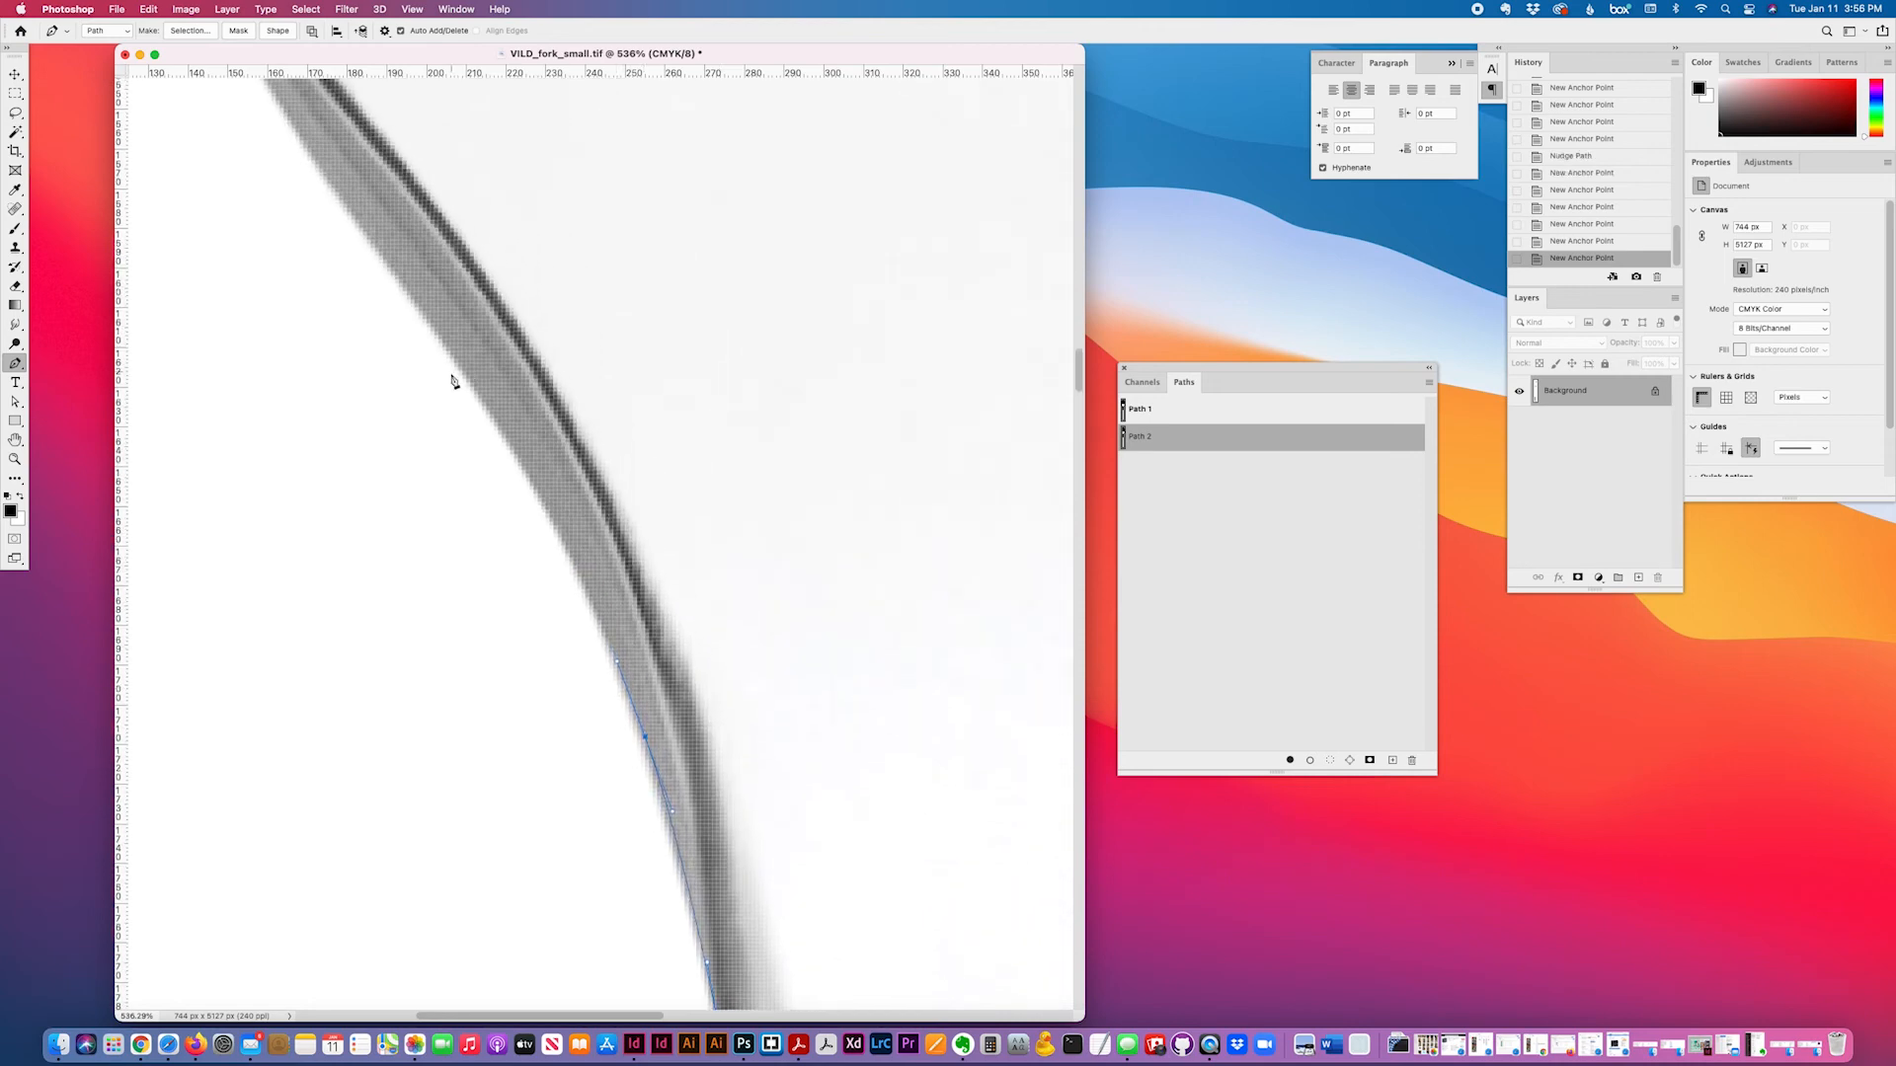
left_click(489, 409)
left_click(420, 306)
scroll(542, 399, "up", 4)
scroll(542, 400, "left", 3)
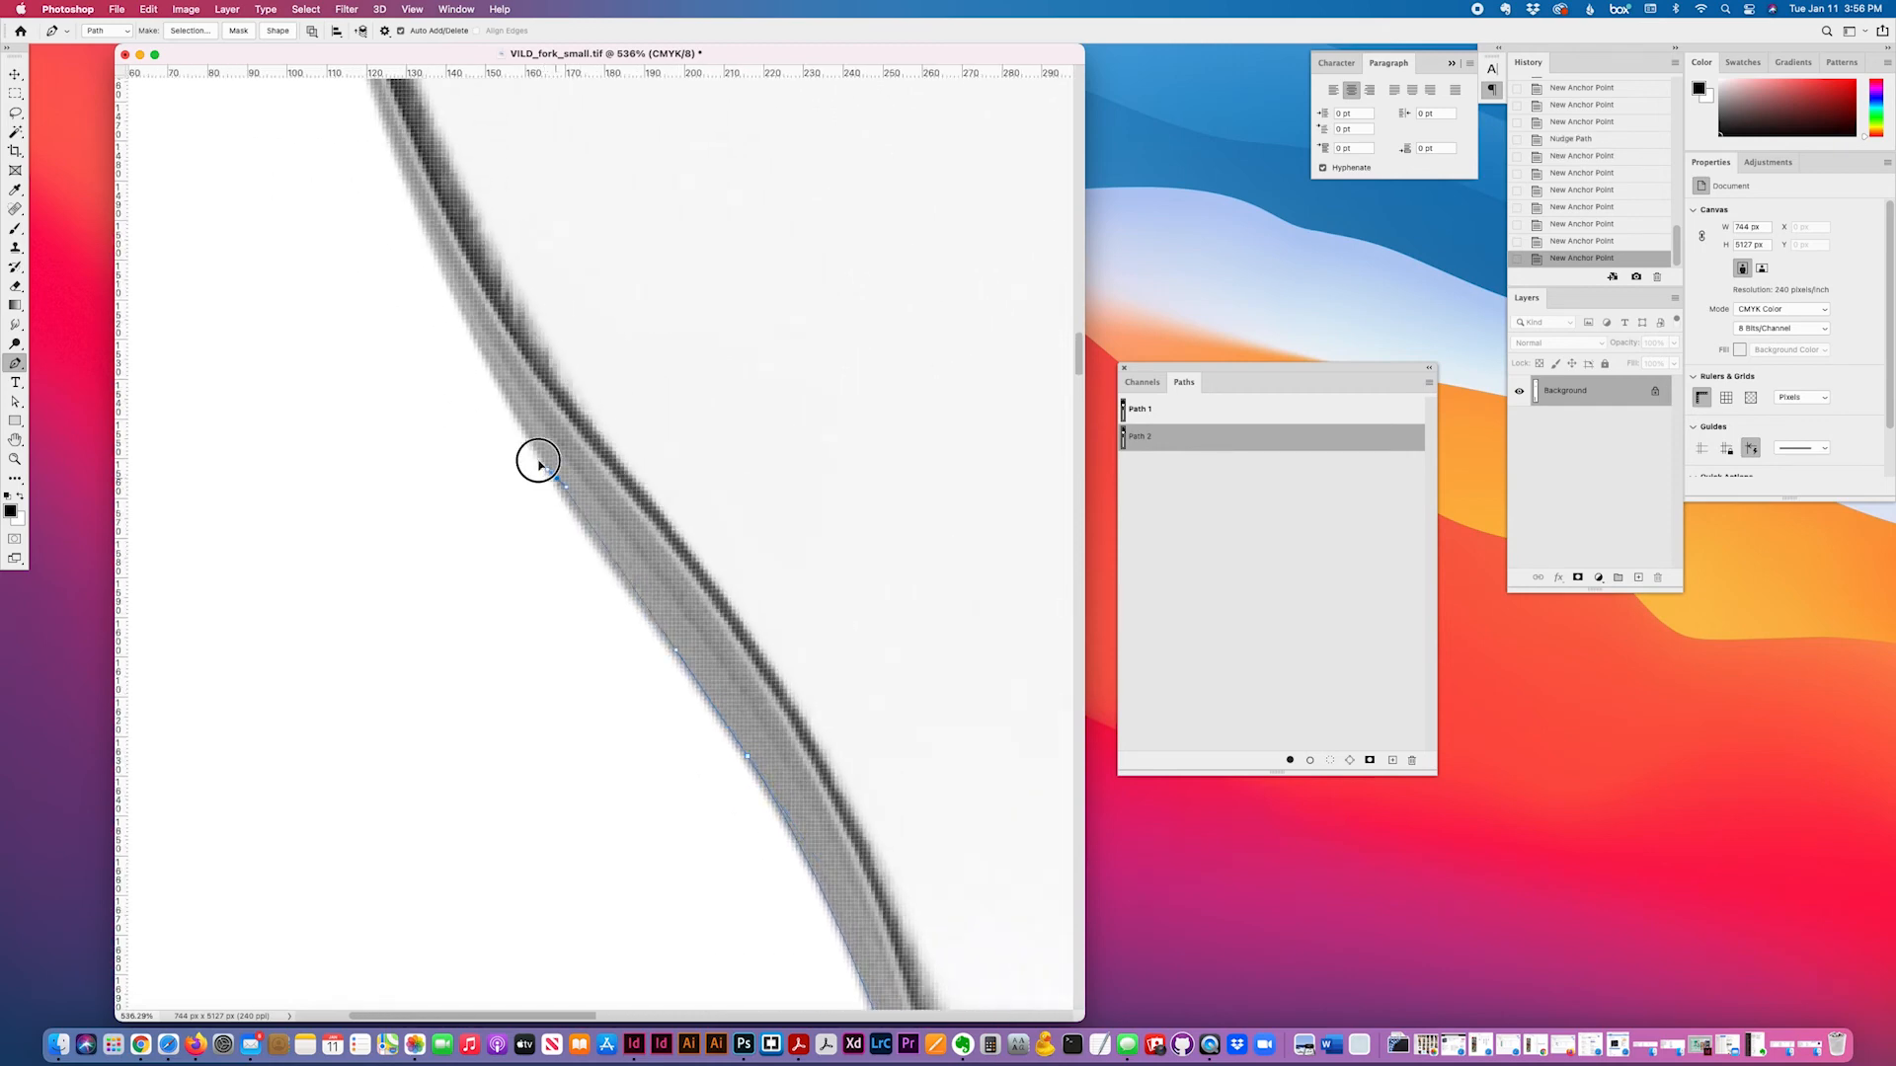
left_click(487, 367)
scroll(474, 395, "up", 5)
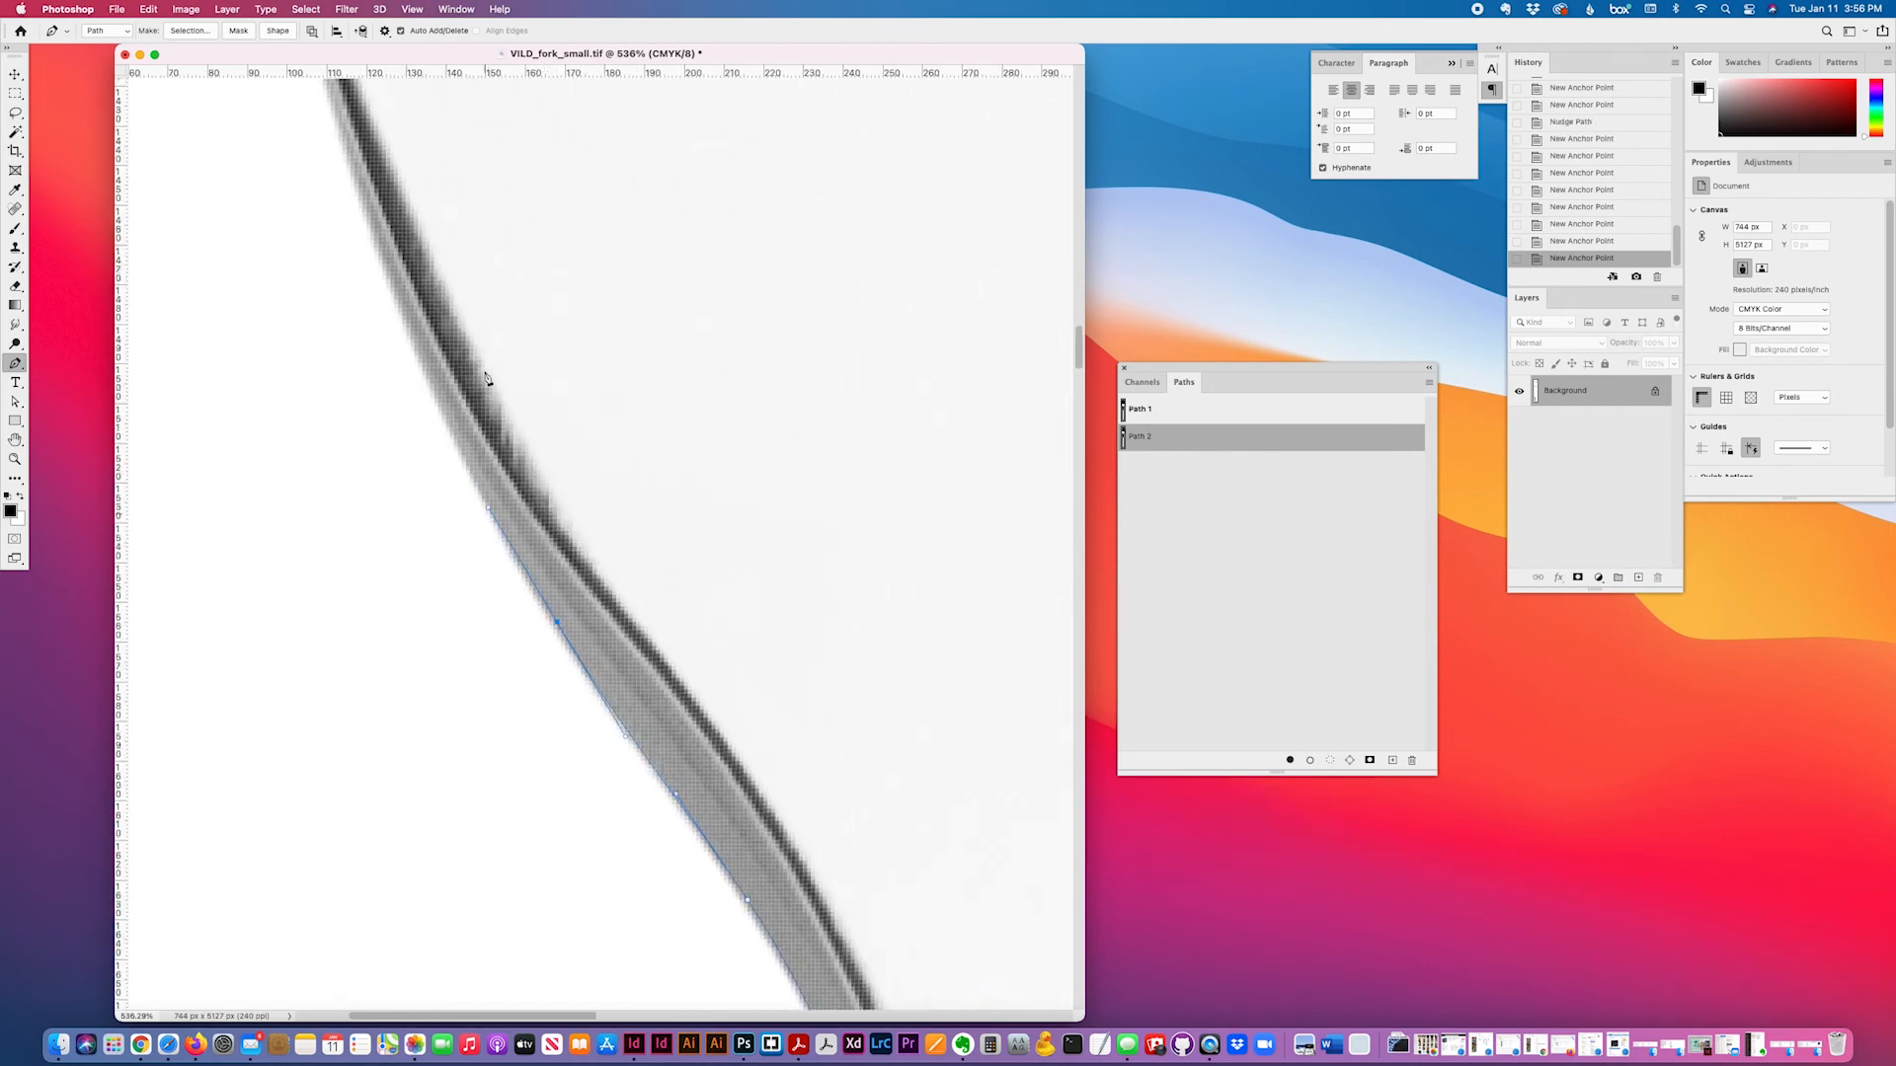
- Add two smooth anchor points around the head's lower left curve and nudge the upper one right onto the outline
scroll(455, 412, "left", 2)
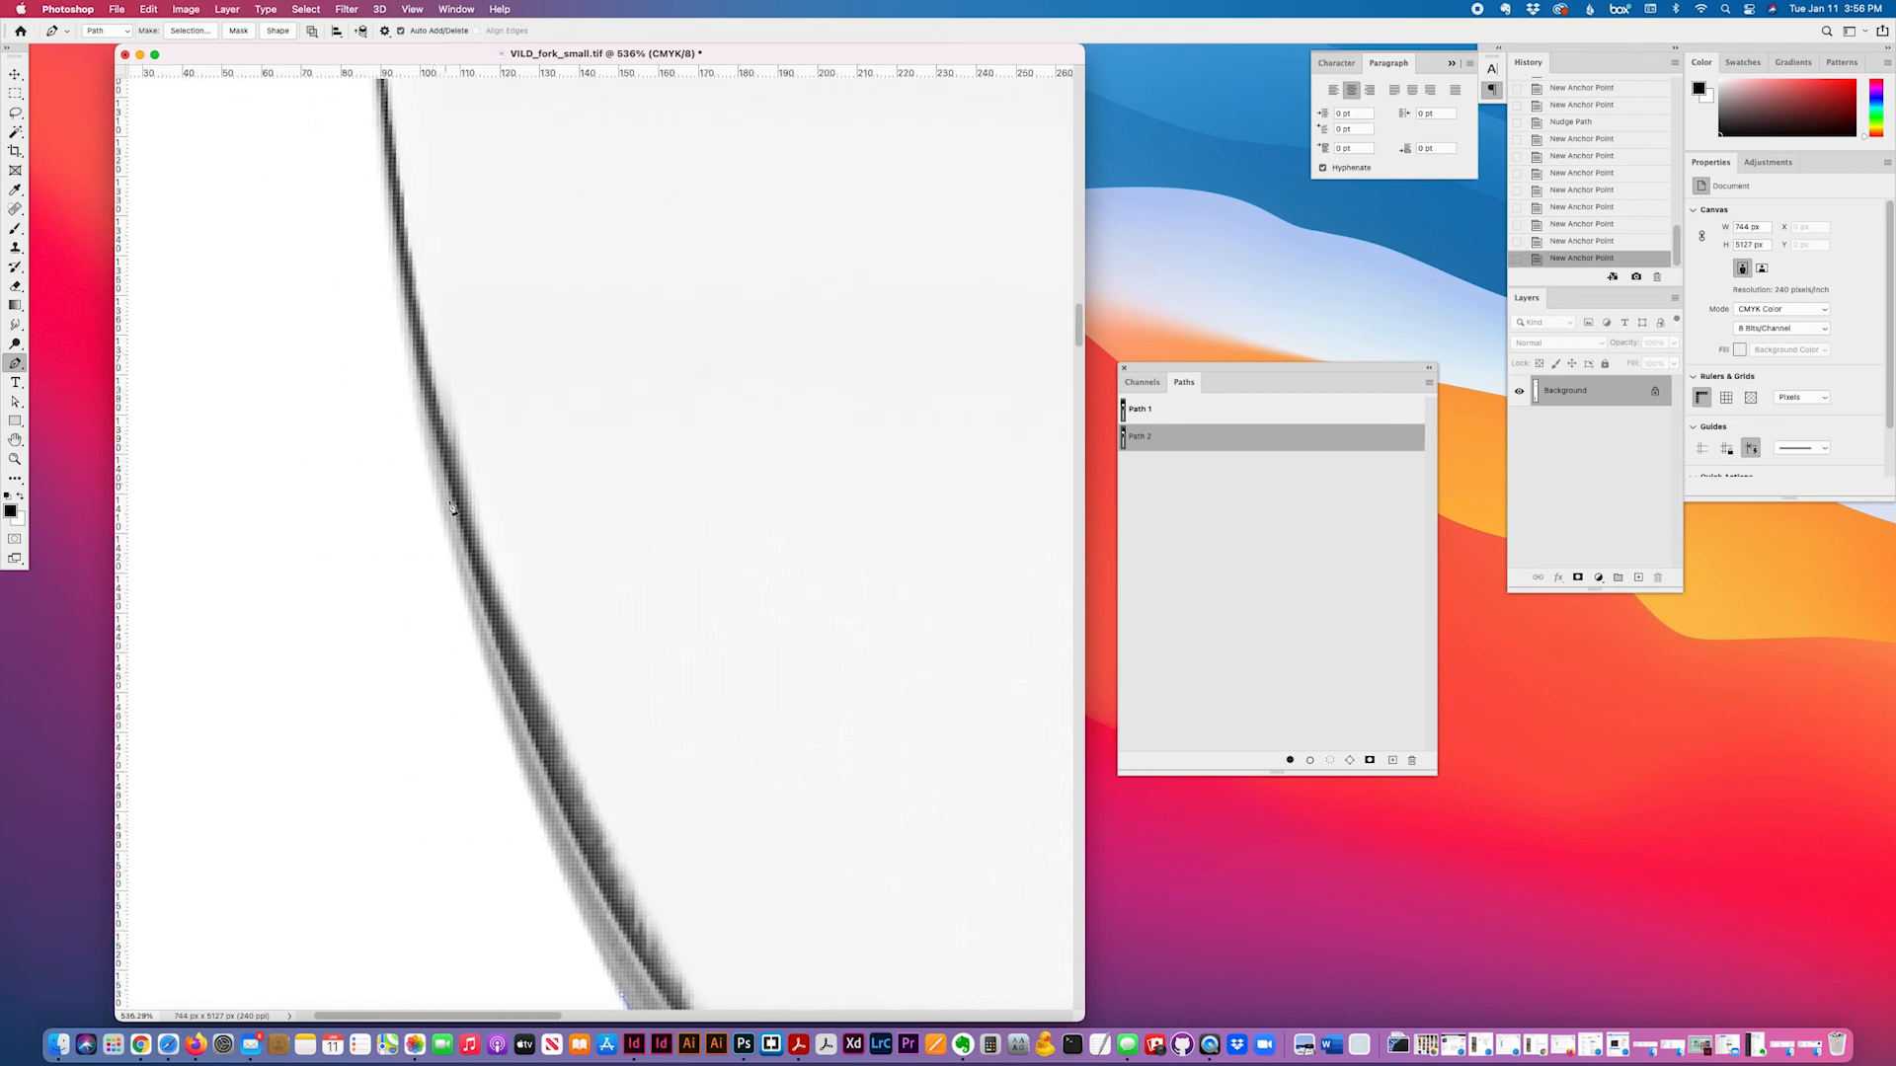
left_click(489, 666)
left_click_drag(427, 439, 399, 286)
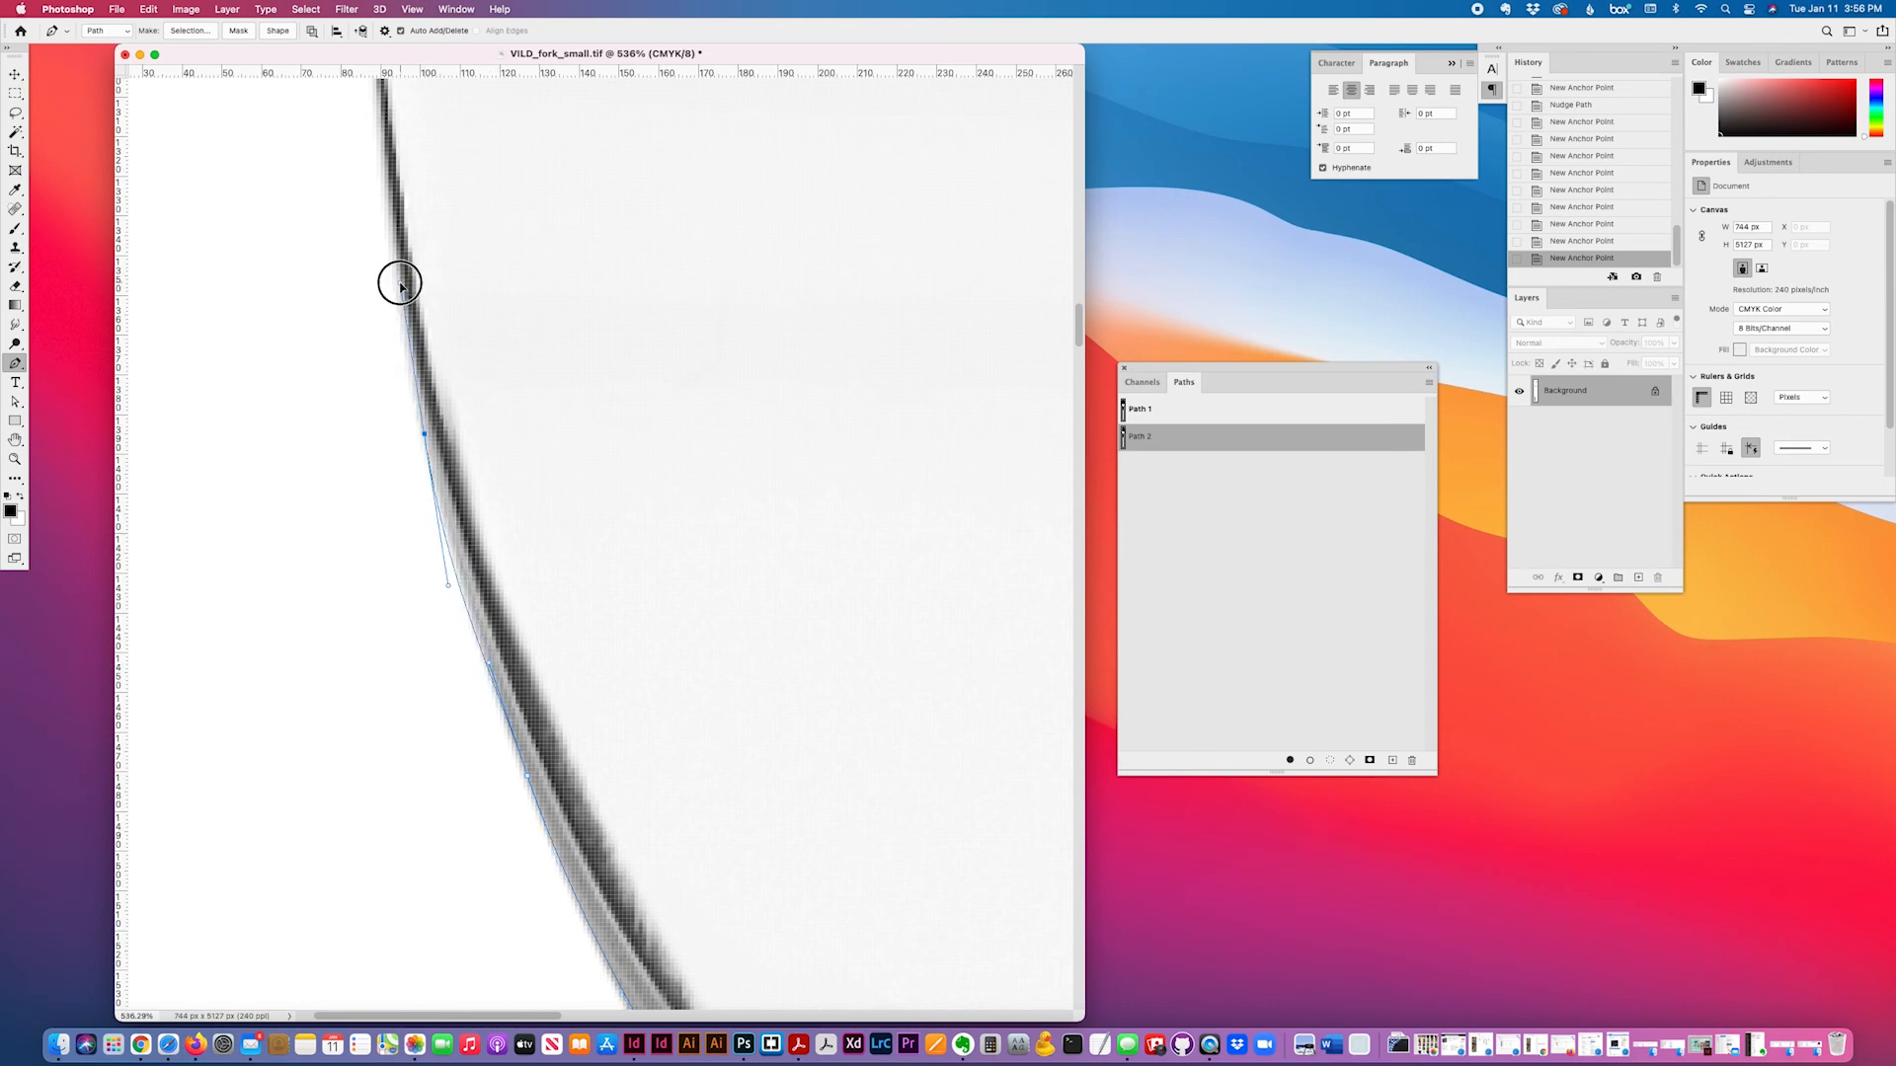
left_click(397, 284)
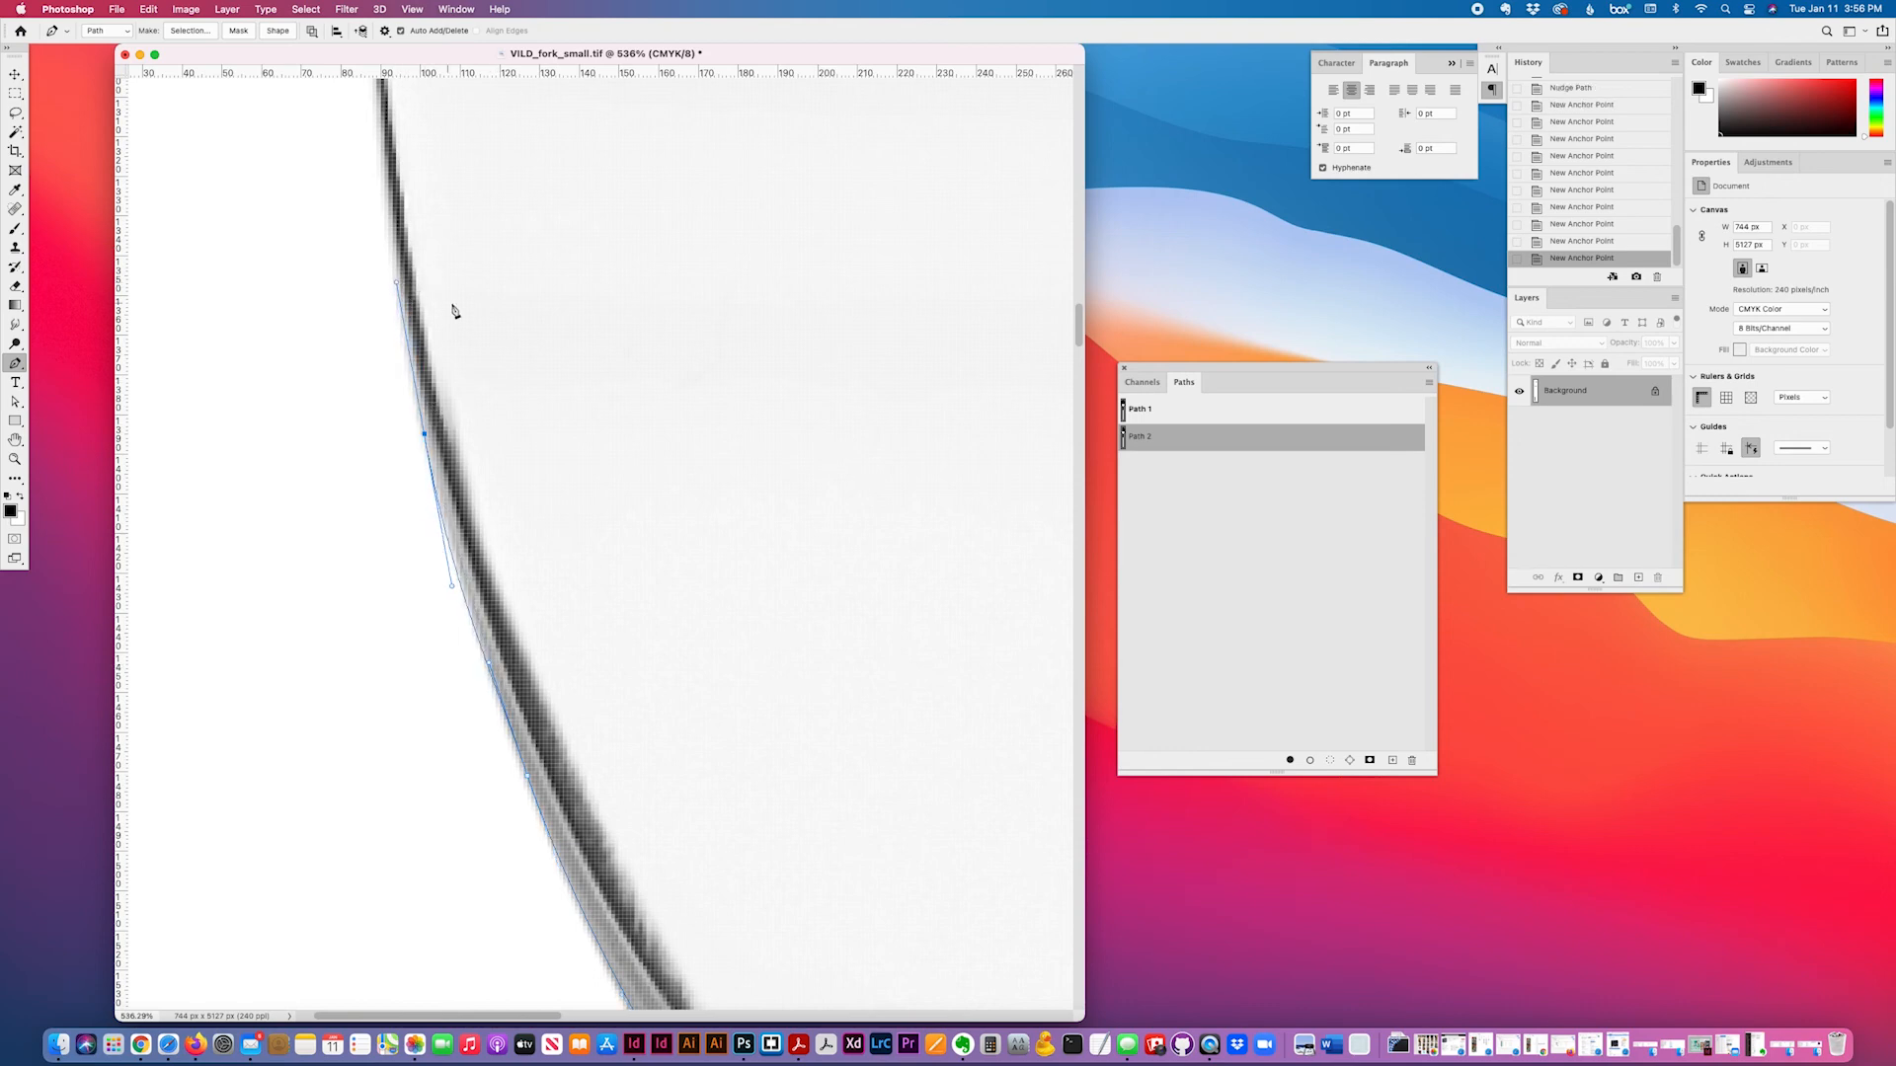
key("Right")
scroll(455, 311, "up", 5)
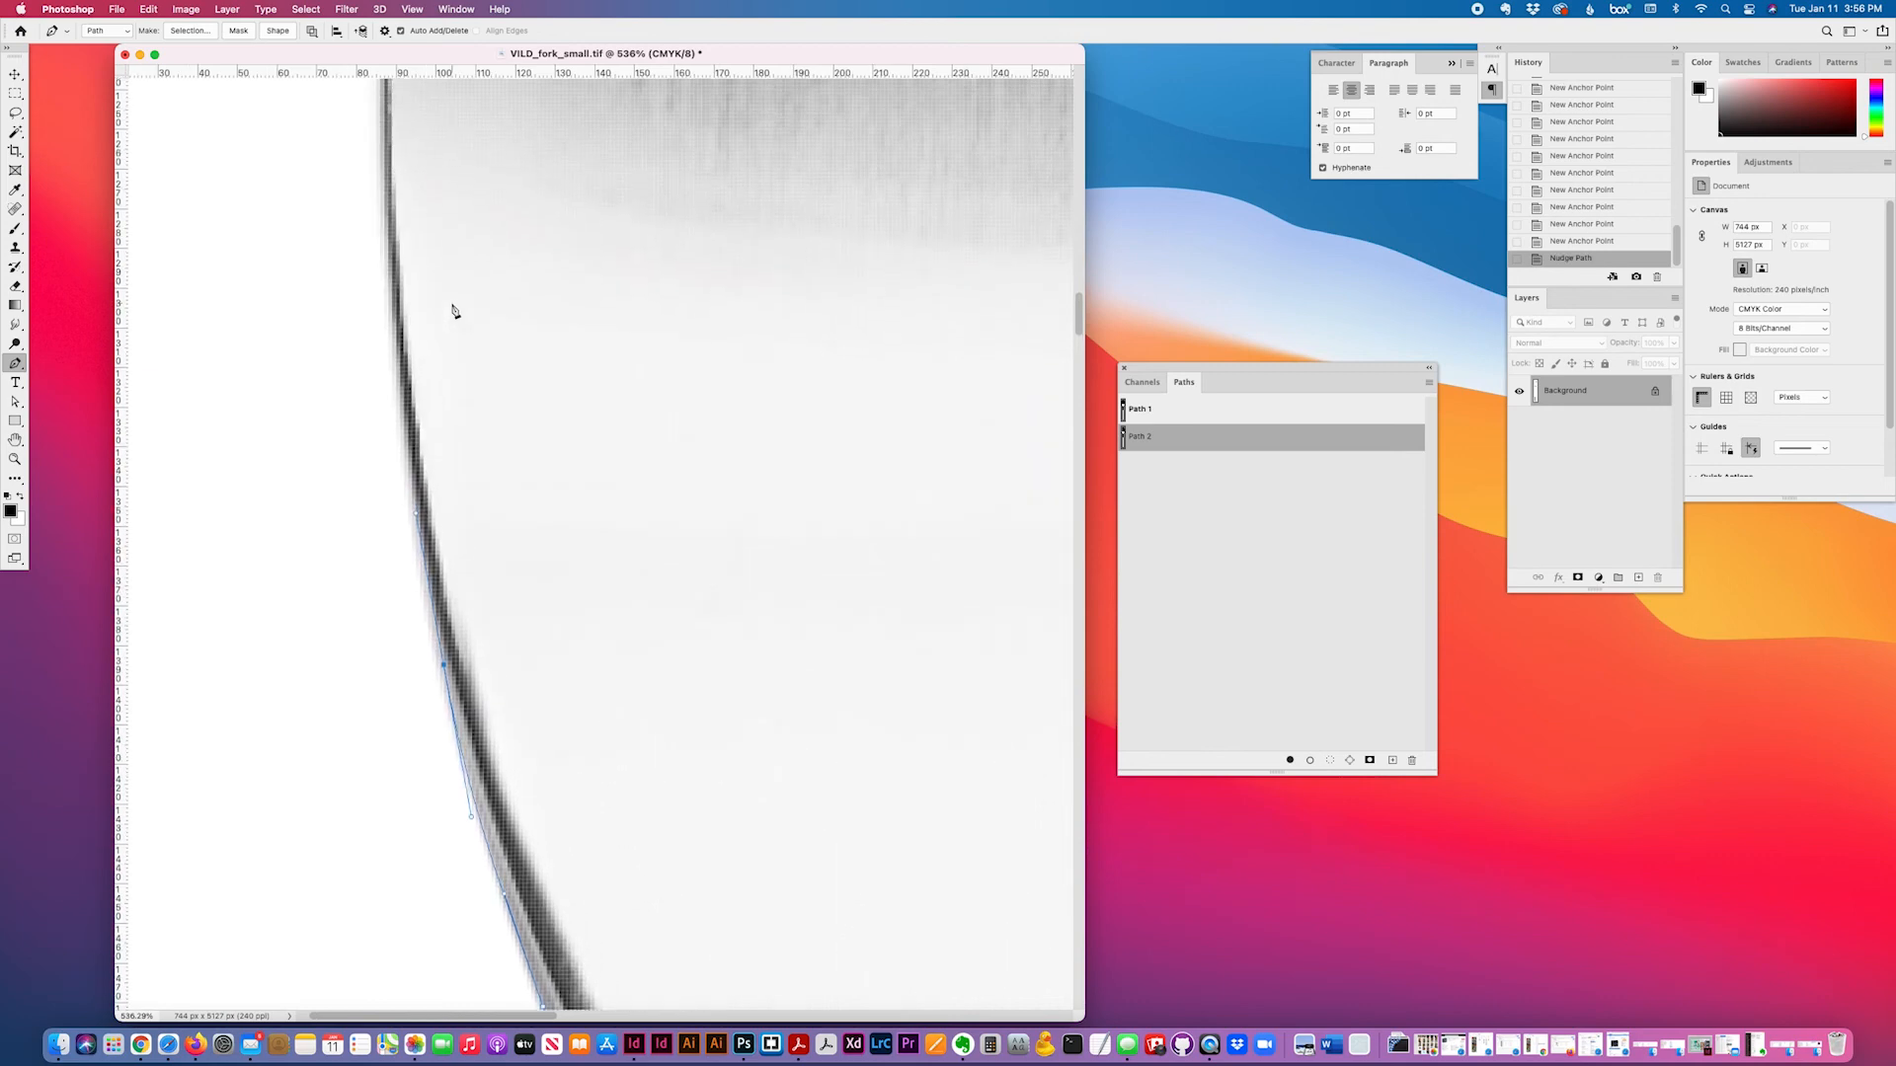
- Continue with three smooth anchor points up the left side of the fork's head to the base of the leftmost tine
left_click_drag(396, 371, 388, 284)
scroll(419, 411, "up", 8)
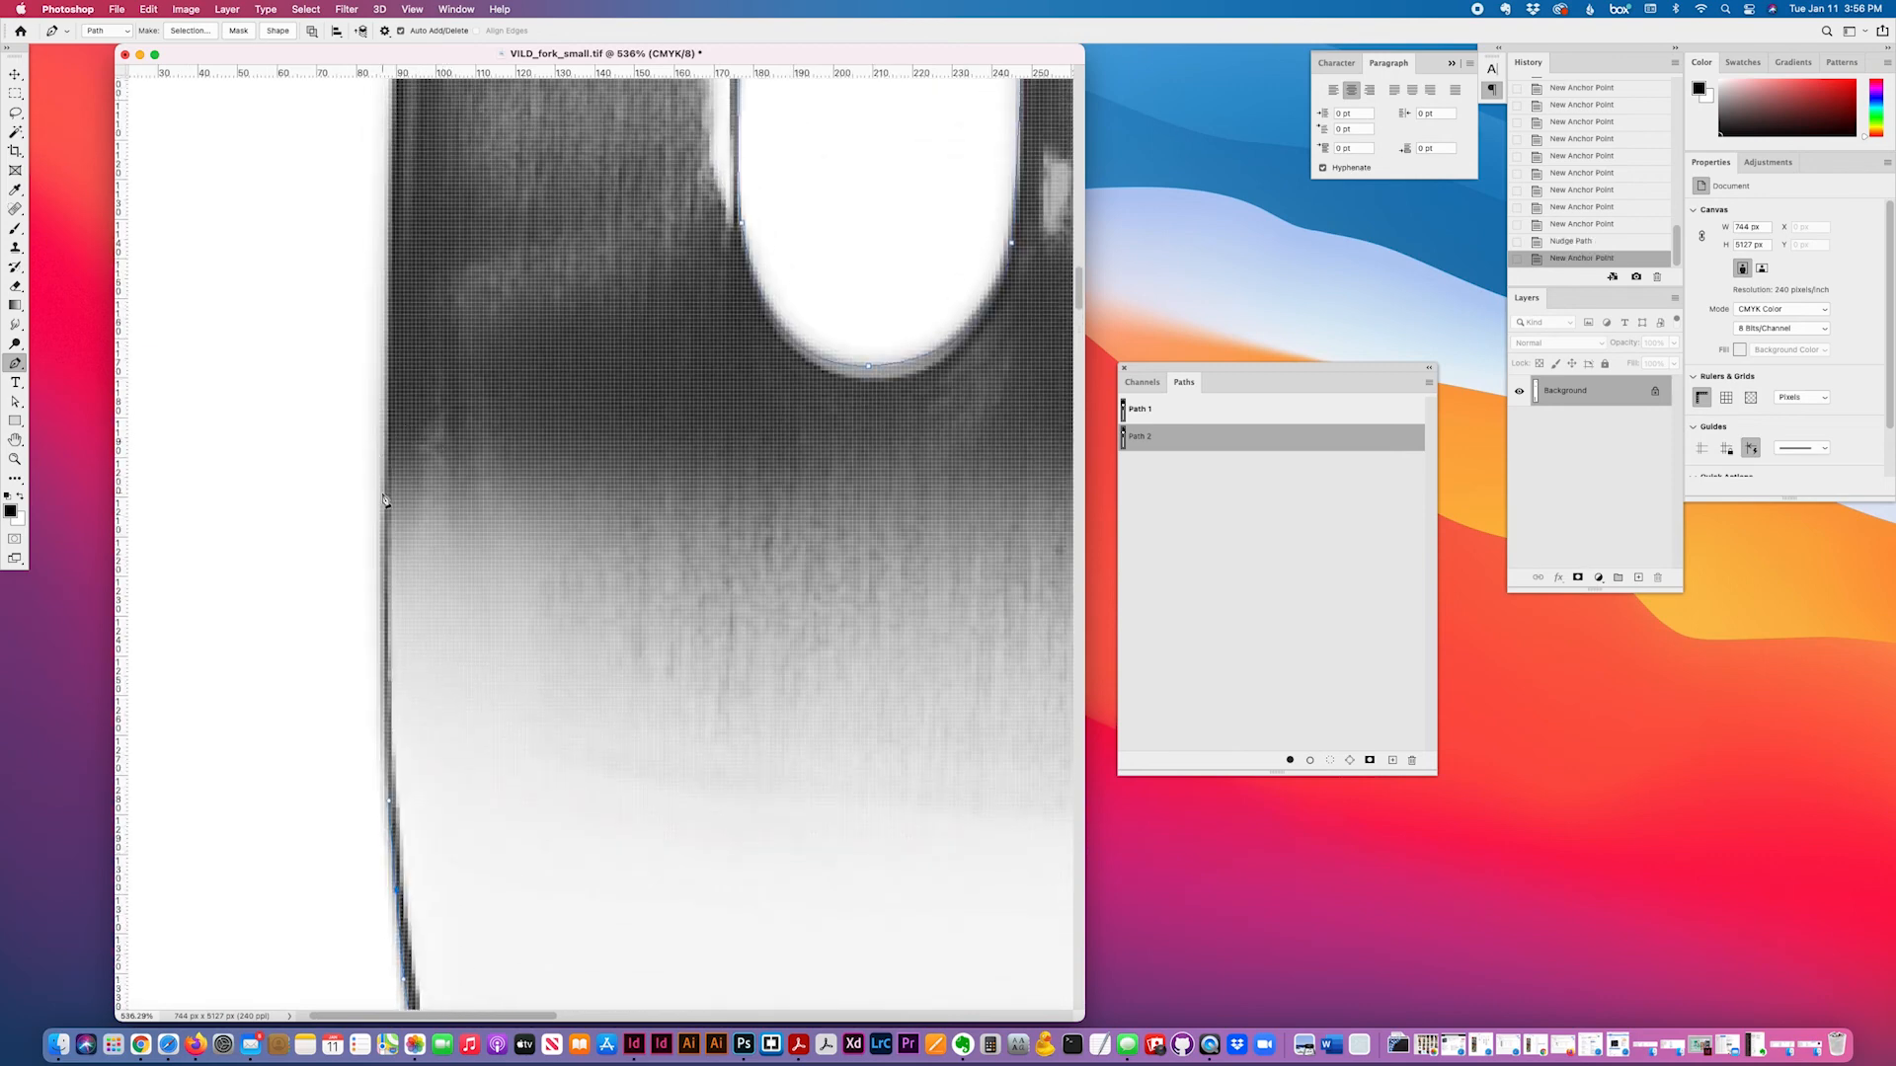
left_click_drag(384, 506, 388, 391)
scroll(453, 436, "up", 10)
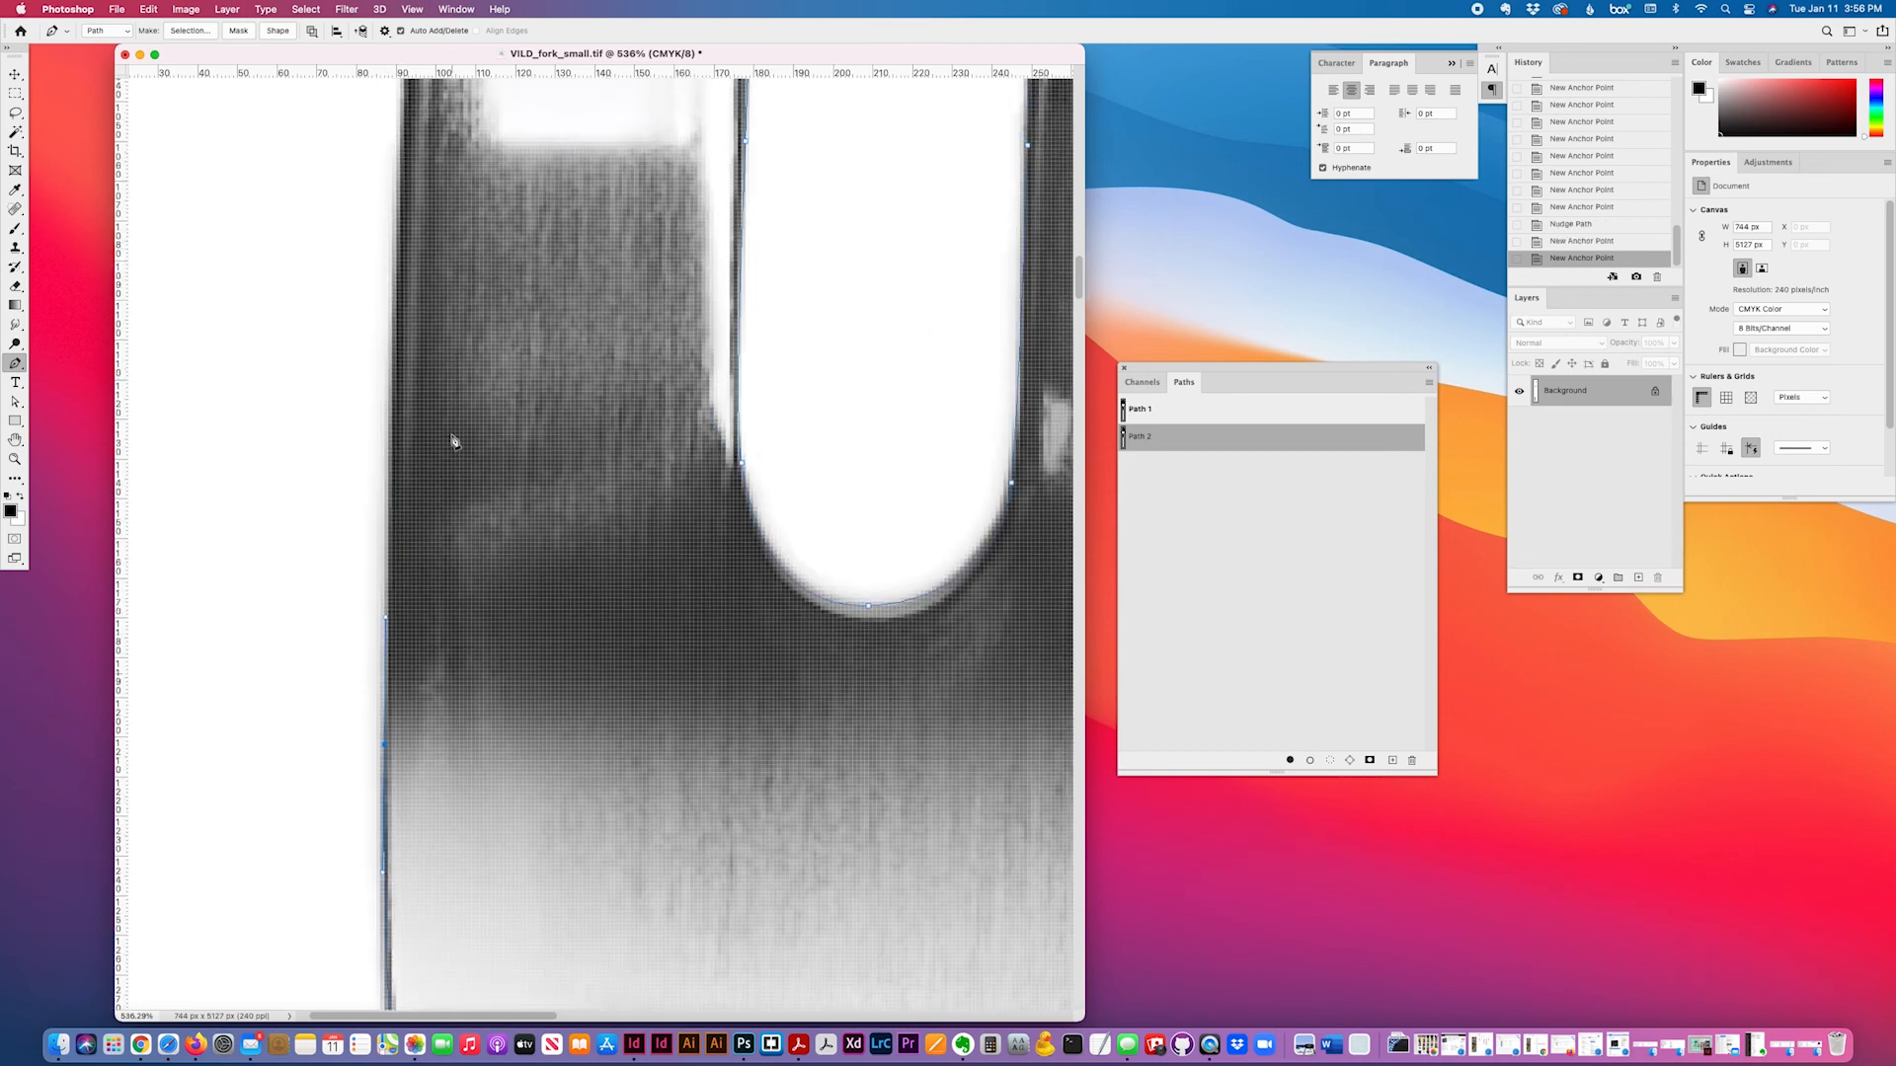
left_click_drag(401, 522, 445, 409)
scroll(434, 444, "up", 9)
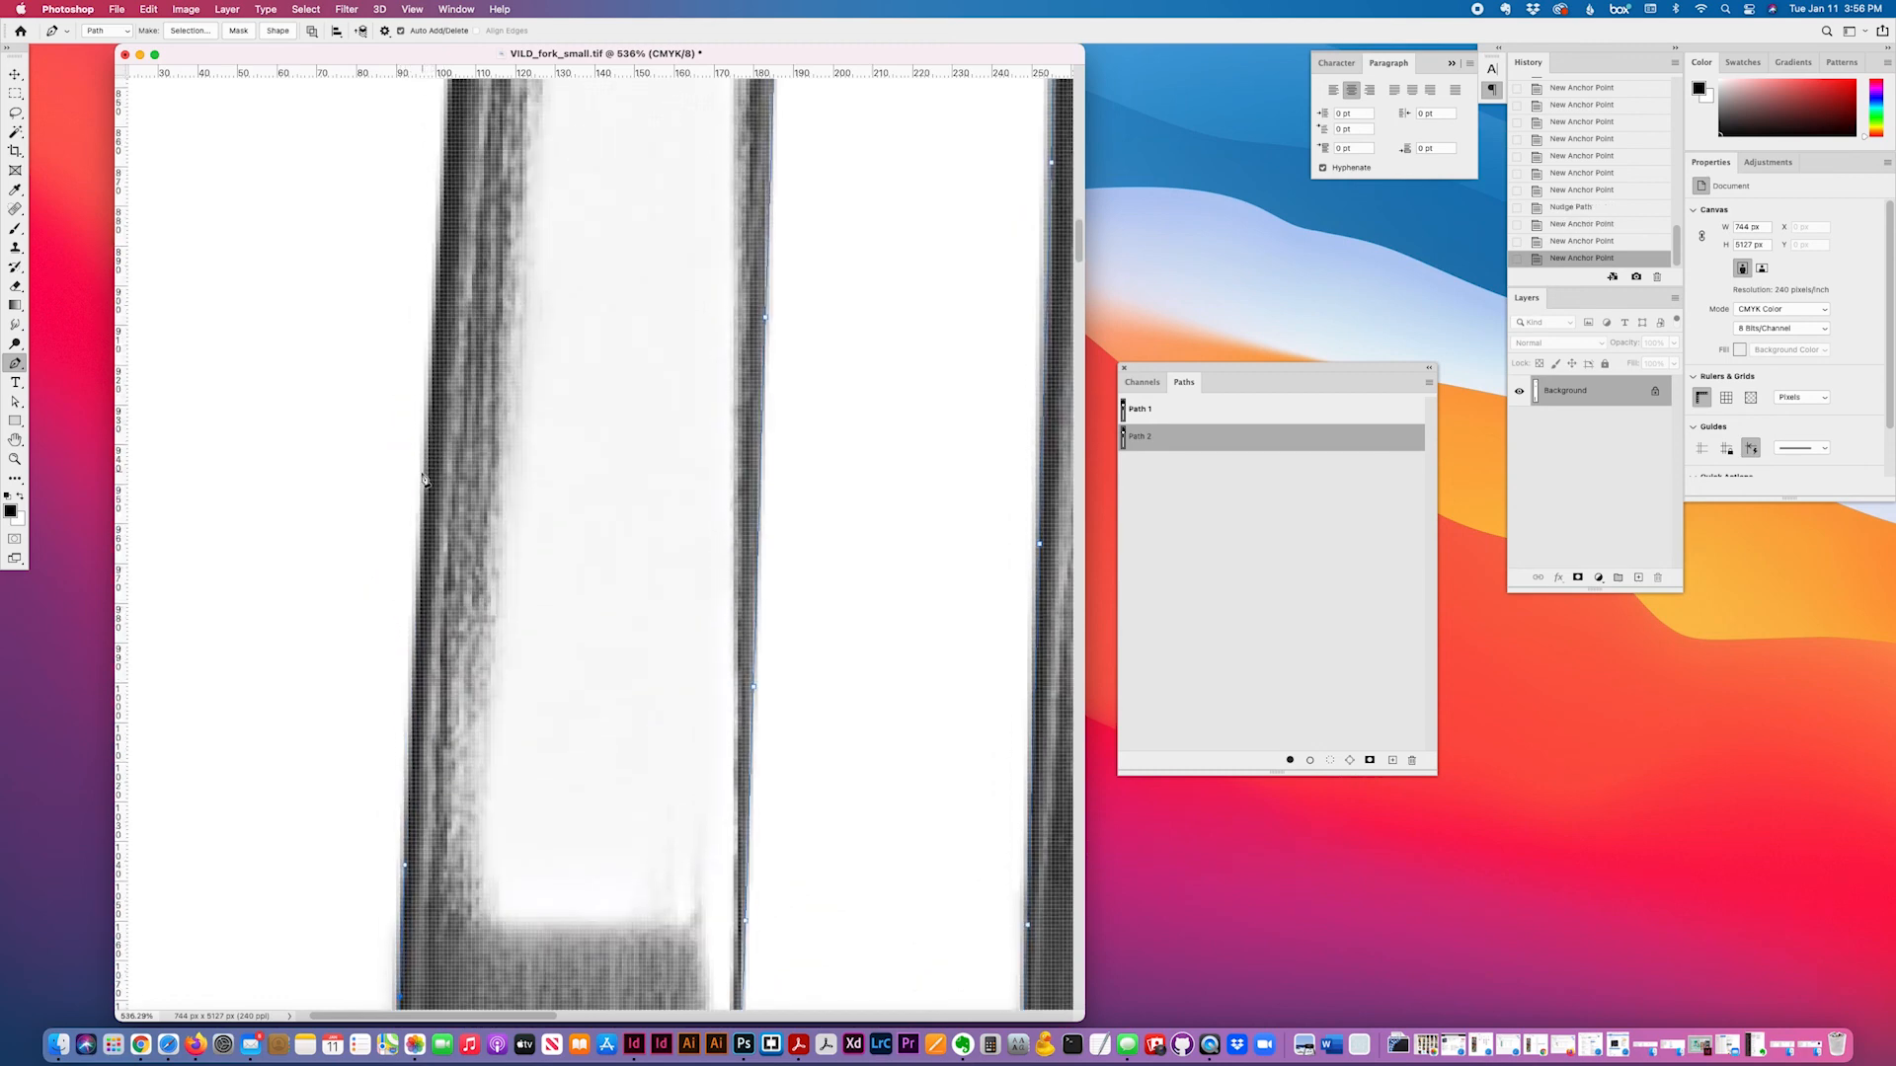
- Add two smooth anchor points along the lower part of the leftmost tine's outer edge
left_click_drag(426, 334, 432, 322)
scroll(496, 371, "up", 2)
scroll(474, 374, "up", 4)
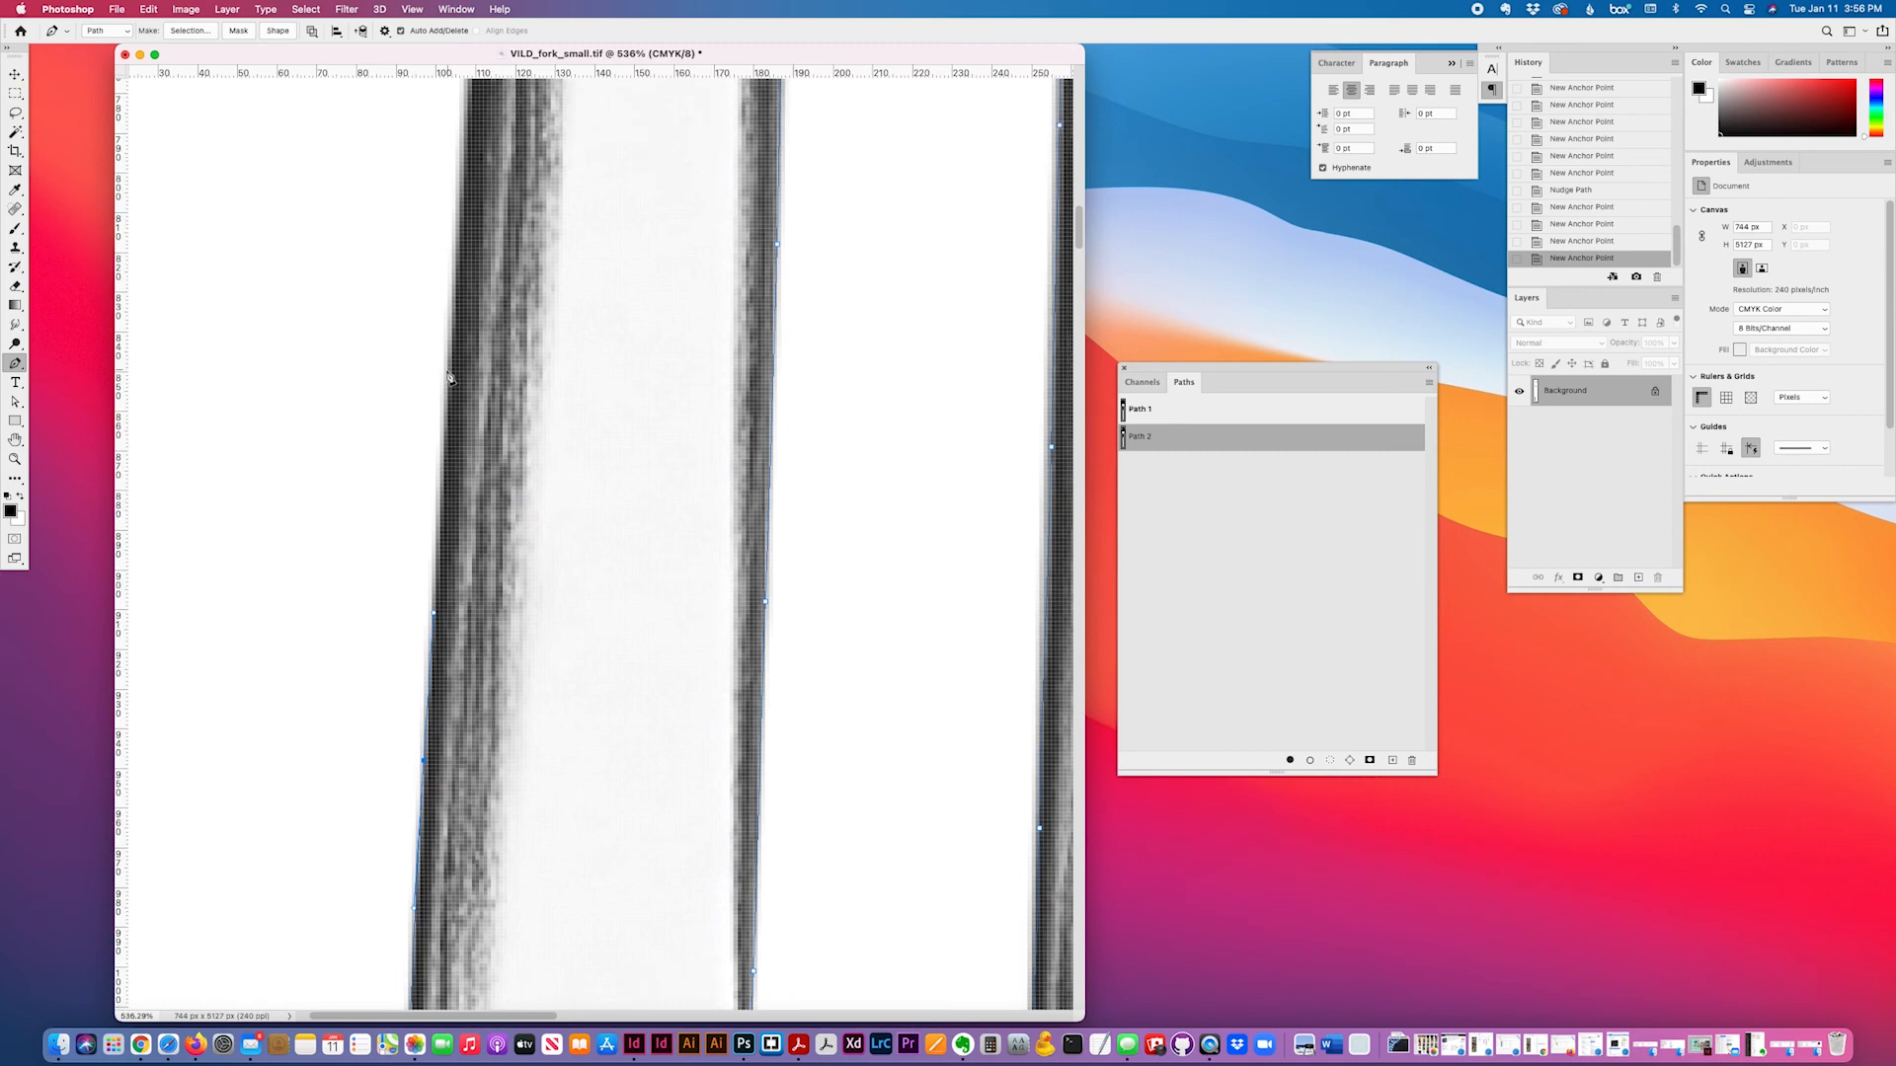
left_click(459, 224)
scroll(456, 237, "up", 1)
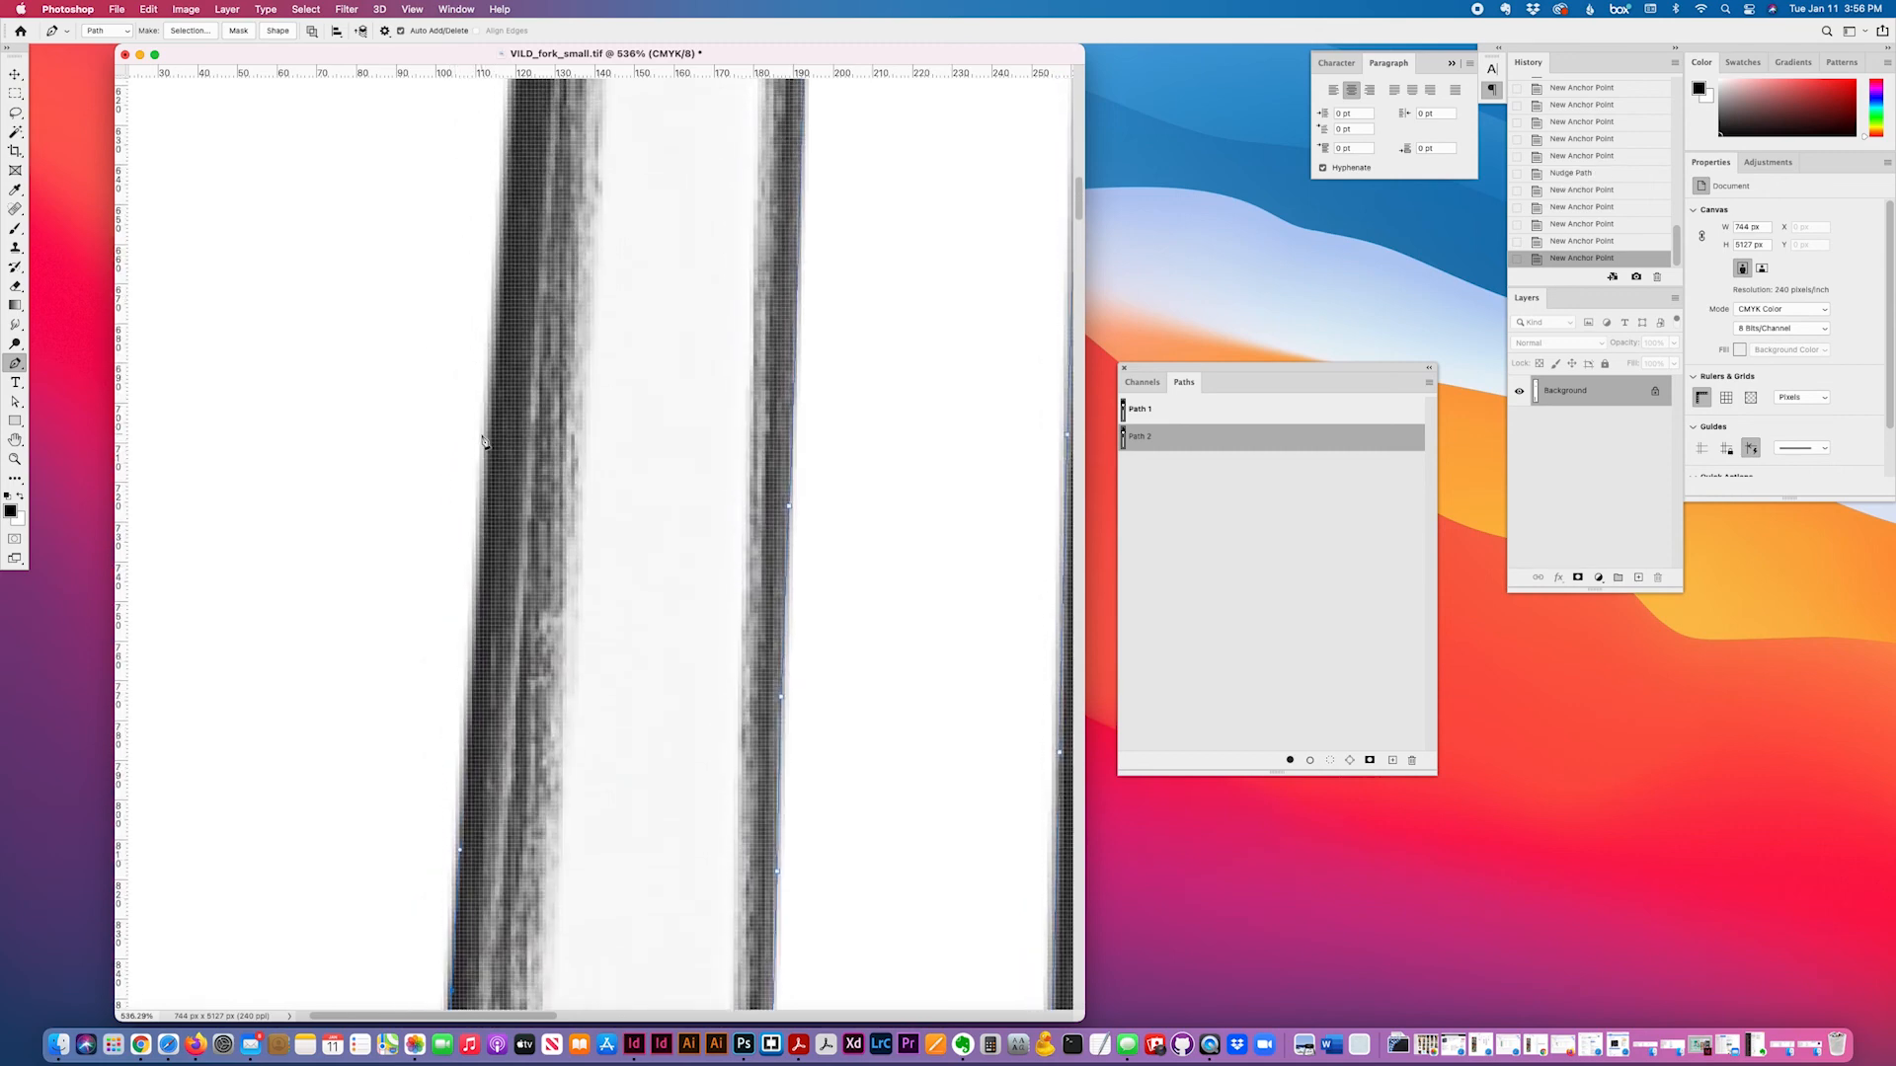
- Extend the path up the middle of the leftmost tine's outer edge with two more smooth anchor points
left_click_drag(485, 433, 495, 321)
scroll(503, 355, "up", 5)
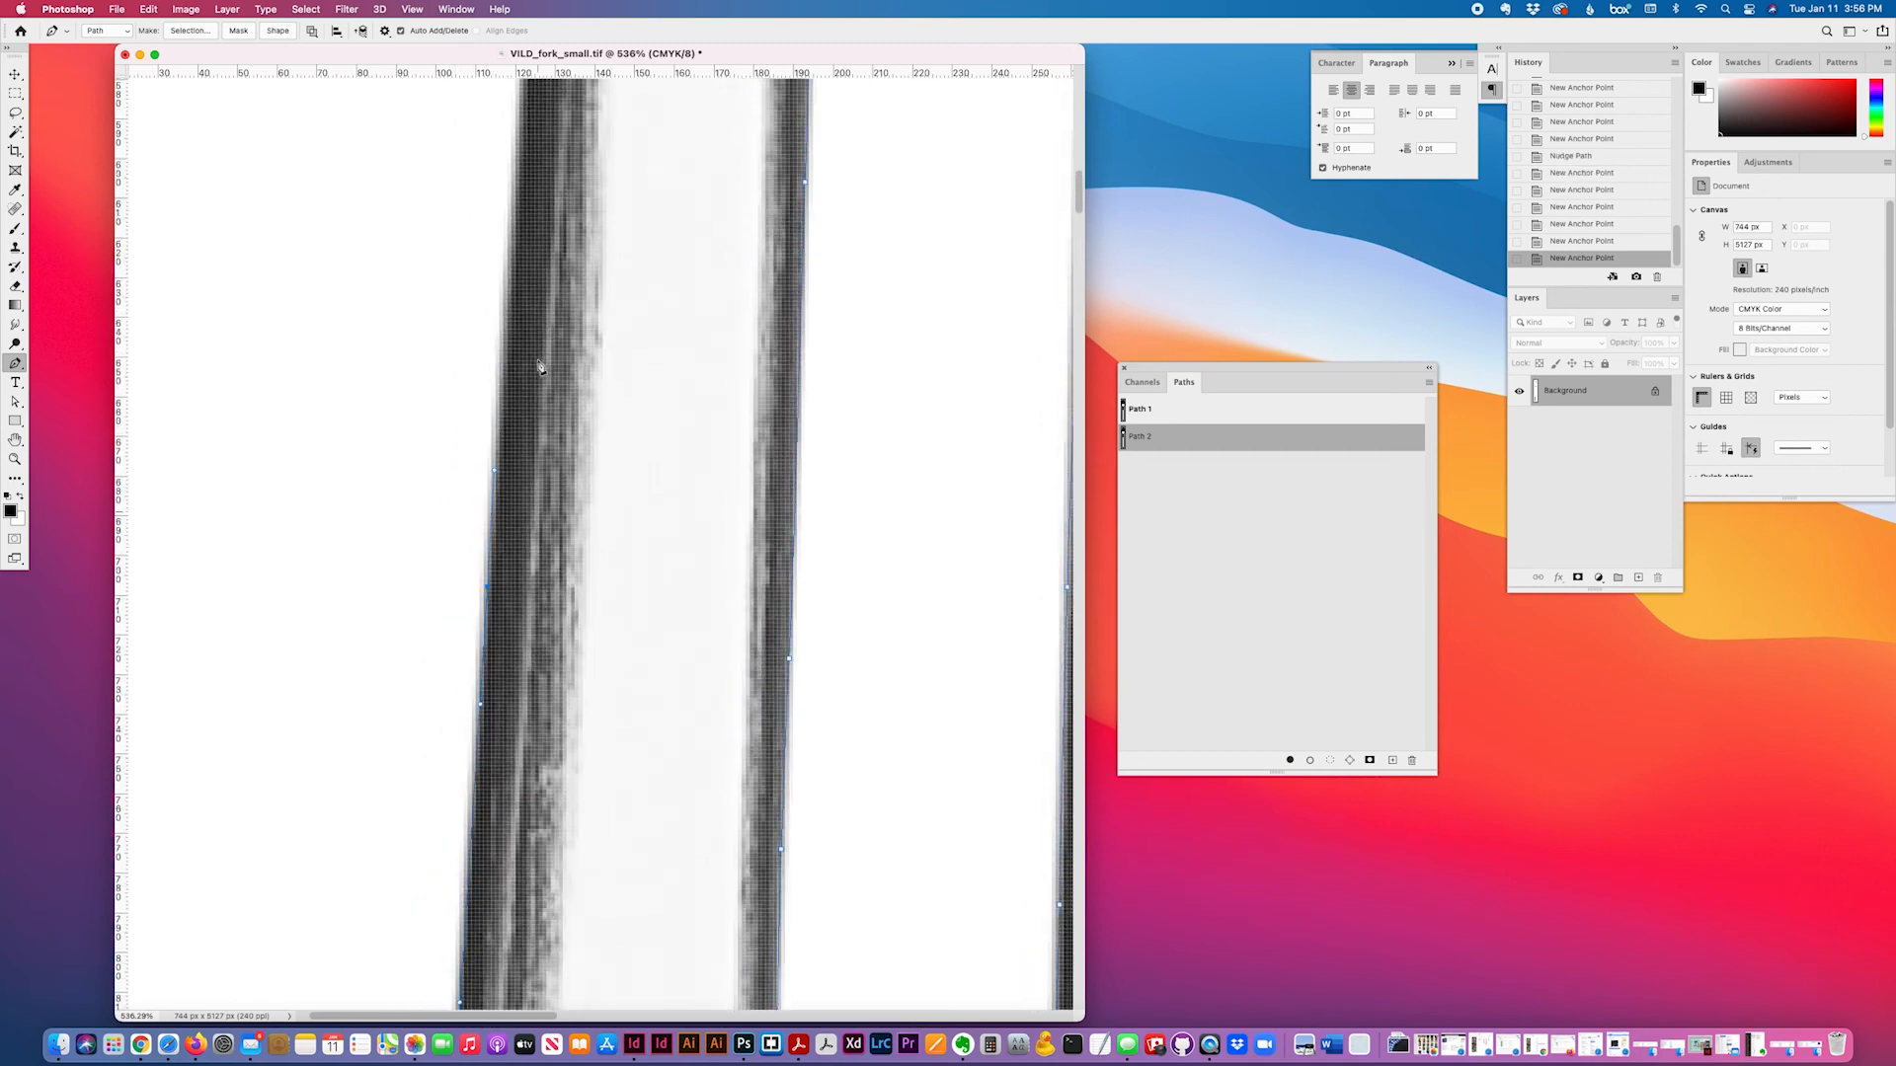
left_click_drag(518, 419, 524, 283)
scroll(593, 356, "up", 4)
scroll(593, 375, "up", 2)
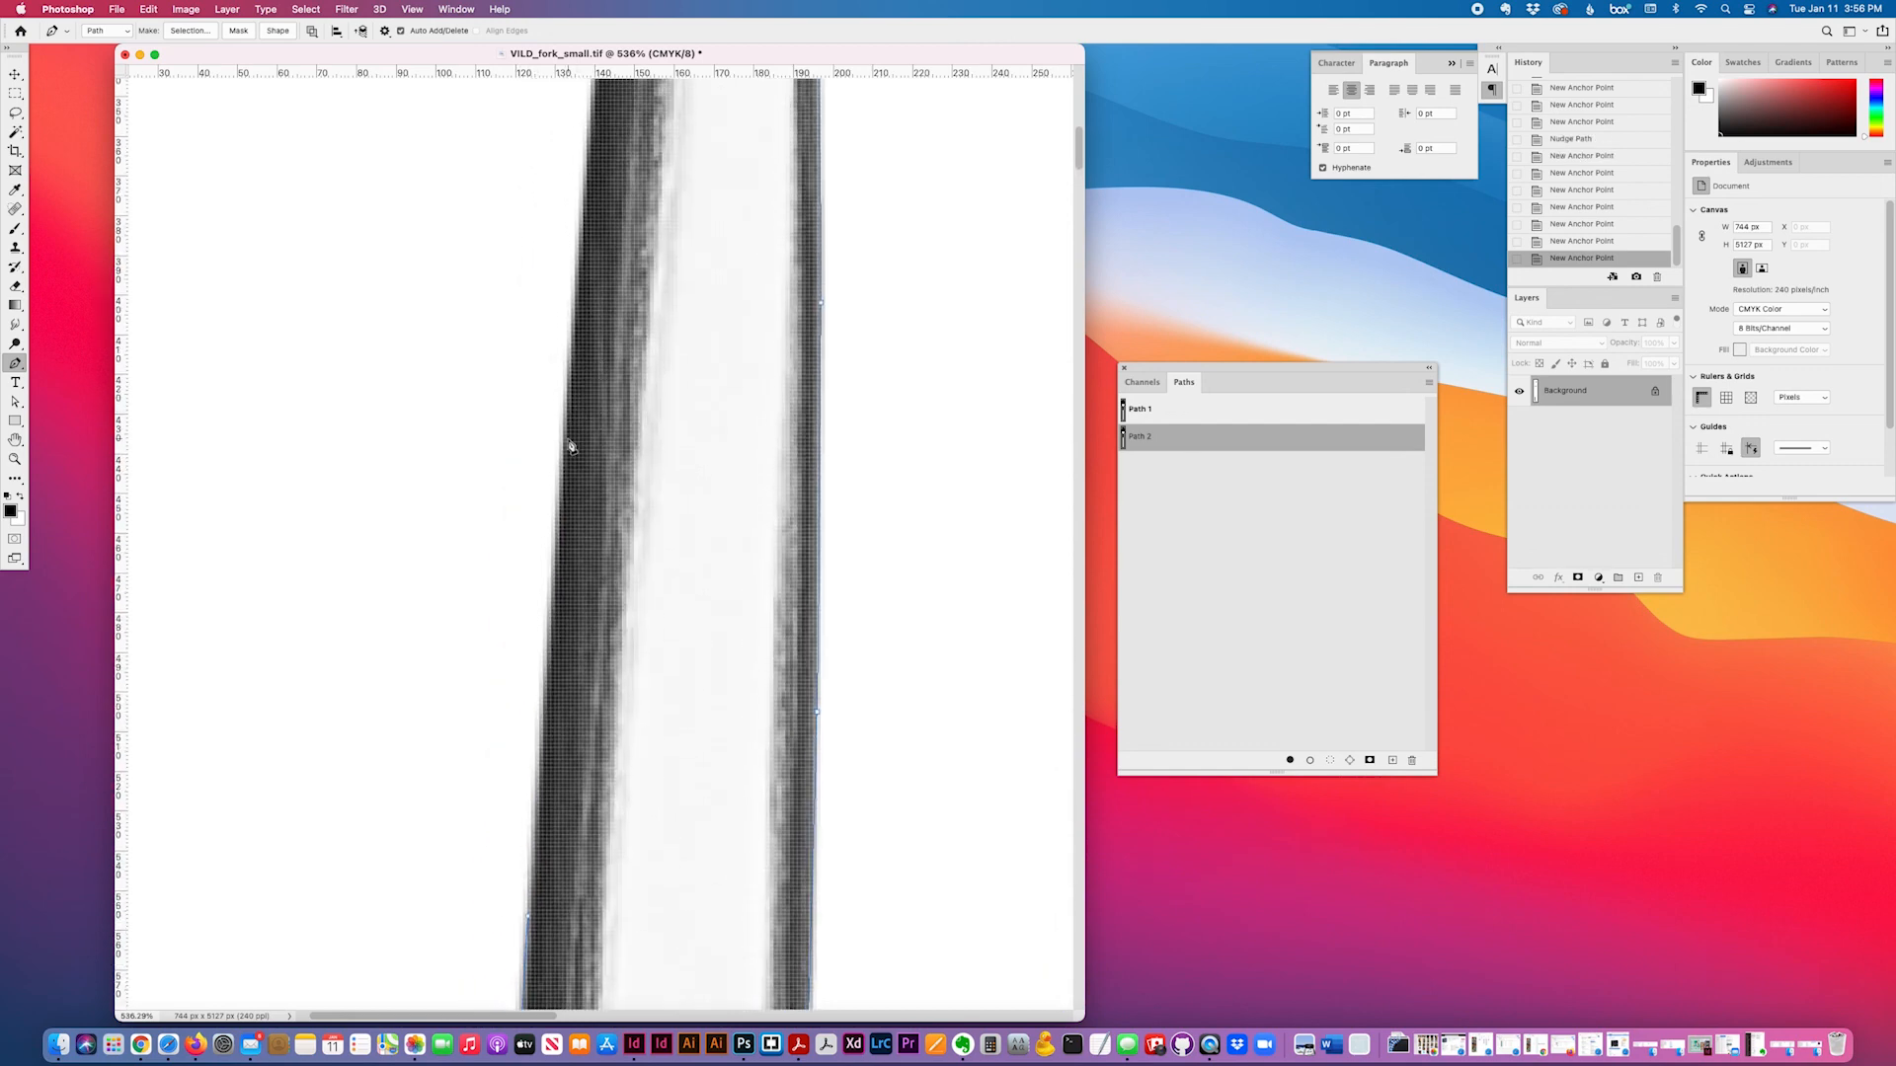
- Add three smooth anchor points up to the leftmost tine's tip and close the path at its starting anchor point
left_click_drag(563, 477, 567, 338)
scroll(639, 414, "up", 3)
scroll(640, 414, "up", 1)
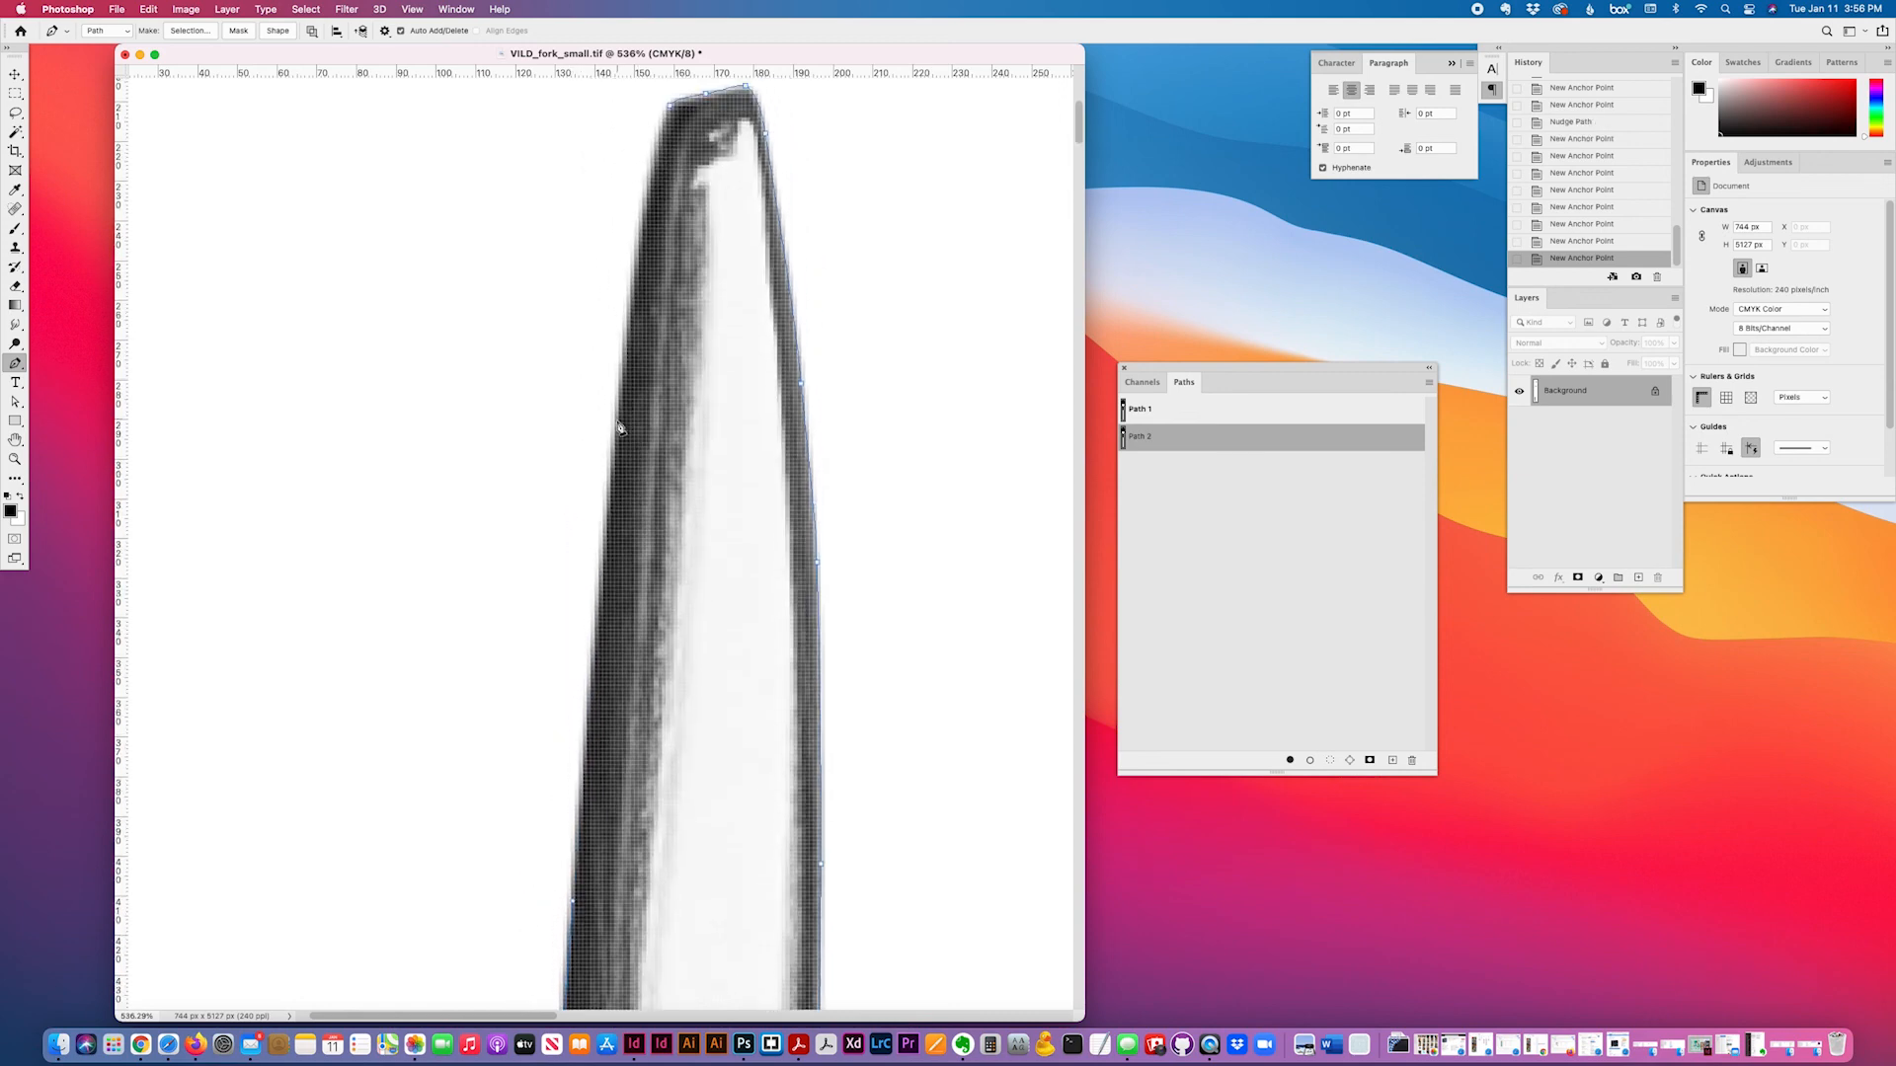
left_click_drag(620, 426, 628, 323)
left_click_drag(656, 150, 657, 155)
left_click(670, 104)
- Reposition the anchor points at the leftmost tine's tip with the Direct Selection tool to fit the outline
left_click(15, 229)
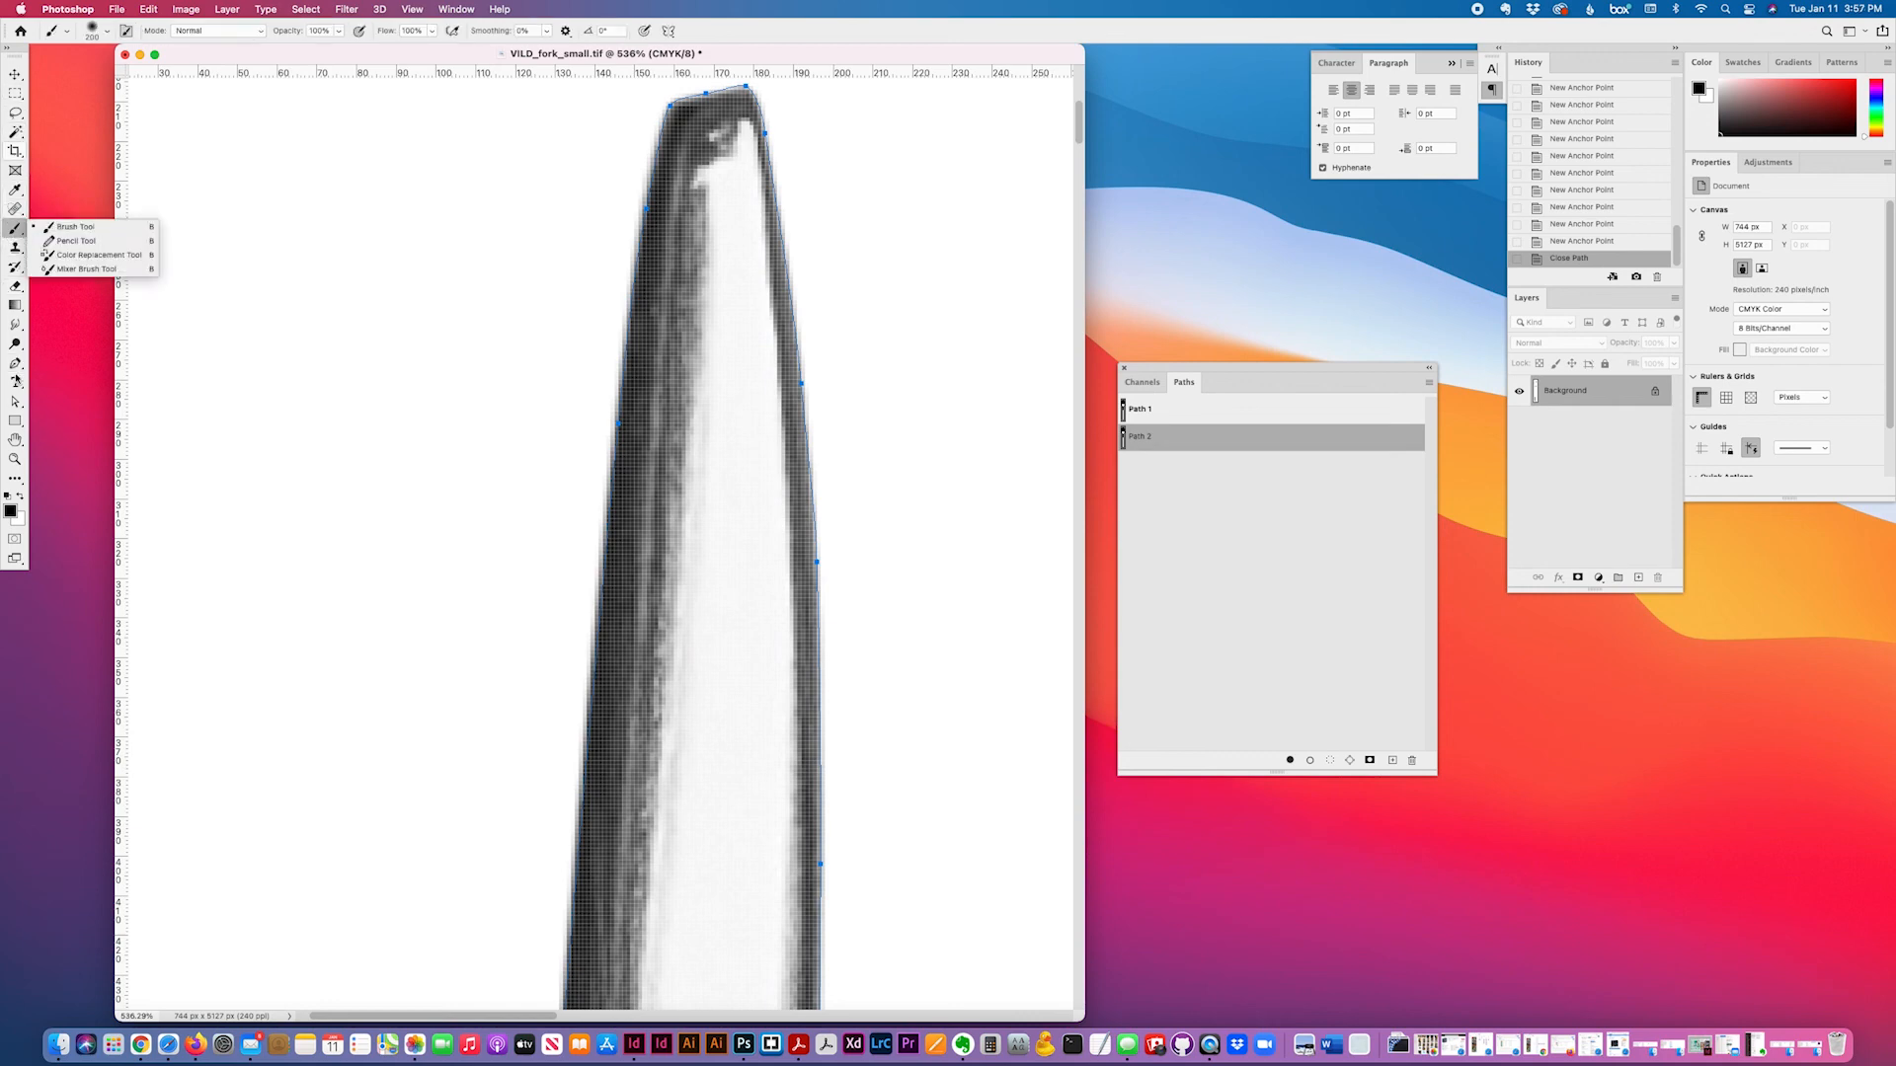
left_click(15, 401)
left_click(707, 95)
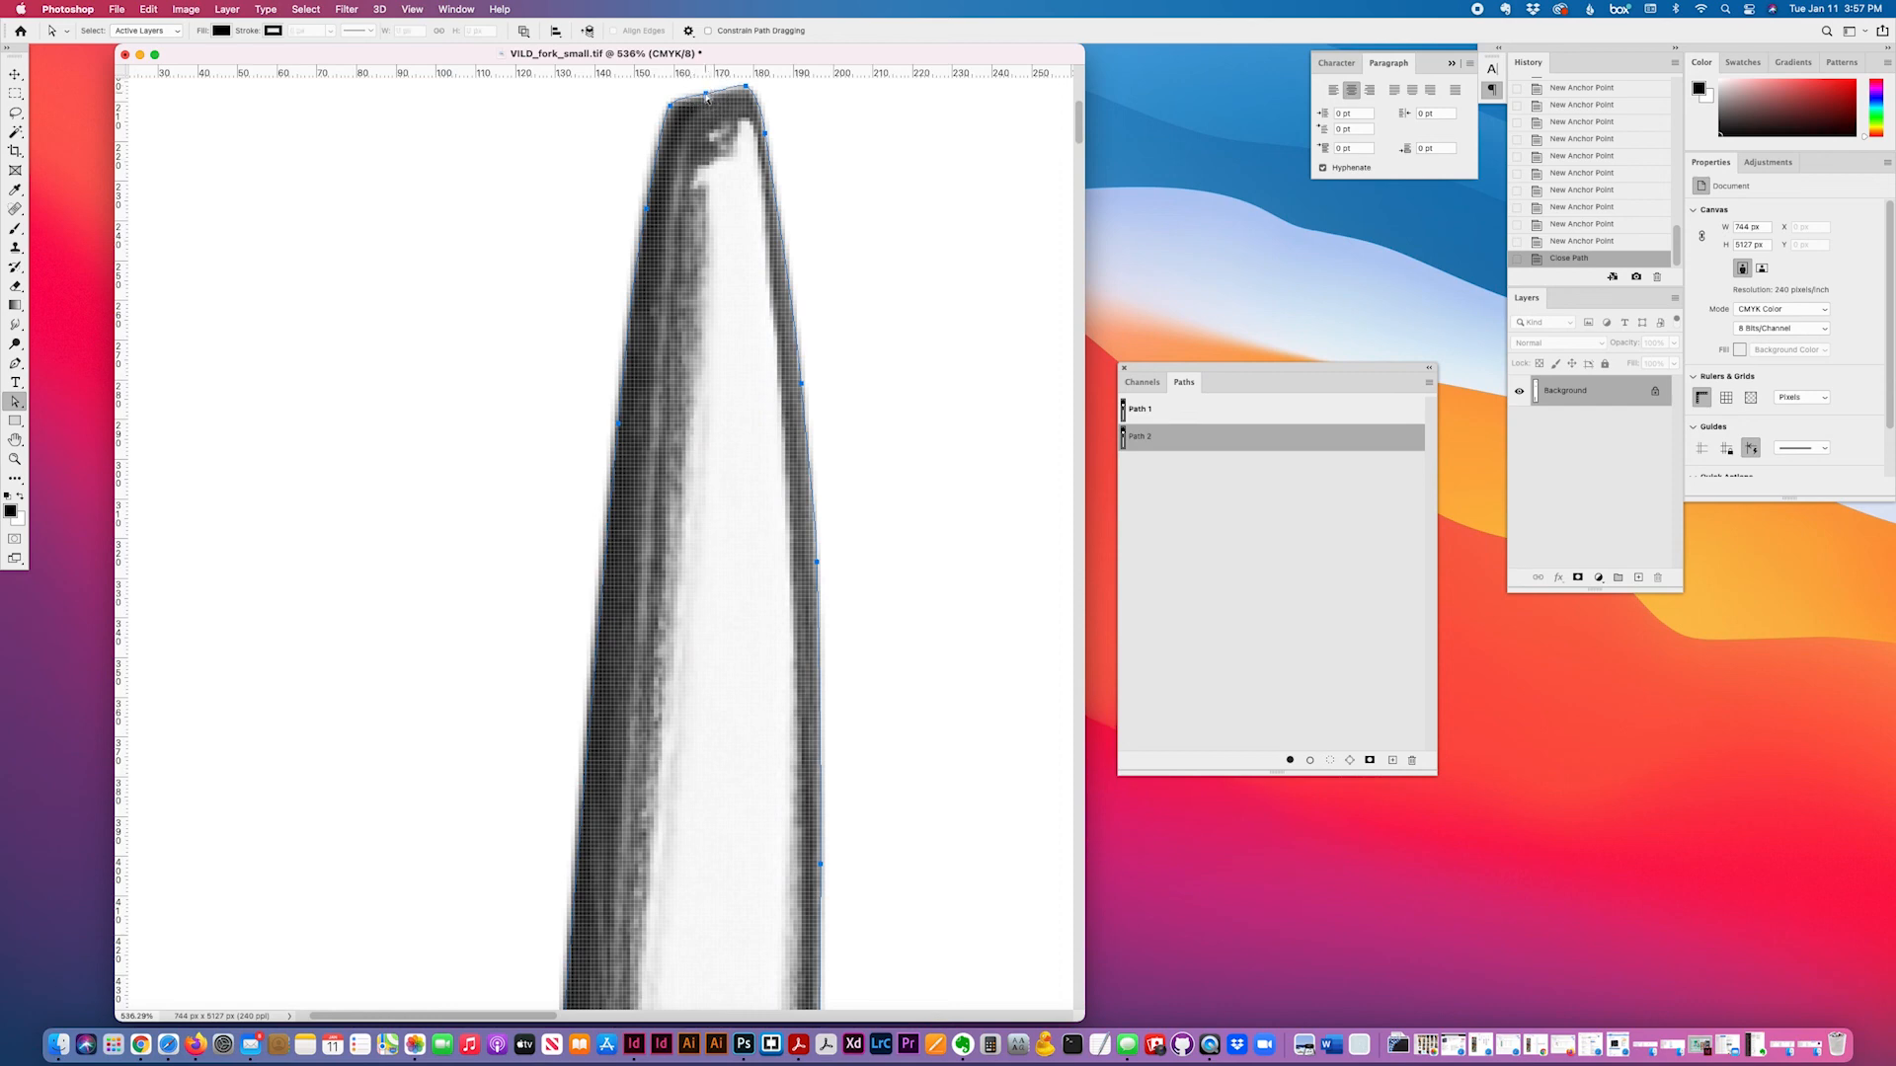
left_click_drag(751, 94, 664, 110)
- Display Path 1 alone and then together with Path 2 to compare them along the leftmost tine
left_click(1186, 422)
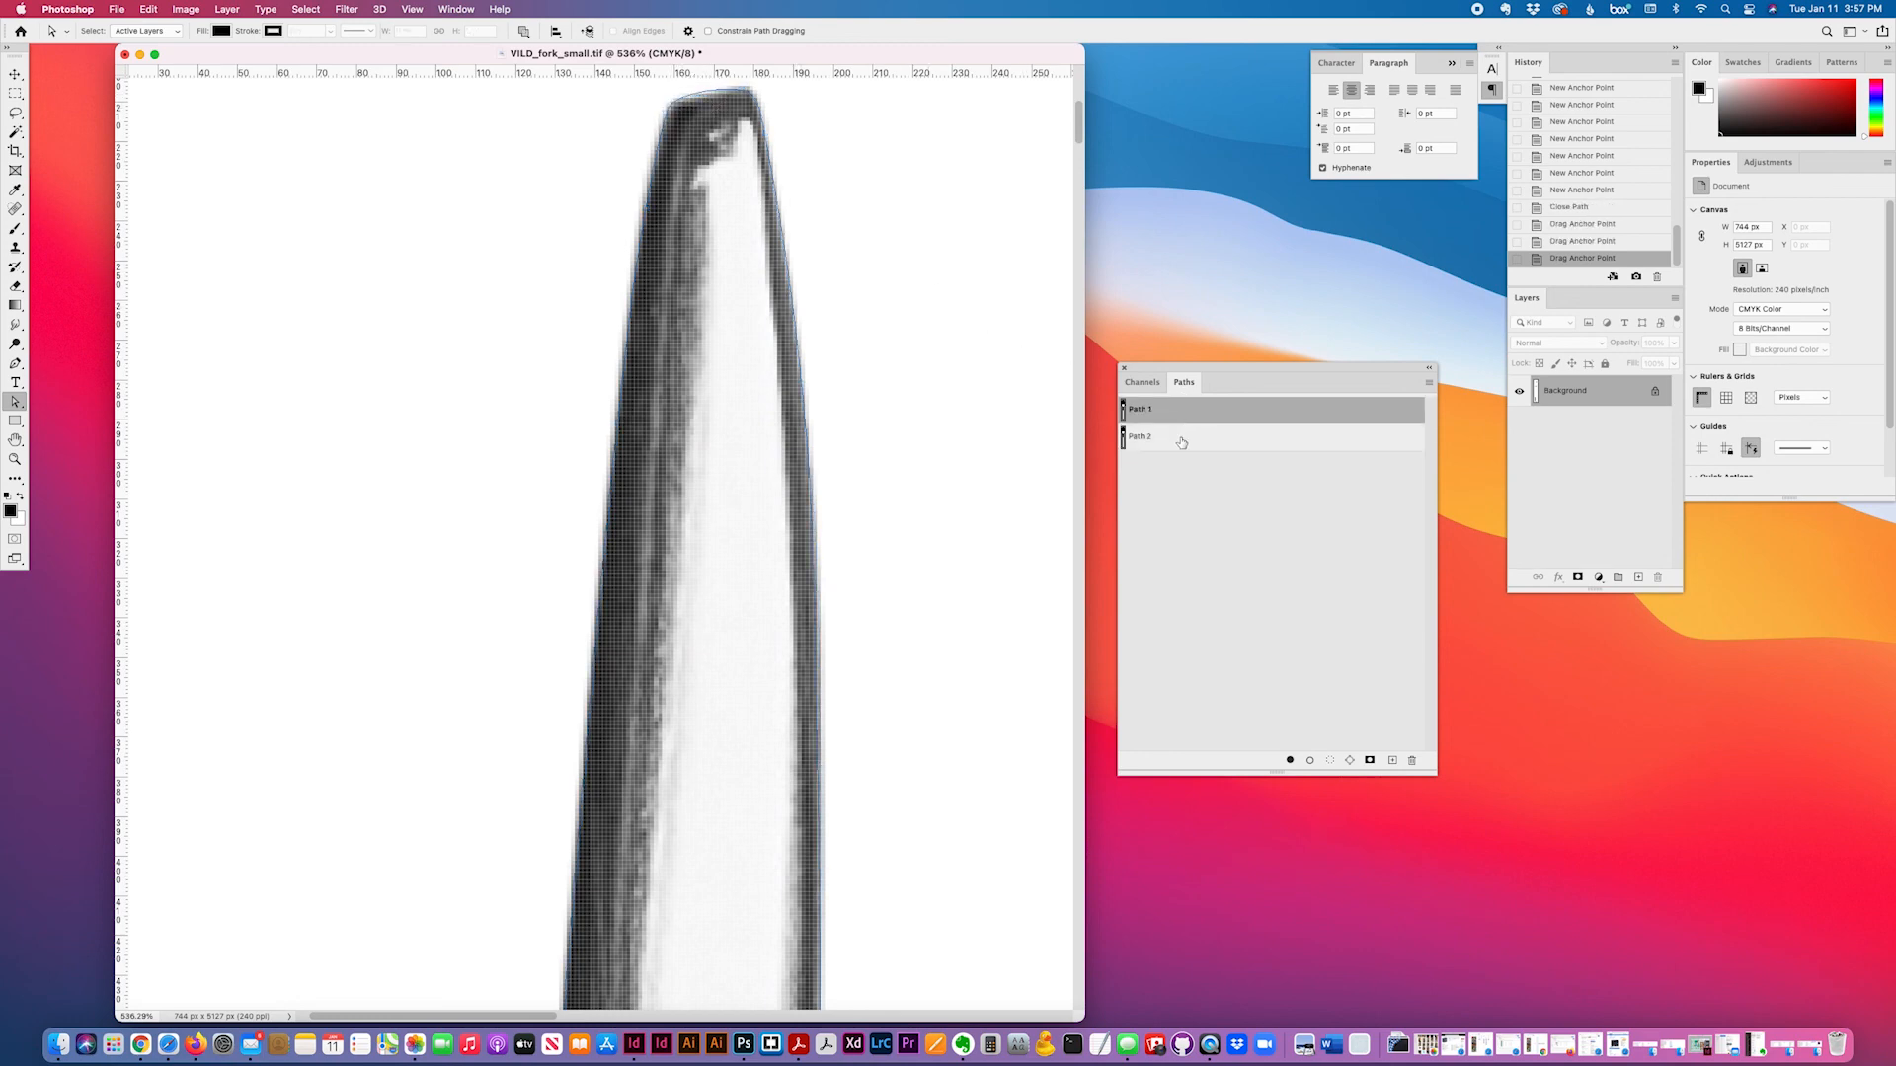
left_click(1181, 446, "shift")
scroll(900, 398, "down", 15)
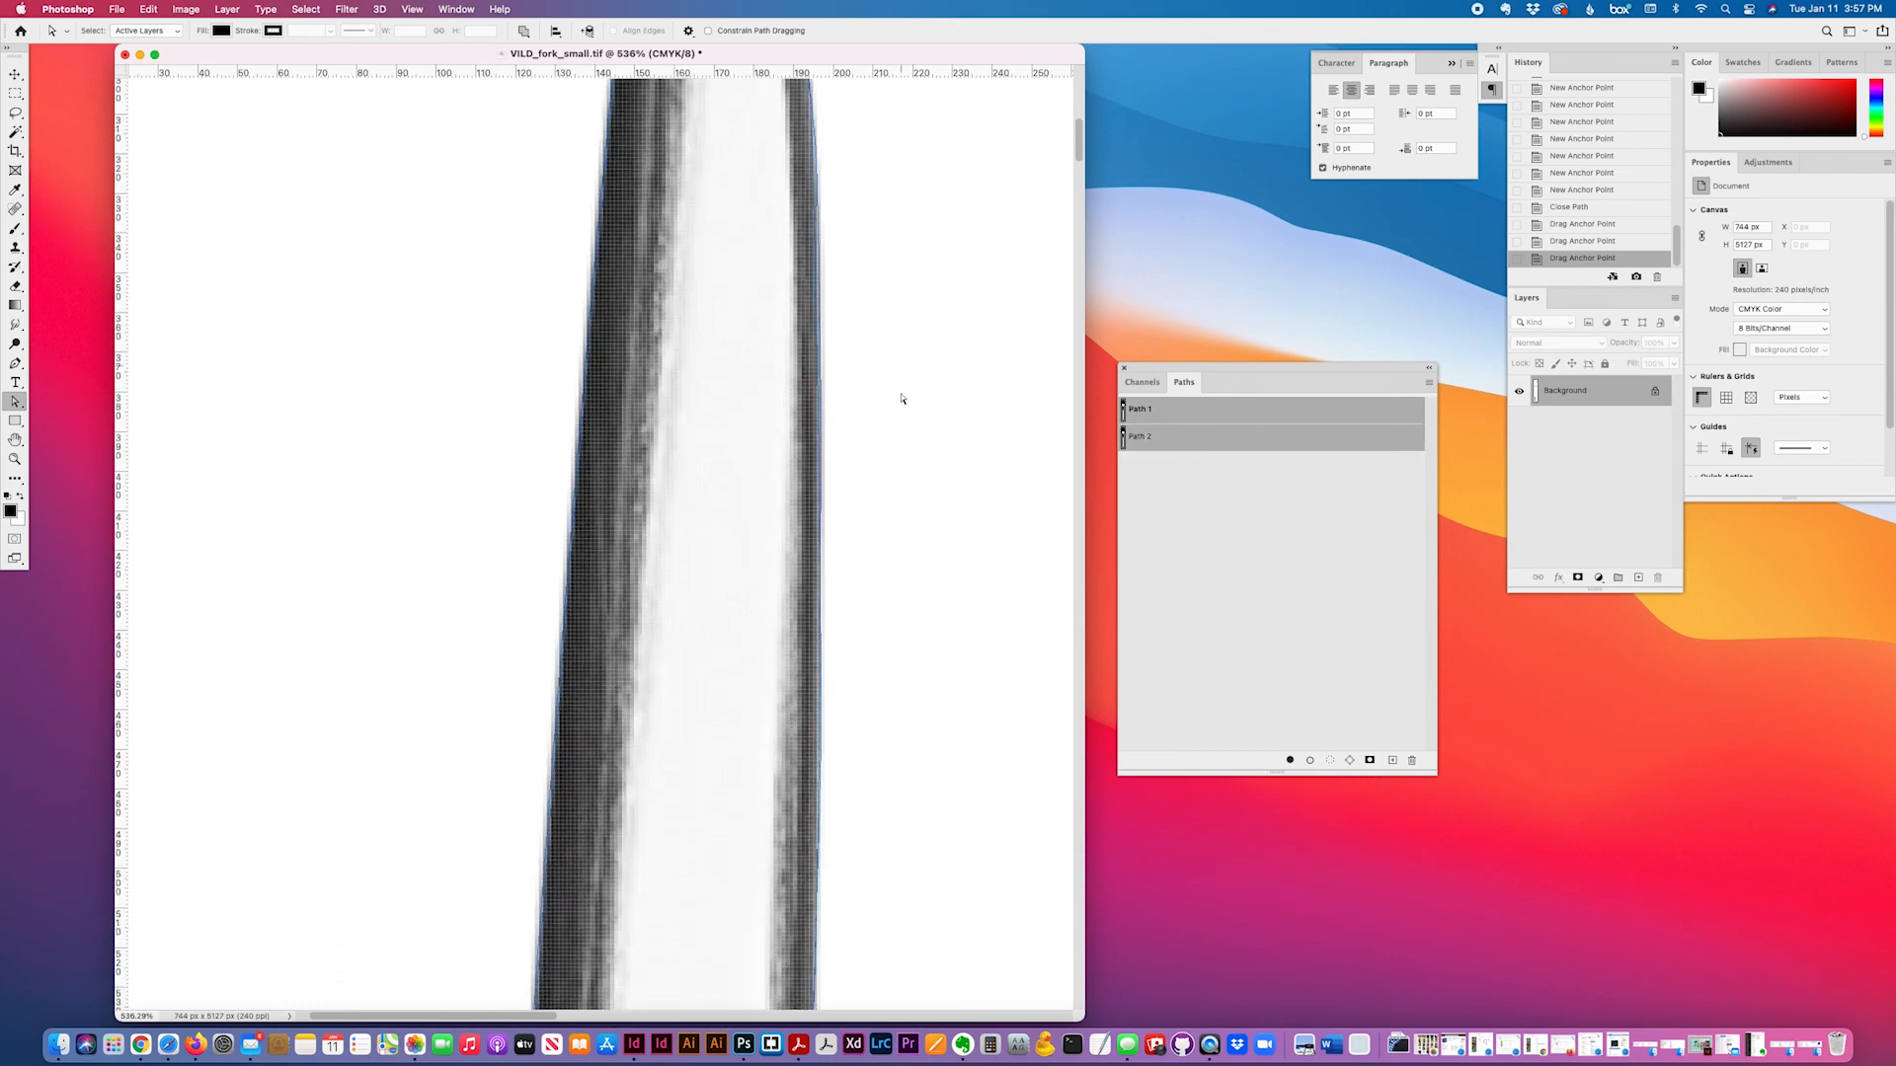
- Select only Path 2 and show the whole fork in a widened document window with the Move tool active
left_click(1187, 446)
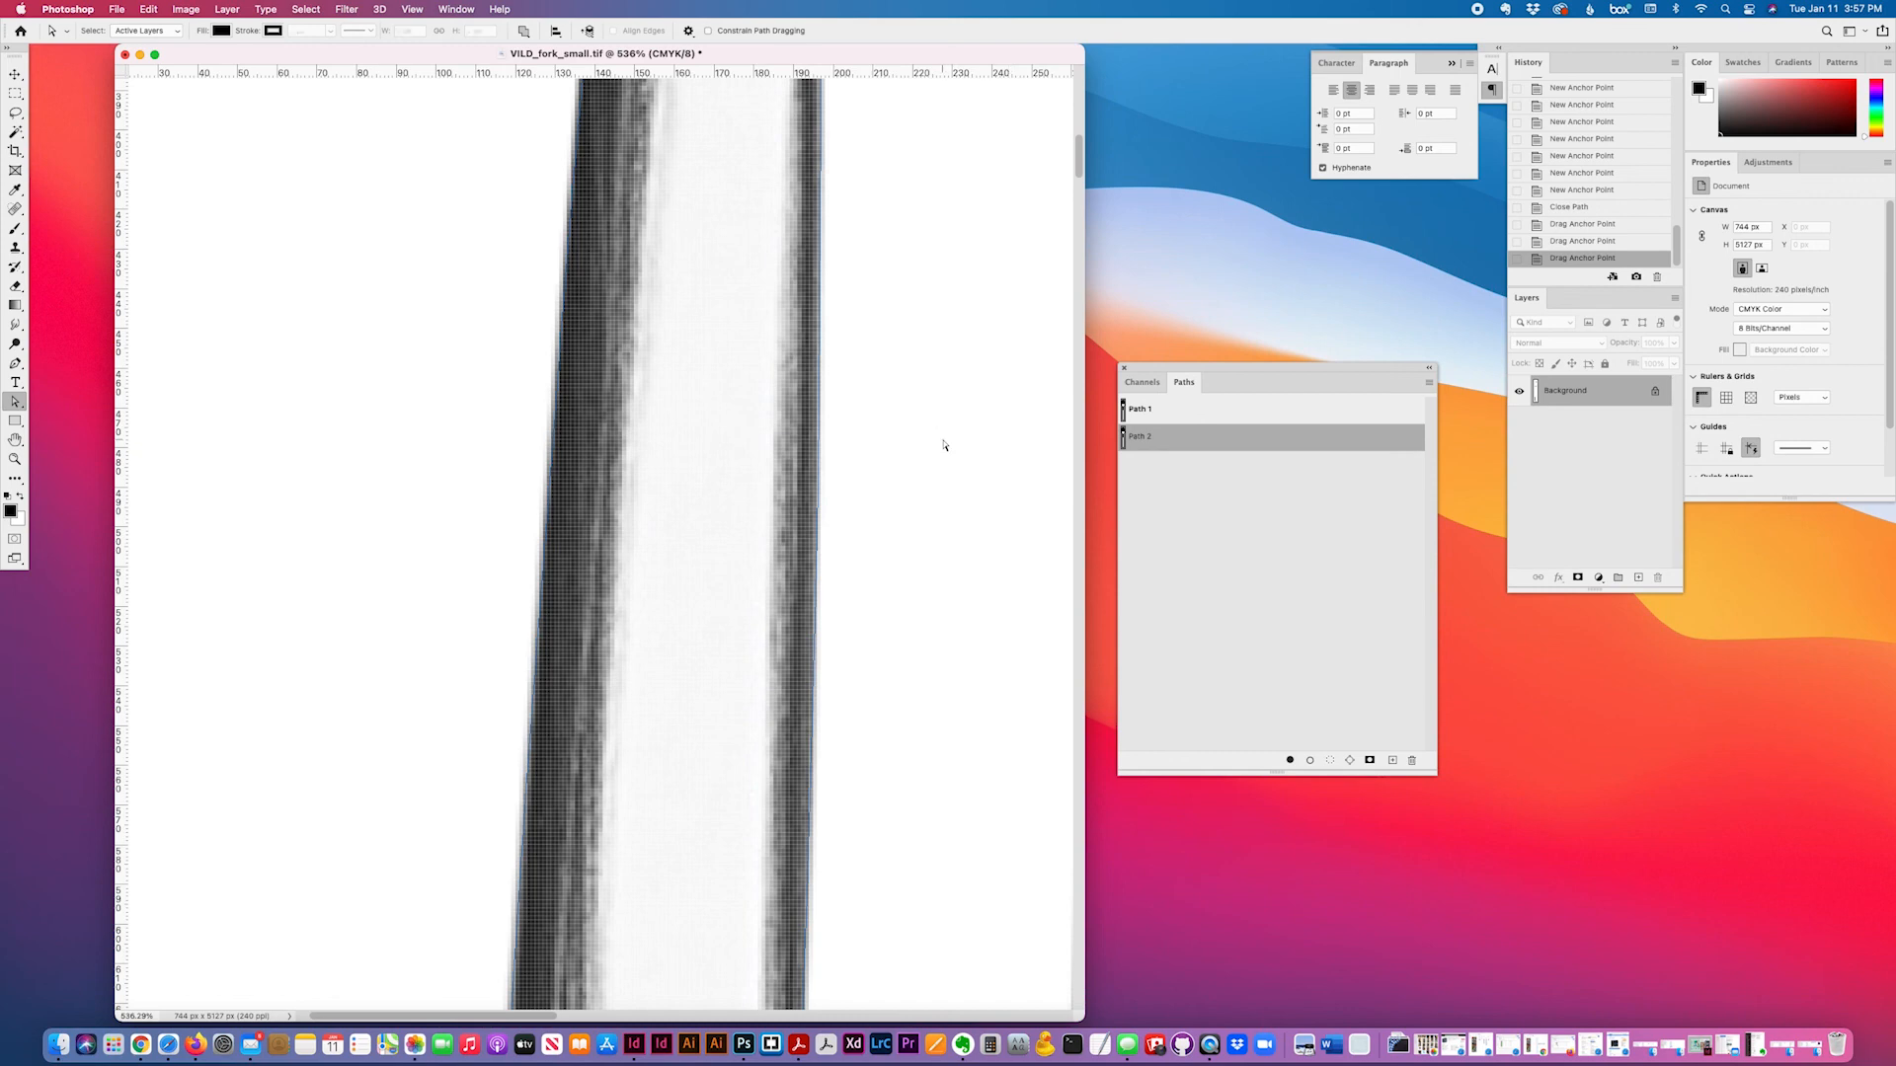
key("super+0")
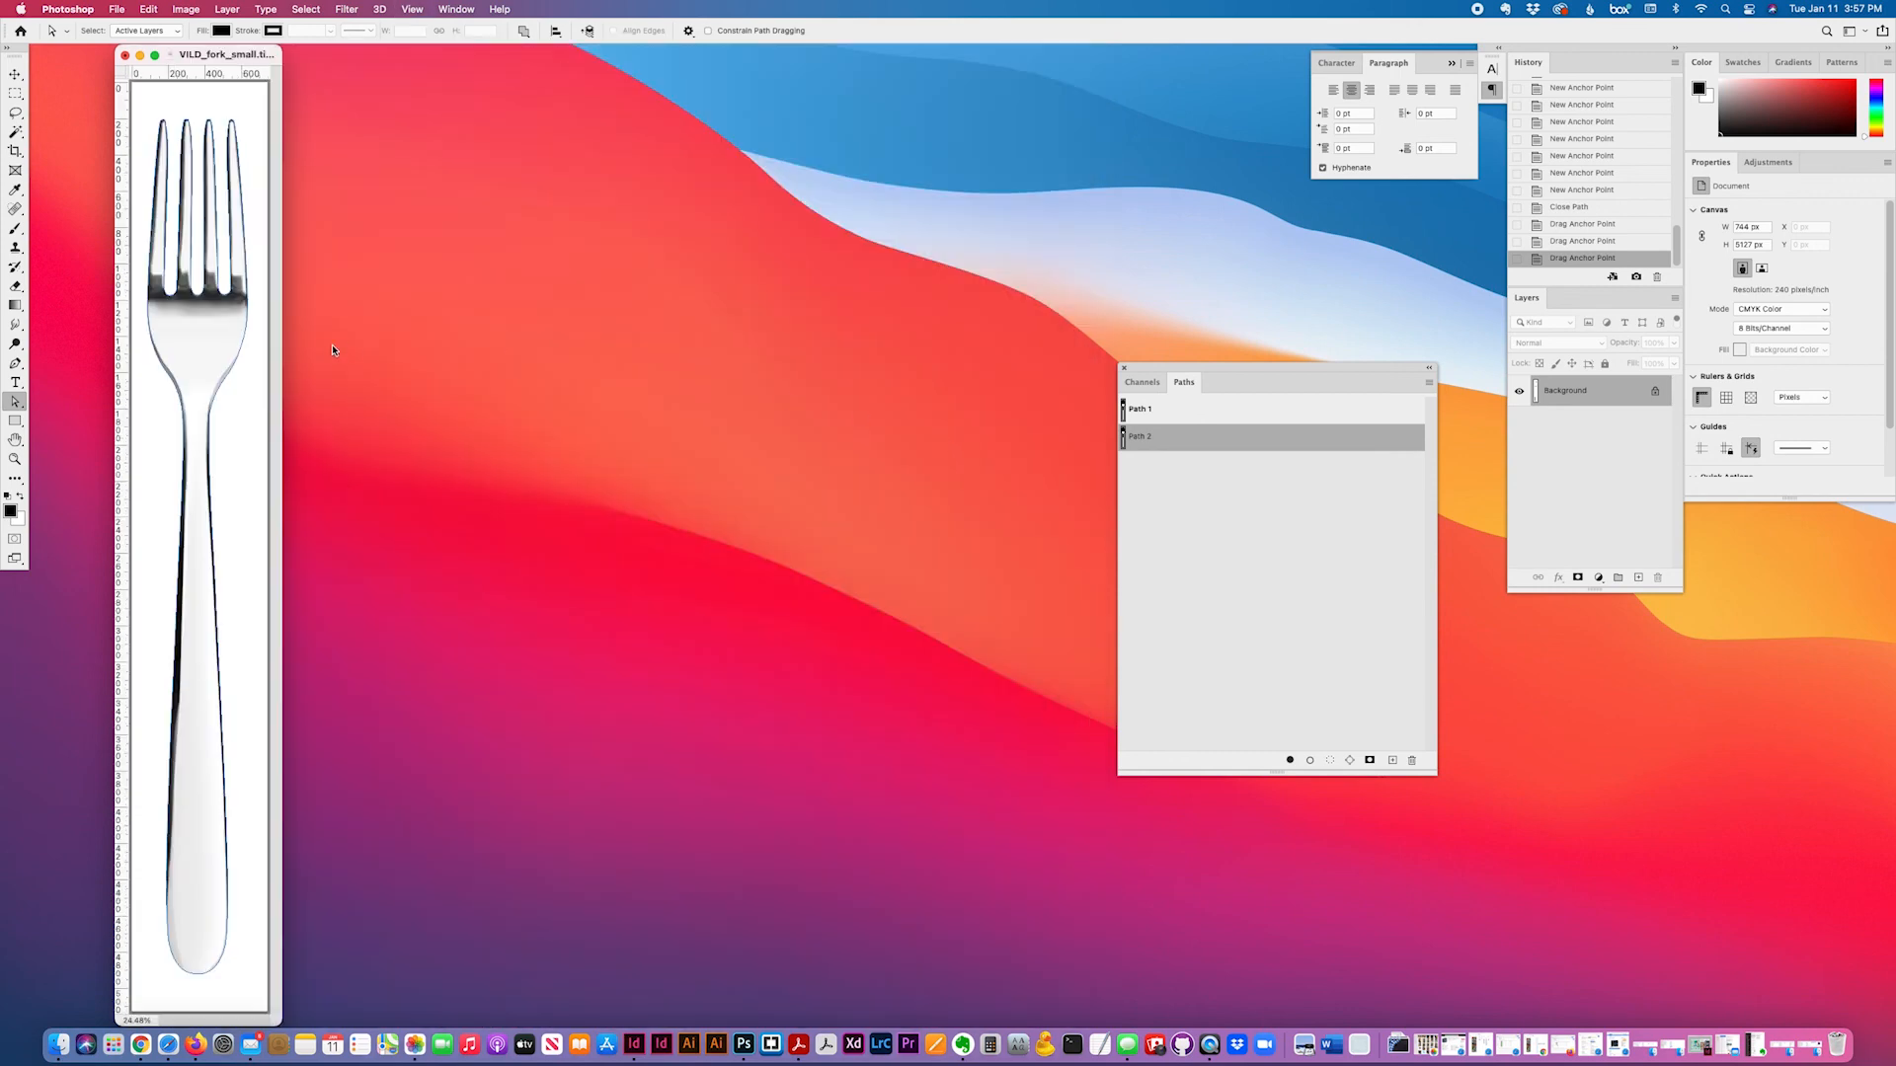
left_click_drag(277, 1021, 811, 1001)
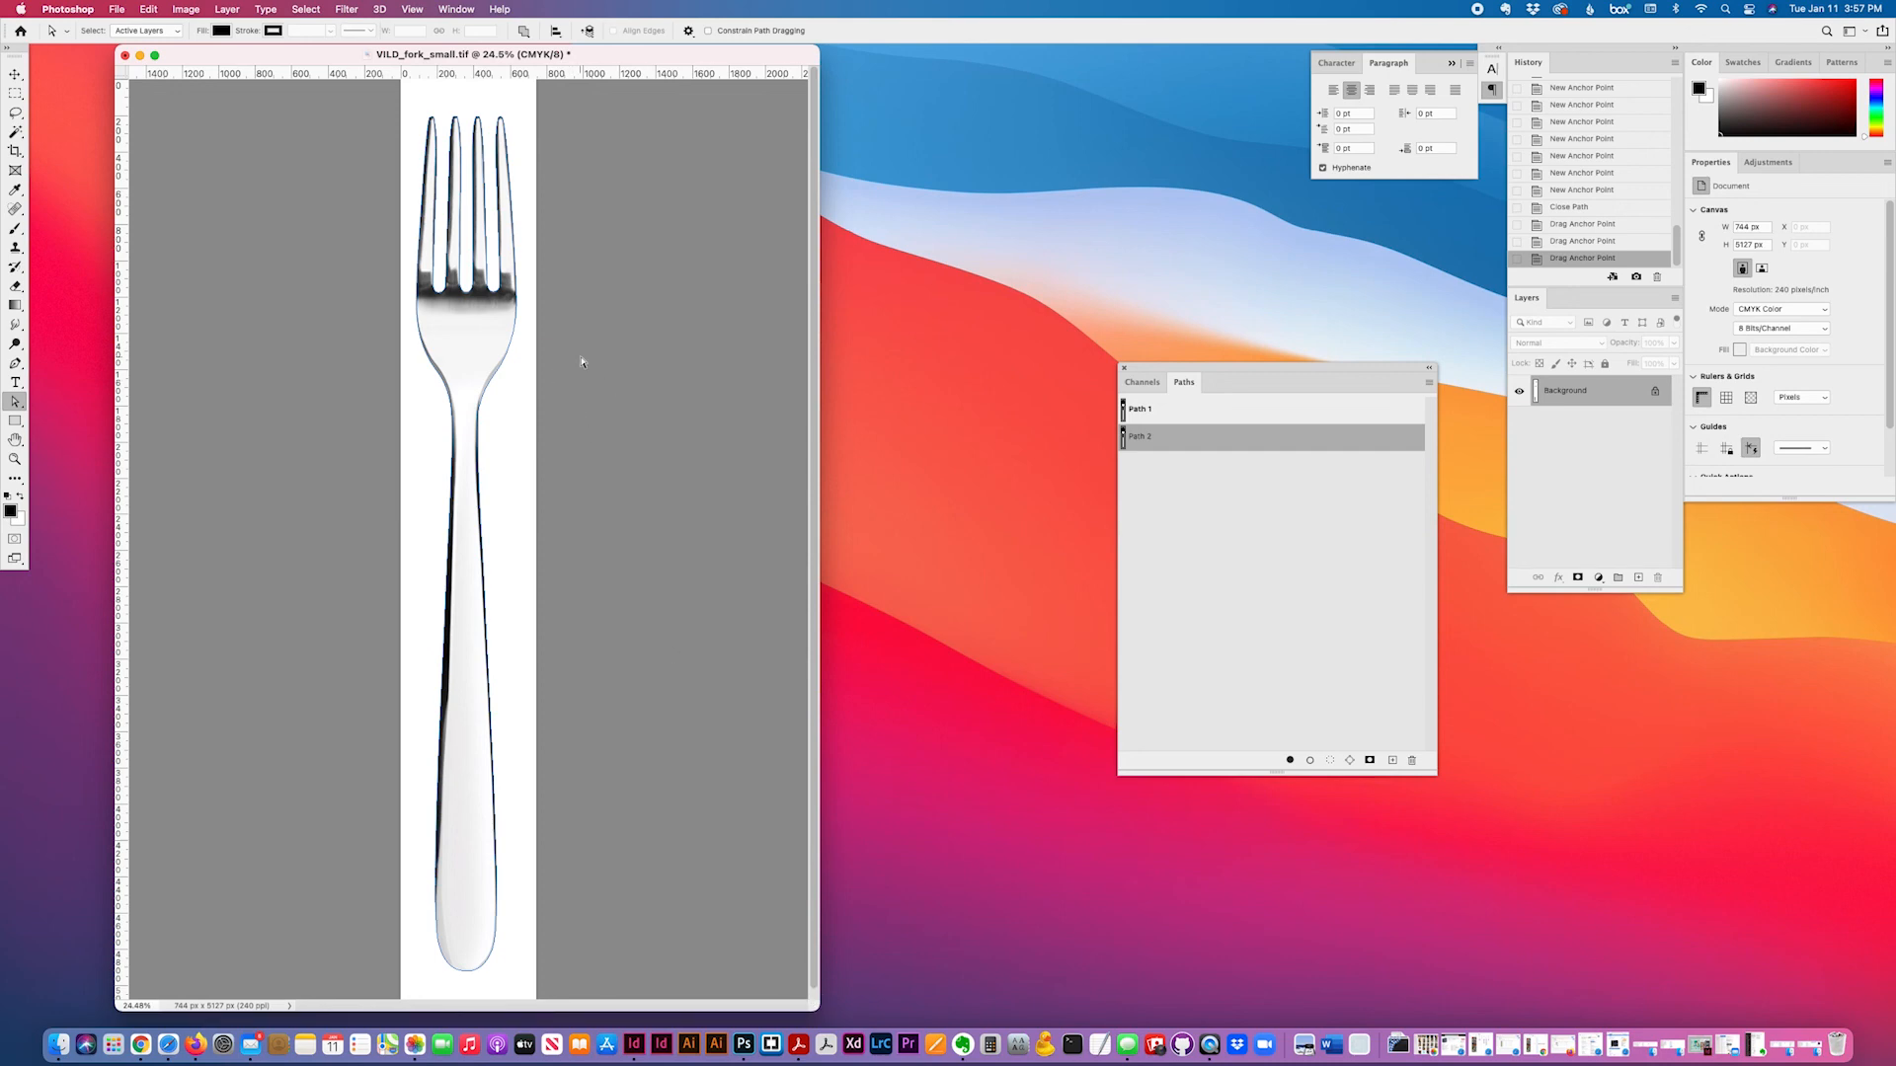
left_click(15, 74)
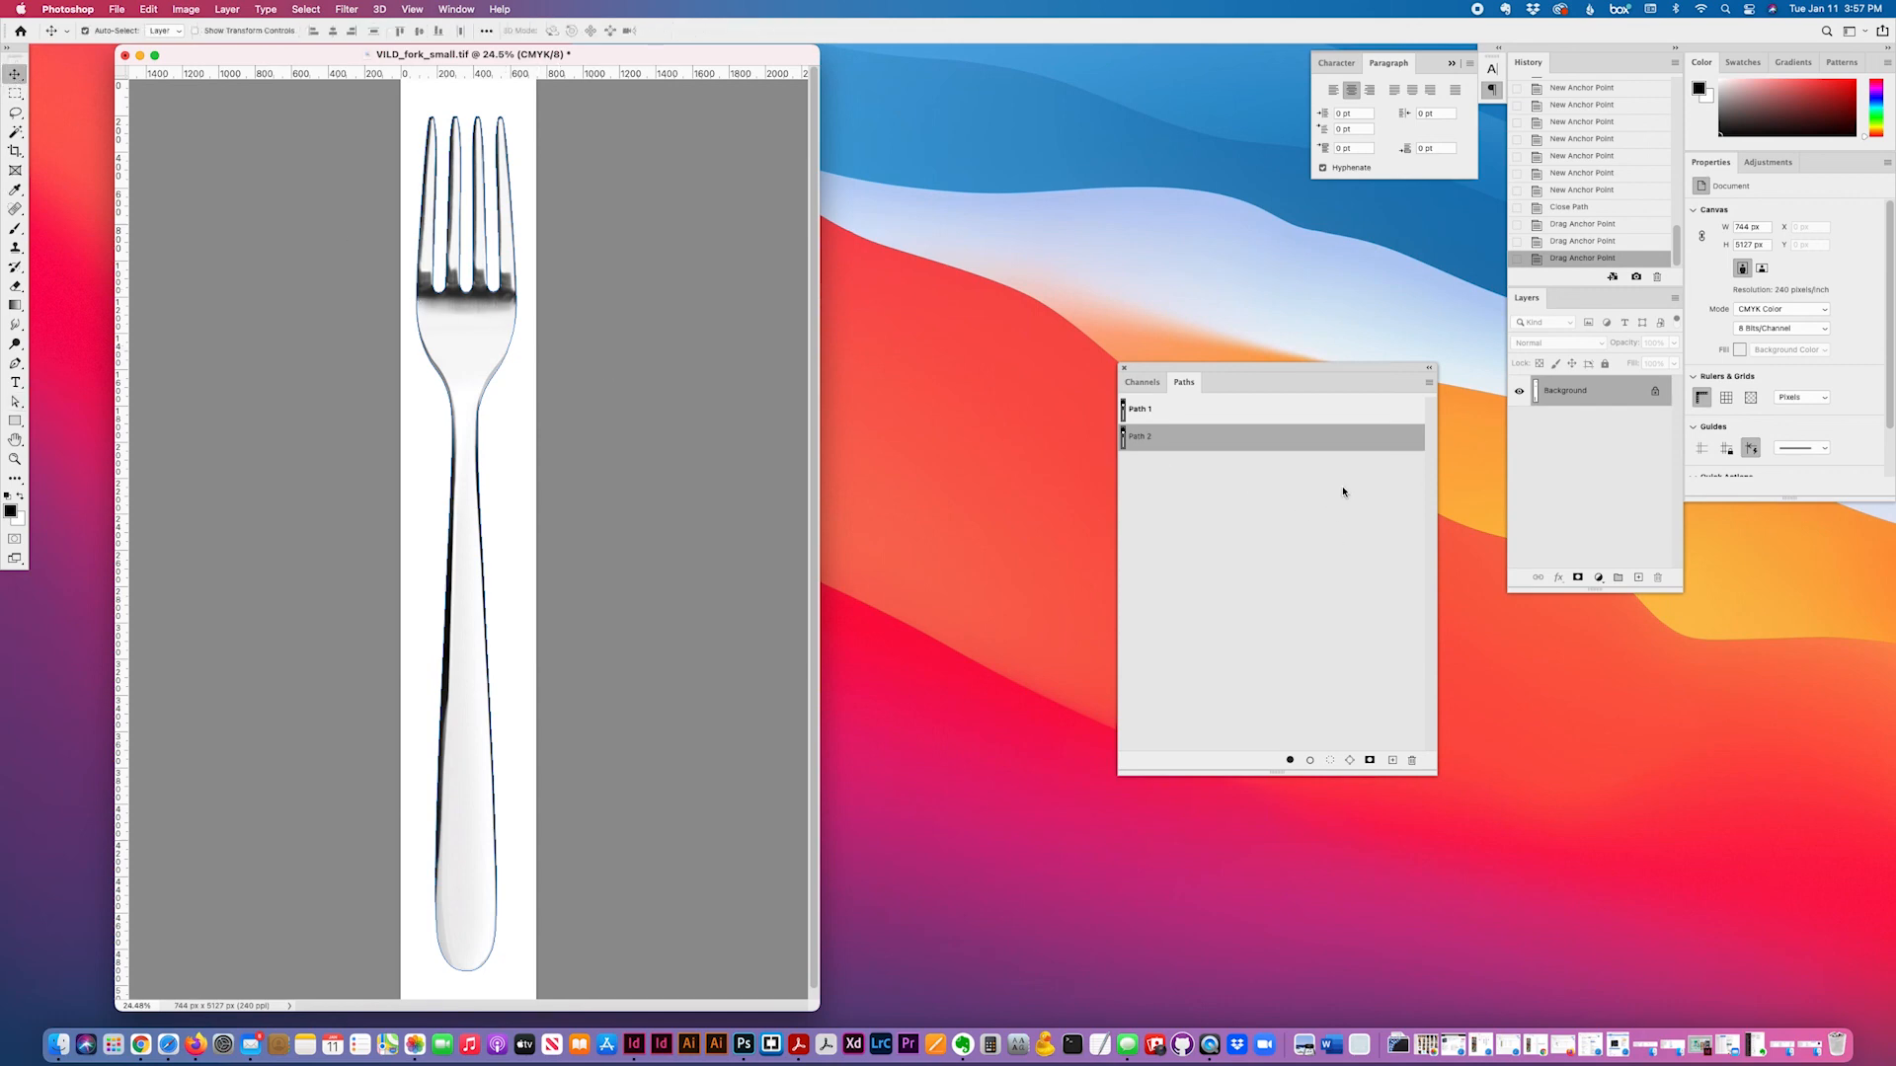